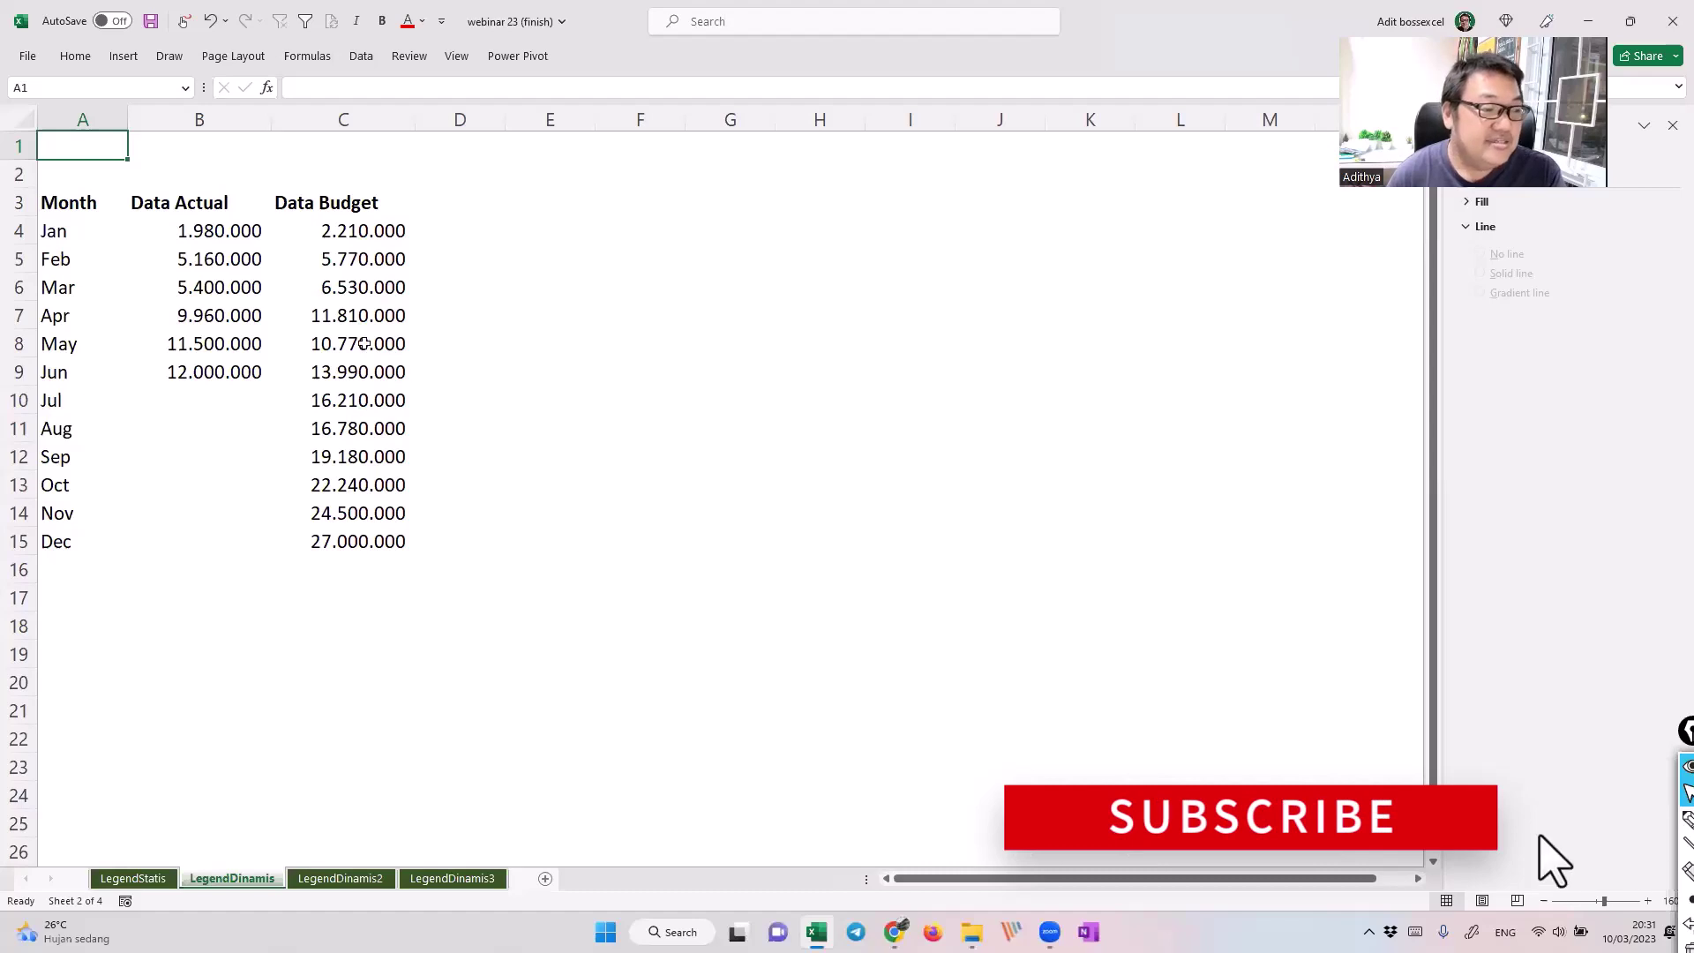
click(225, 259)
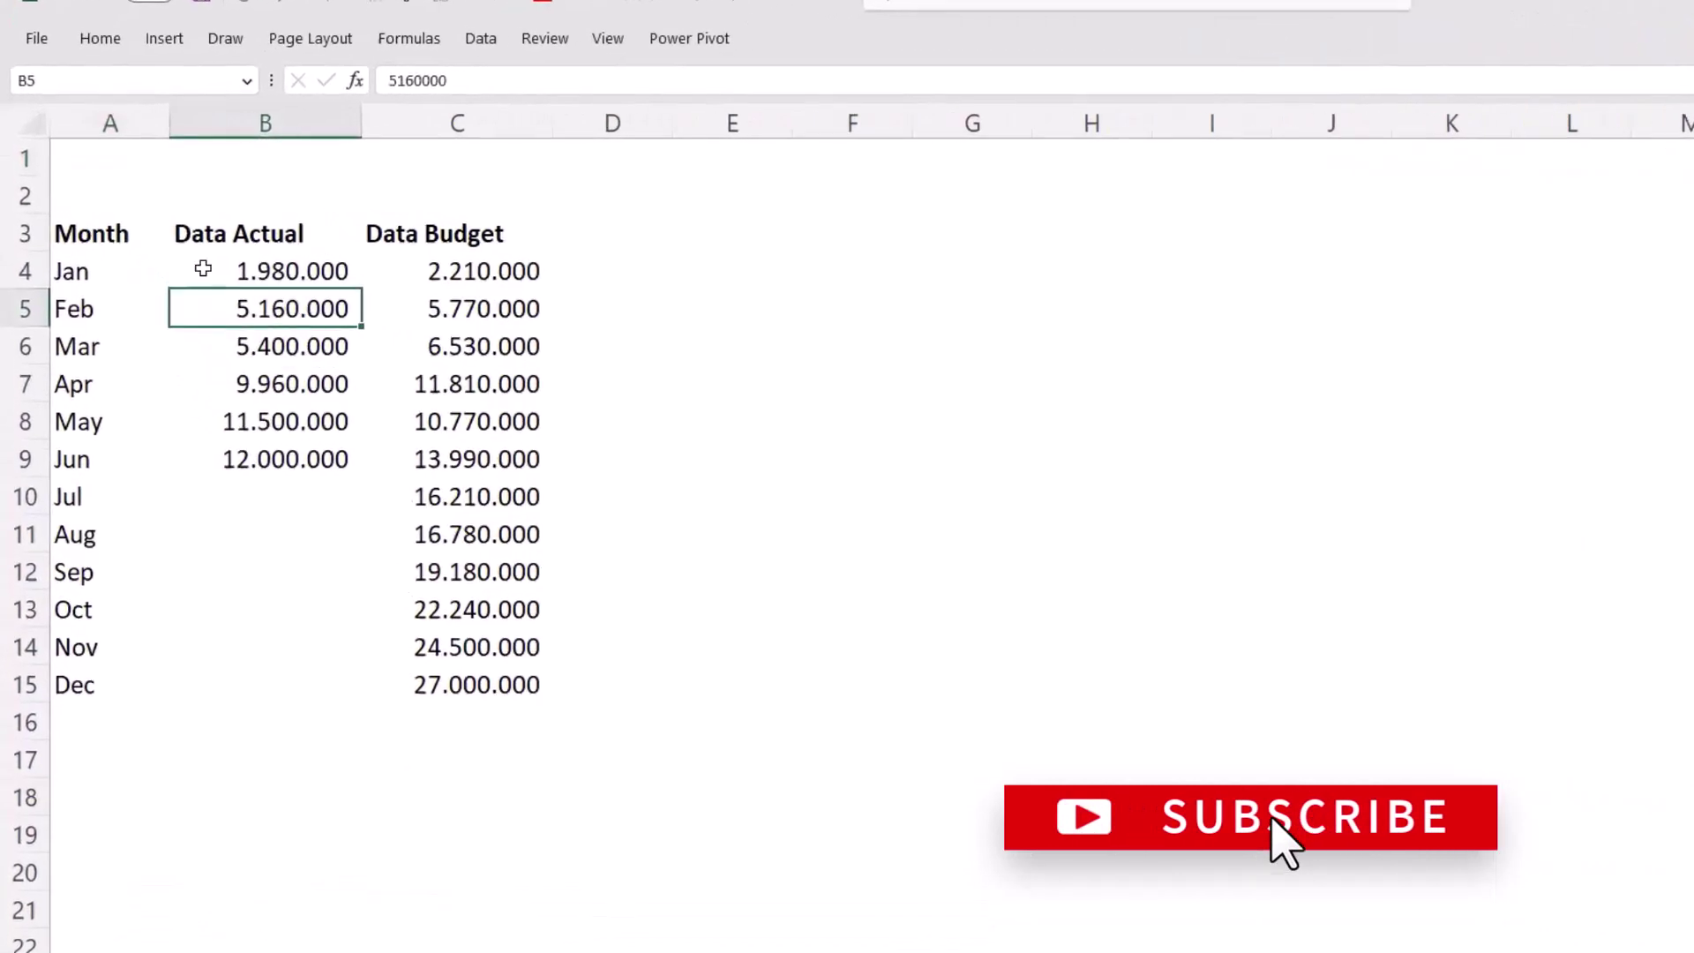
drag(53, 207, 88, 539)
drag(248, 272, 291, 467)
drag(476, 275, 494, 544)
drag(154, 249, 480, 703)
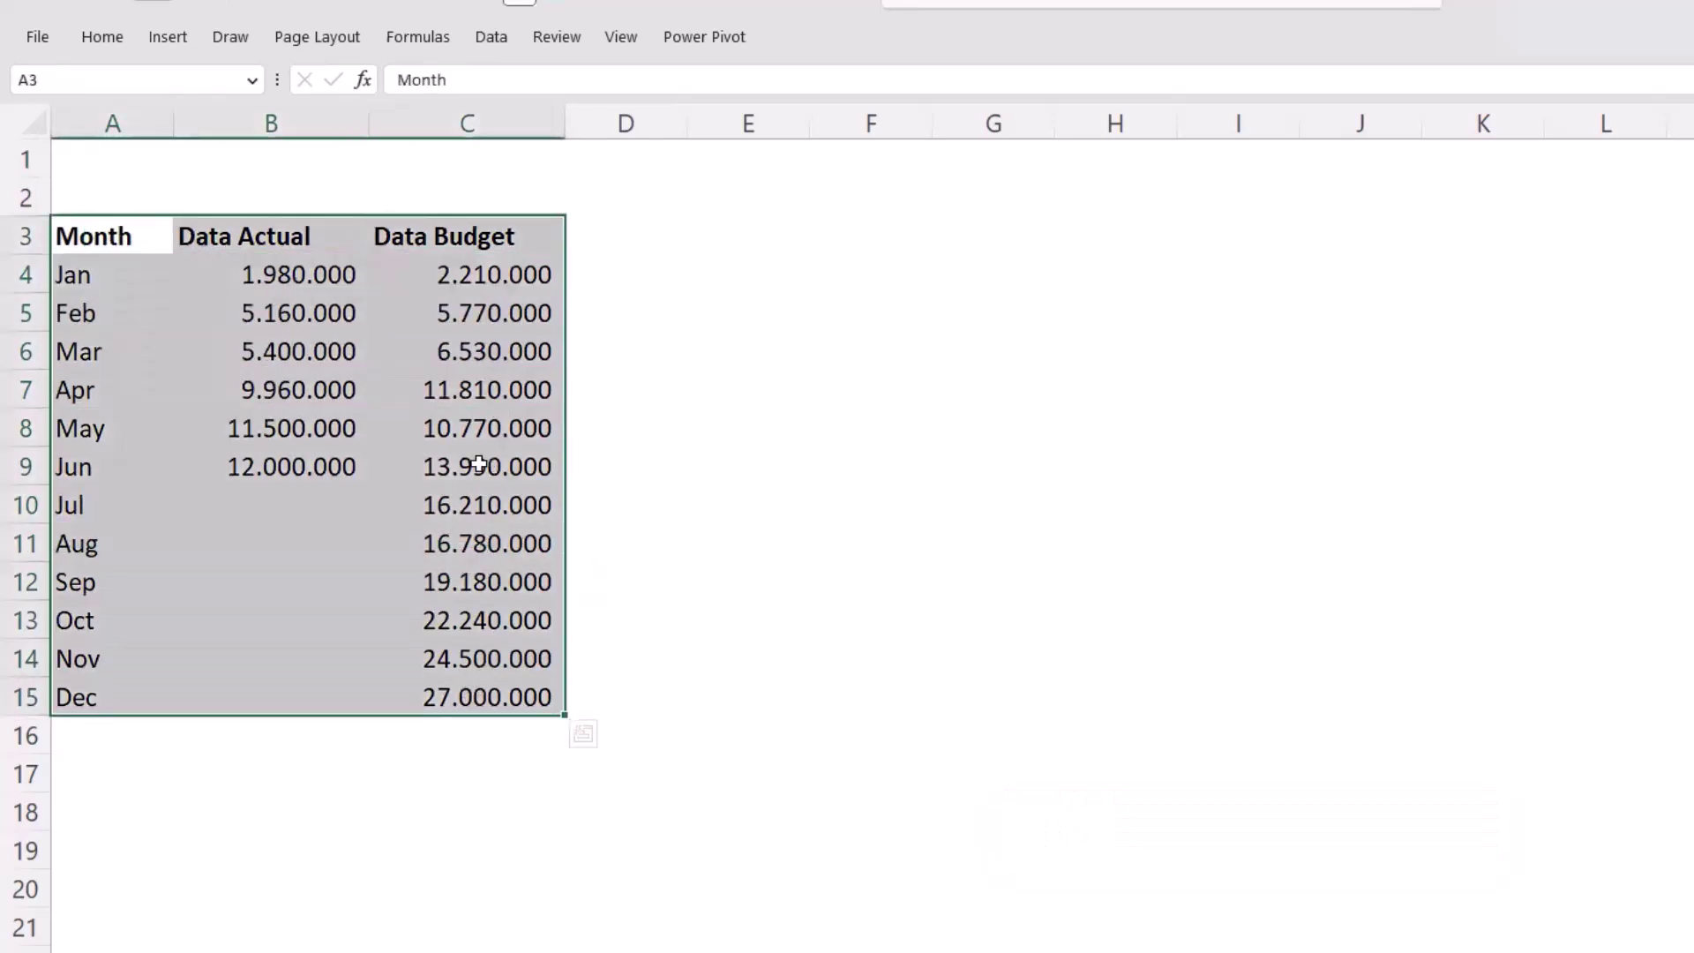
- Insert a 2-D line chart from the monthly actual and budget data and place it beside the table
click(421, 359)
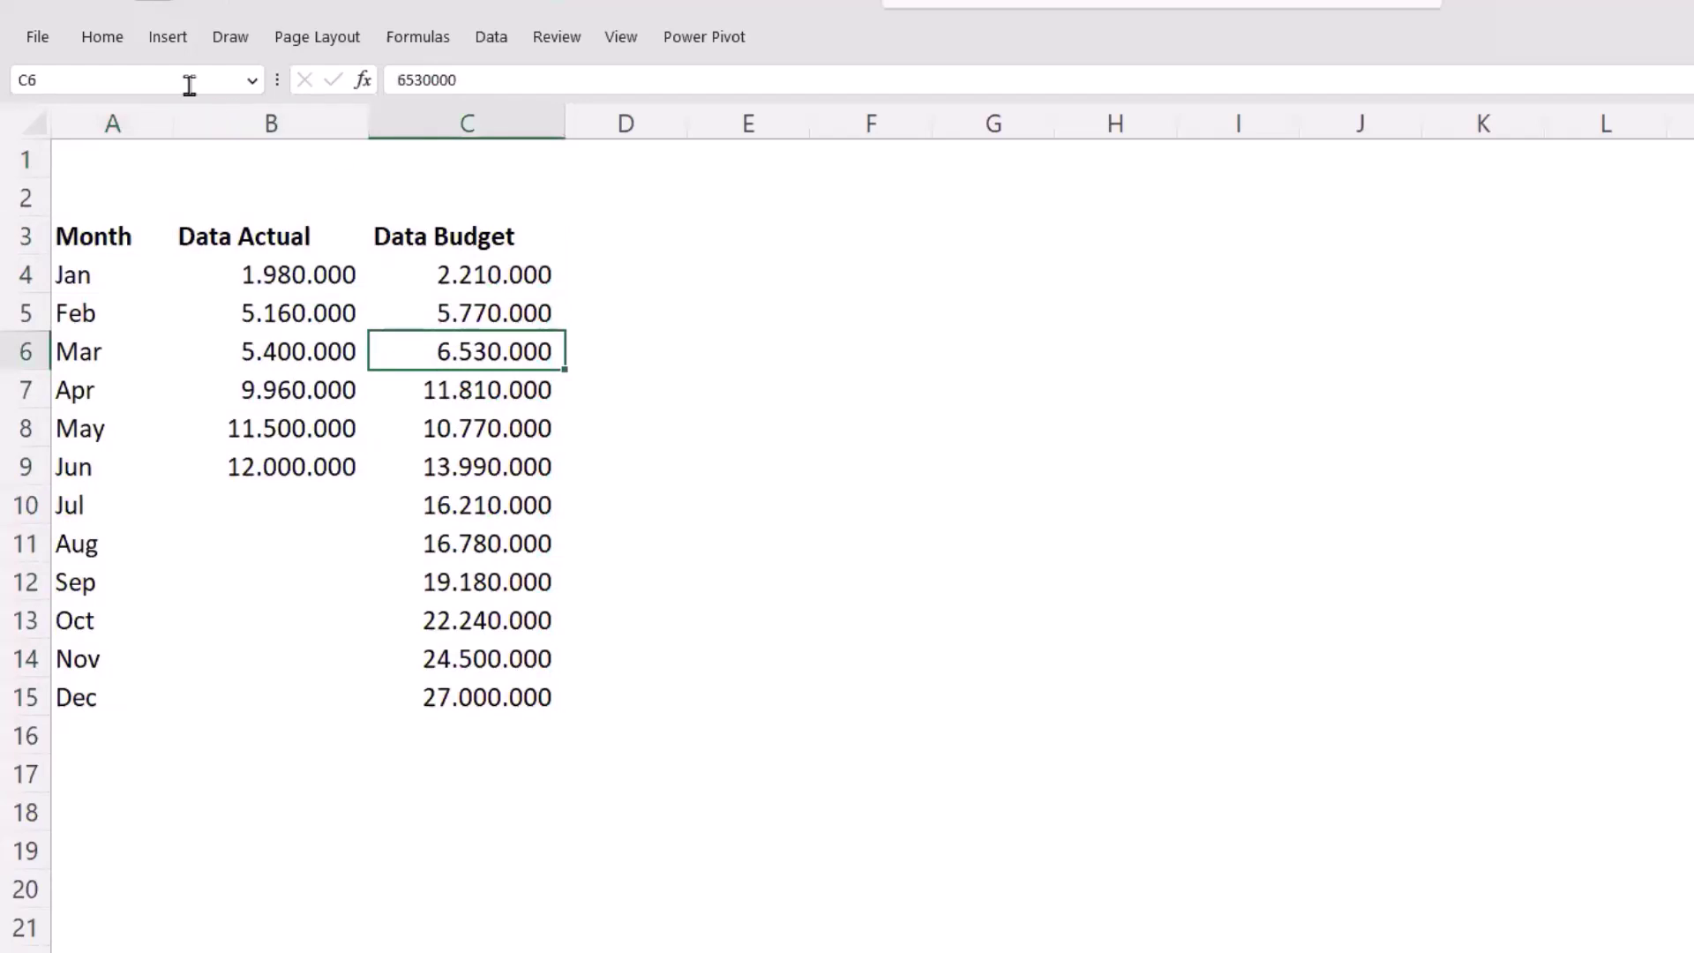
click(169, 43)
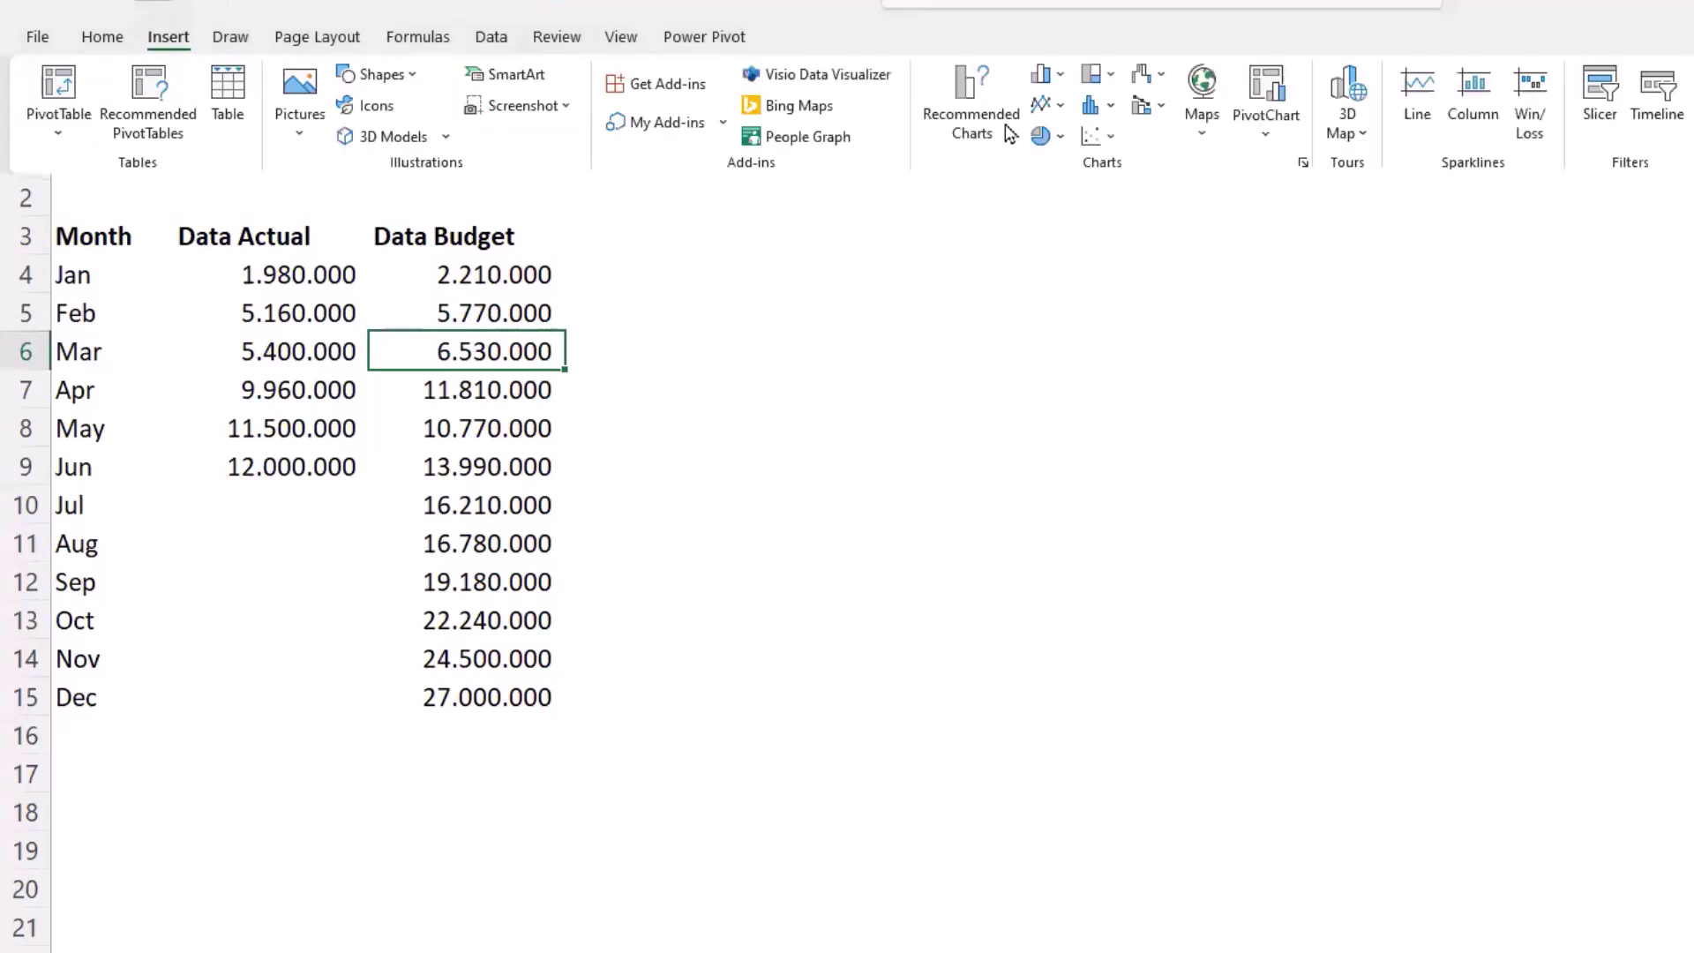
click(1059, 105)
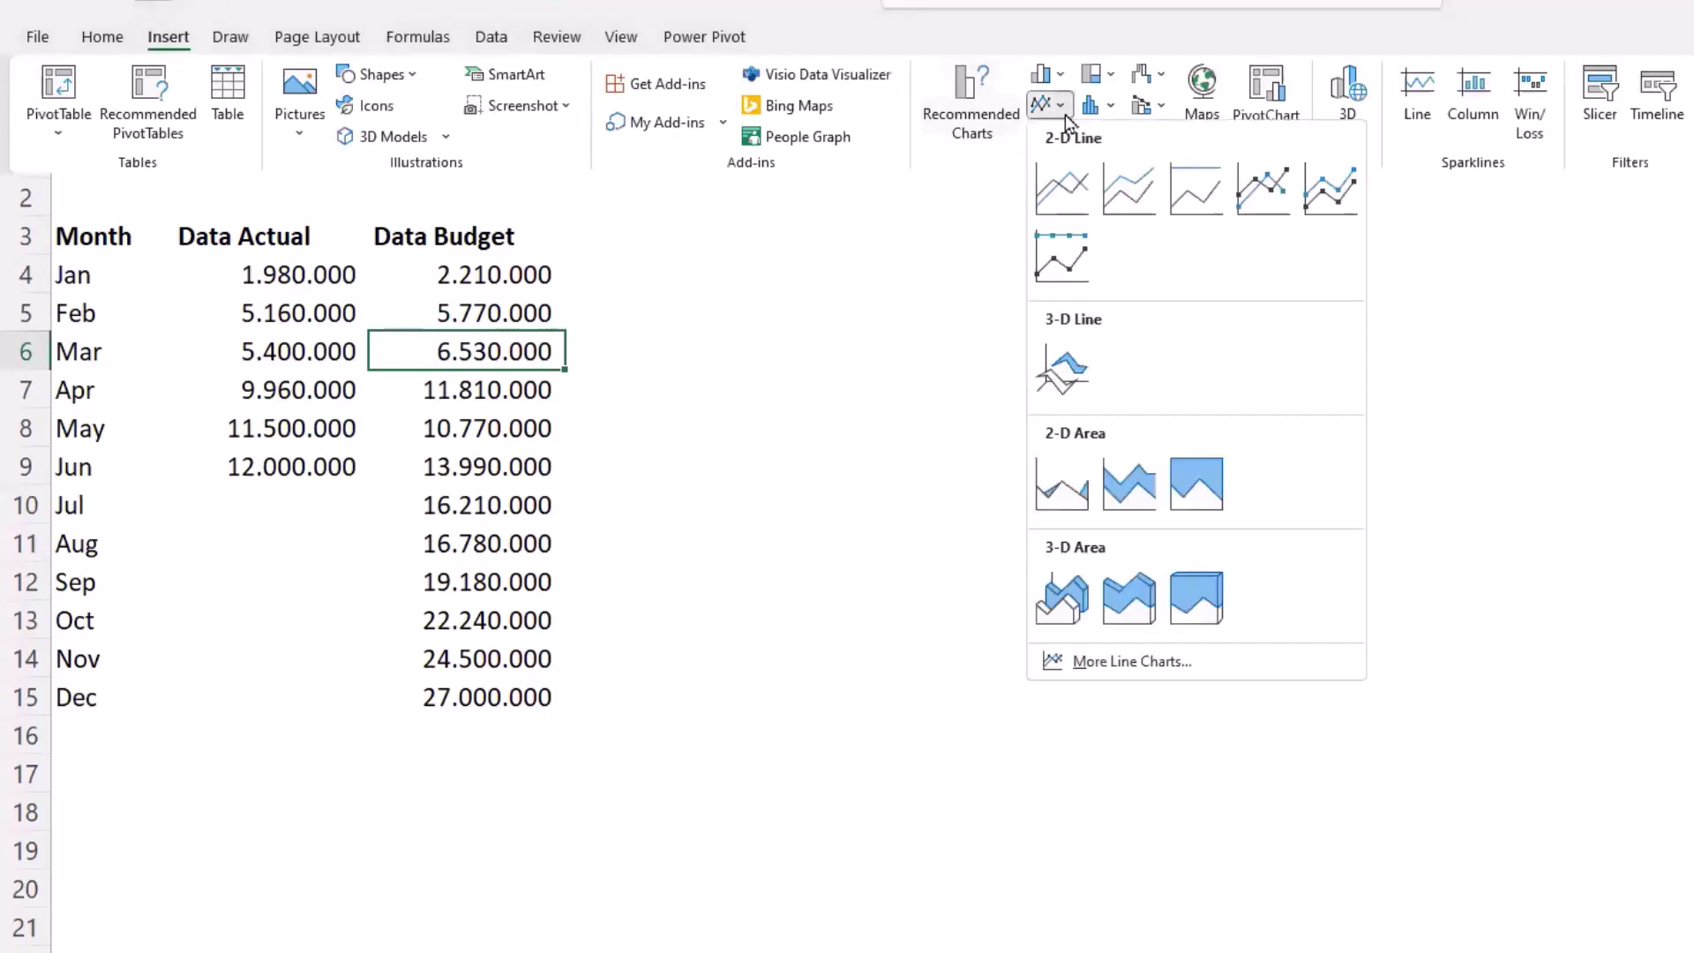
click(1075, 179)
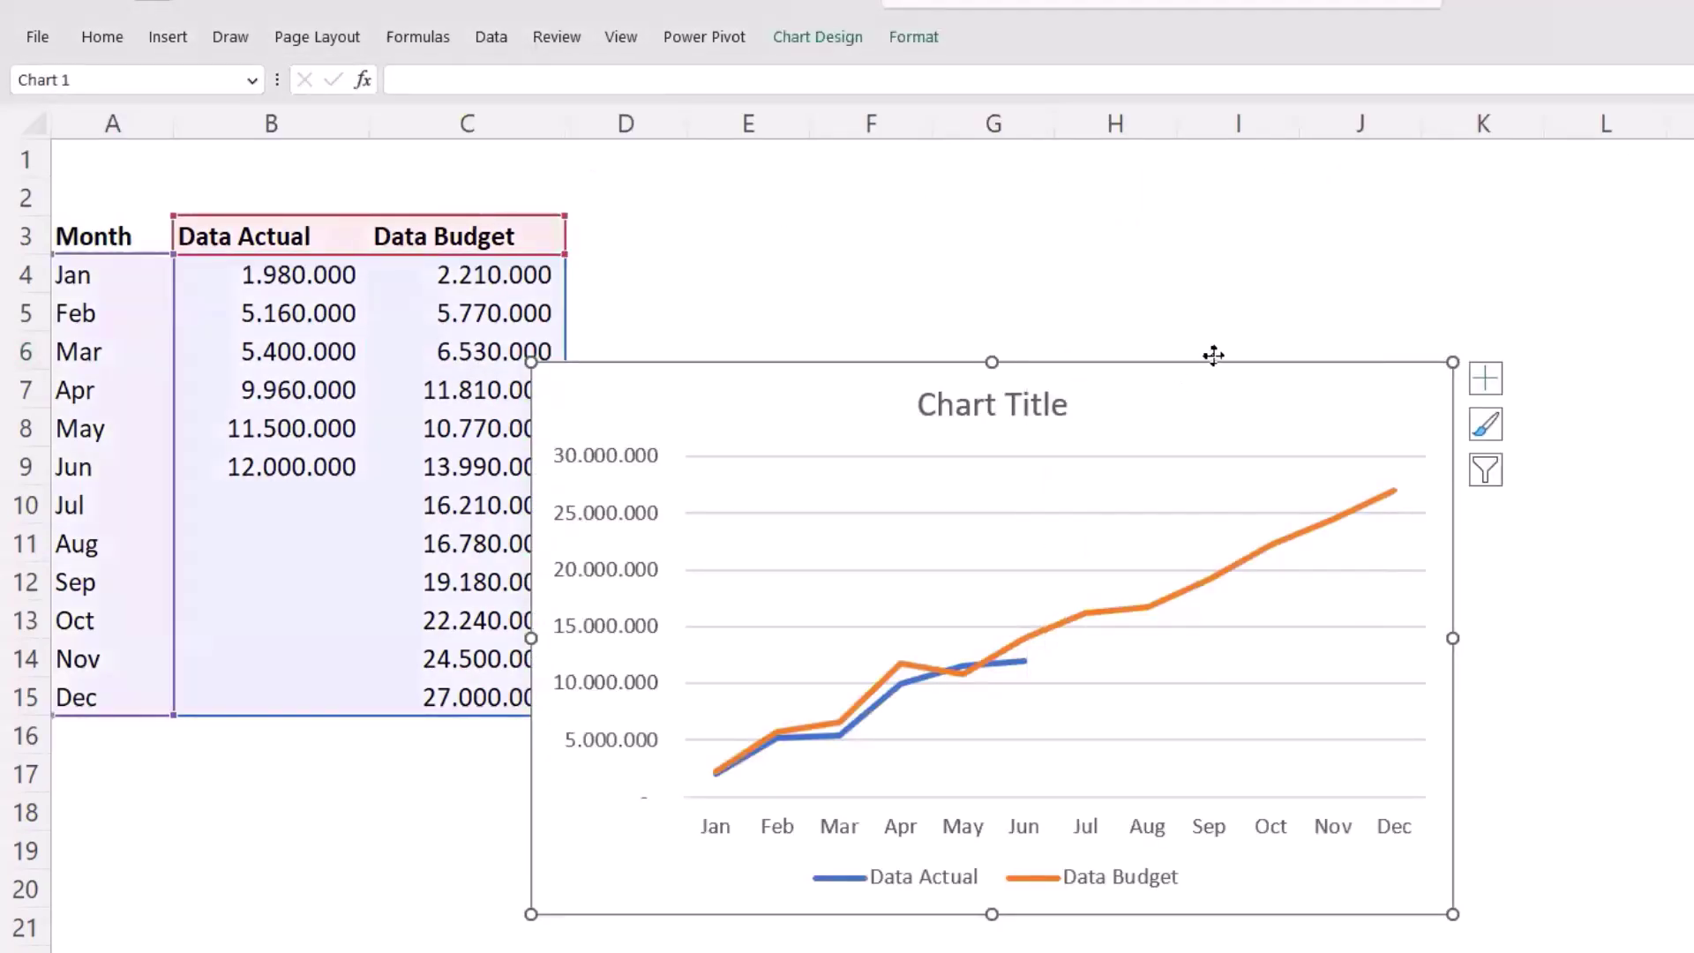
drag(1210, 356, 1317, 232)
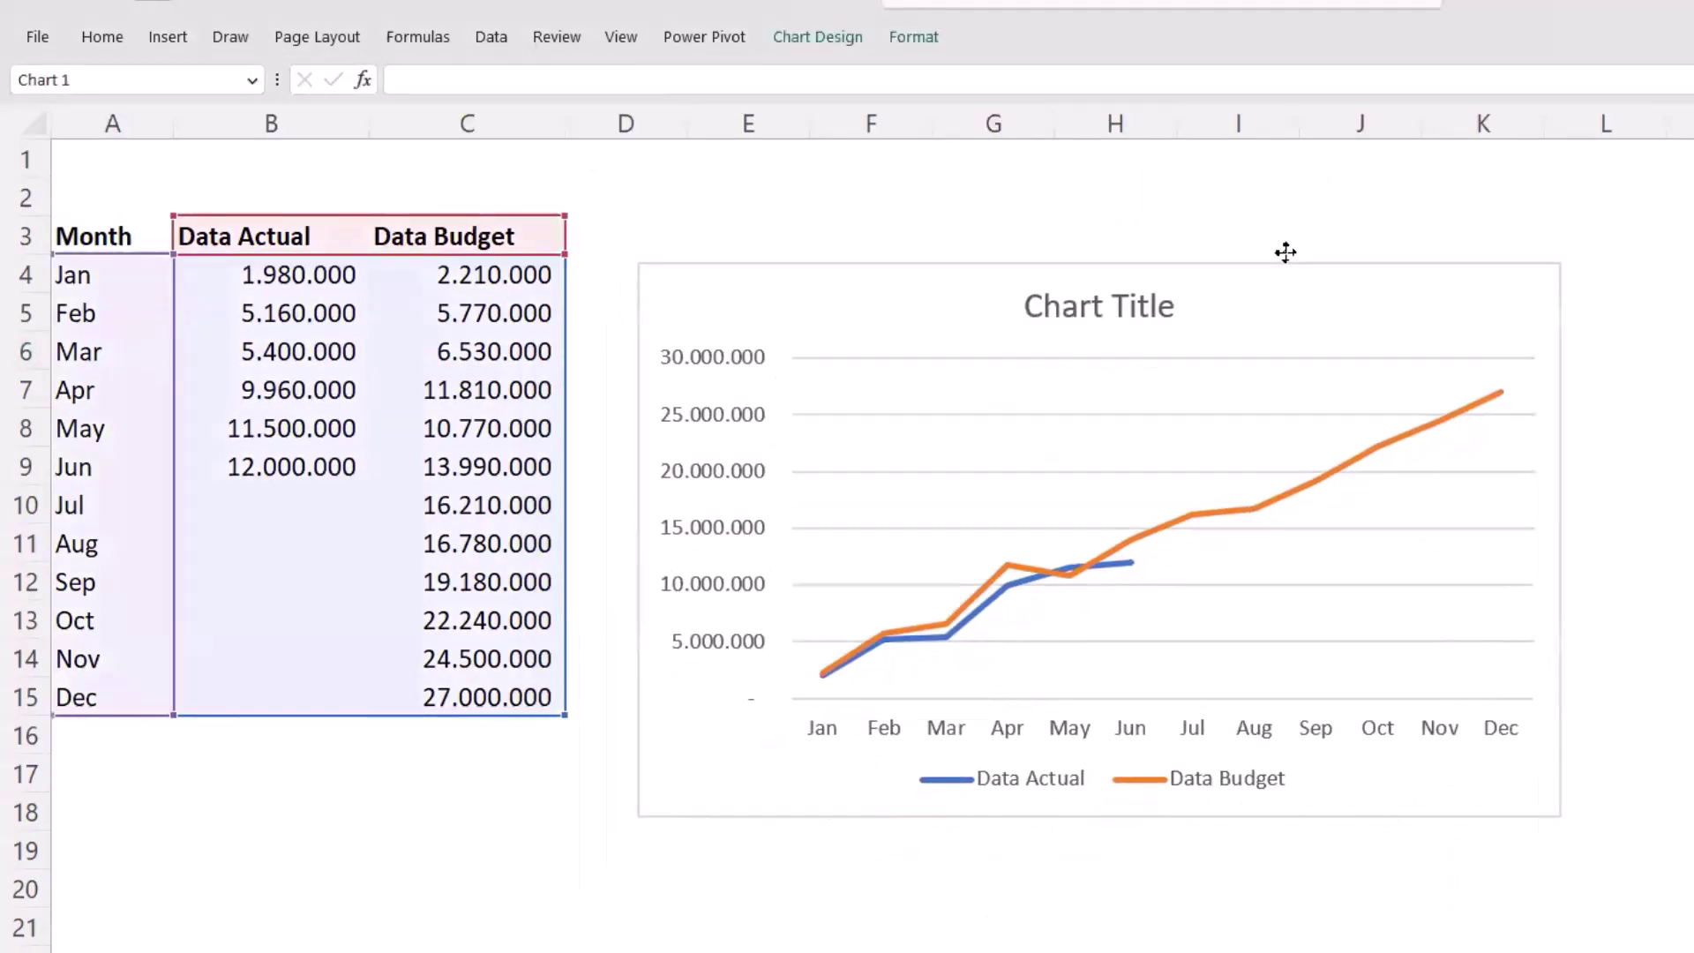
- Delete the horizontal gridlines and the title from the line chart
click(1207, 388)
key(Delete)
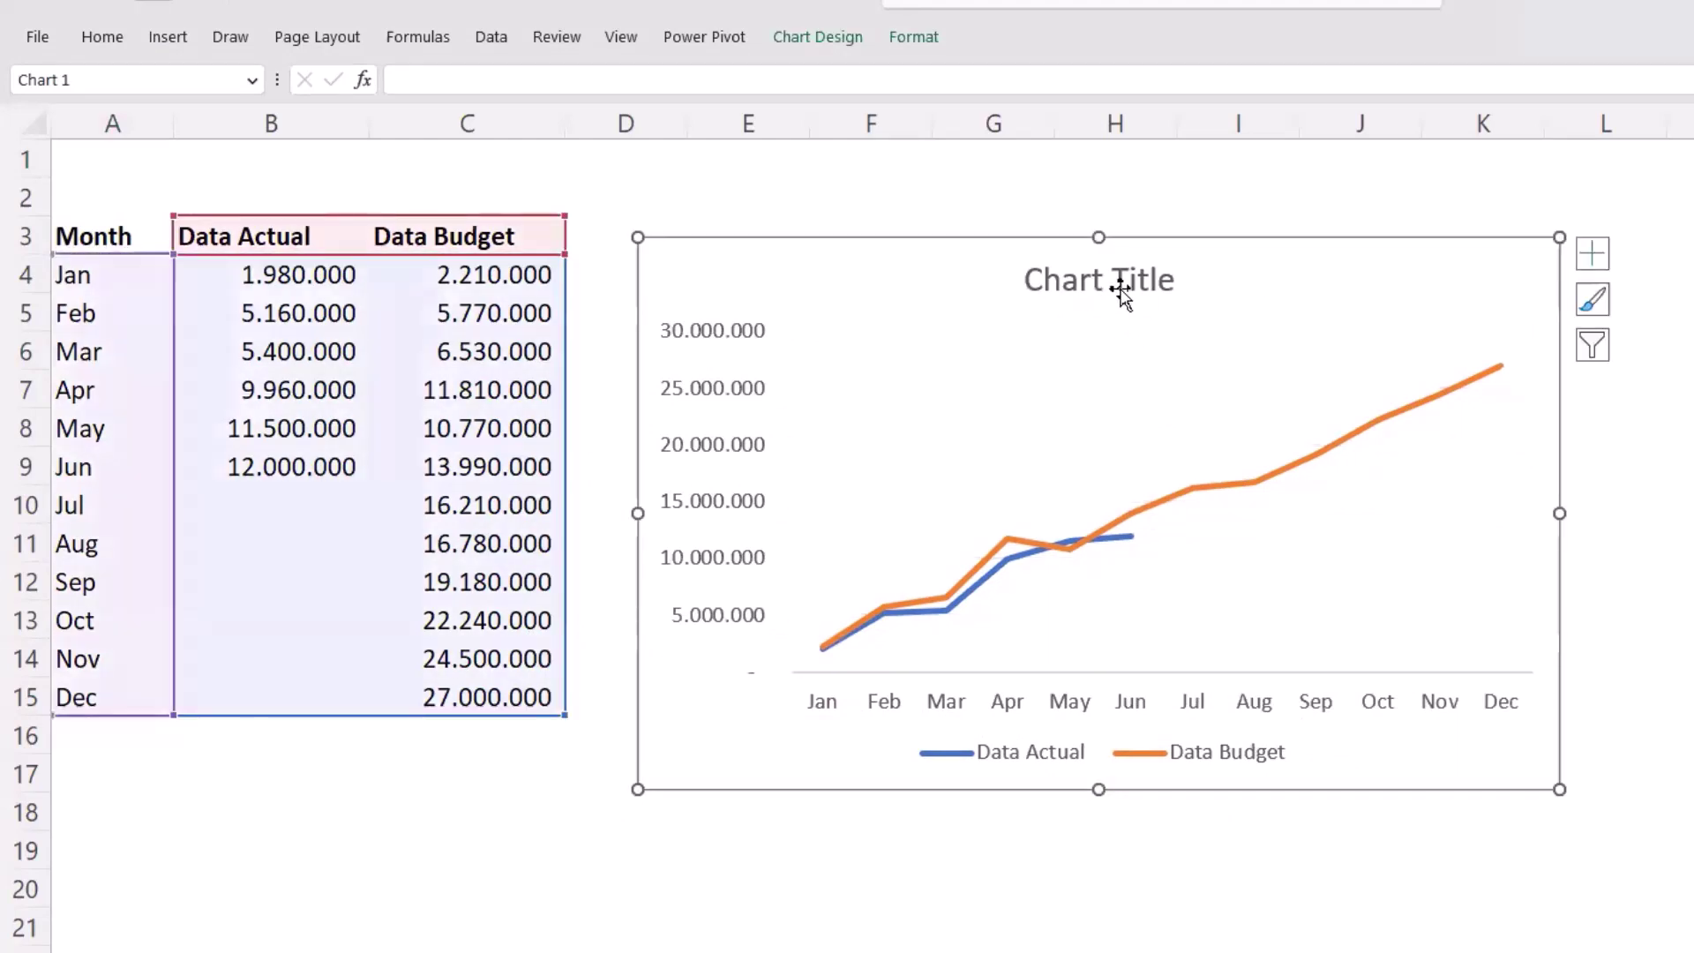
click(1119, 280)
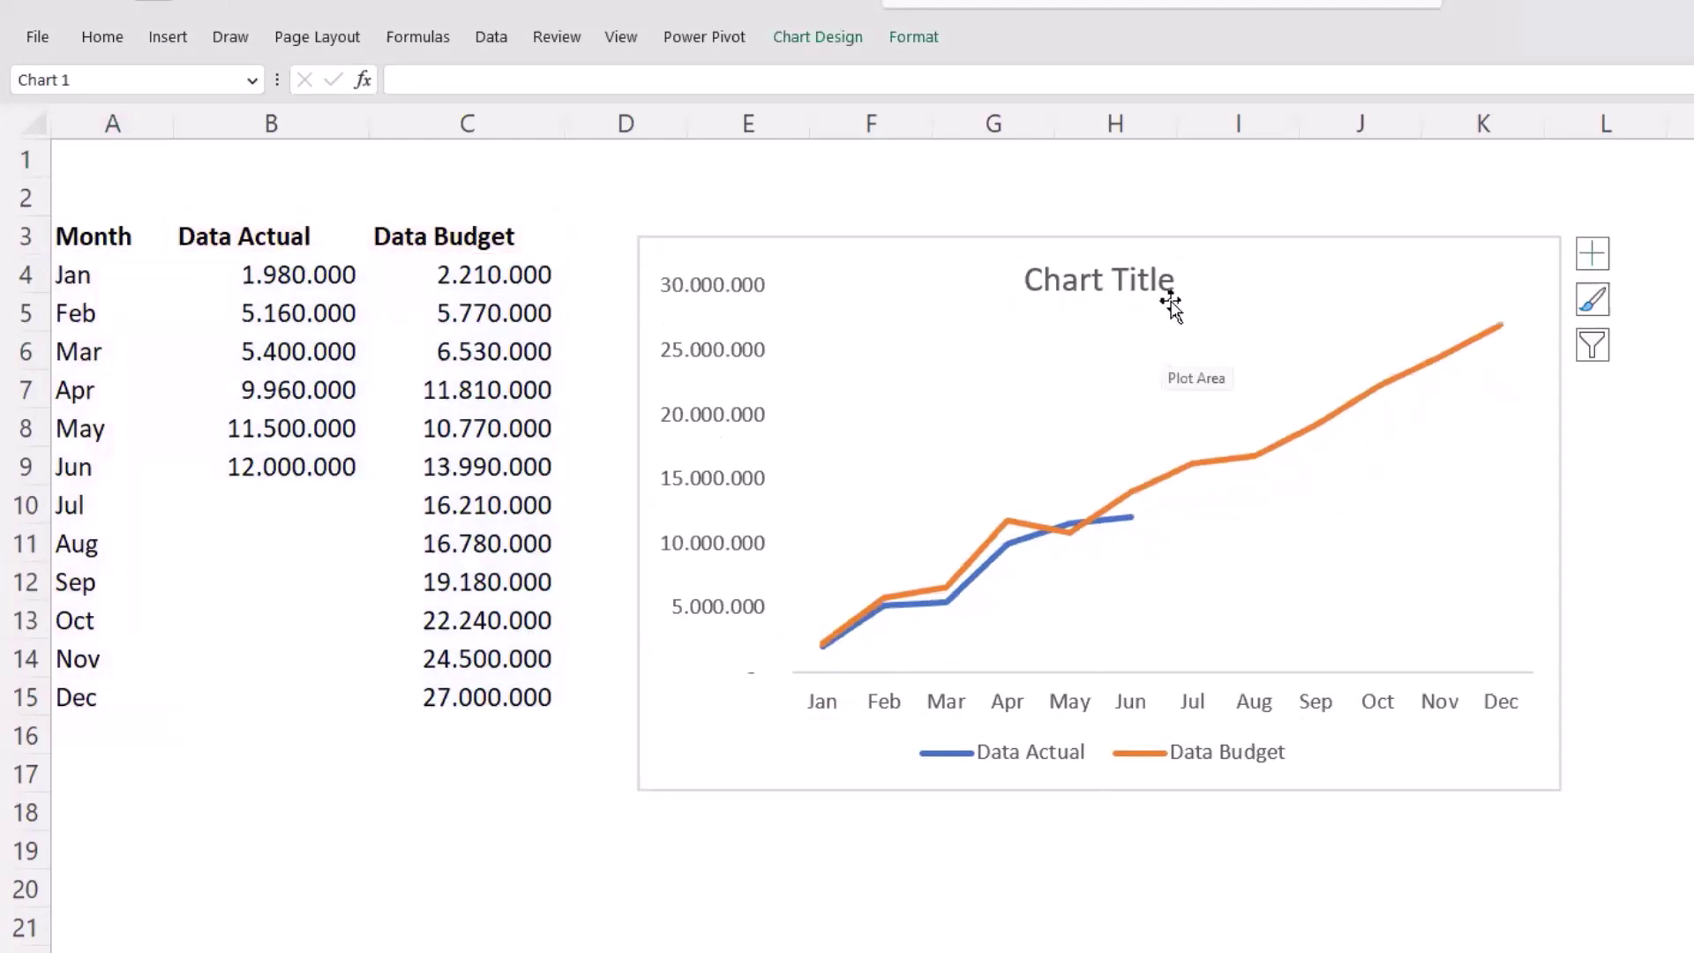
key(Delete)
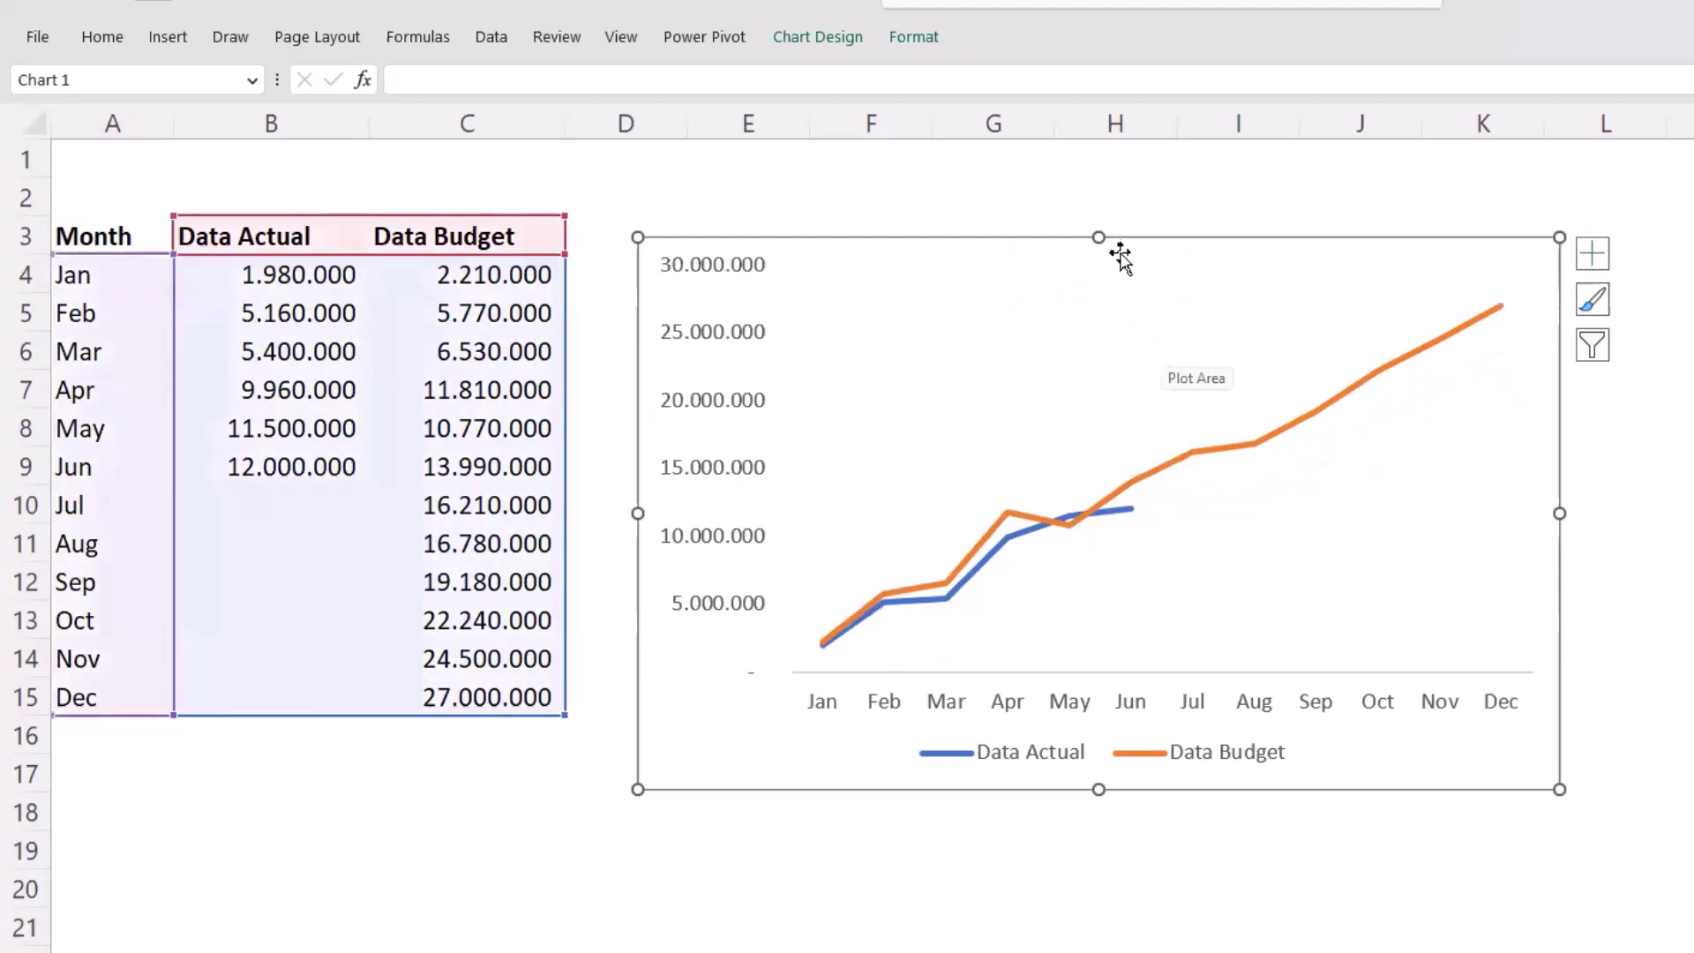
- Set the chart area's border to No Outline
click(925, 44)
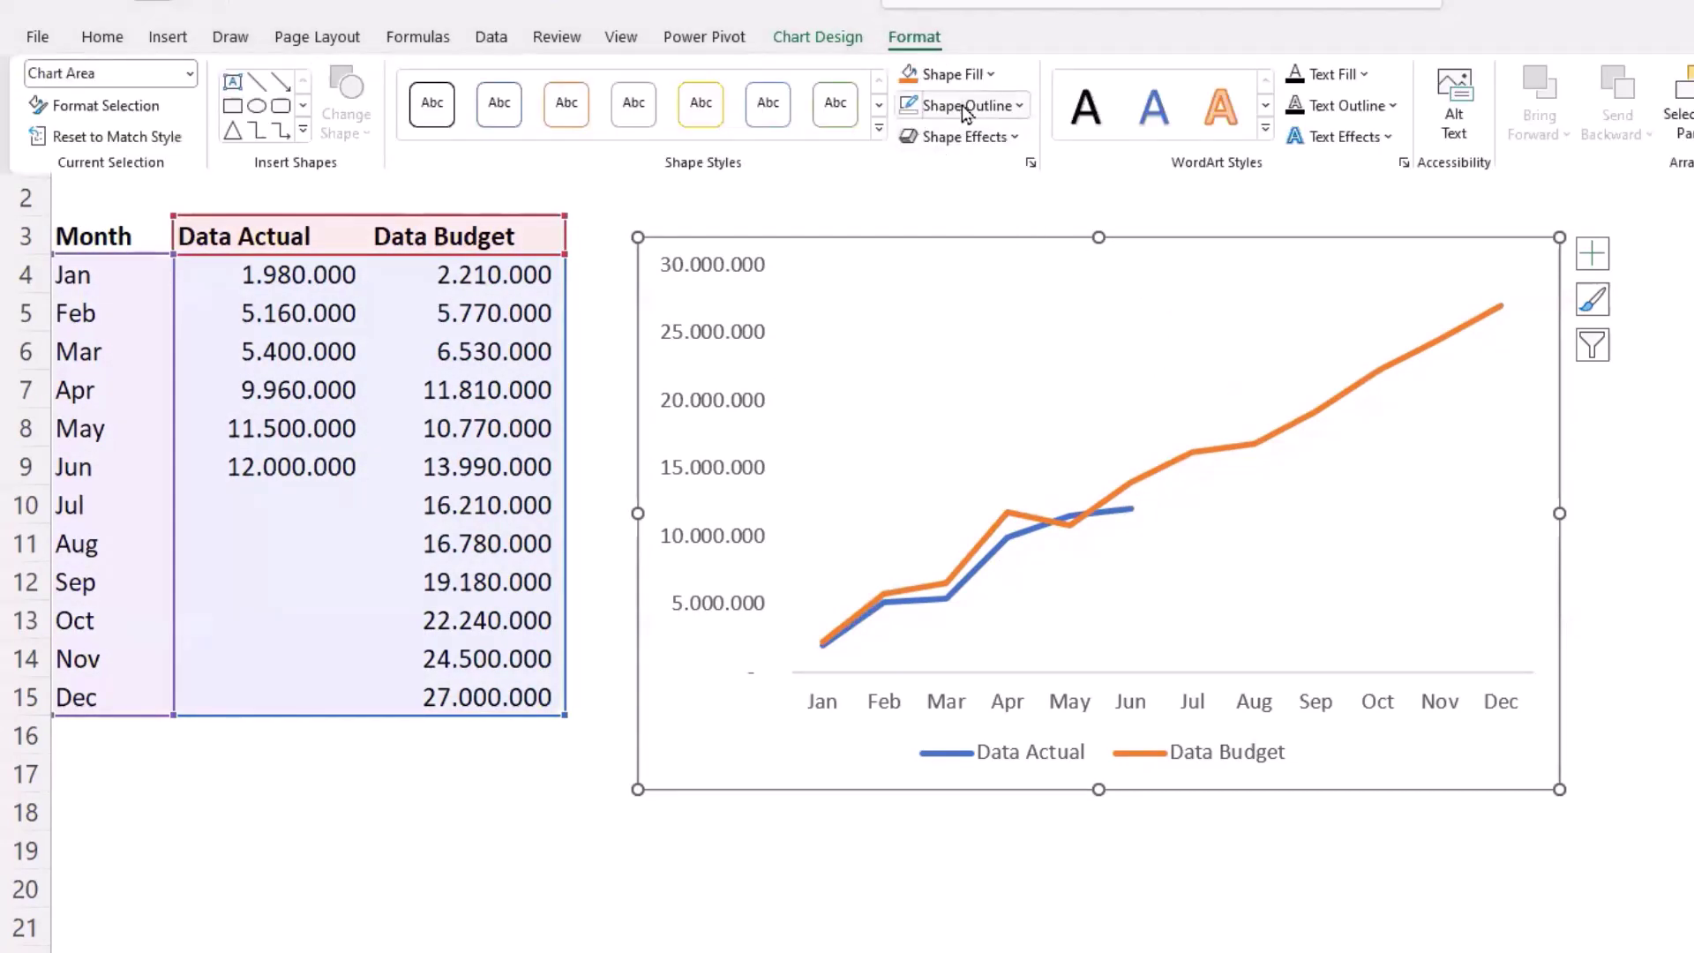
click(977, 119)
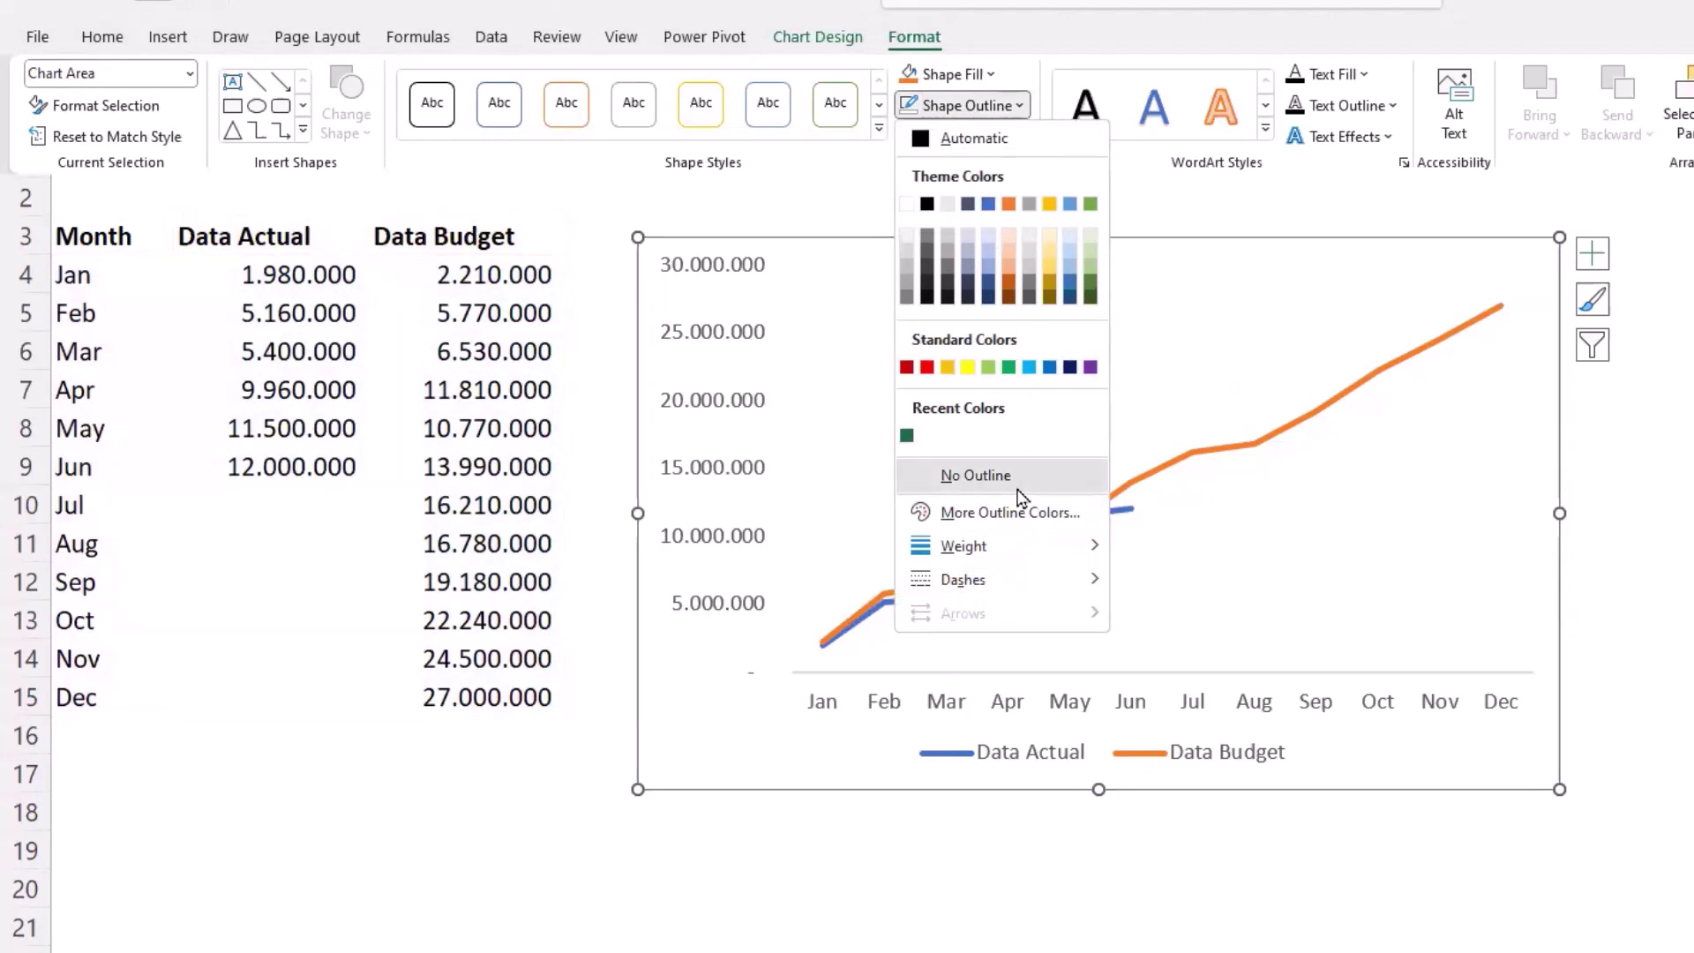
click(1010, 476)
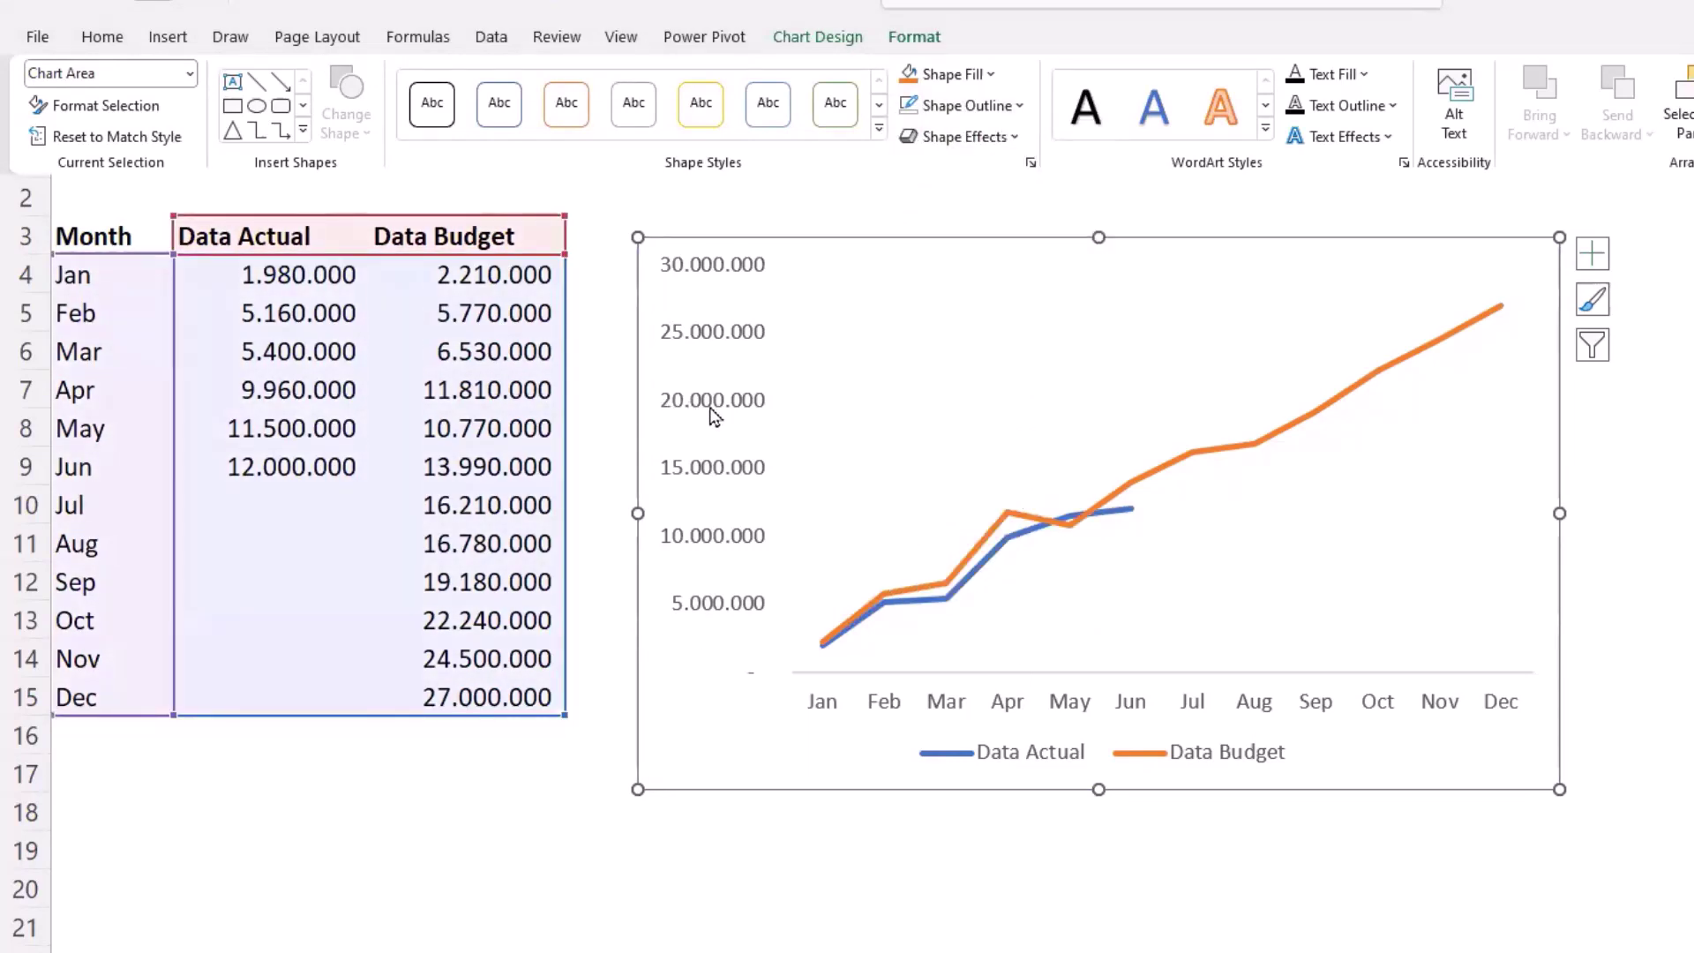
- Apply the custom number format without decimals and with the "jt" suffix to the chart's vertical axis
click(741, 400)
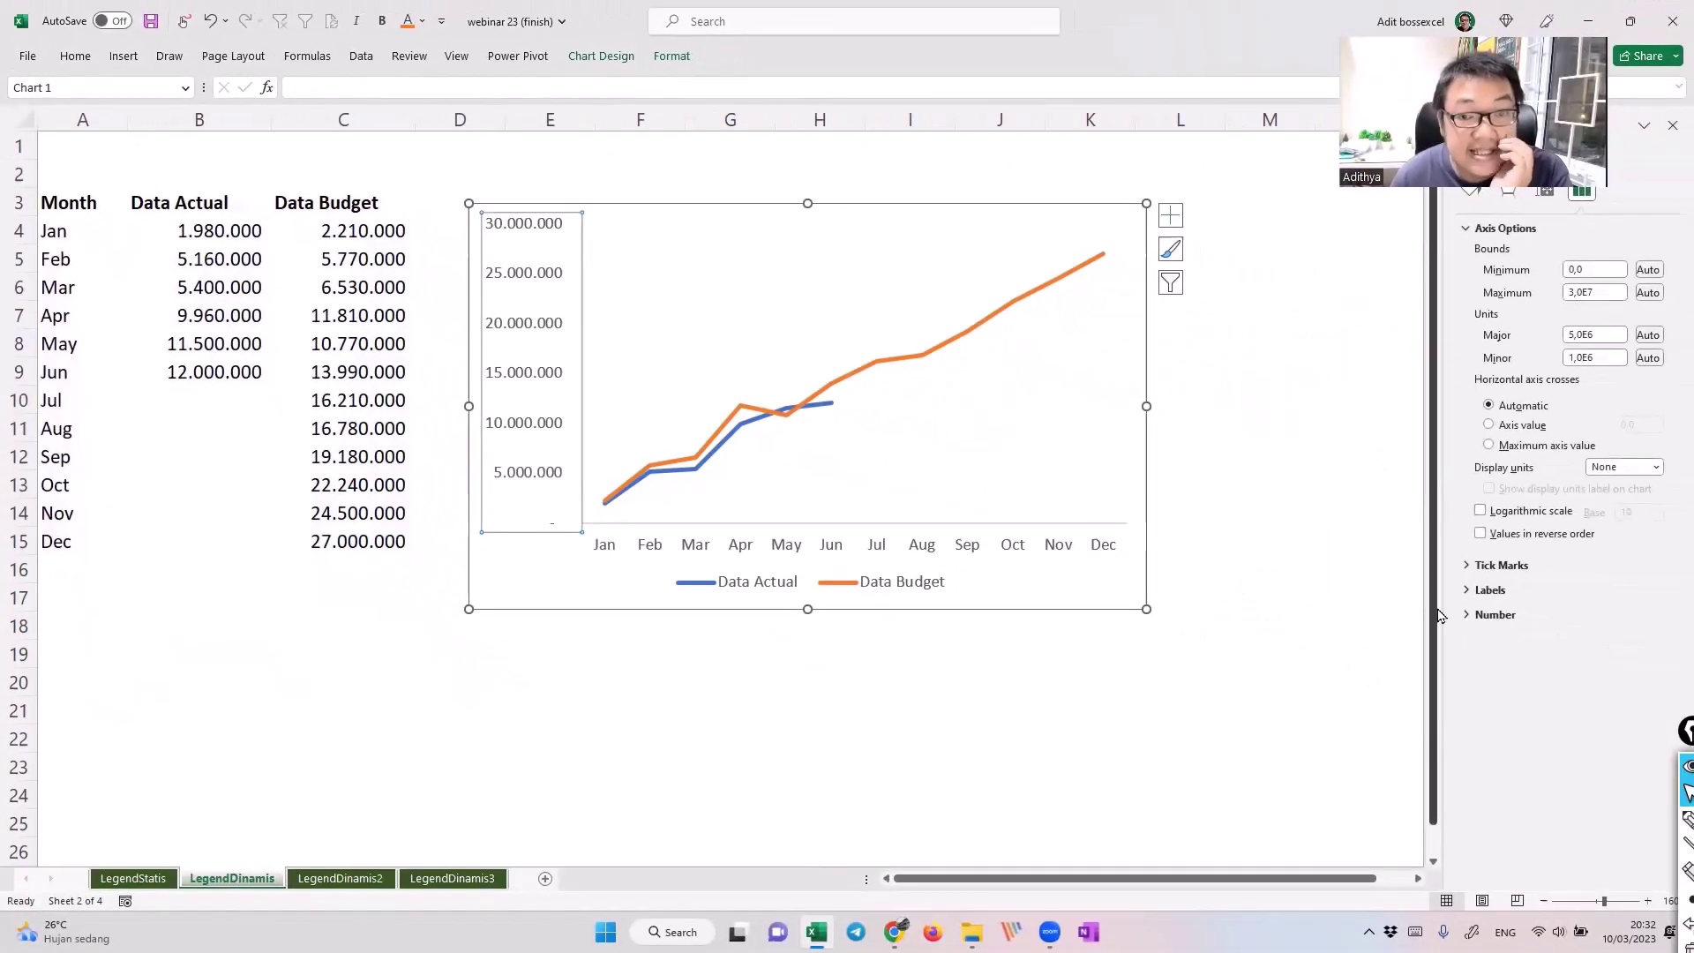
click(1516, 617)
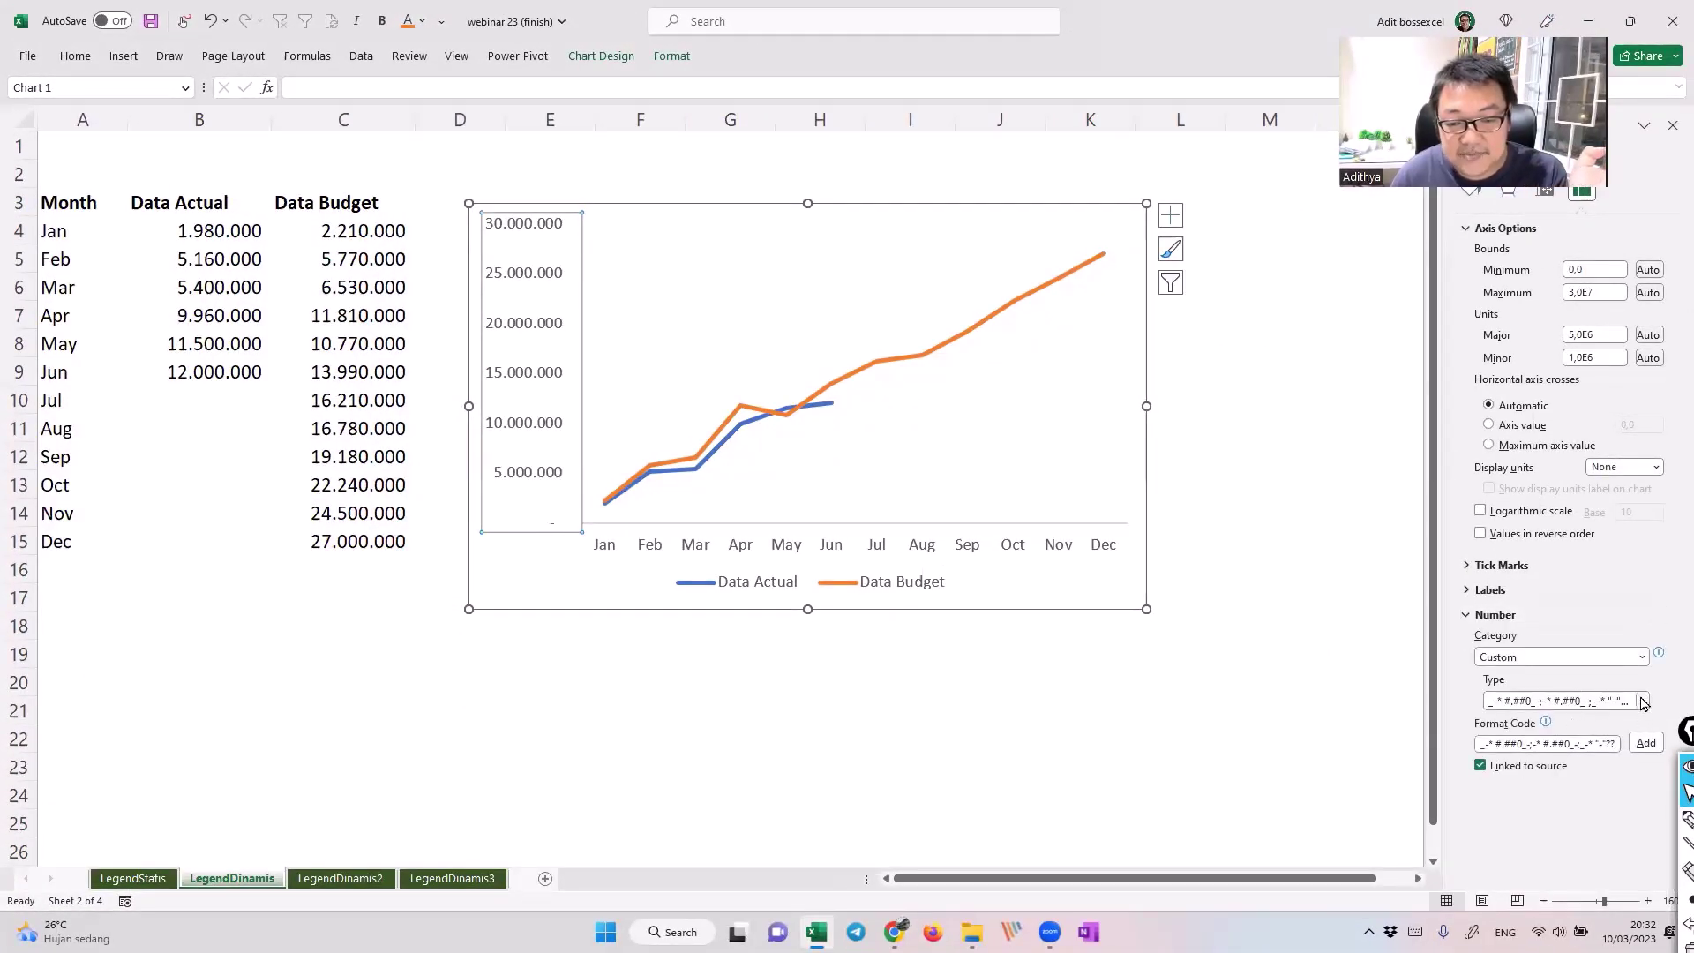
click(1642, 702)
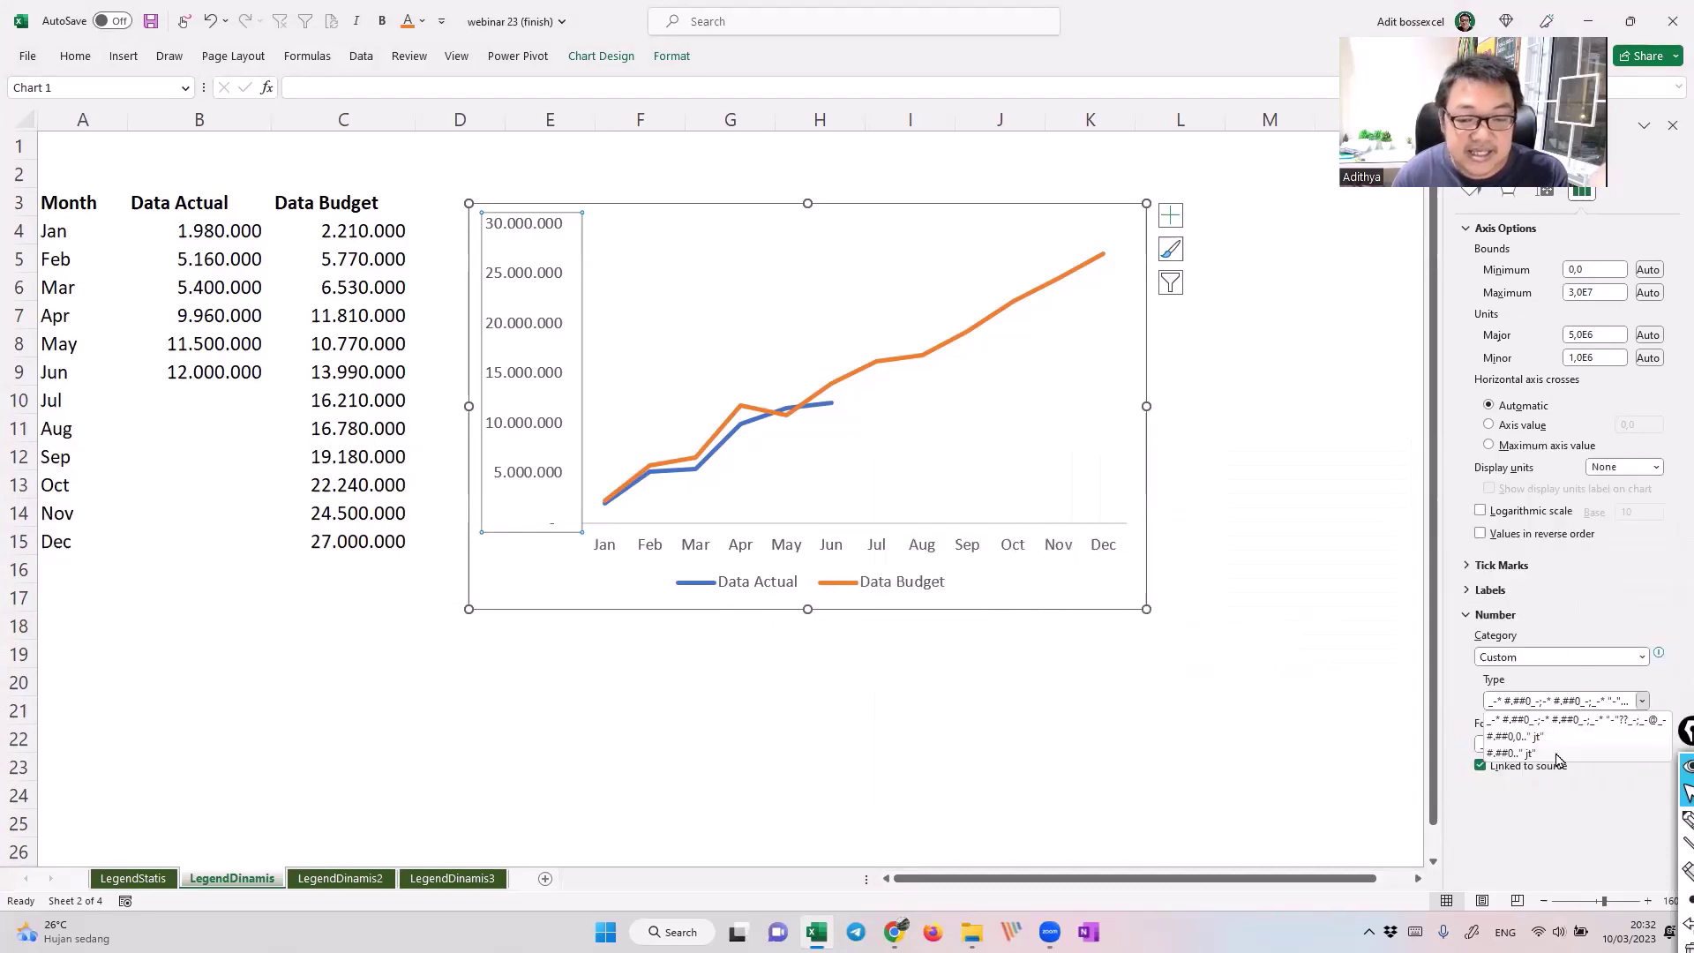
click(1557, 754)
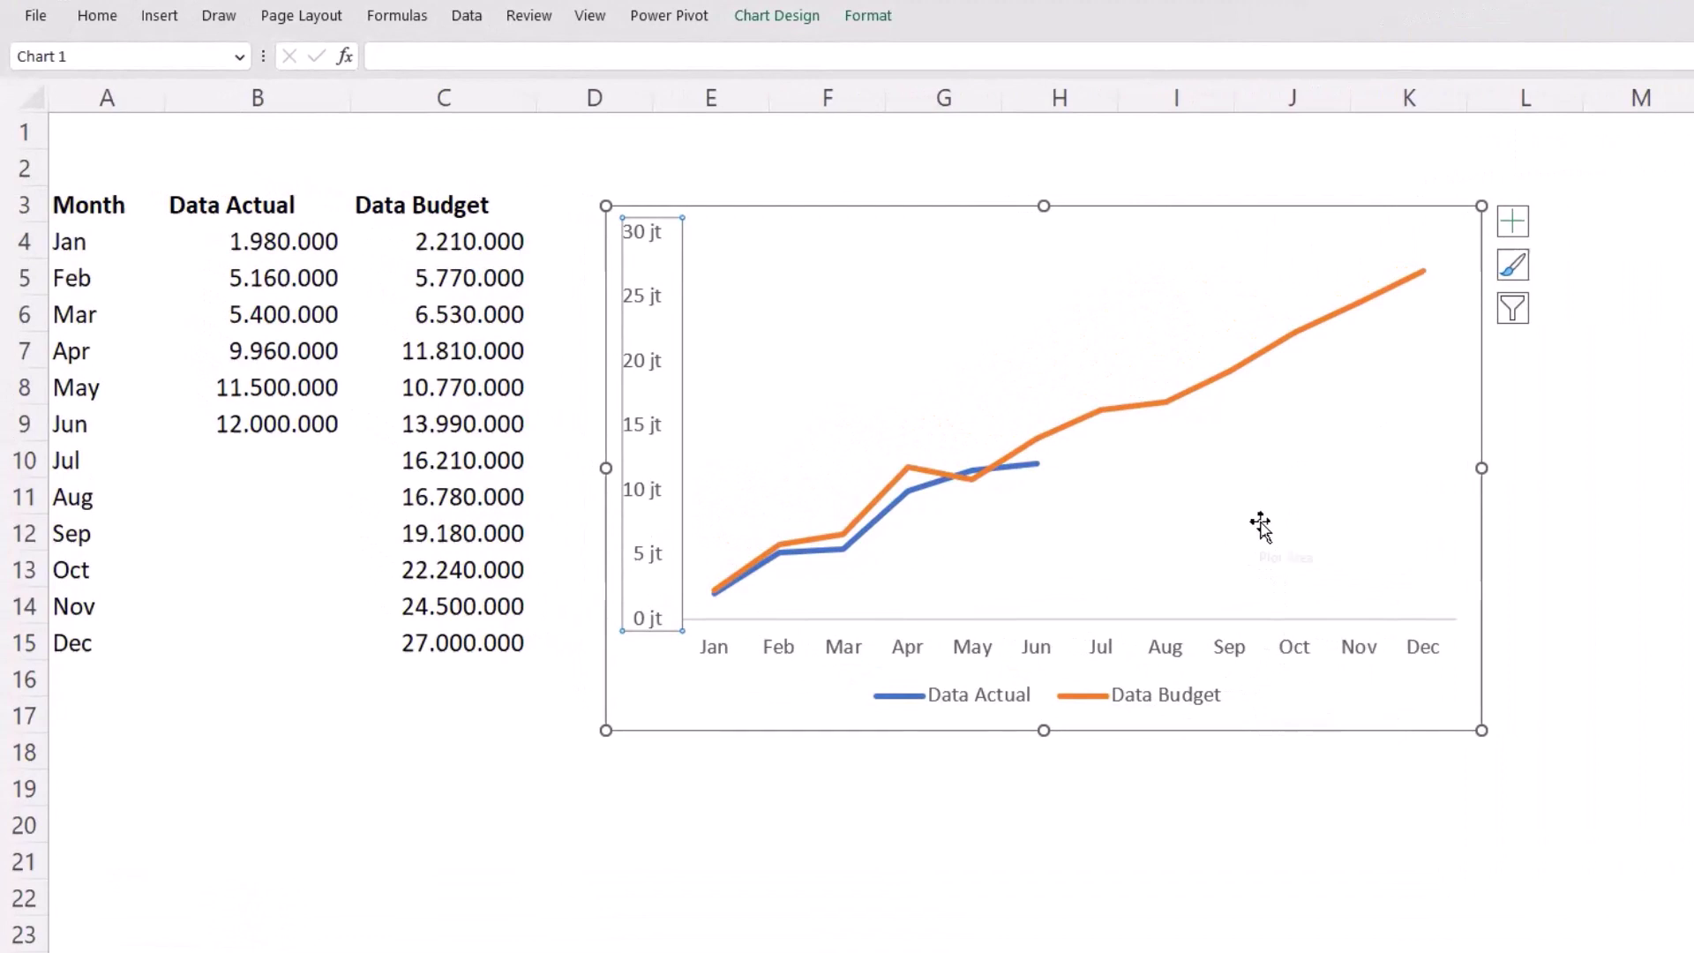
- Add a data label to only the Dec point of the Data Budget line
click(1289, 342)
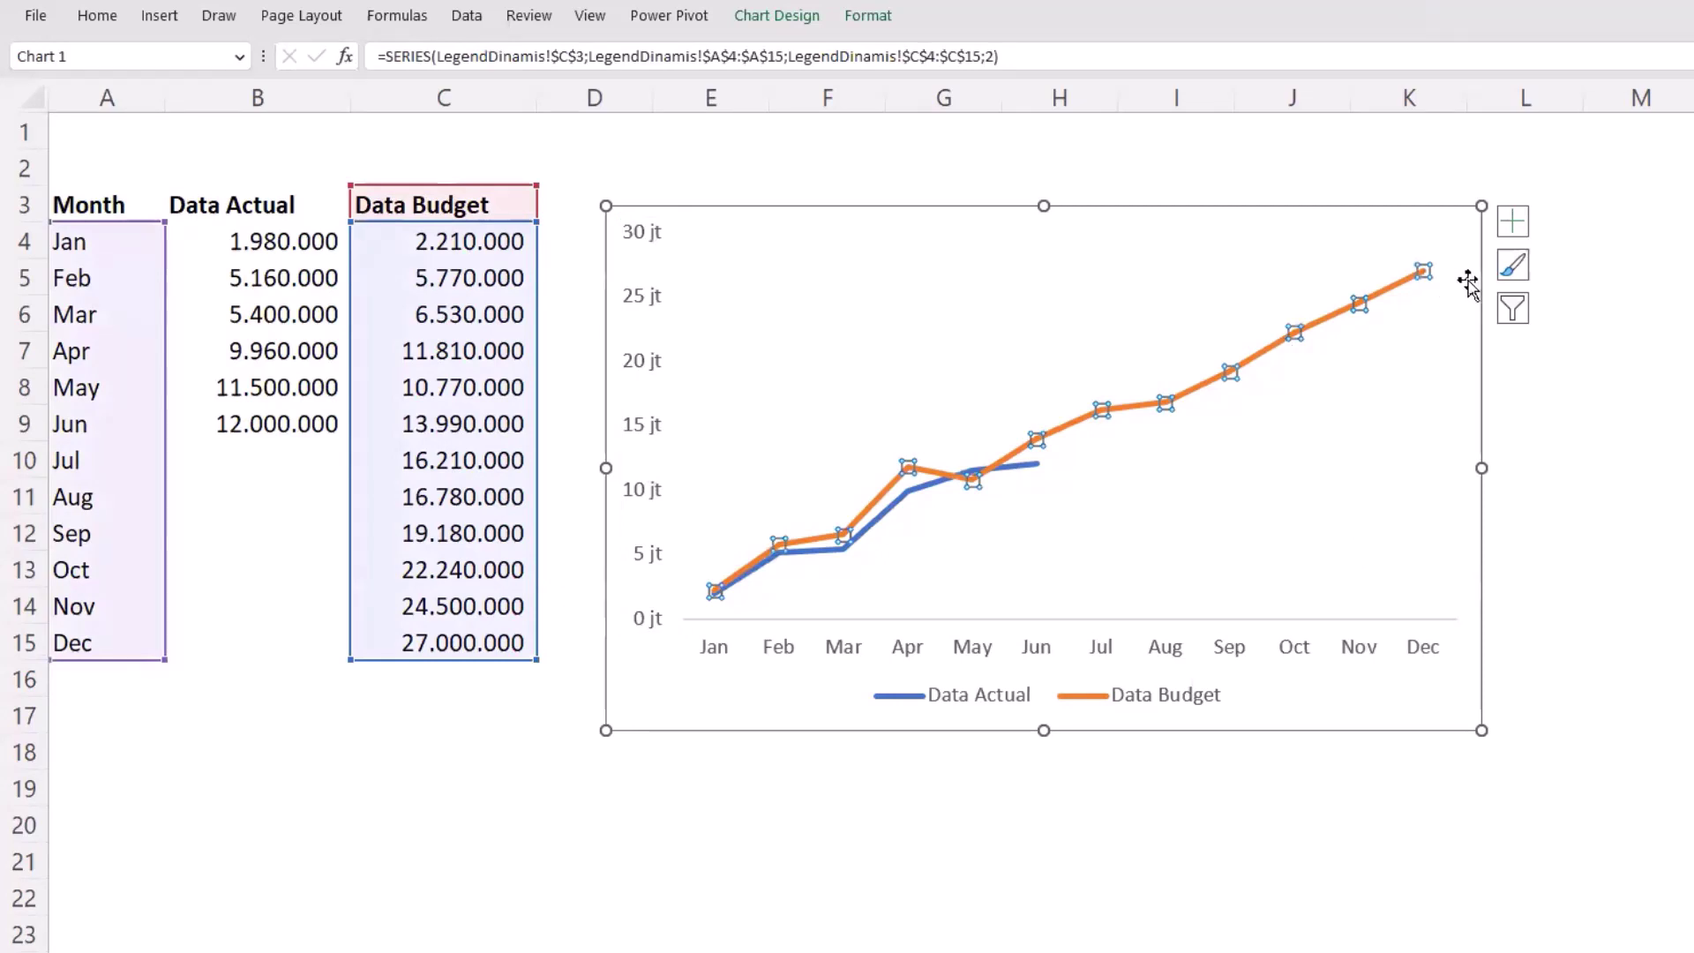
mouse_move(1432, 307)
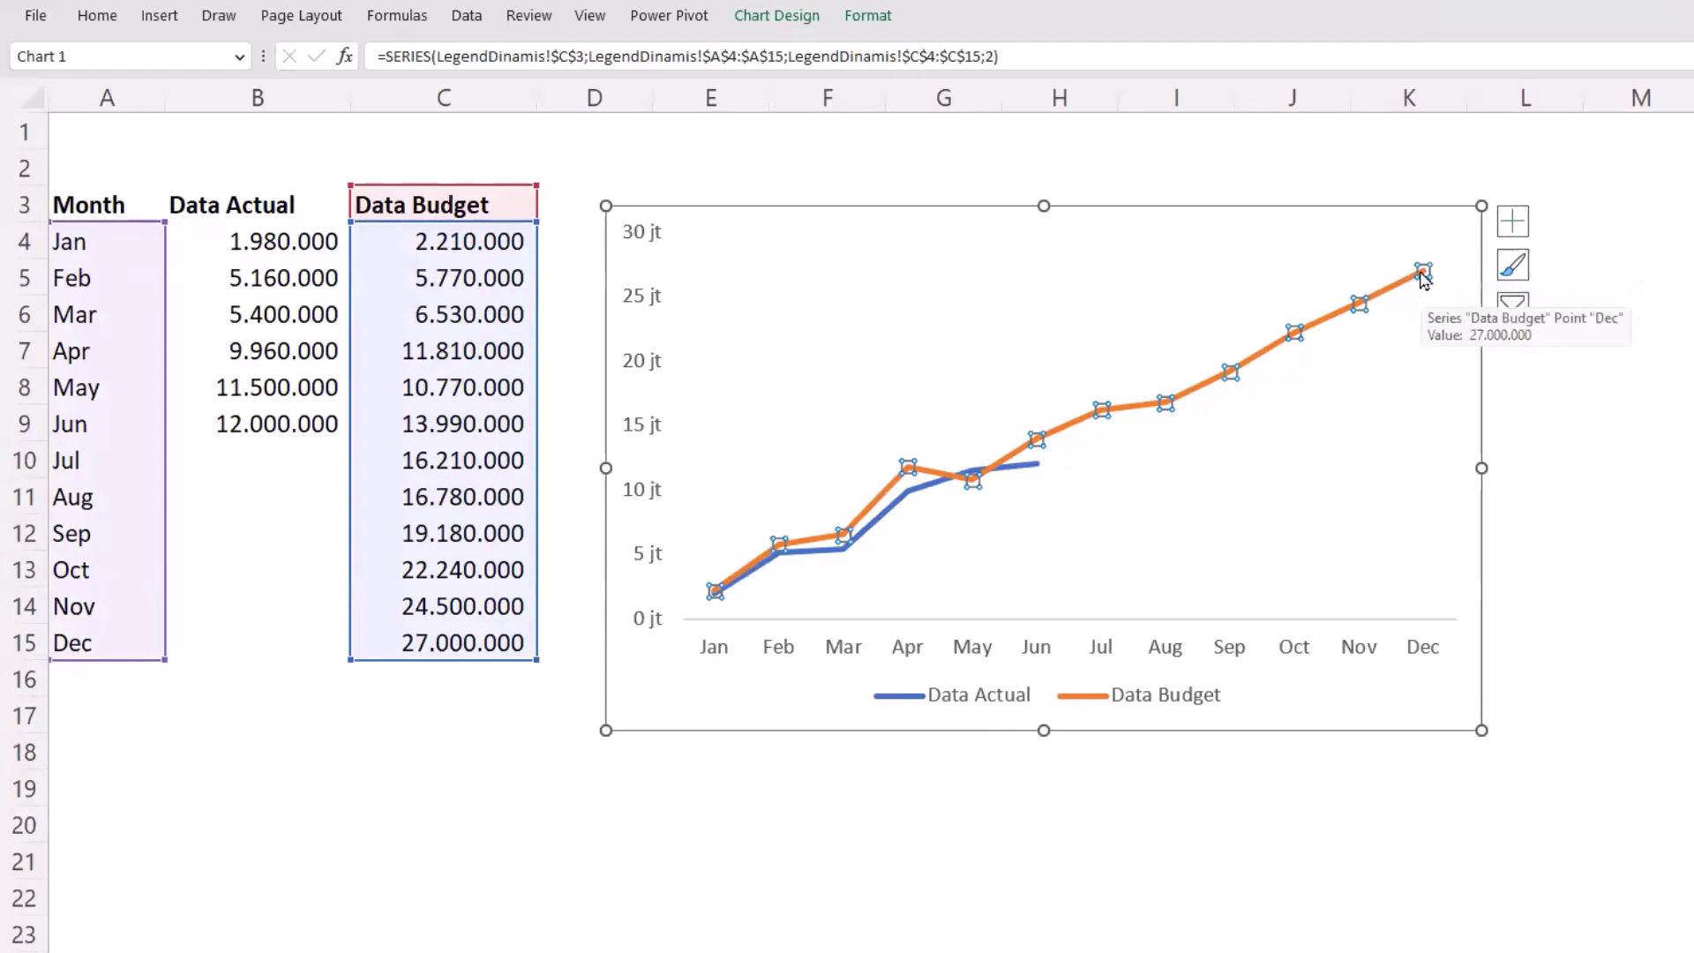
click(1425, 273)
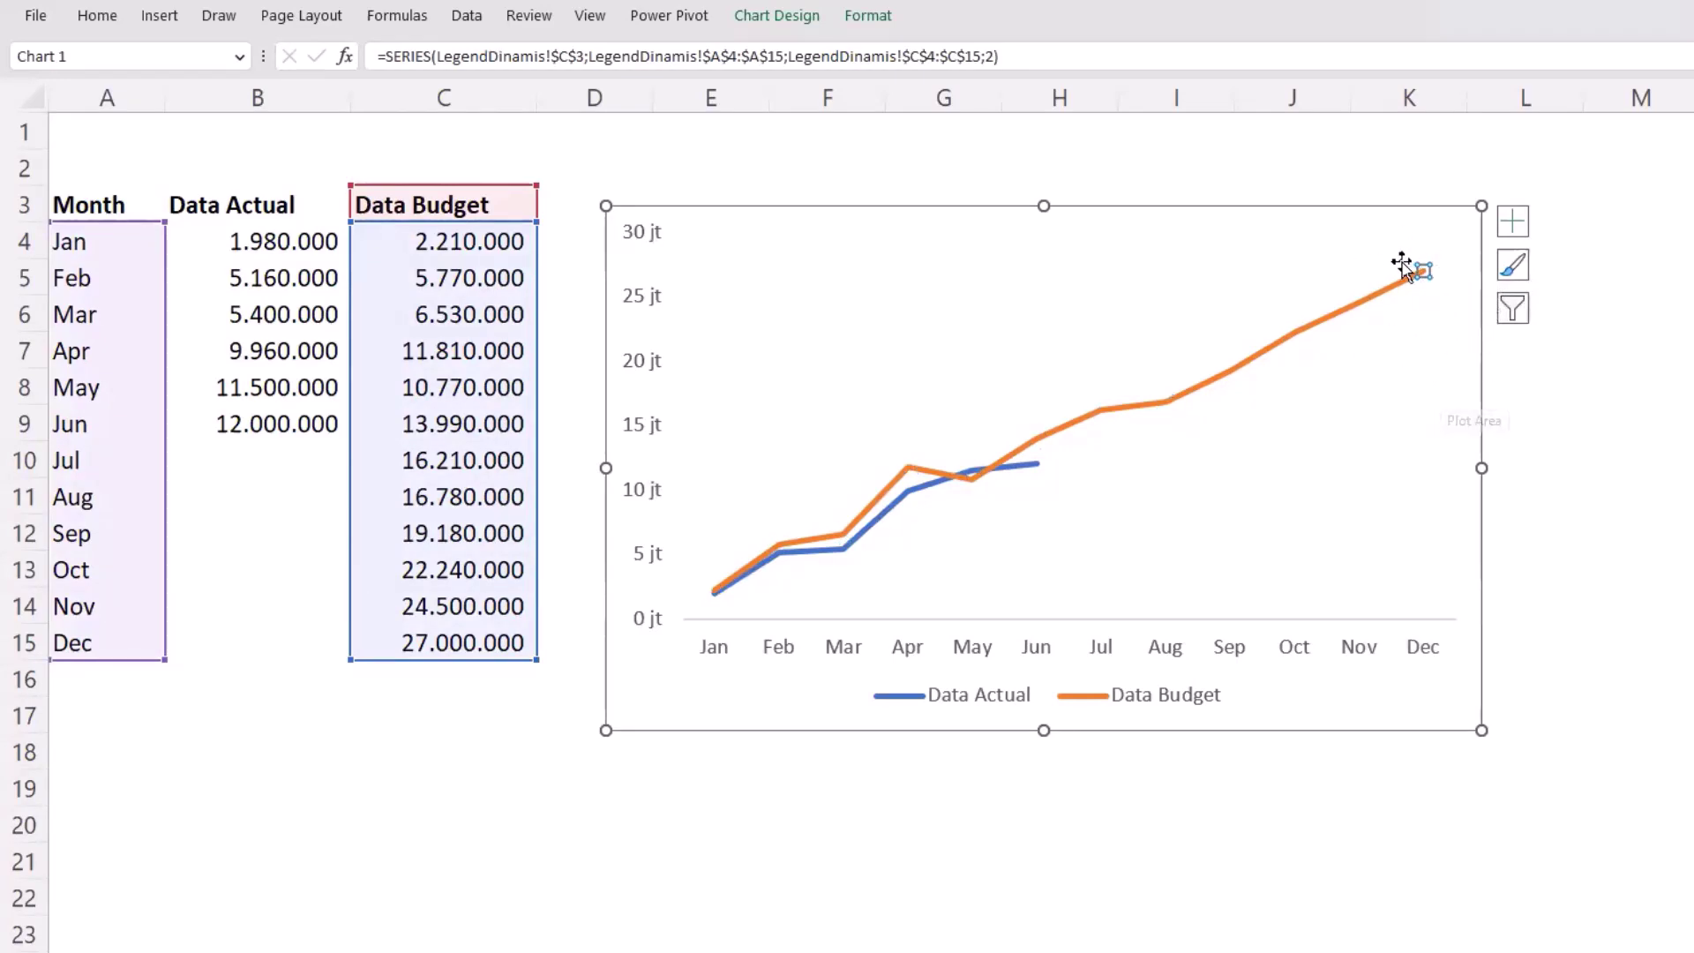
right_click(1427, 280)
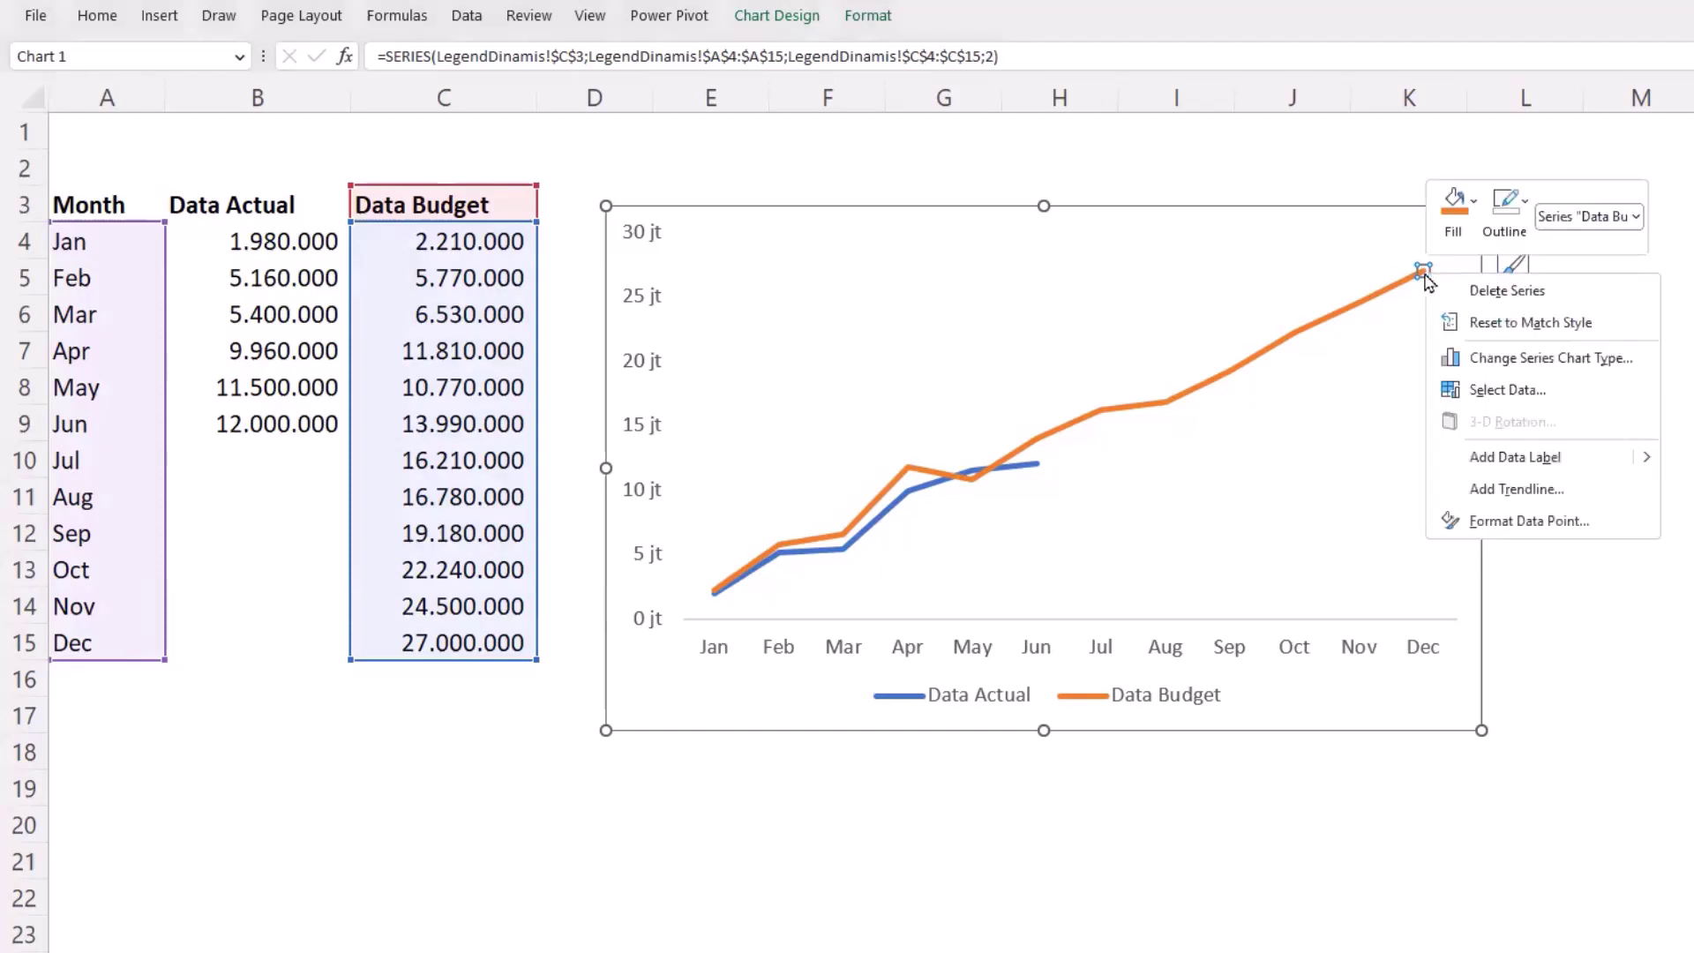
click(1515, 457)
click(1464, 280)
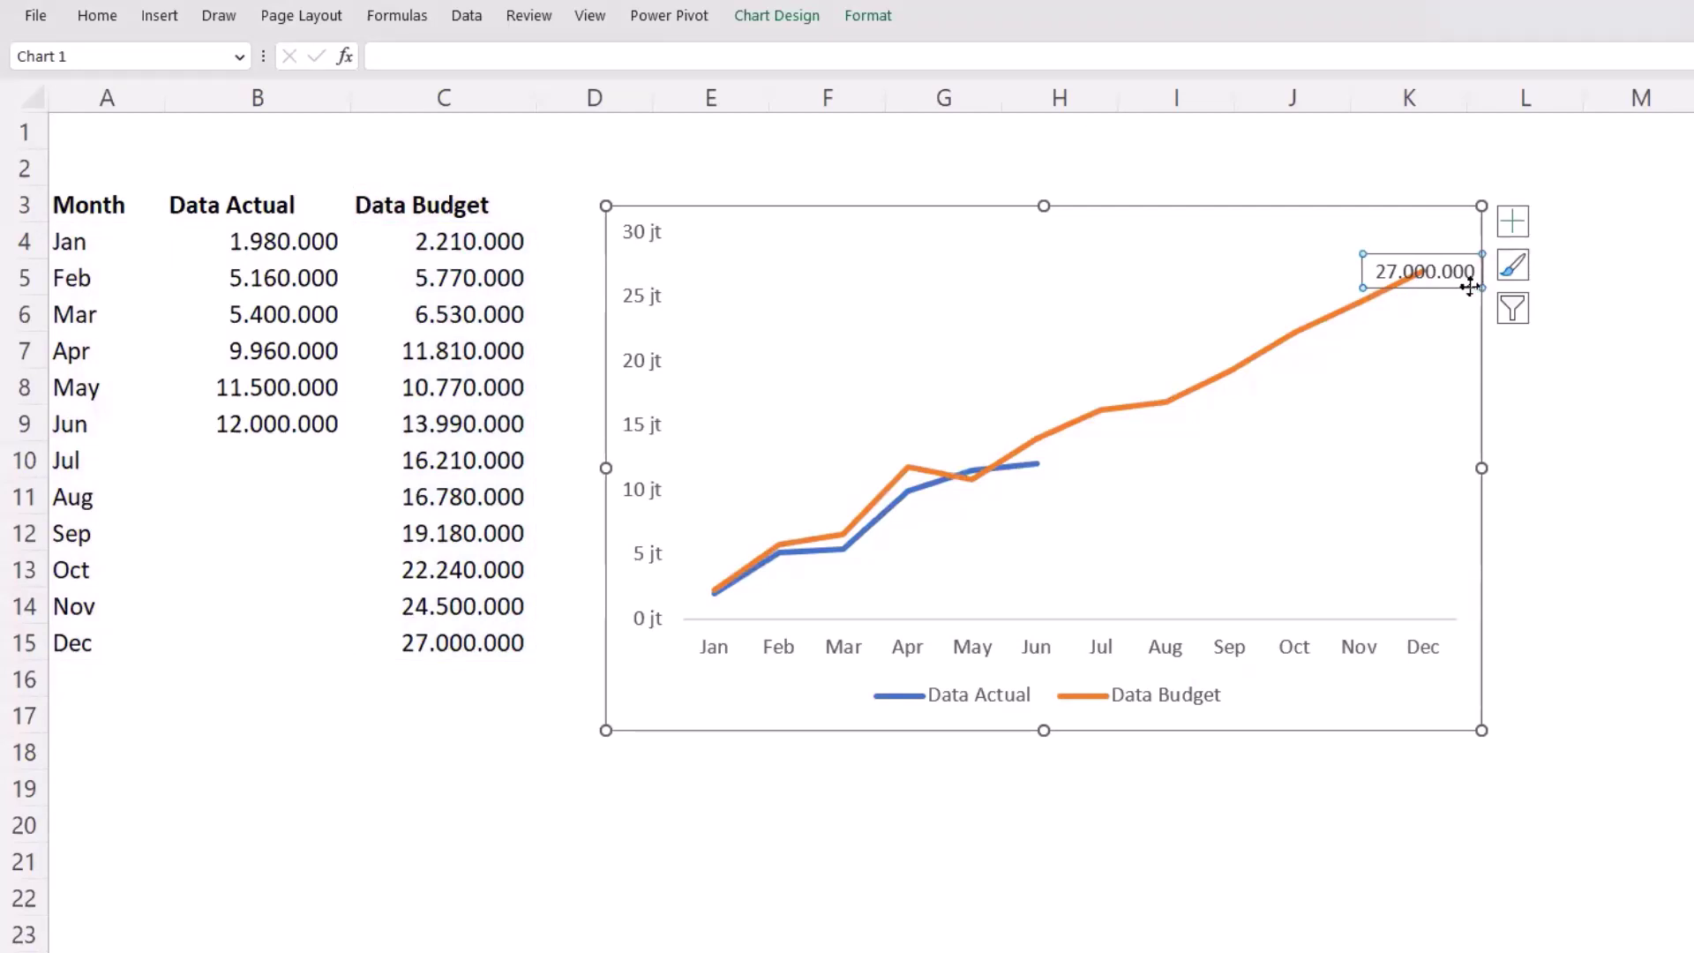
- Make the Dec data label show the series name instead of the value, in bold orange text
click(1469, 287)
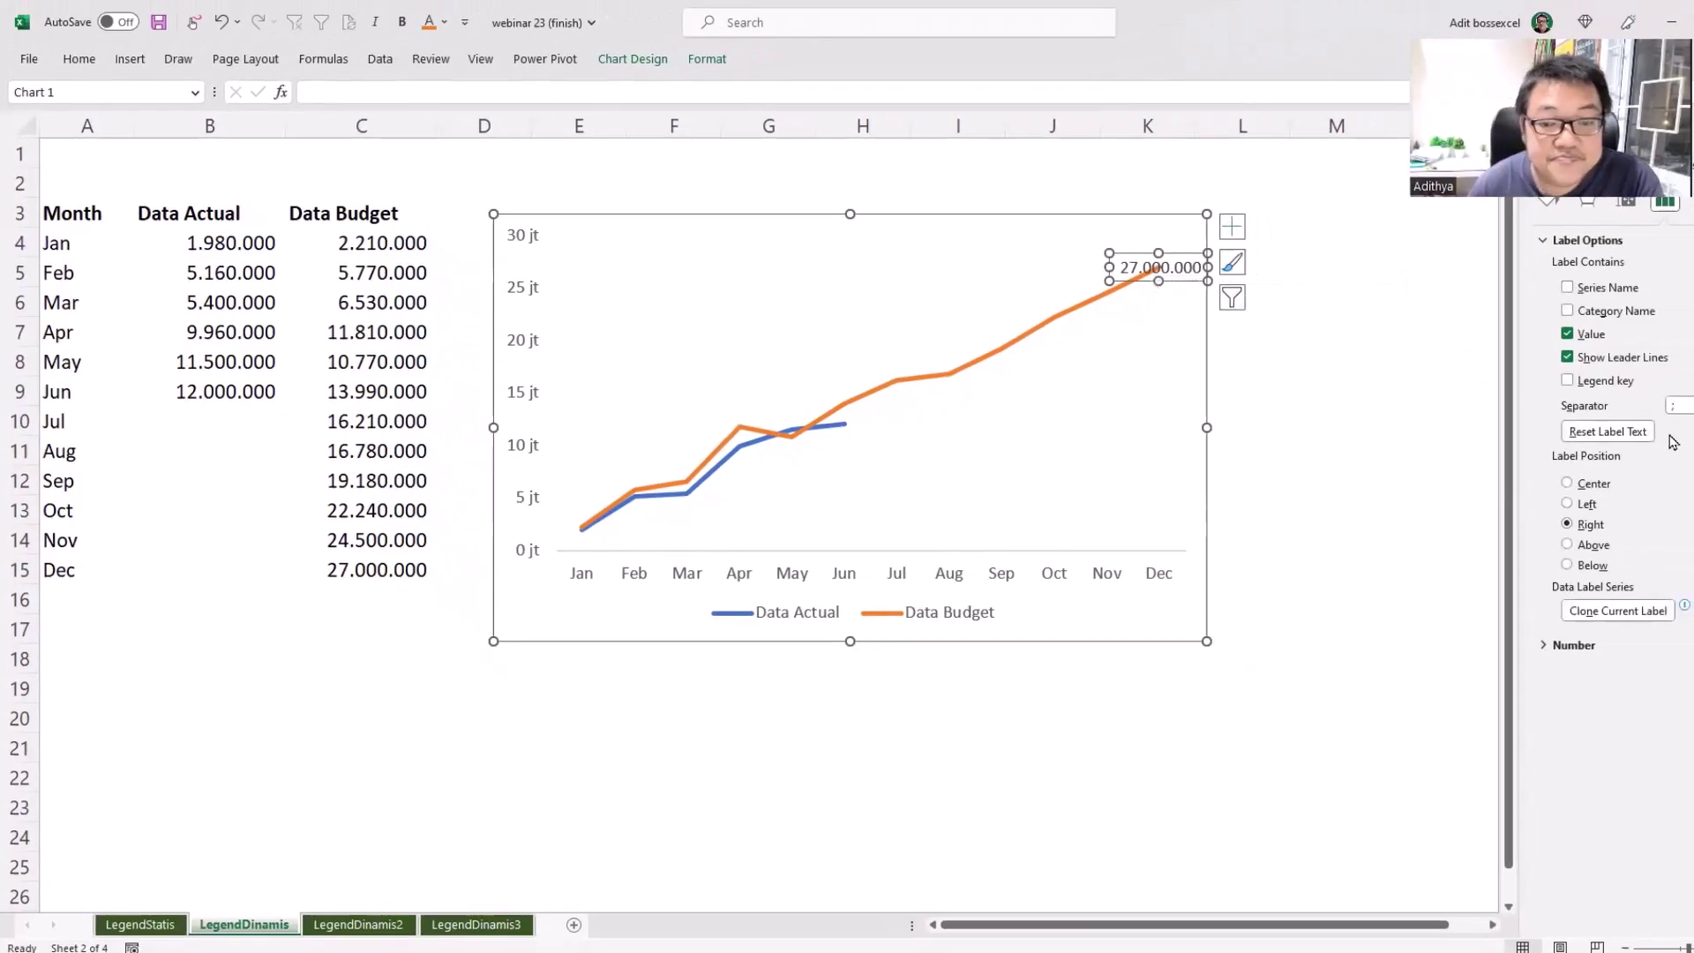
click(1567, 289)
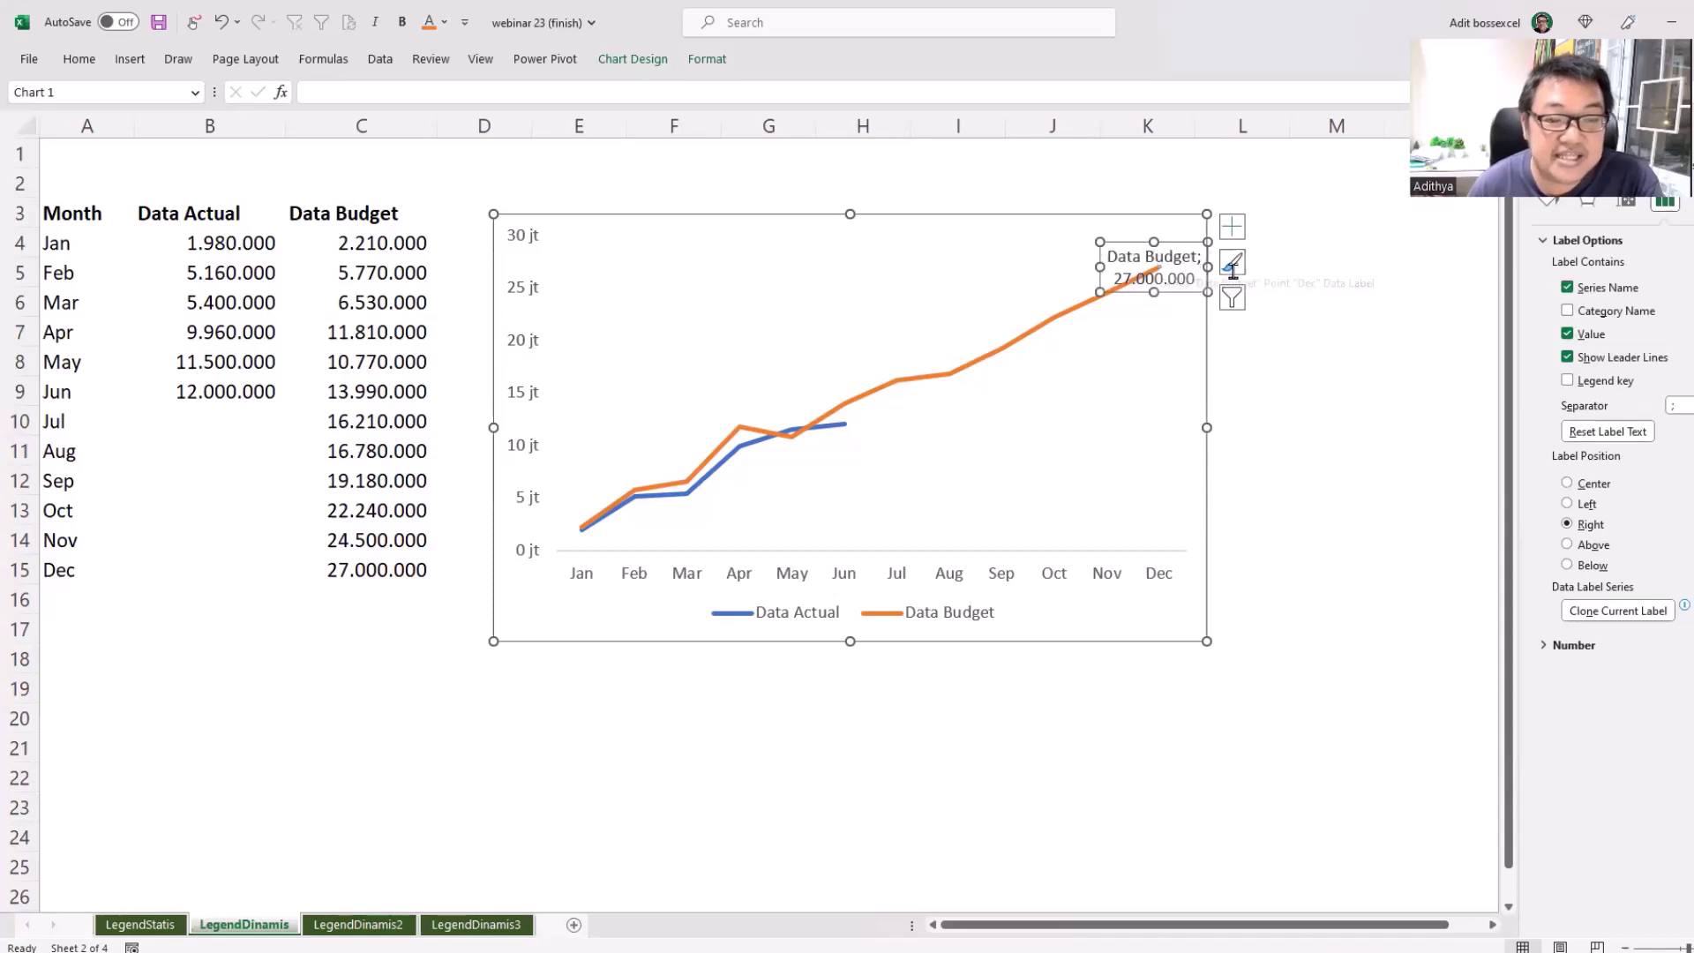
click(1567, 337)
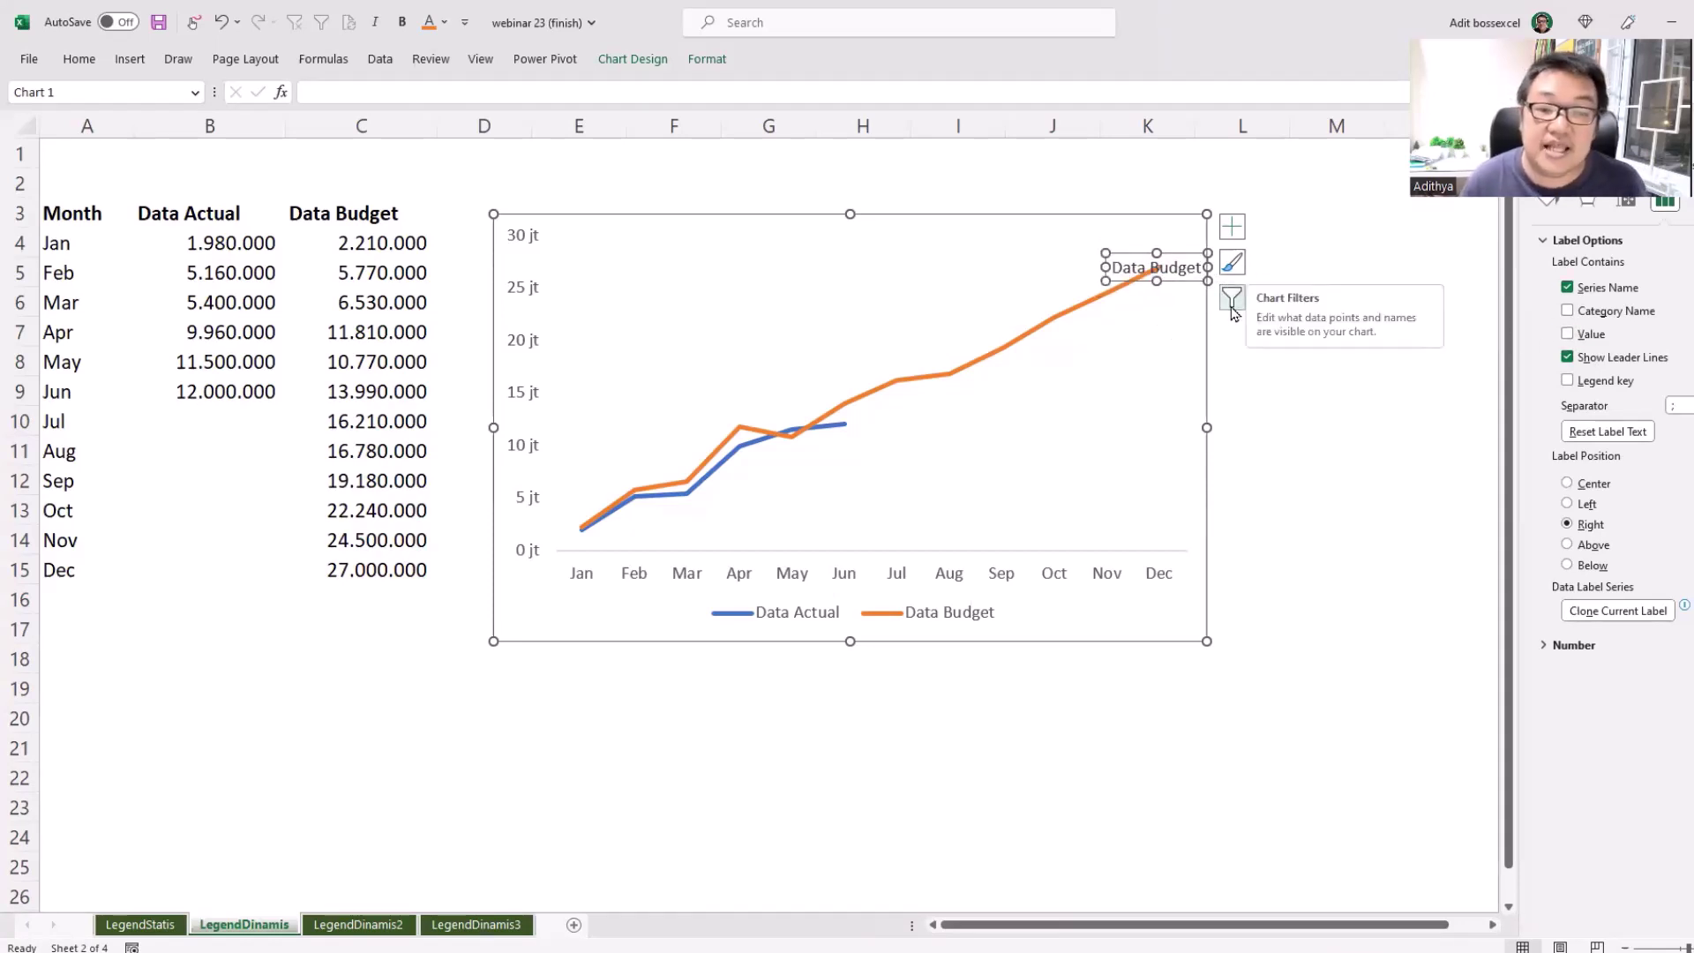
key(ctrl+b)
click(430, 25)
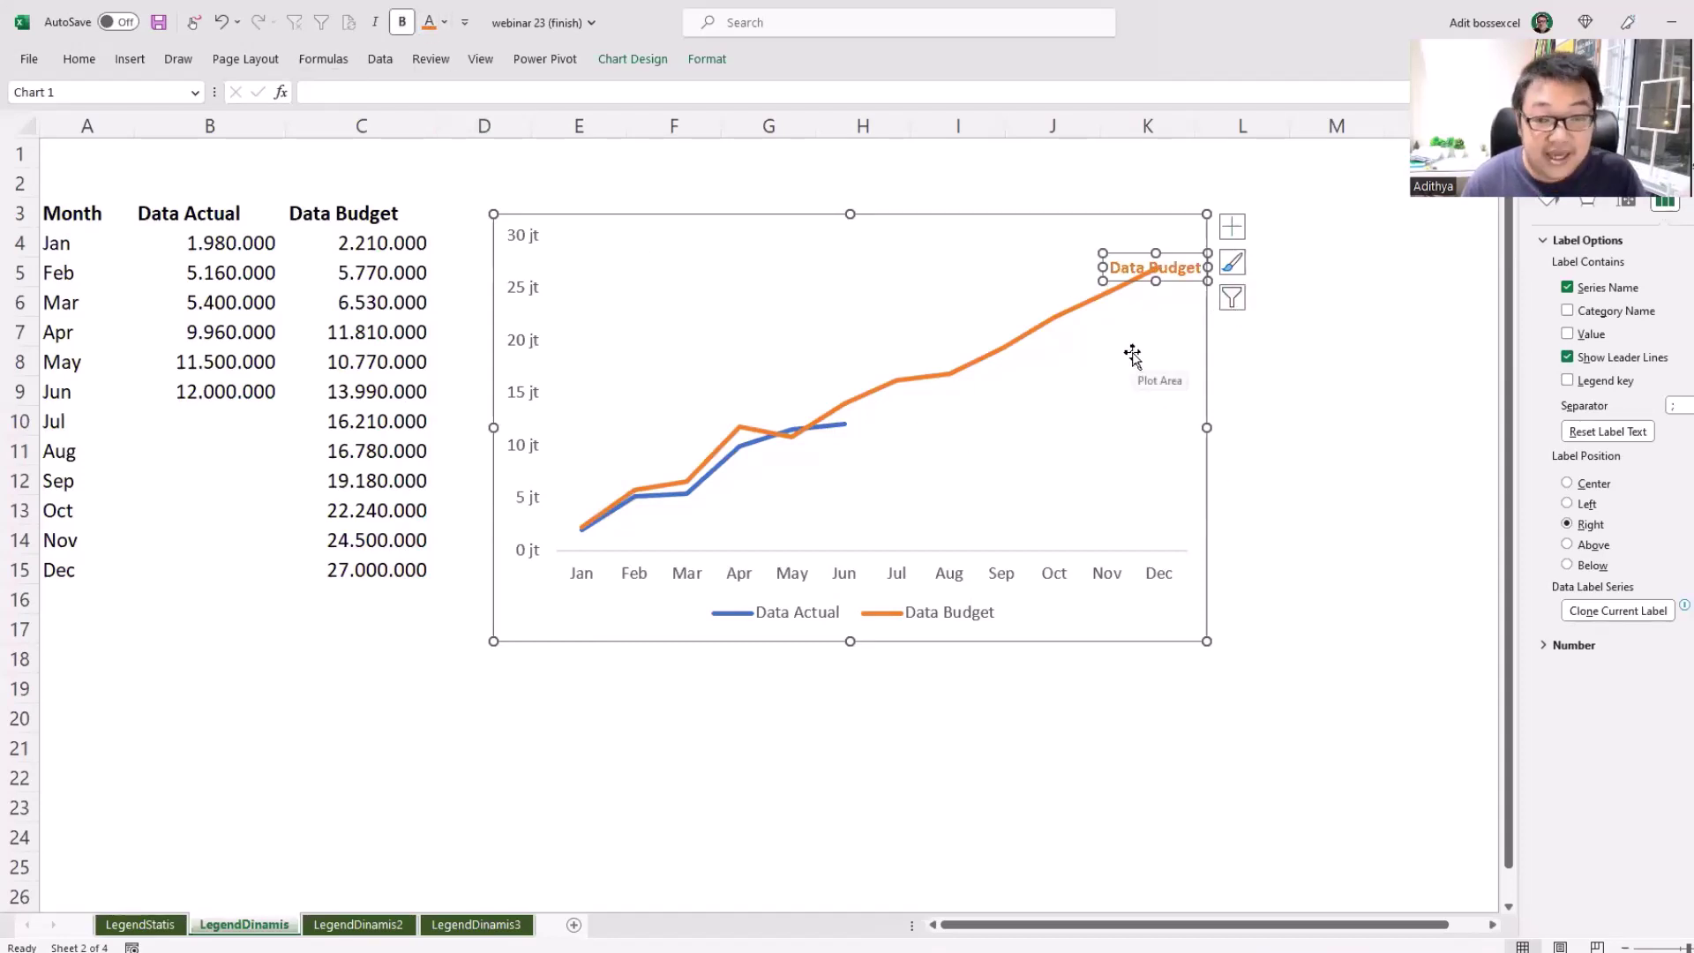
- Rename the Data Budget header in cell C3 as Budget
click(312, 210)
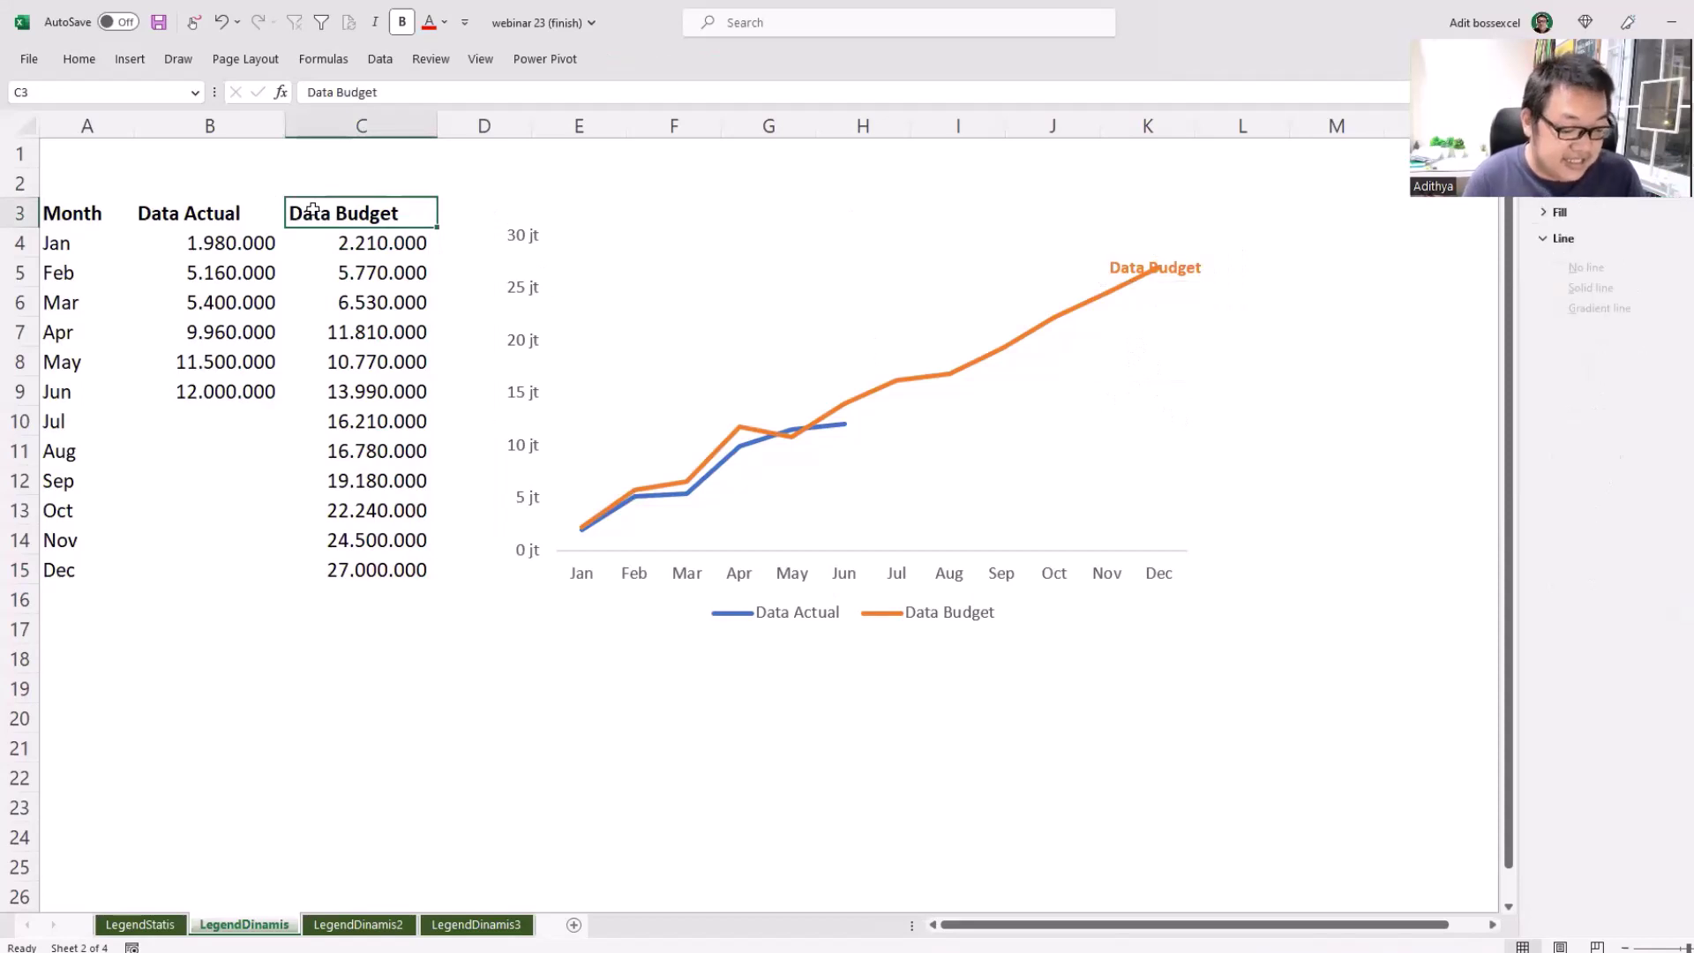
text(Bud)
key(Return)
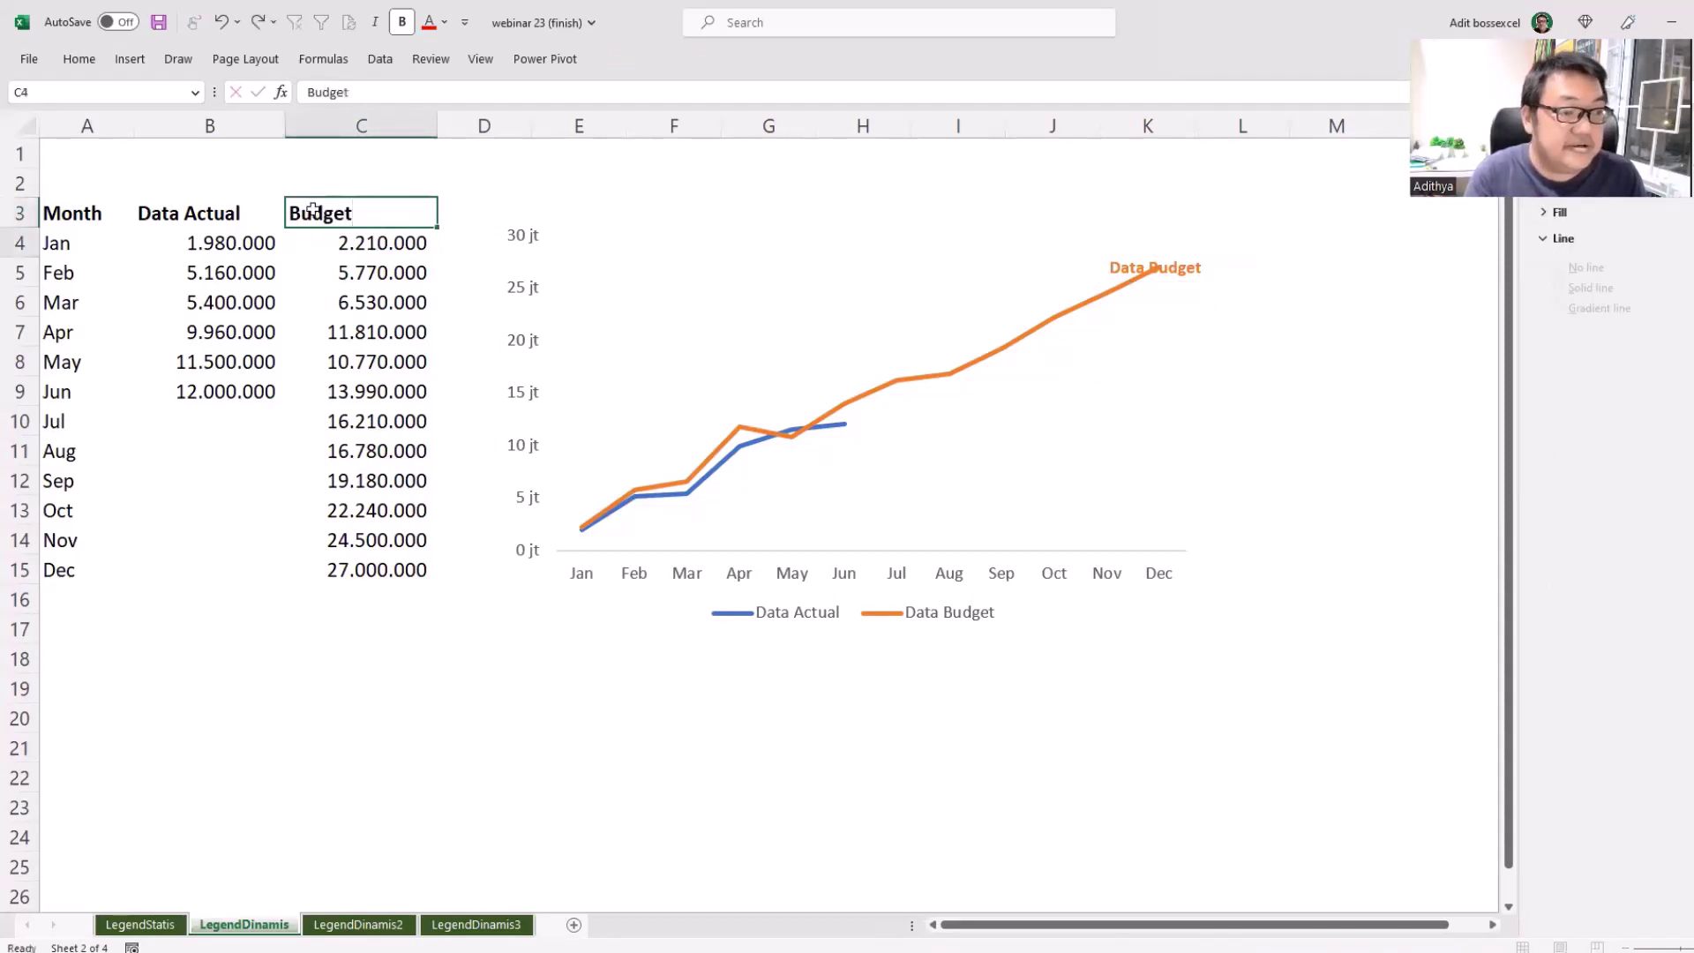
- Narrow the chart's plot area from its right edge so the line ends before the Budget label
click(1200, 259)
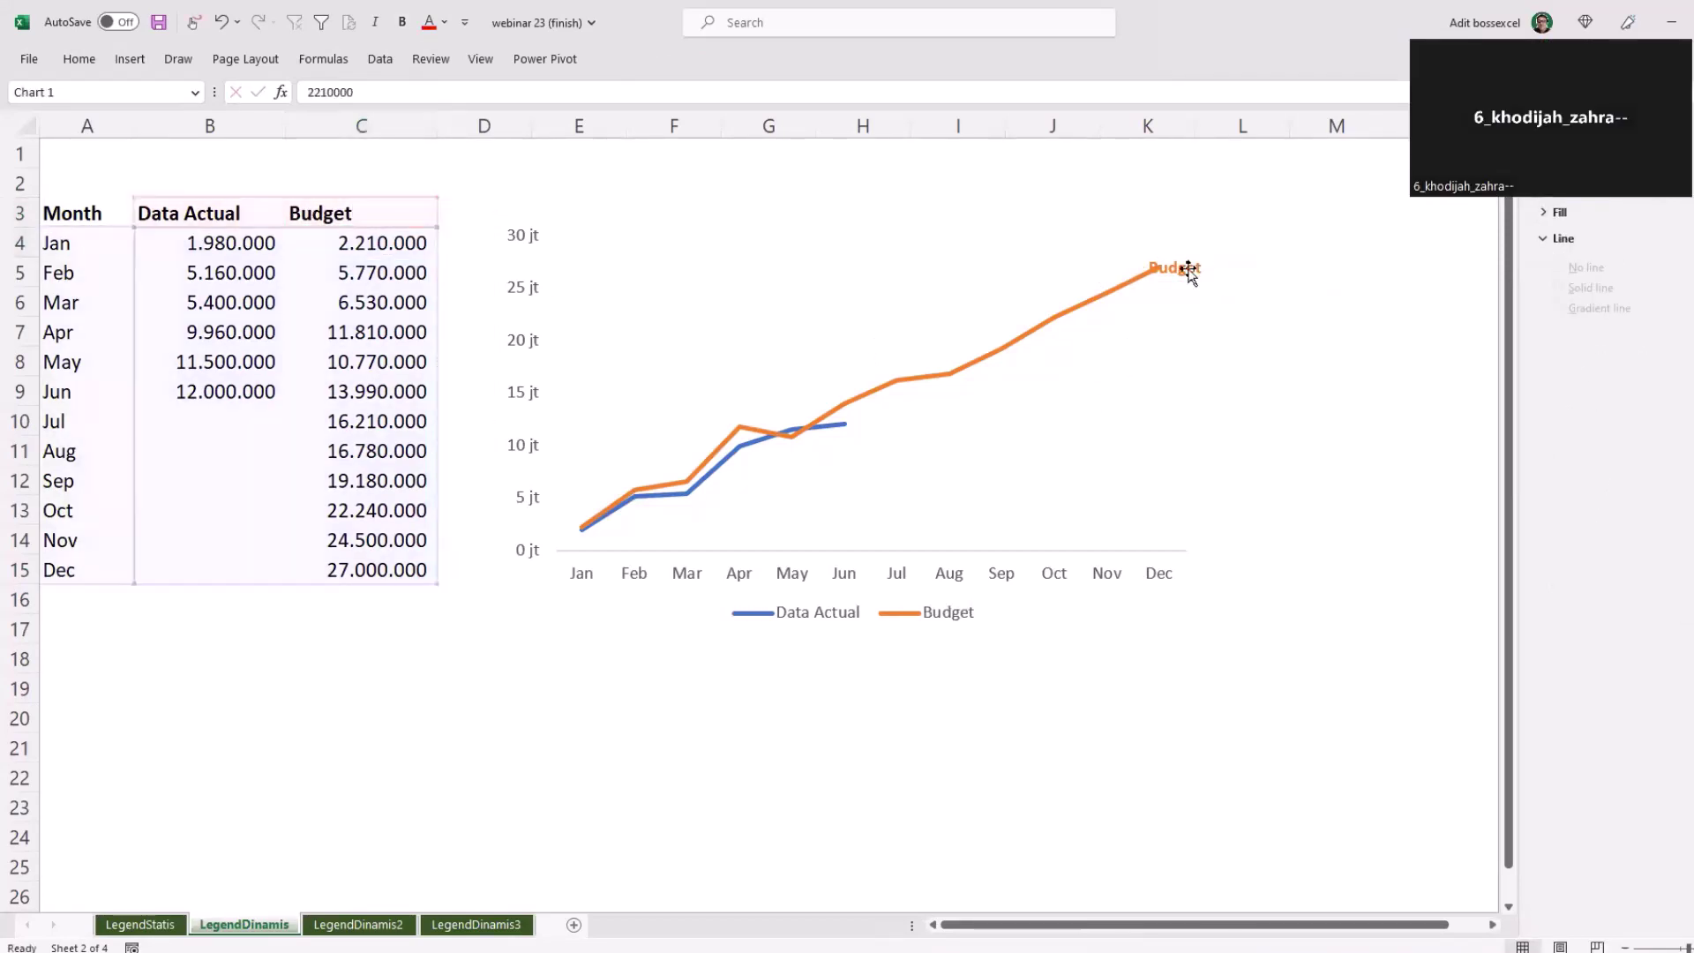
click(1162, 293)
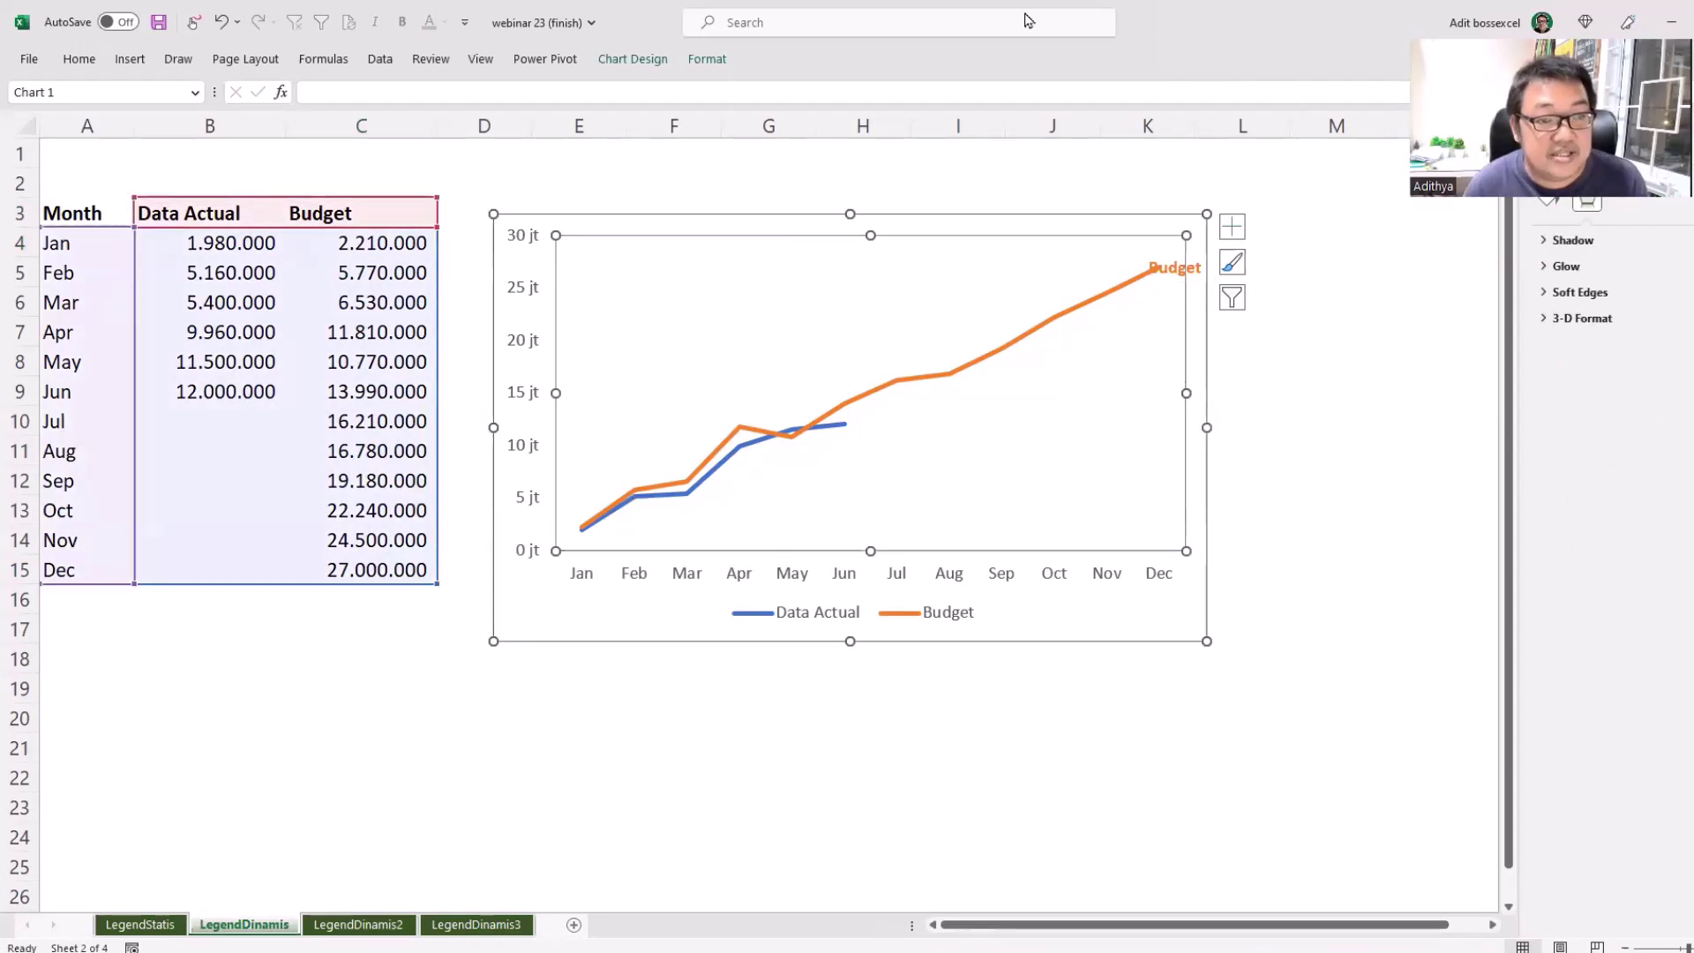
click(1144, 131)
click(1138, 331)
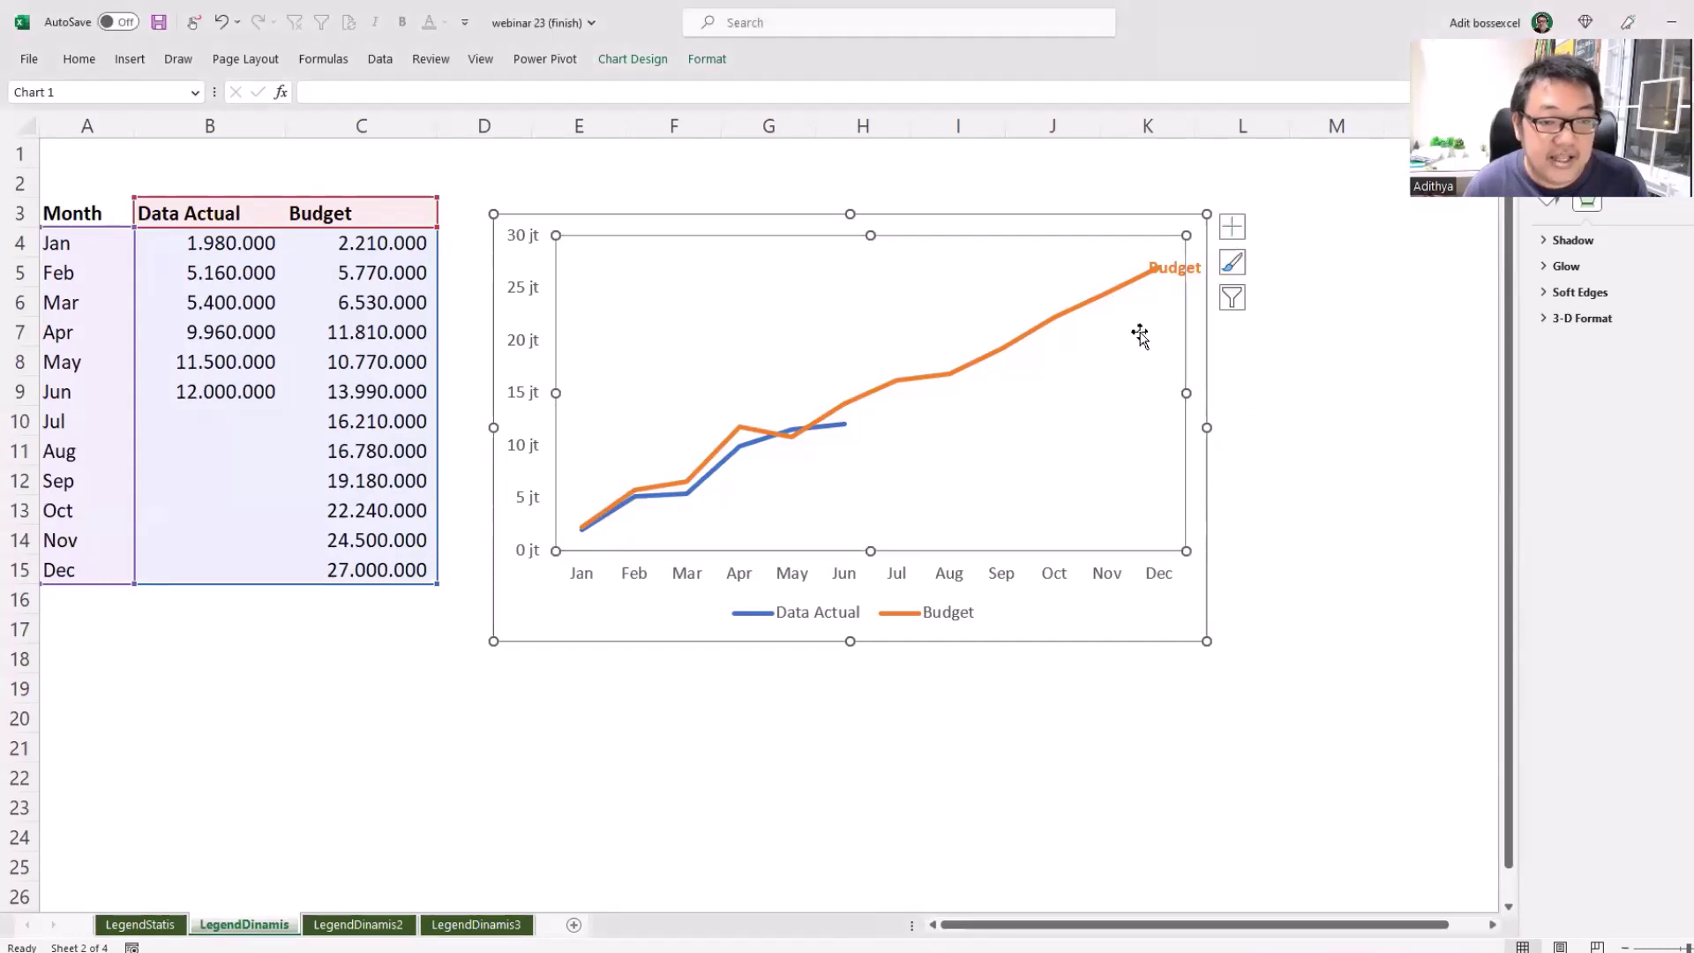
drag(1175, 394, 1158, 394)
click(1331, 401)
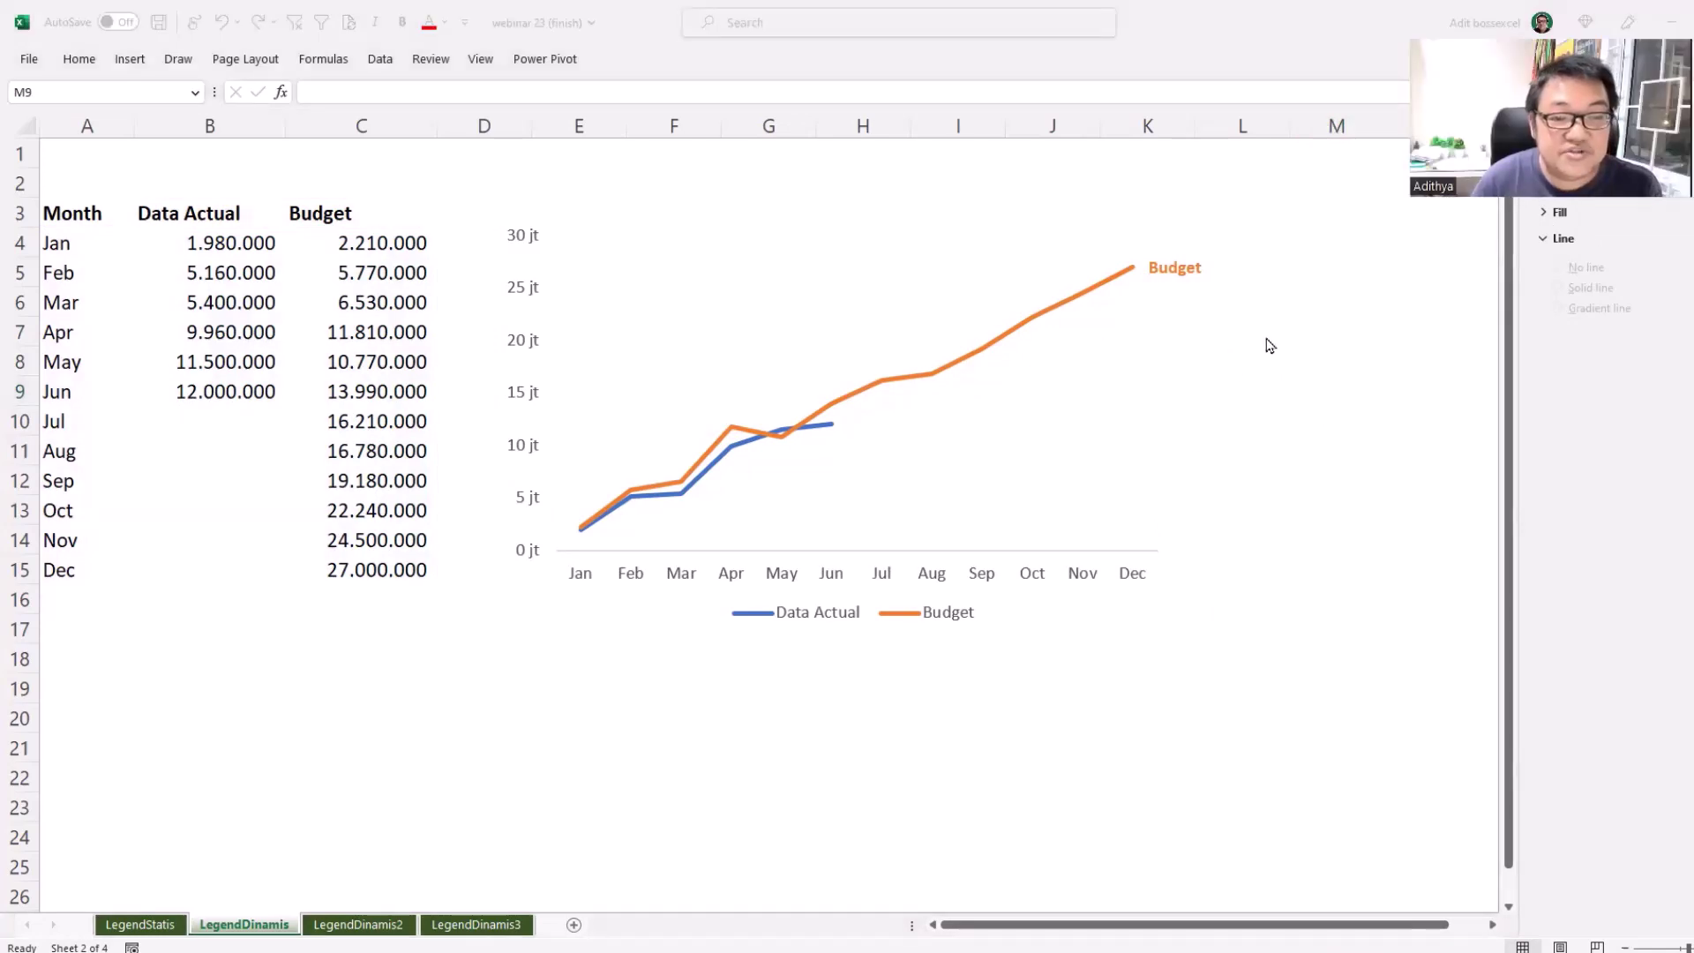
key(alt+Tab)
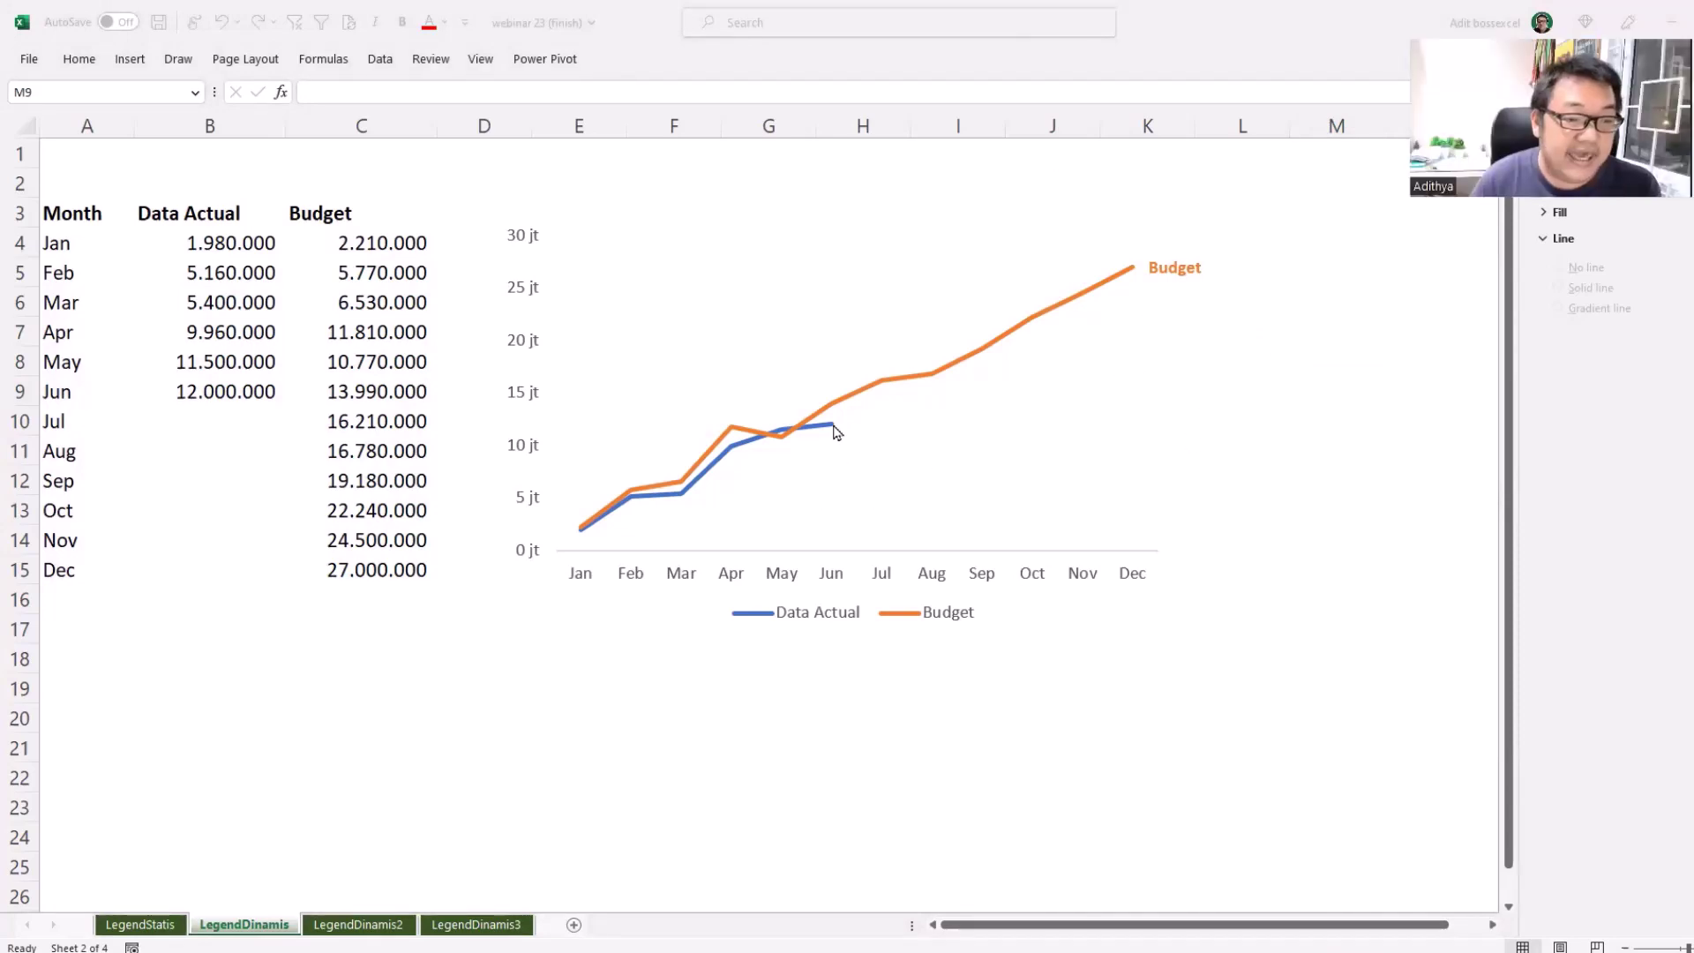
key(alt+Tab)
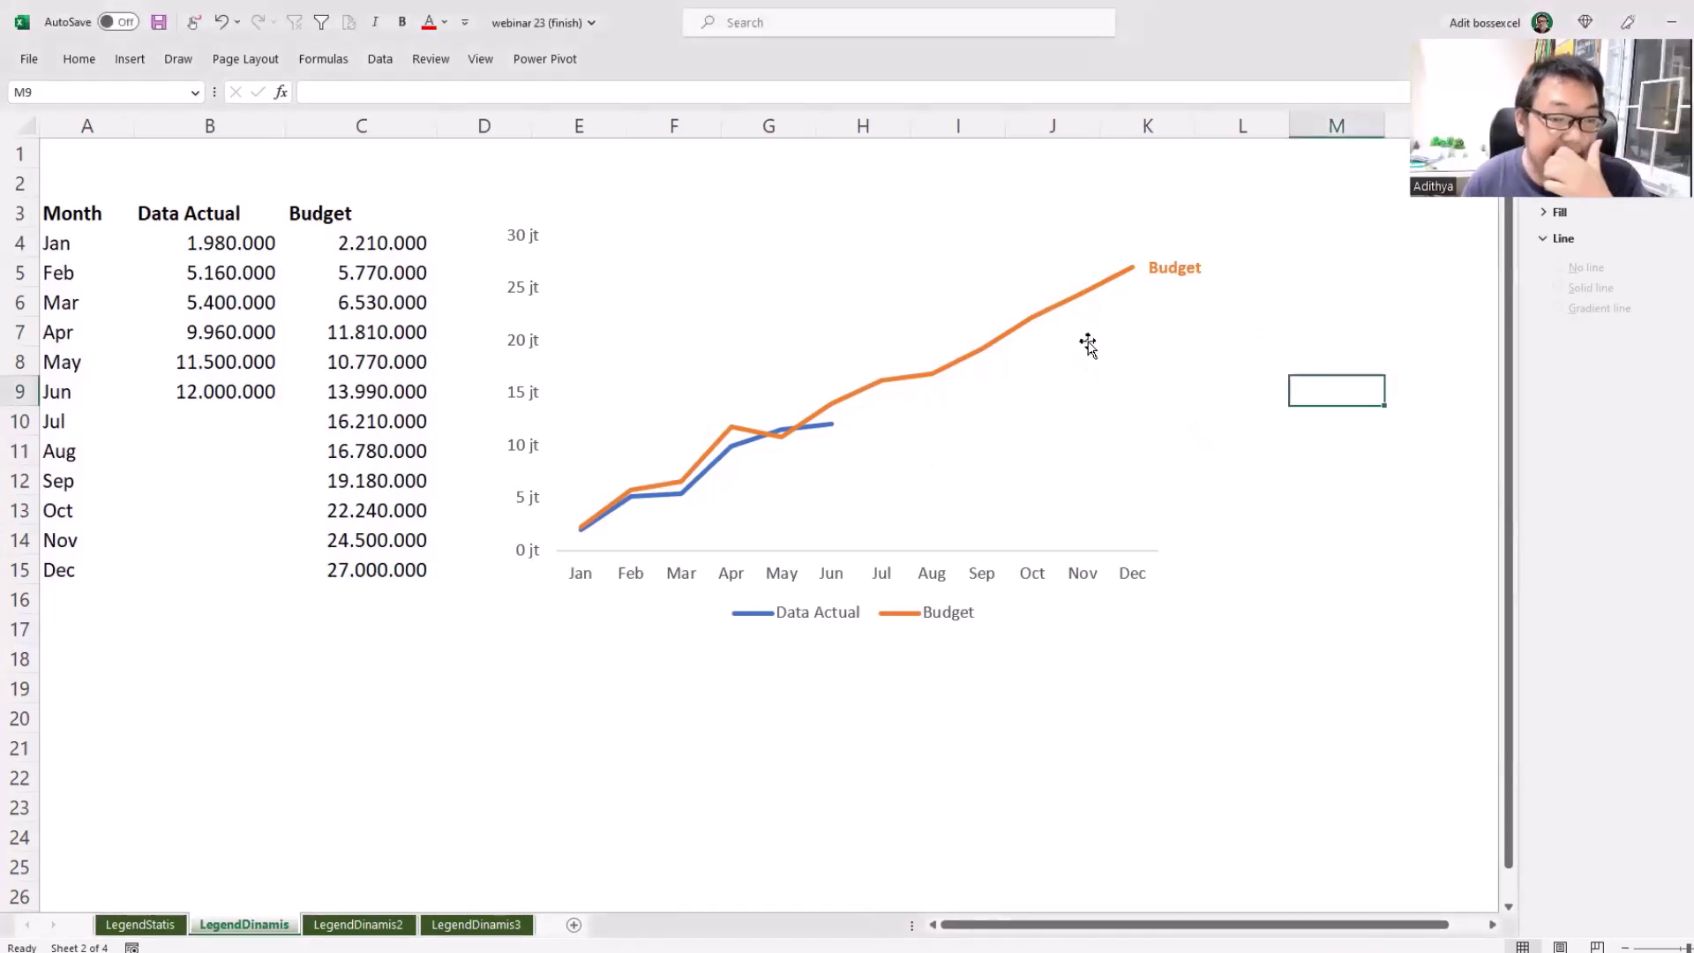
key(alt+Tab)
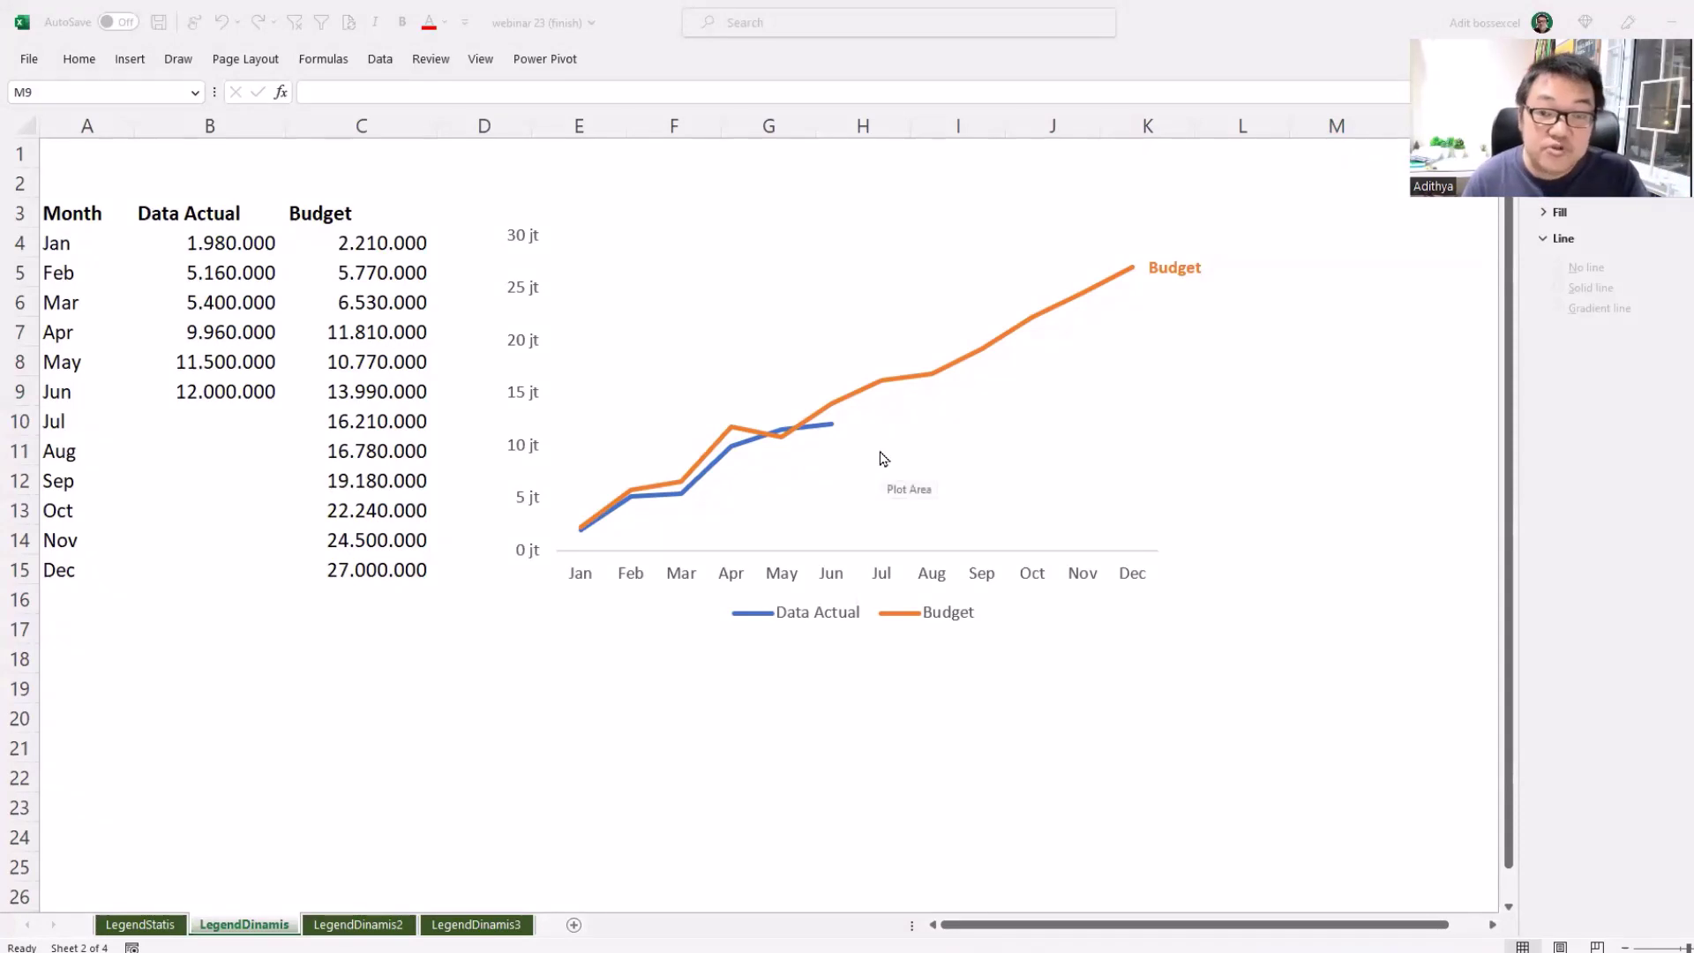
- Add a data label to only the Jun point of the Data Actual line
key(alt+Tab)
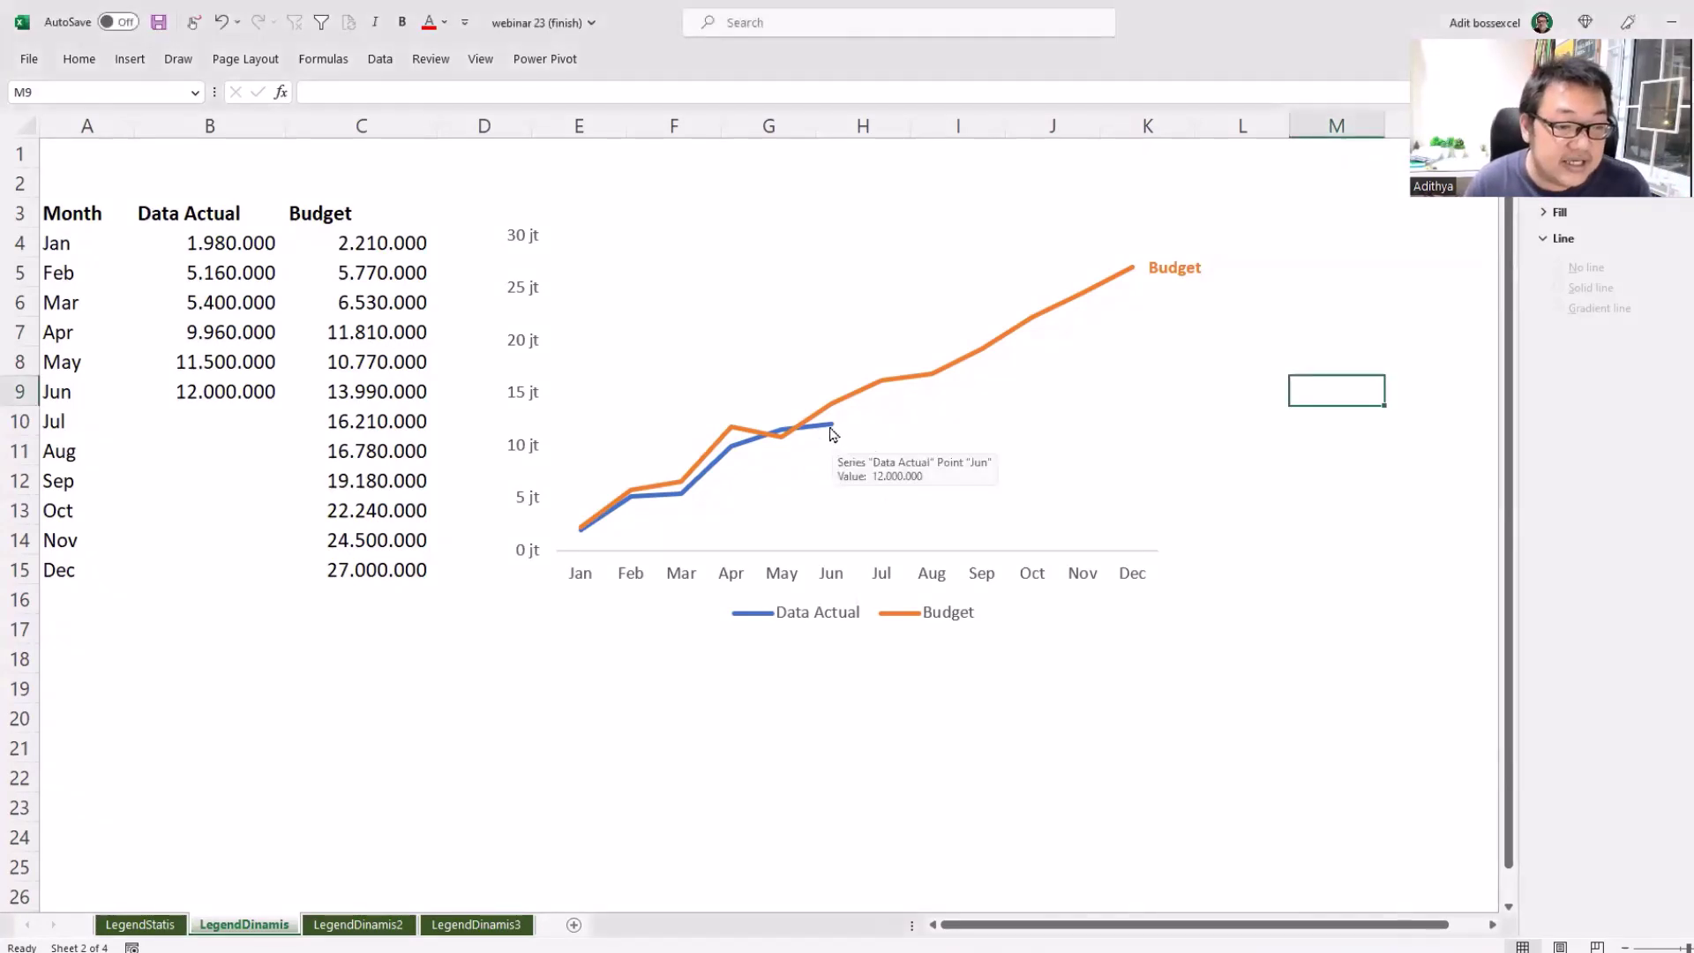
click(829, 426)
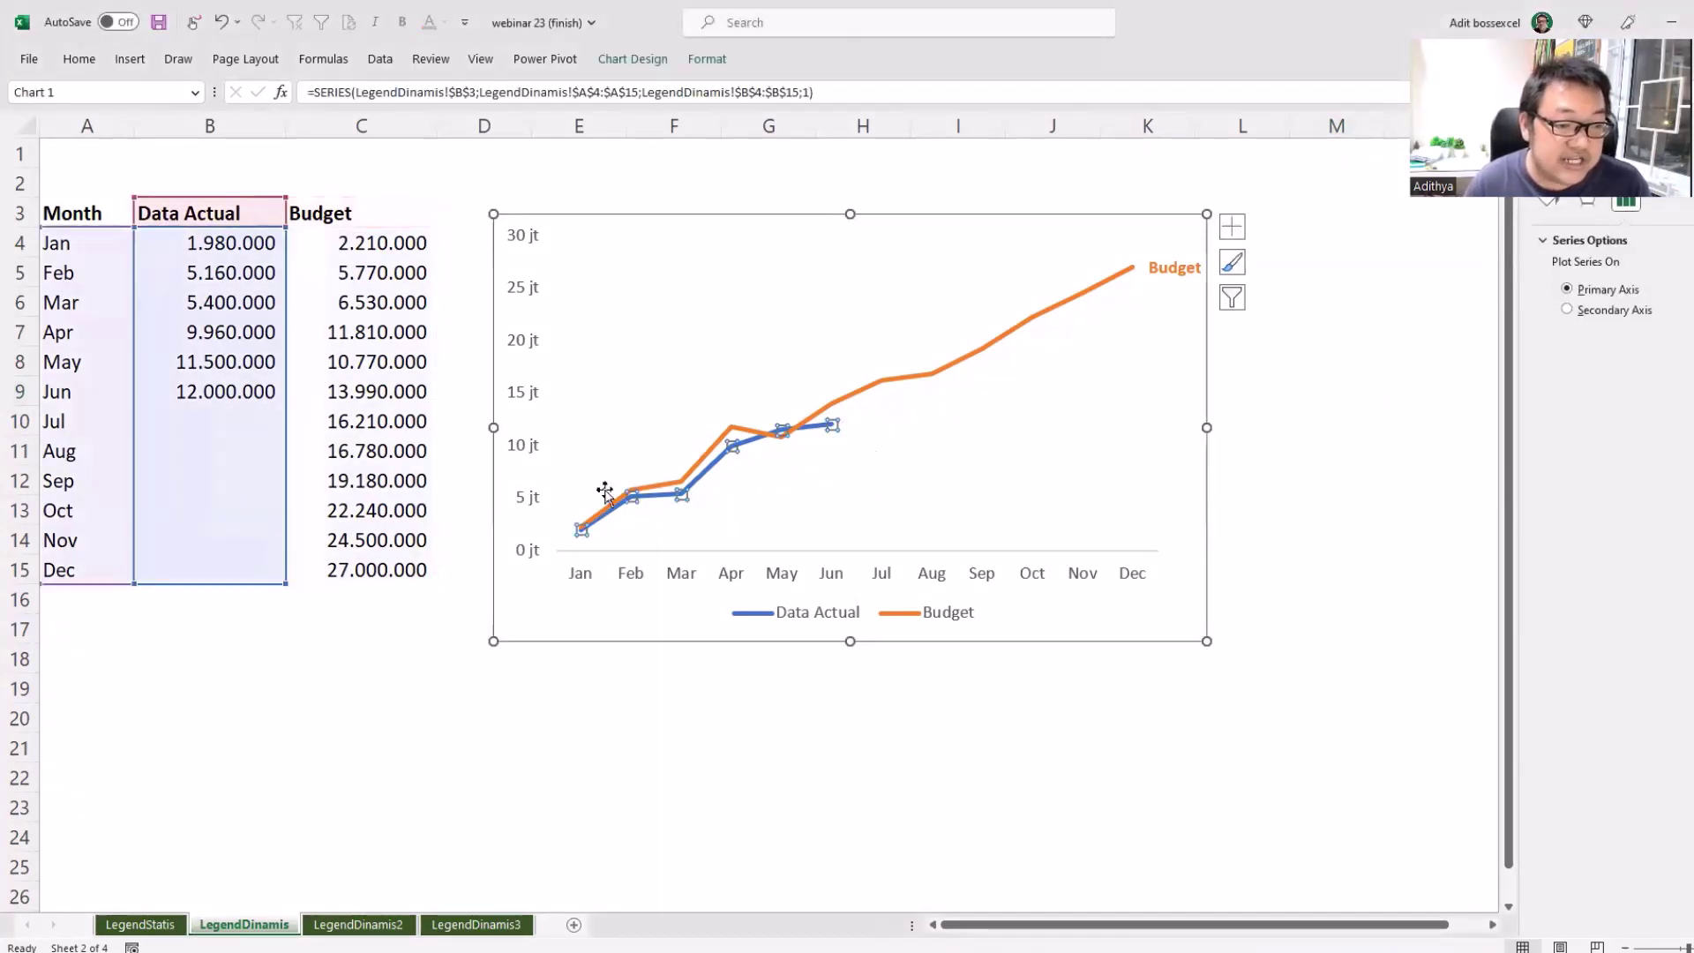
click(833, 425)
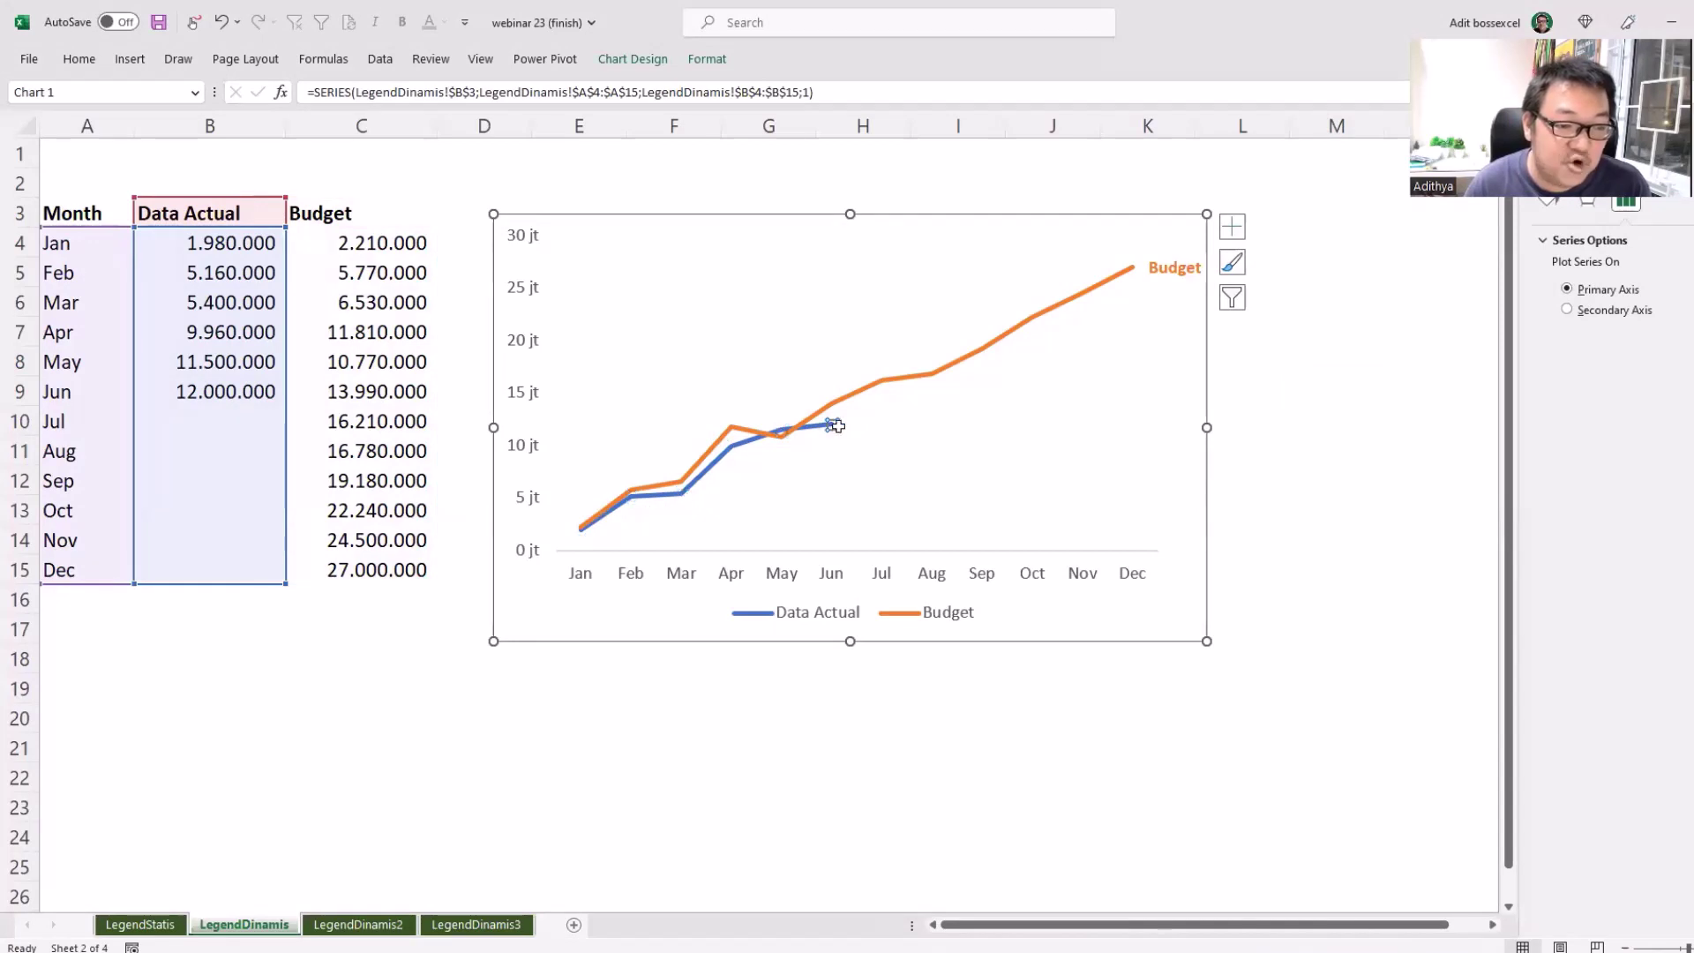
right_click(834, 427)
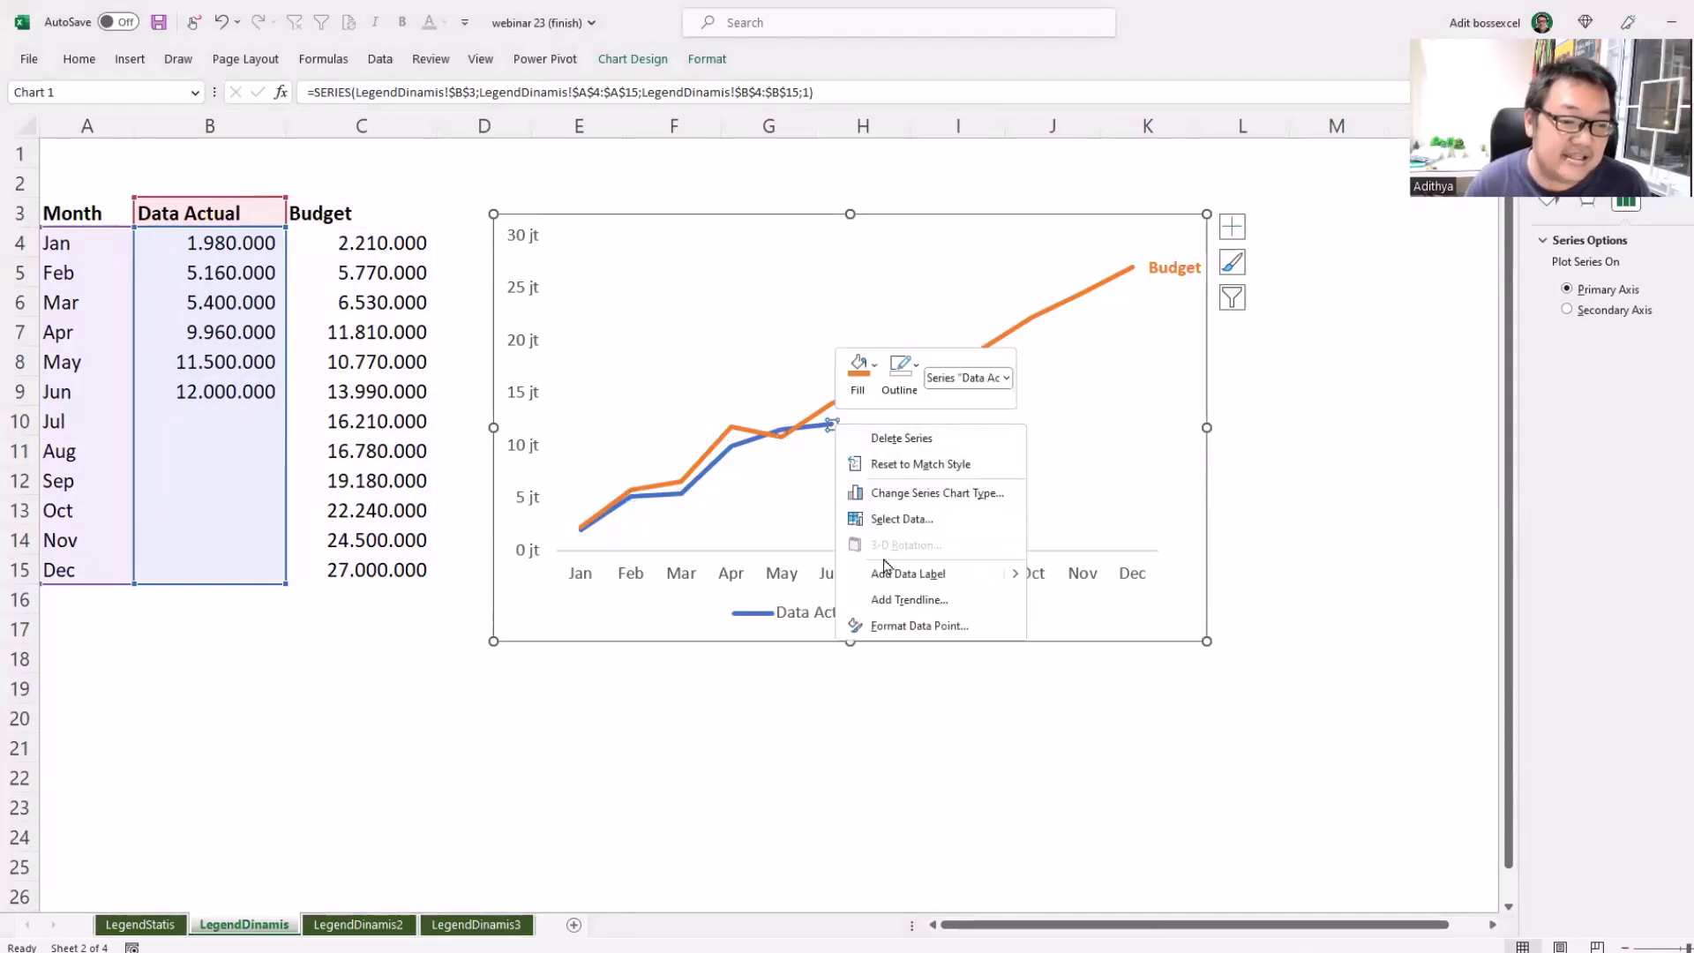
click(914, 575)
- Make the Jun data label show the series name instead of the value, in bold blue text
click(894, 426)
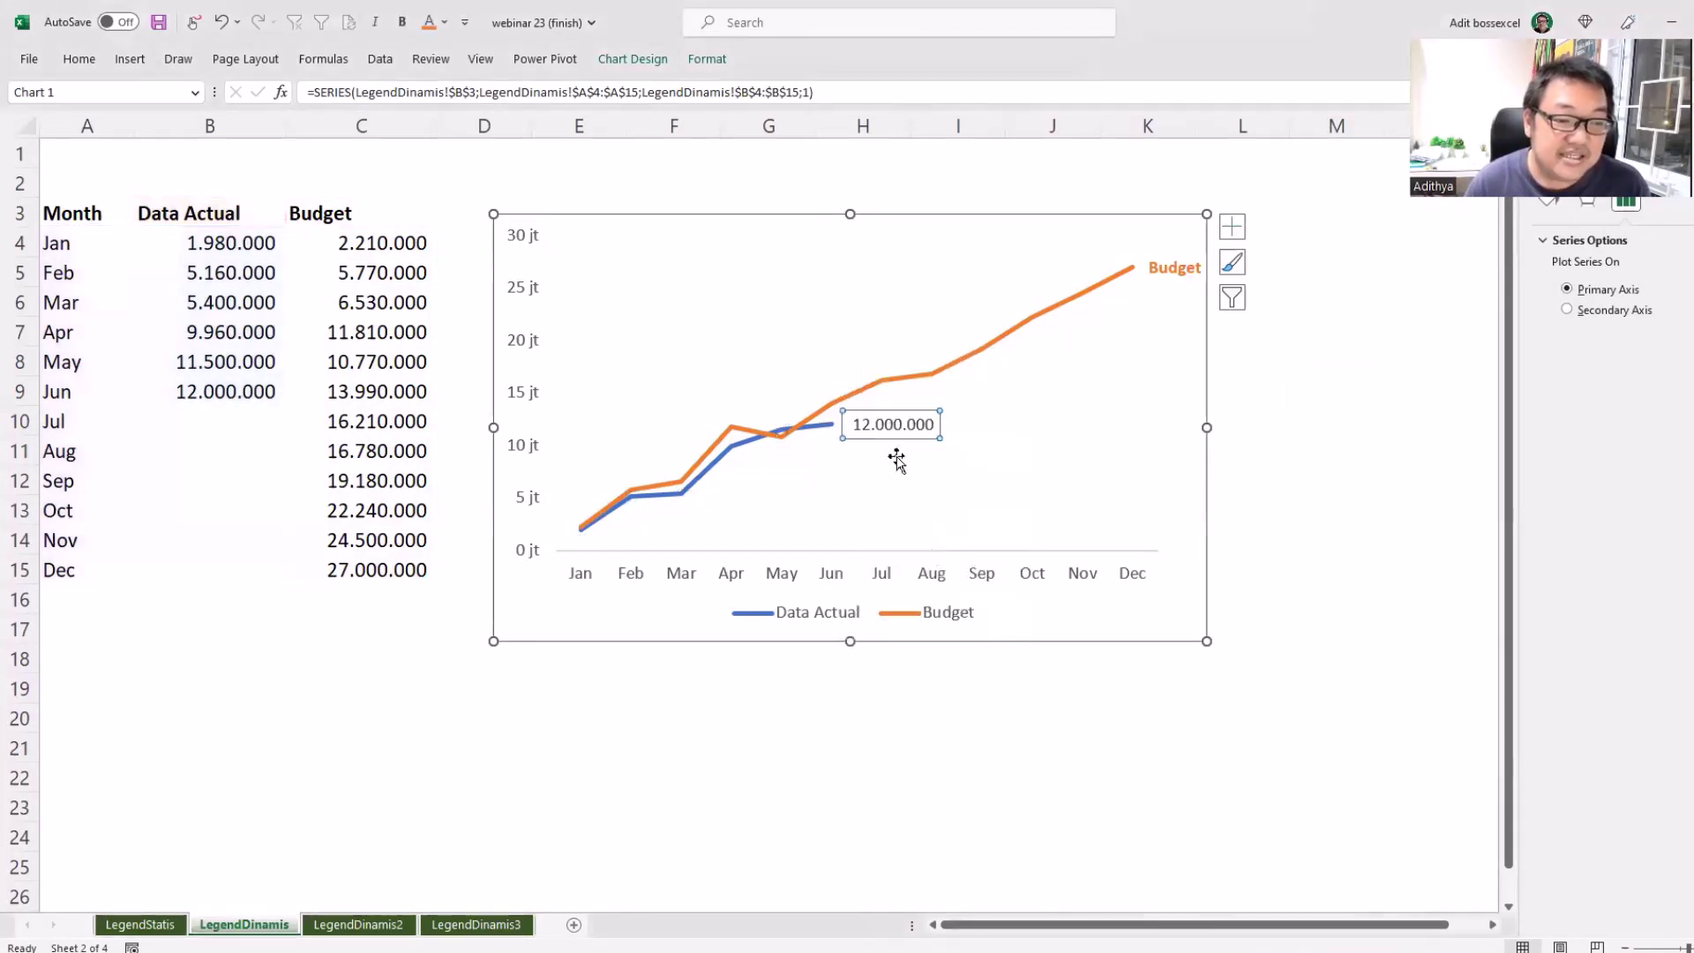
click(900, 430)
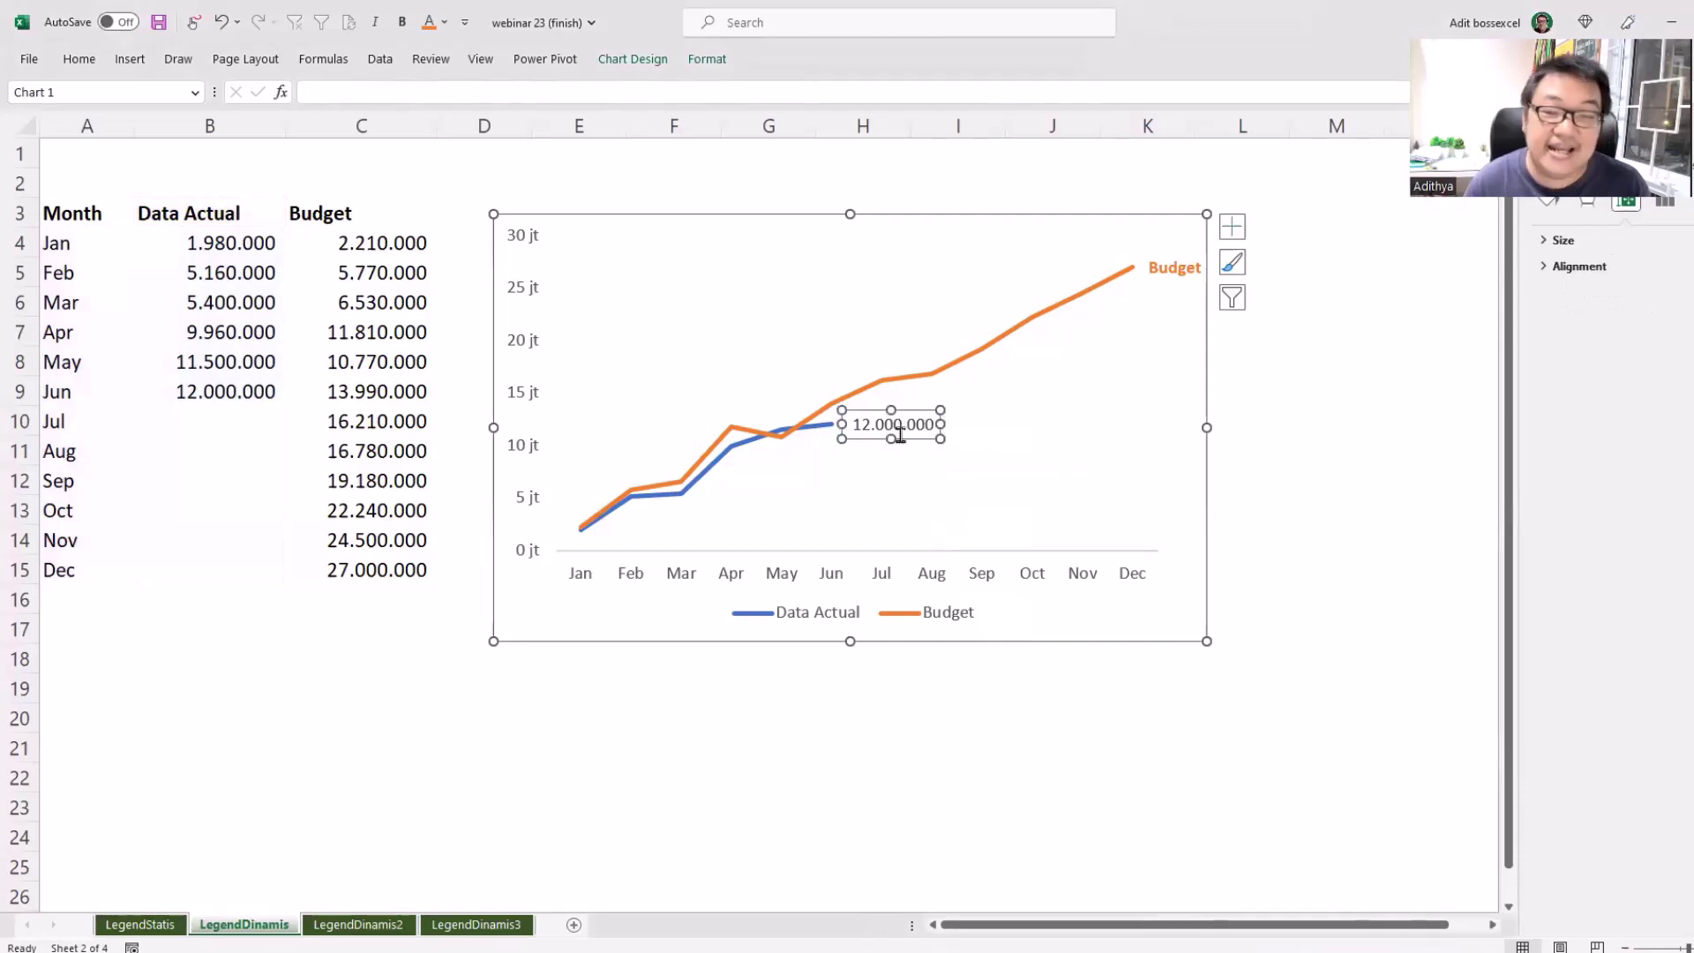
right_click(902, 441)
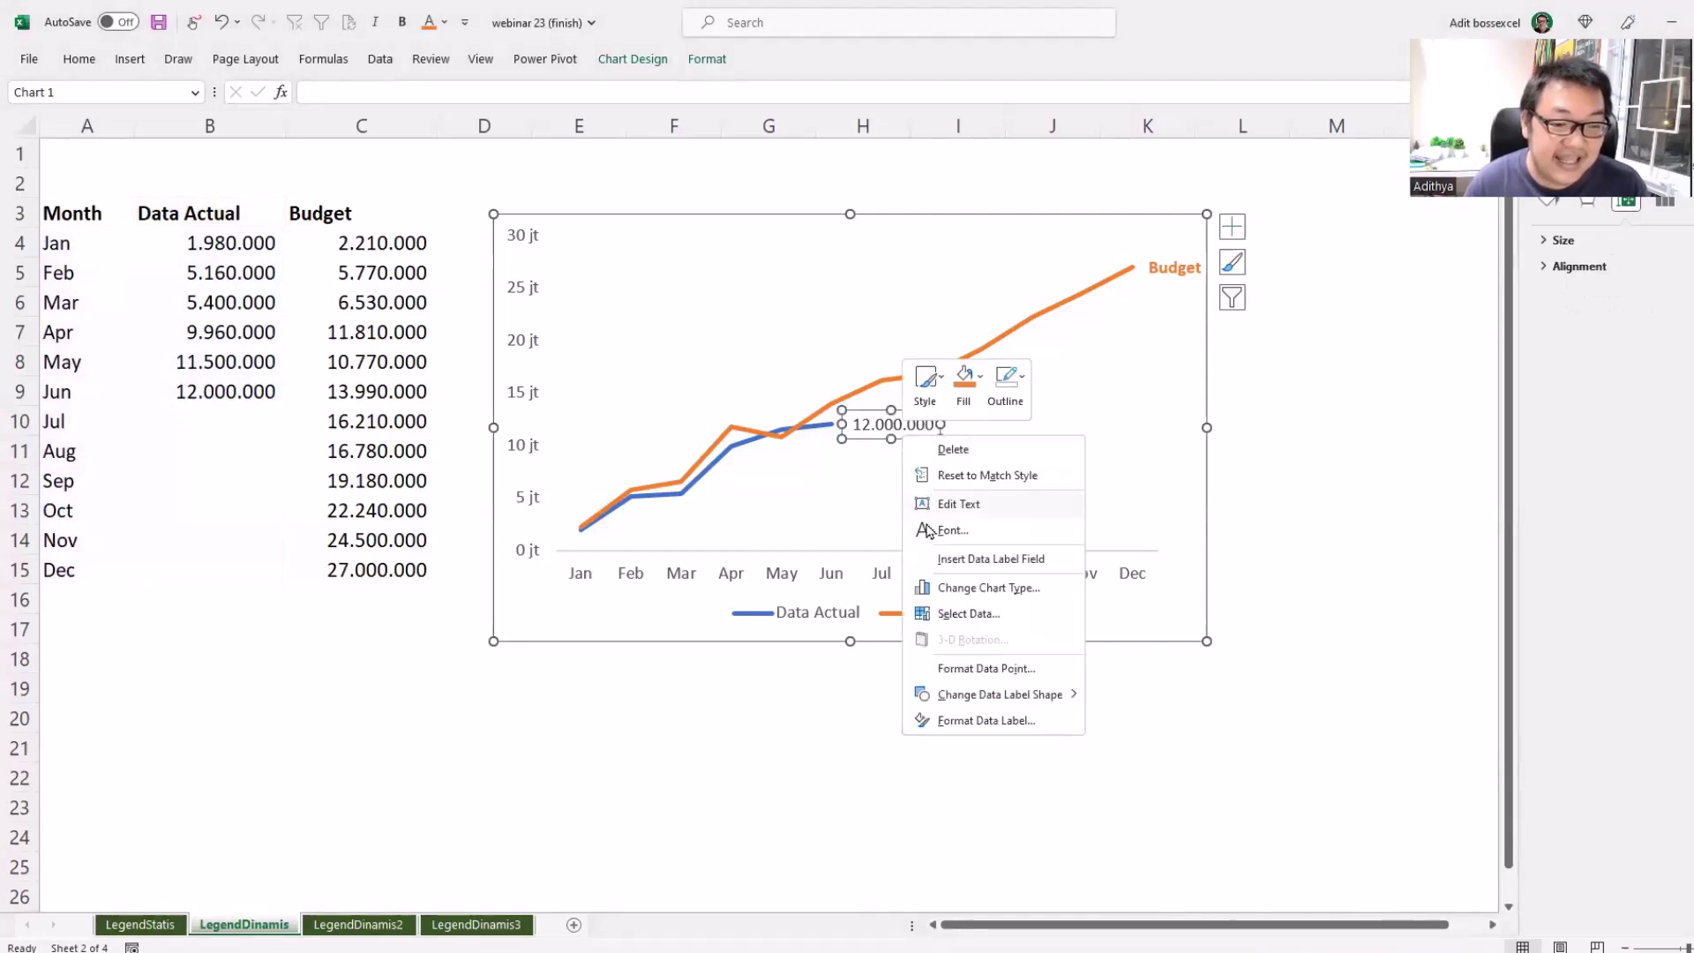
click(985, 721)
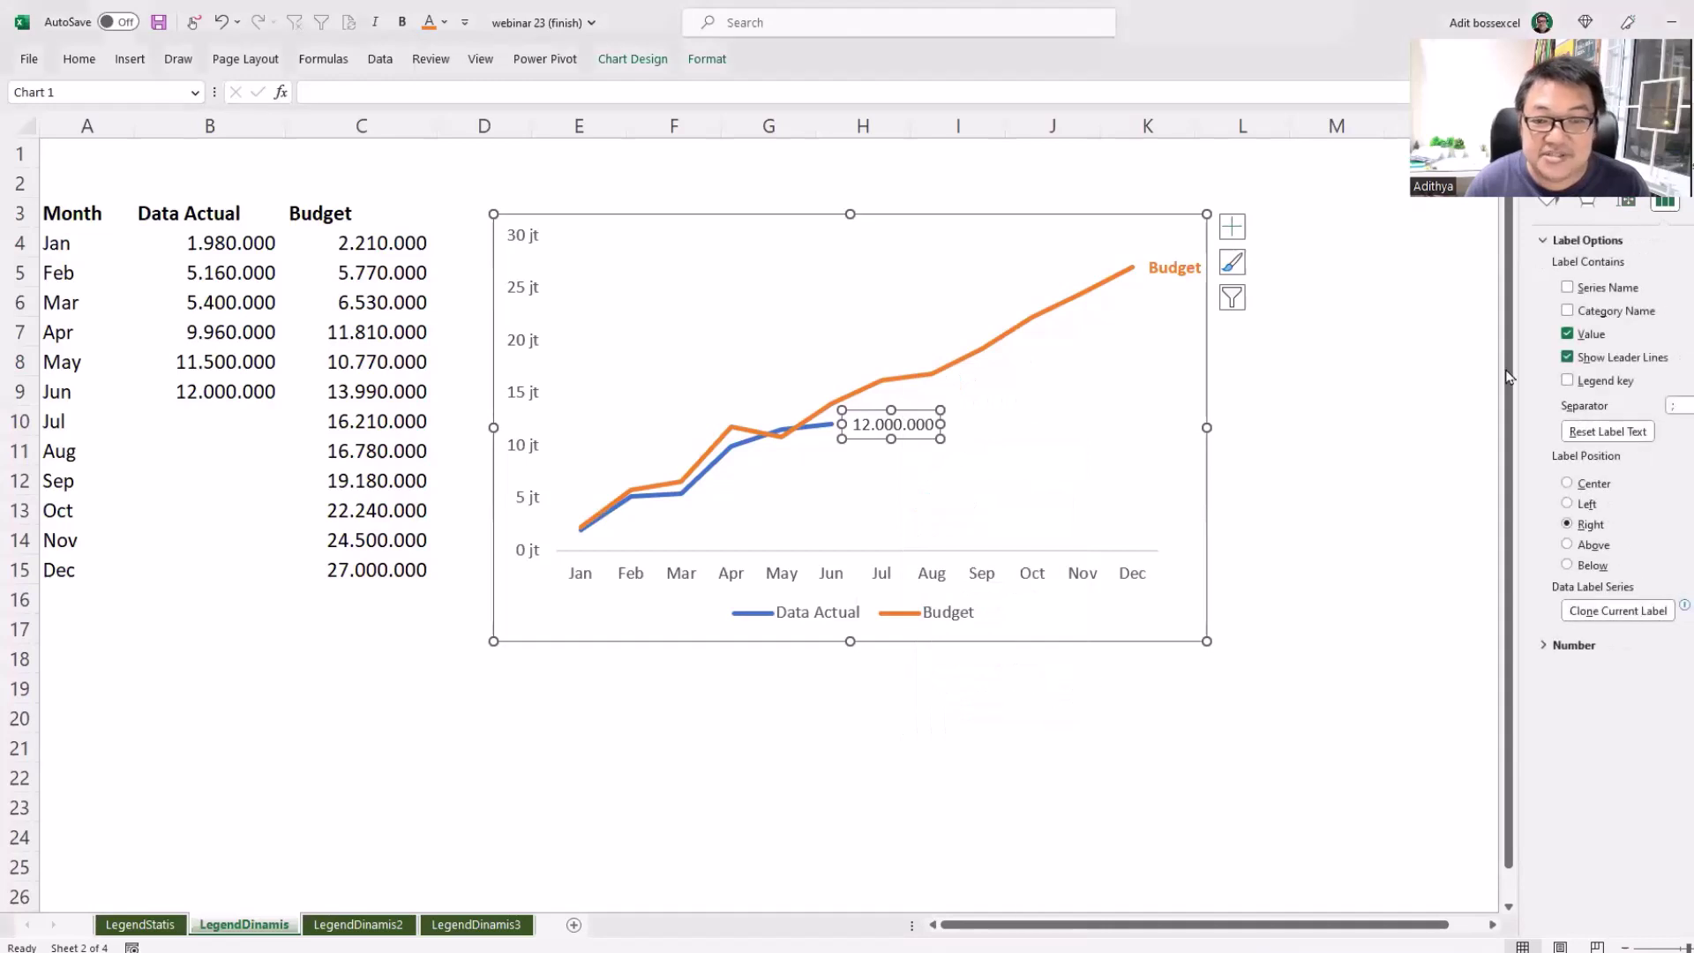
click(1568, 289)
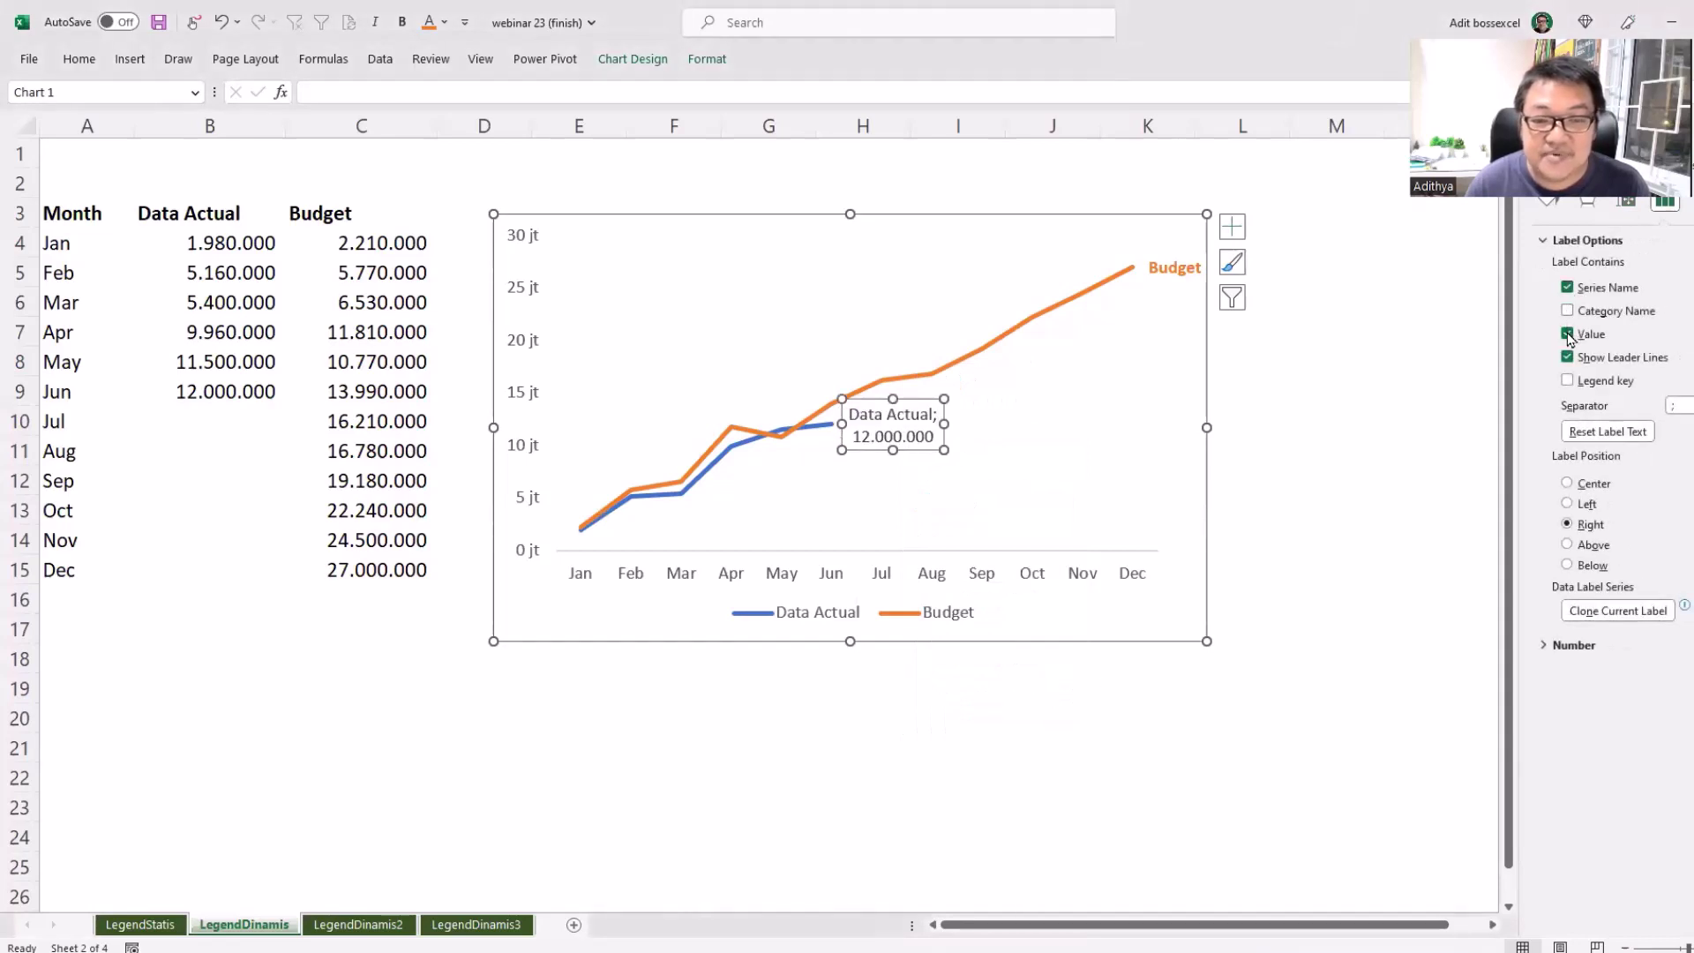
click(1568, 335)
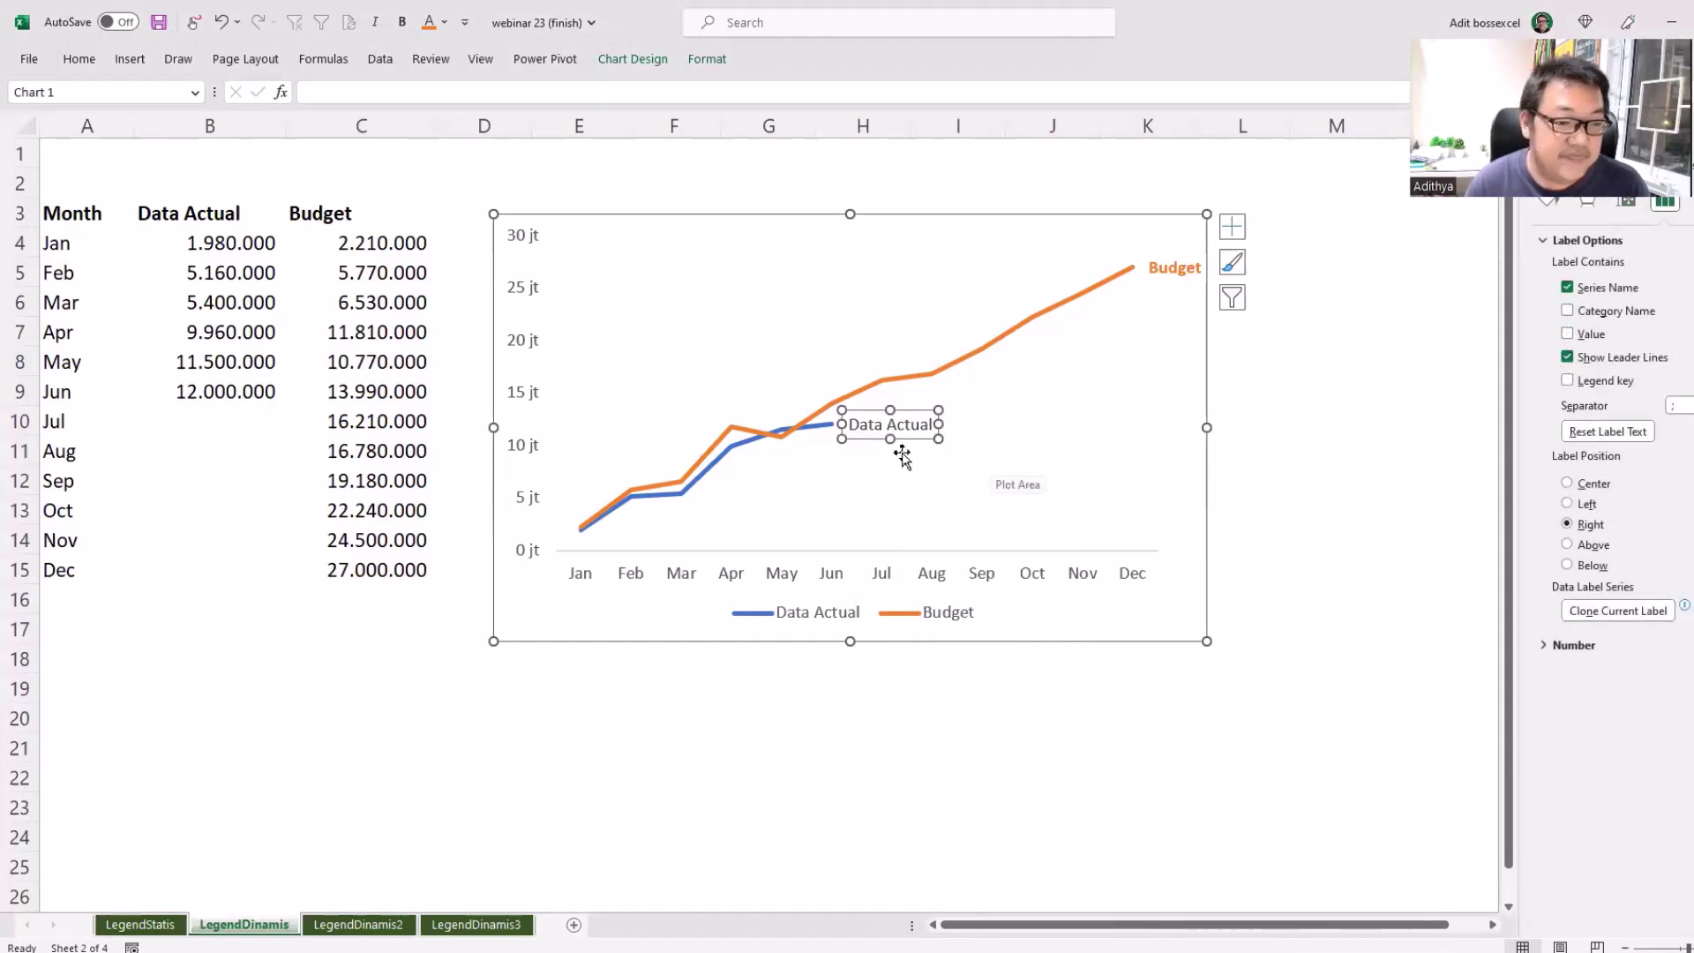
click(398, 23)
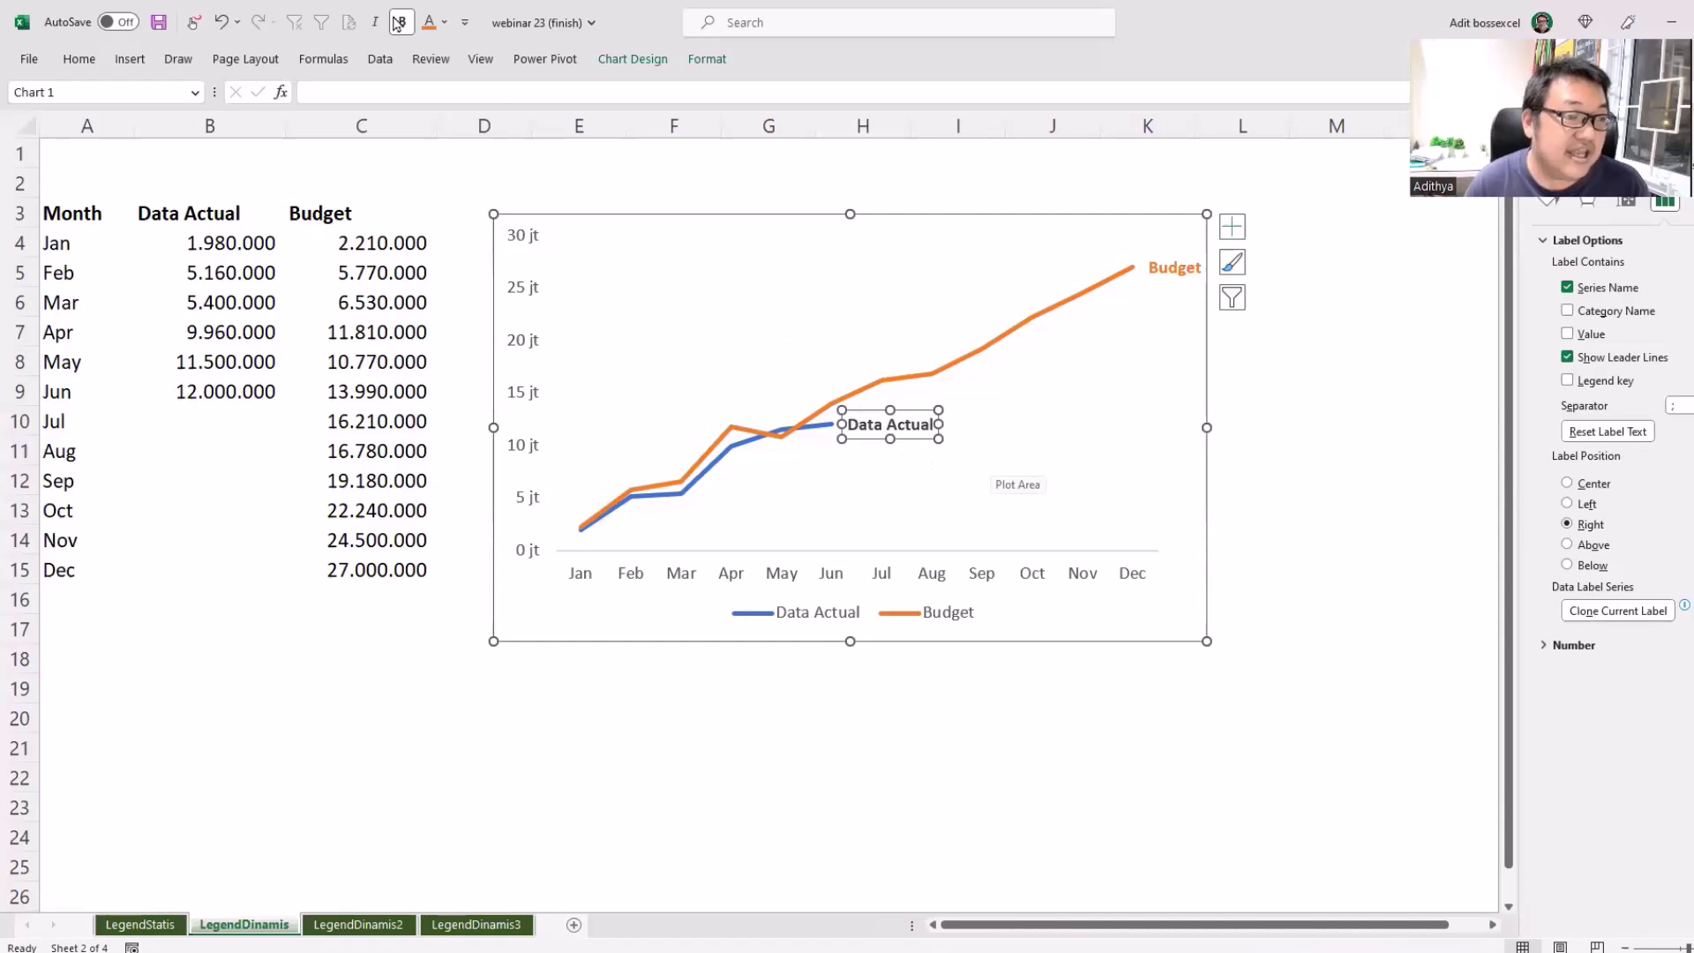
click(444, 22)
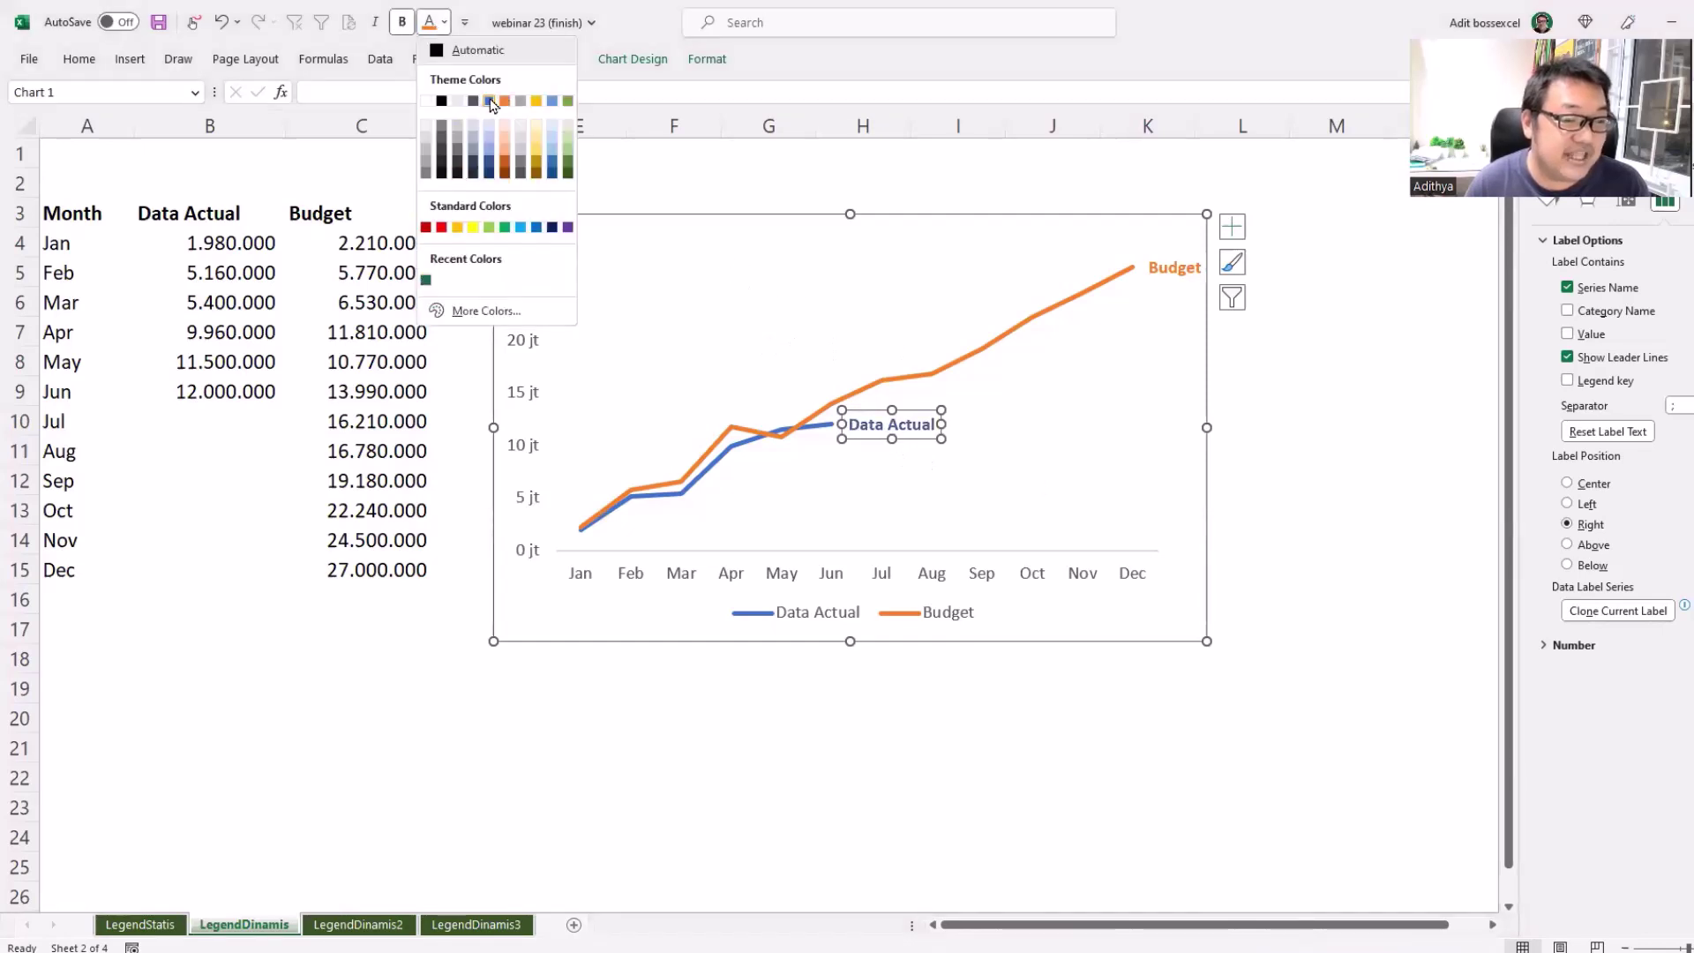
click(494, 102)
- Rename the Data Actual header in cell B3 as Actual
click(231, 212)
text(A)
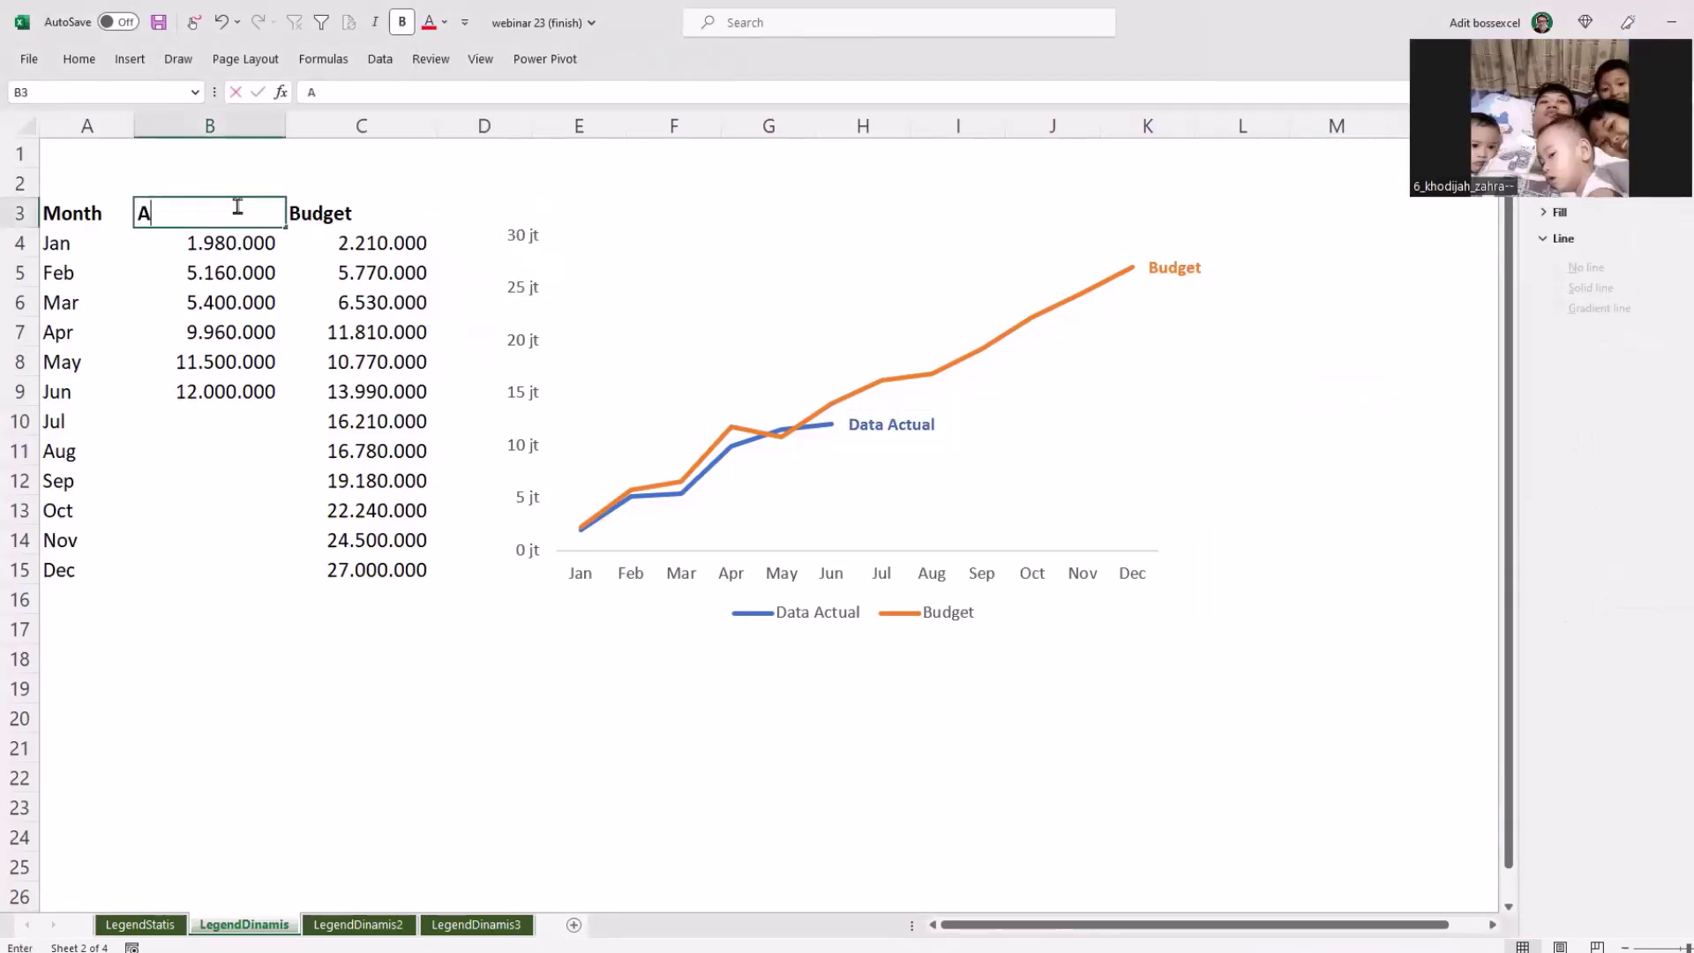
text(ctual)
key(Return)
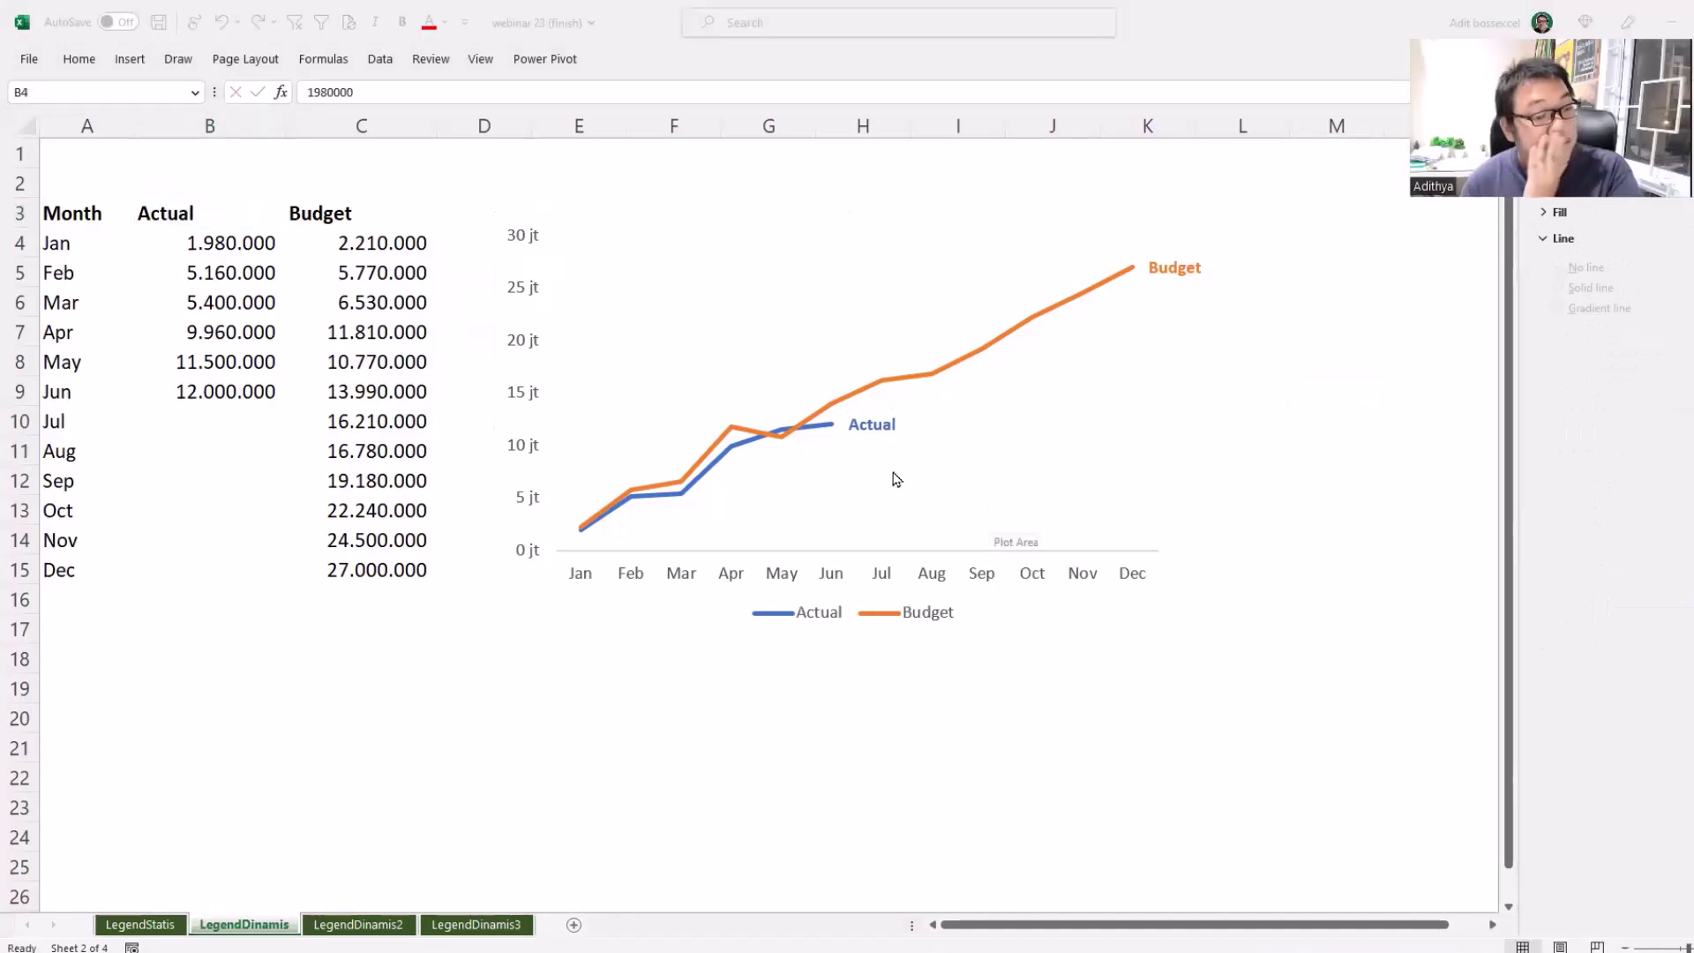
- Test the Actual line's label by entering 15000000 for Jul in B10 and 18000000 for Aug in B11
click(231, 419)
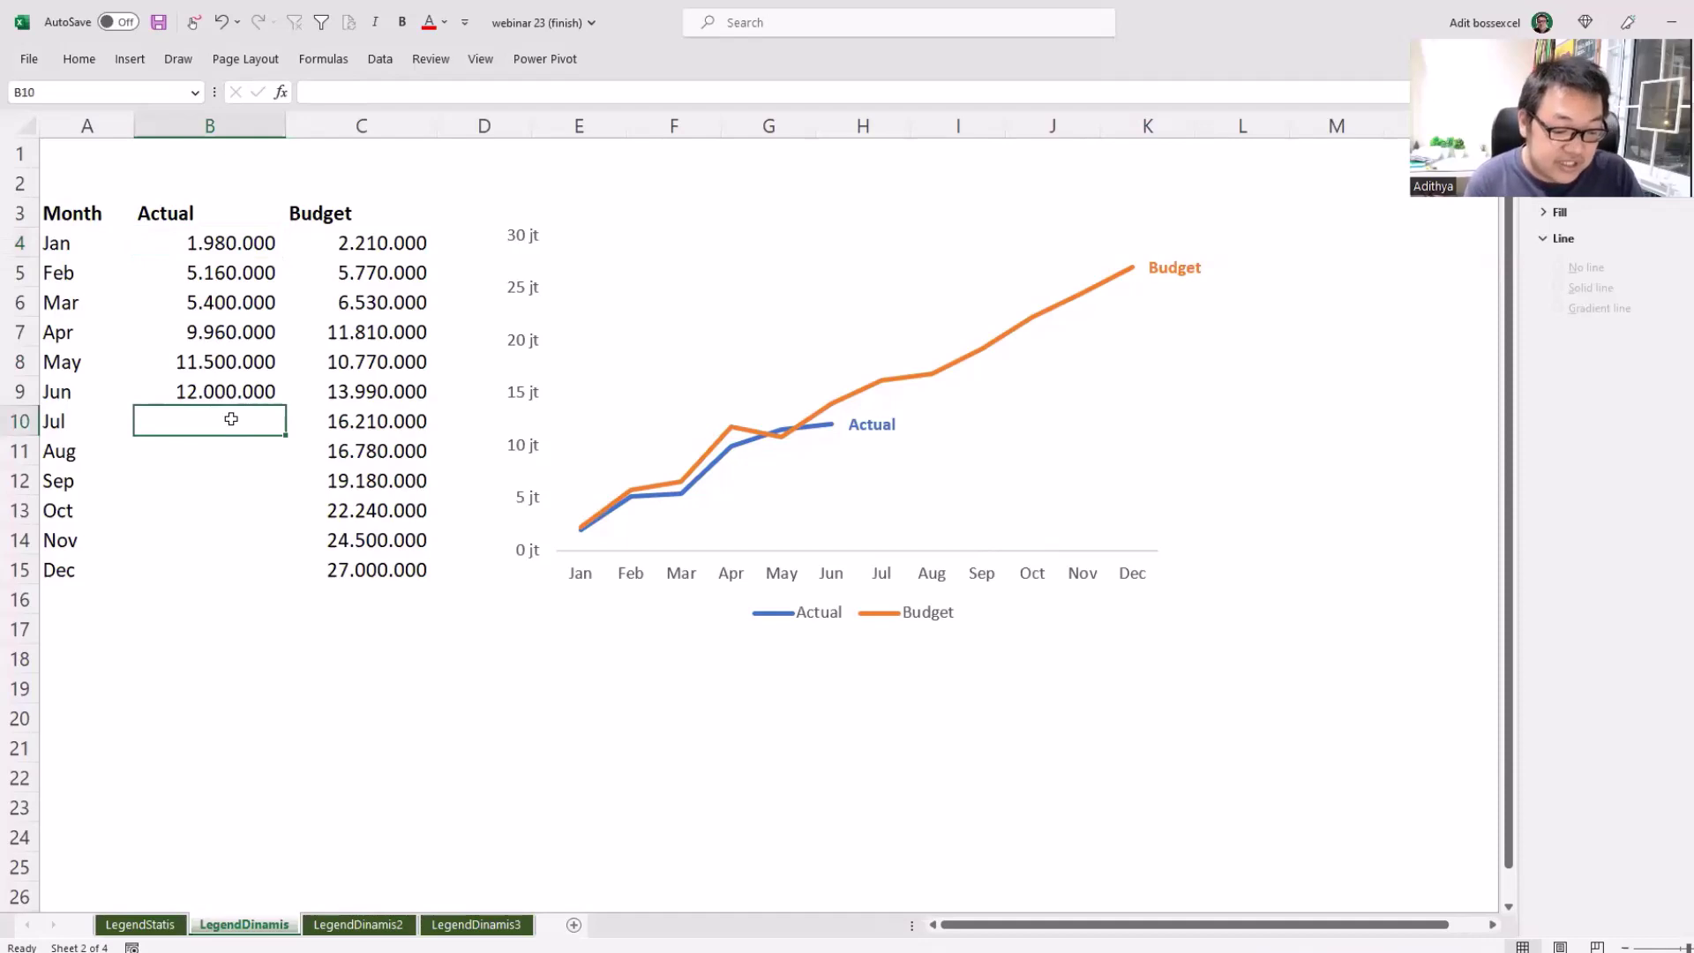
text(15.000.00)
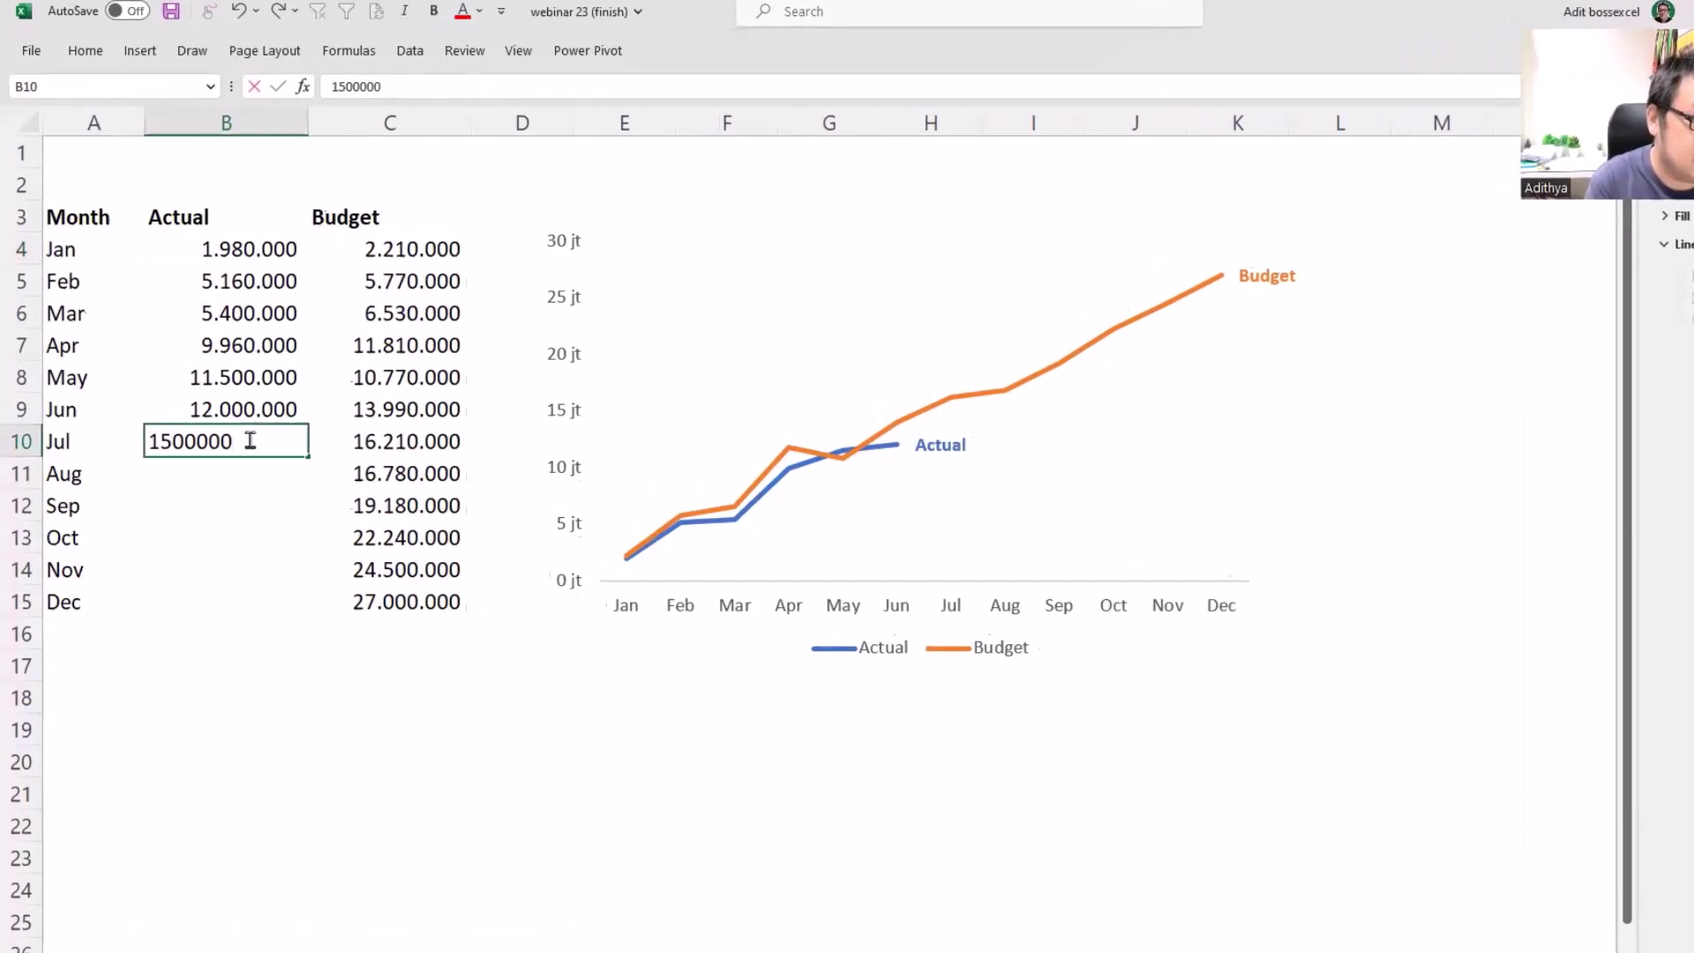
text(0)
key(Return)
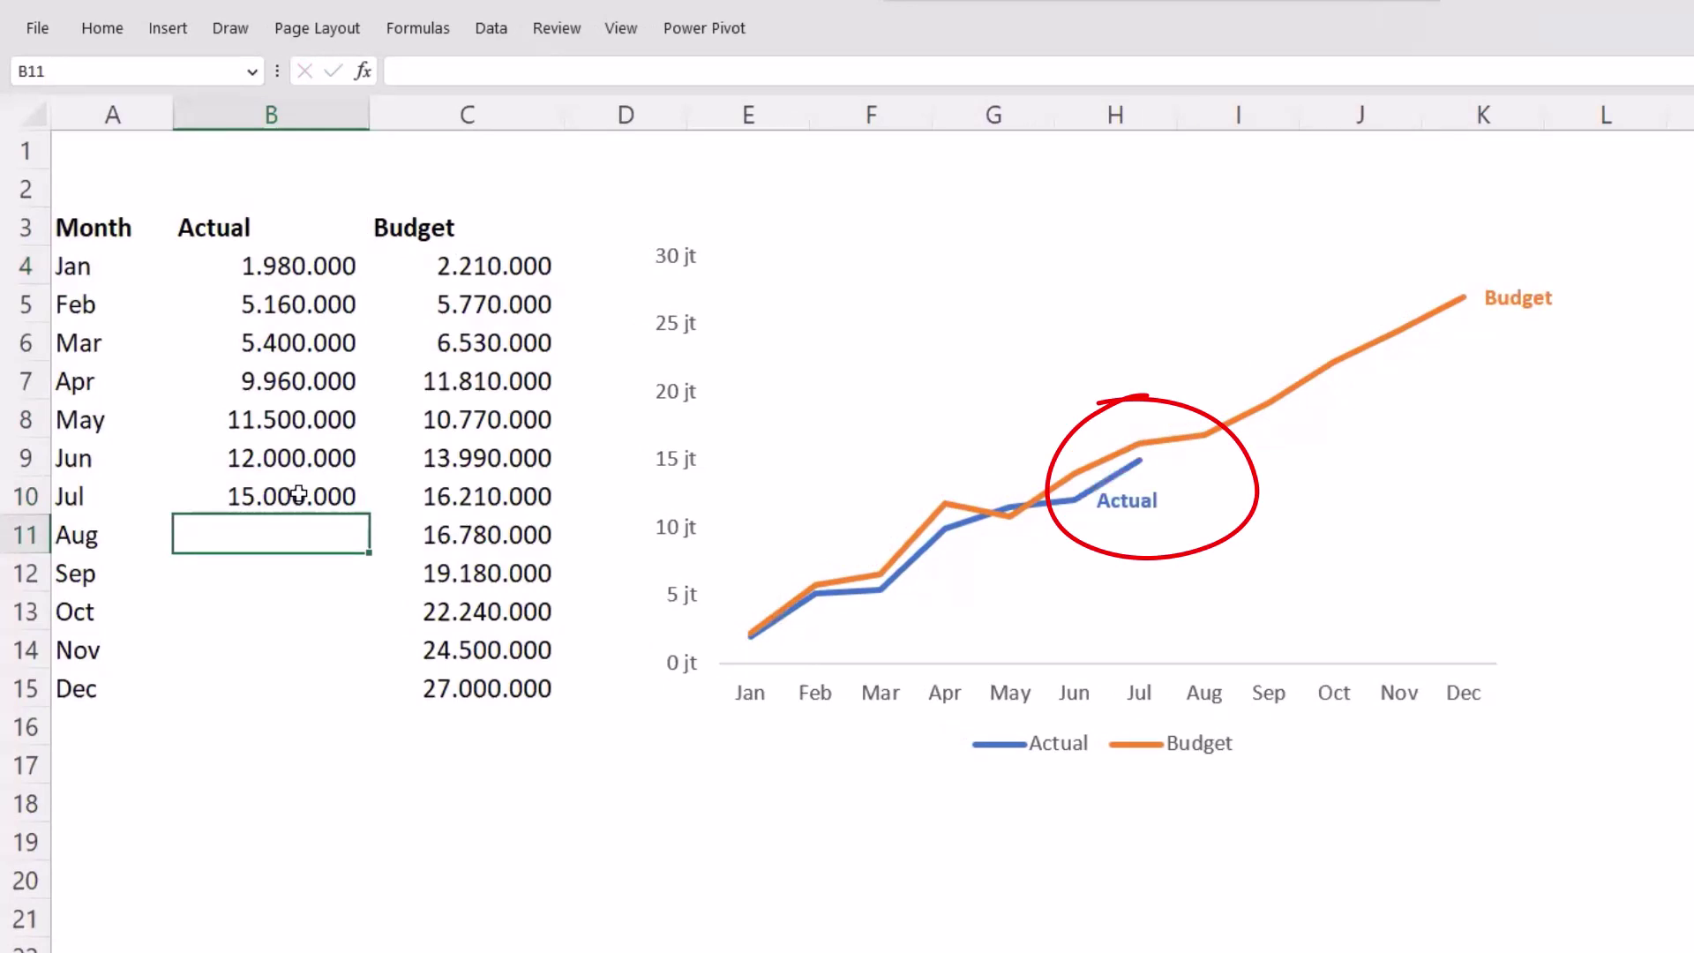
text(18)
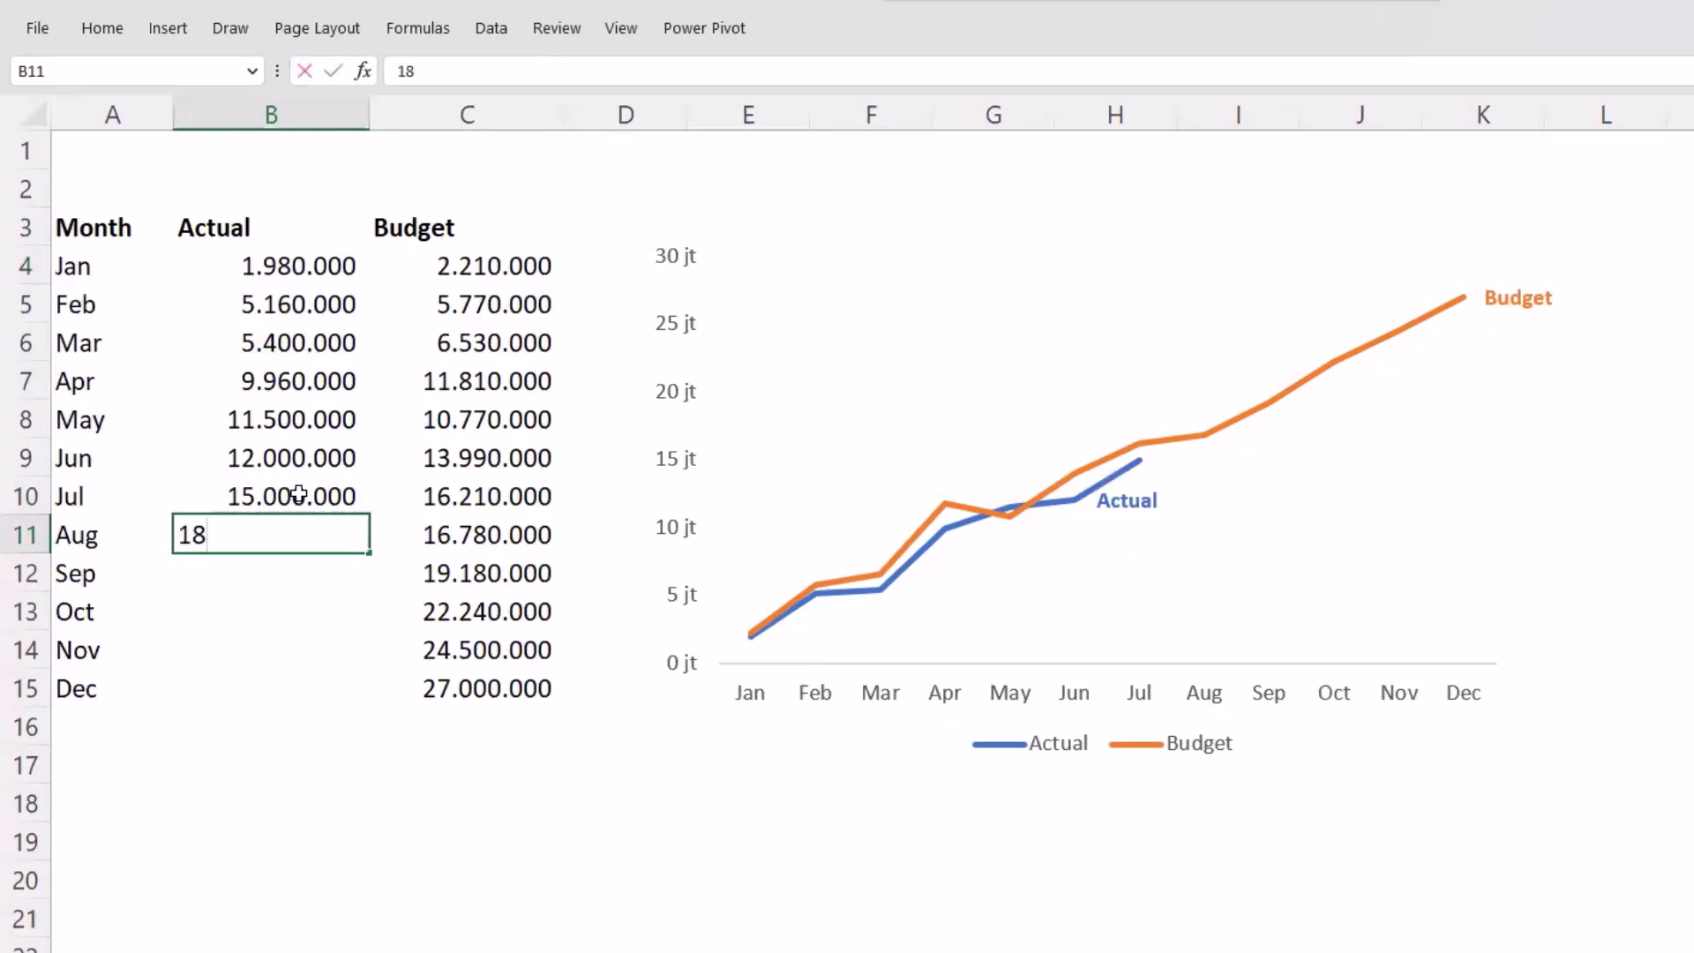
text(.000.000)
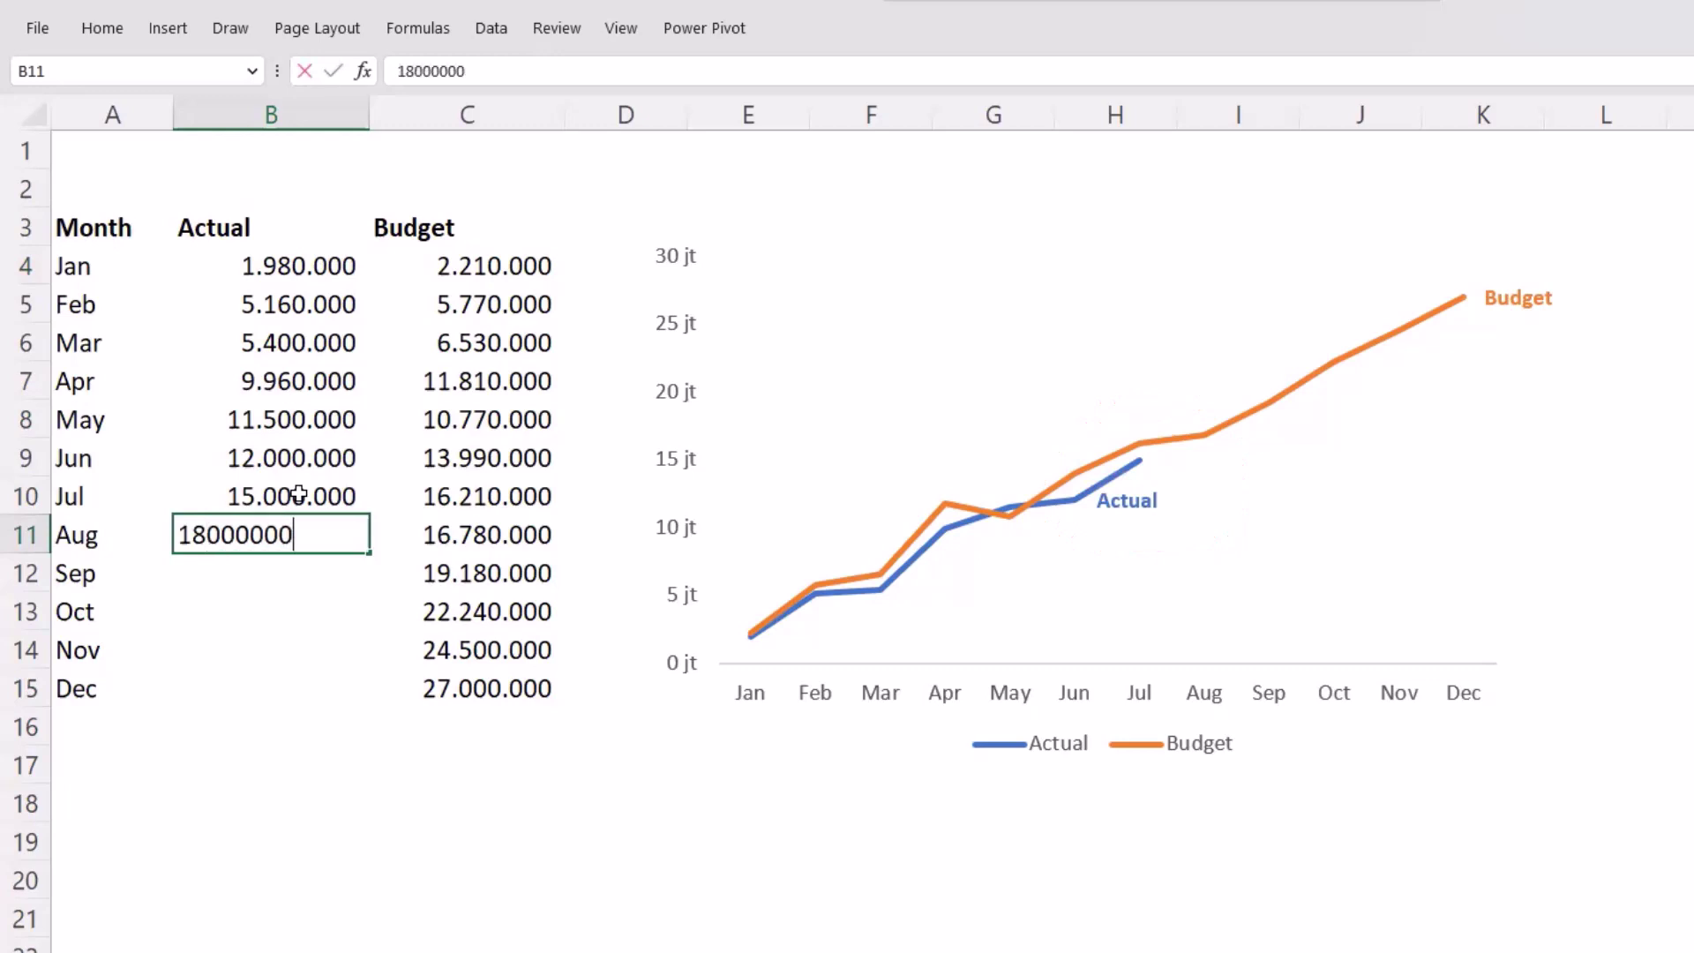
key(Return)
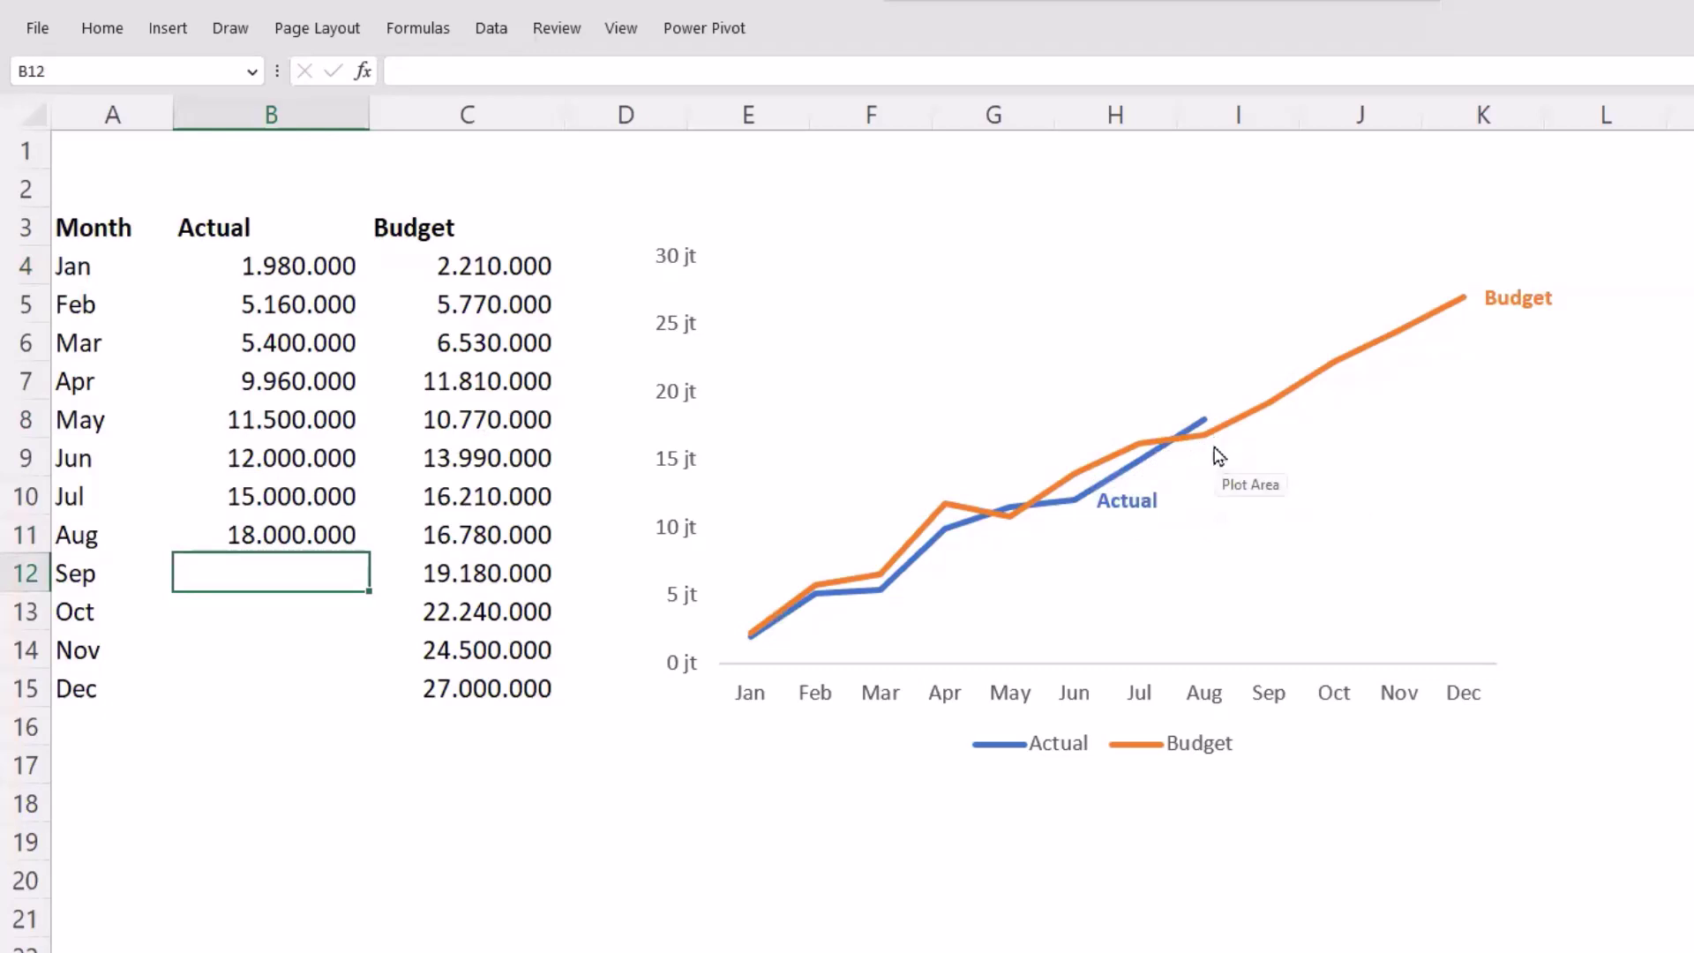
- Clear the Jul and Aug test values from the Actual column
key(Up)
key(Delete)
key(Up)
key(Delete)
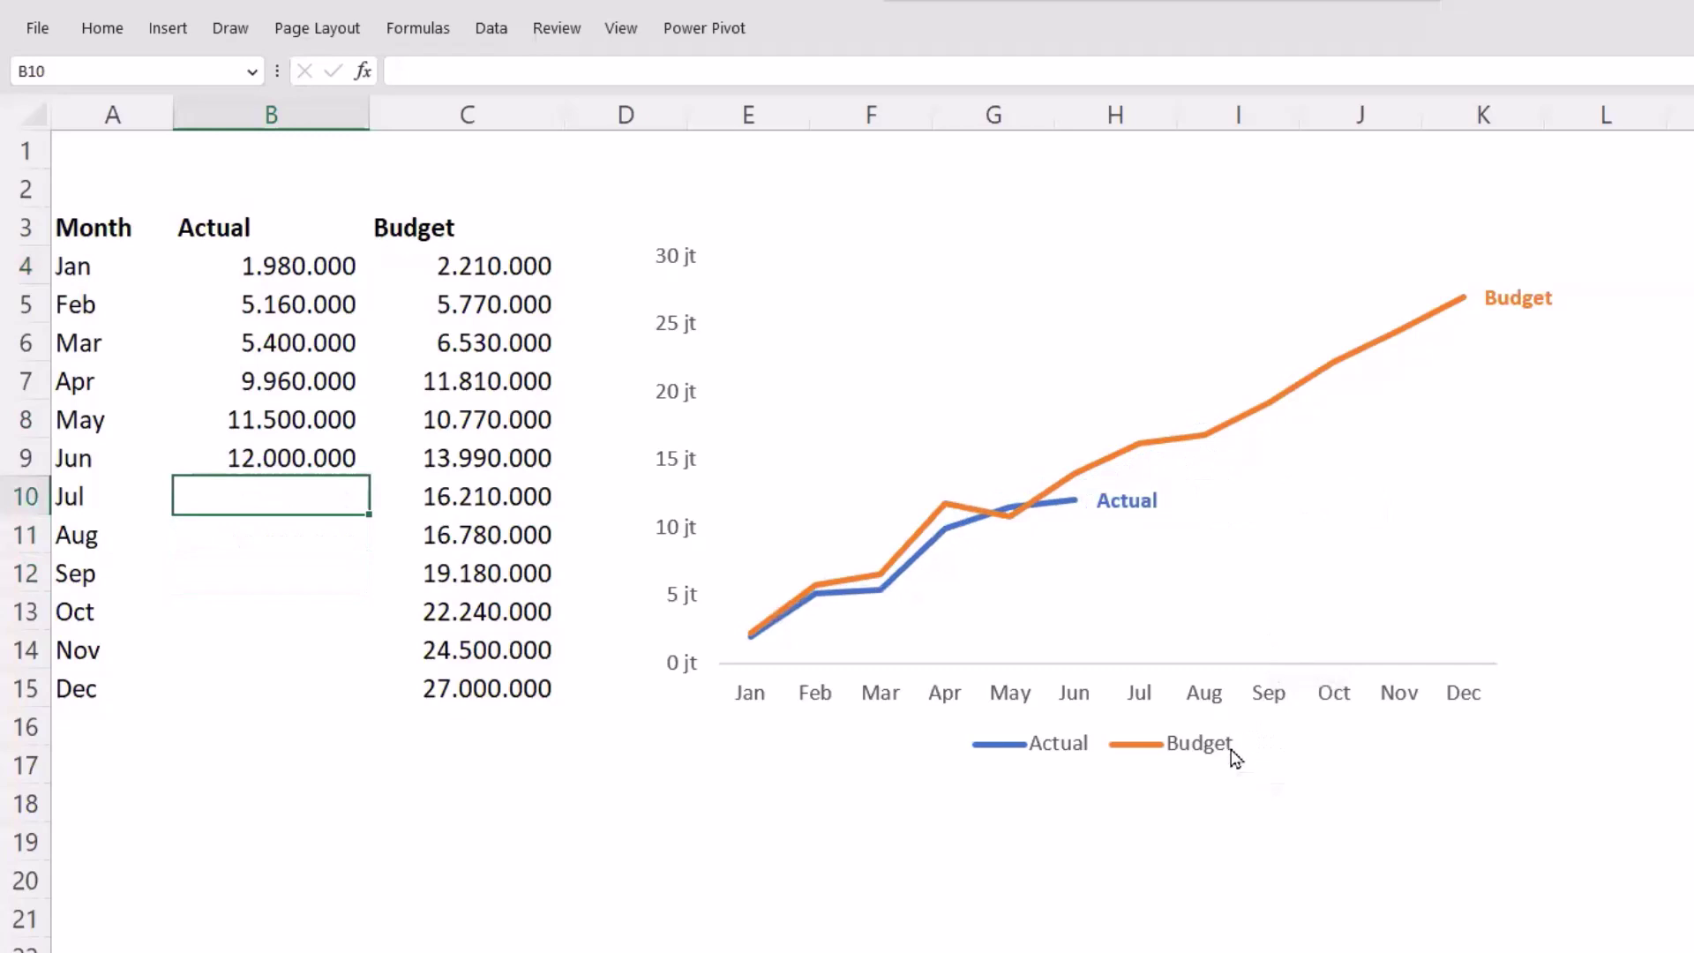
- Remove the Actual and Budget entries from the legend below the chart
click(1189, 752)
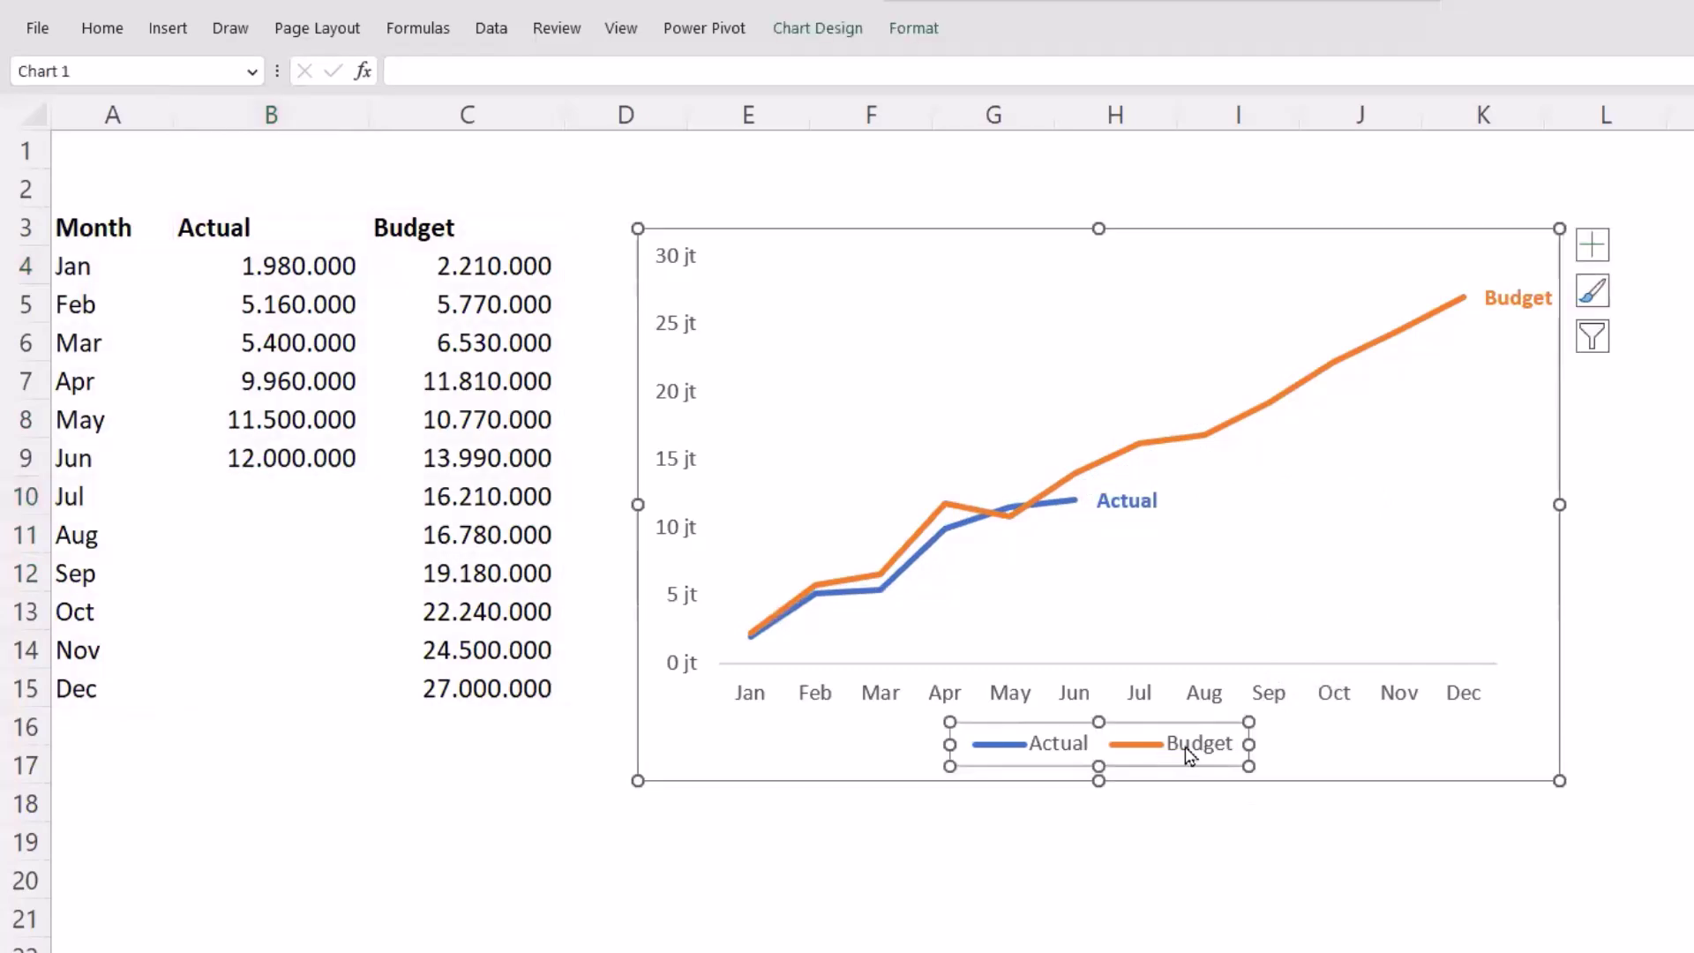
click(1188, 752)
click(1074, 747)
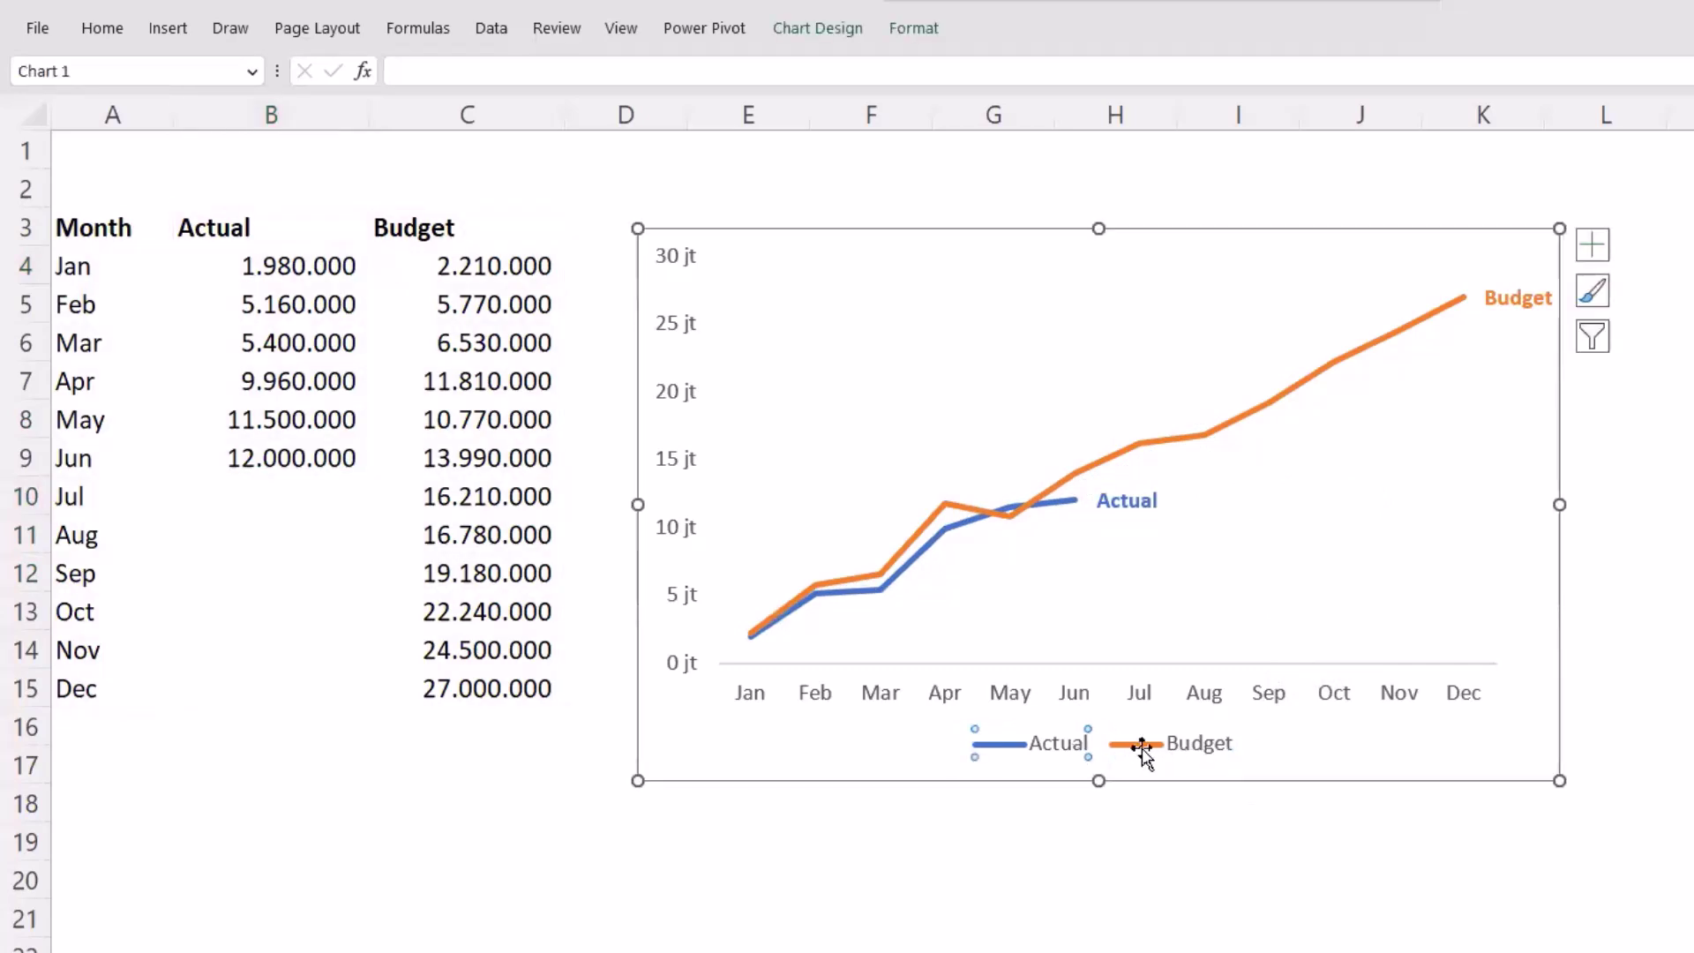
key(Delete)
click(1156, 757)
key(Delete)
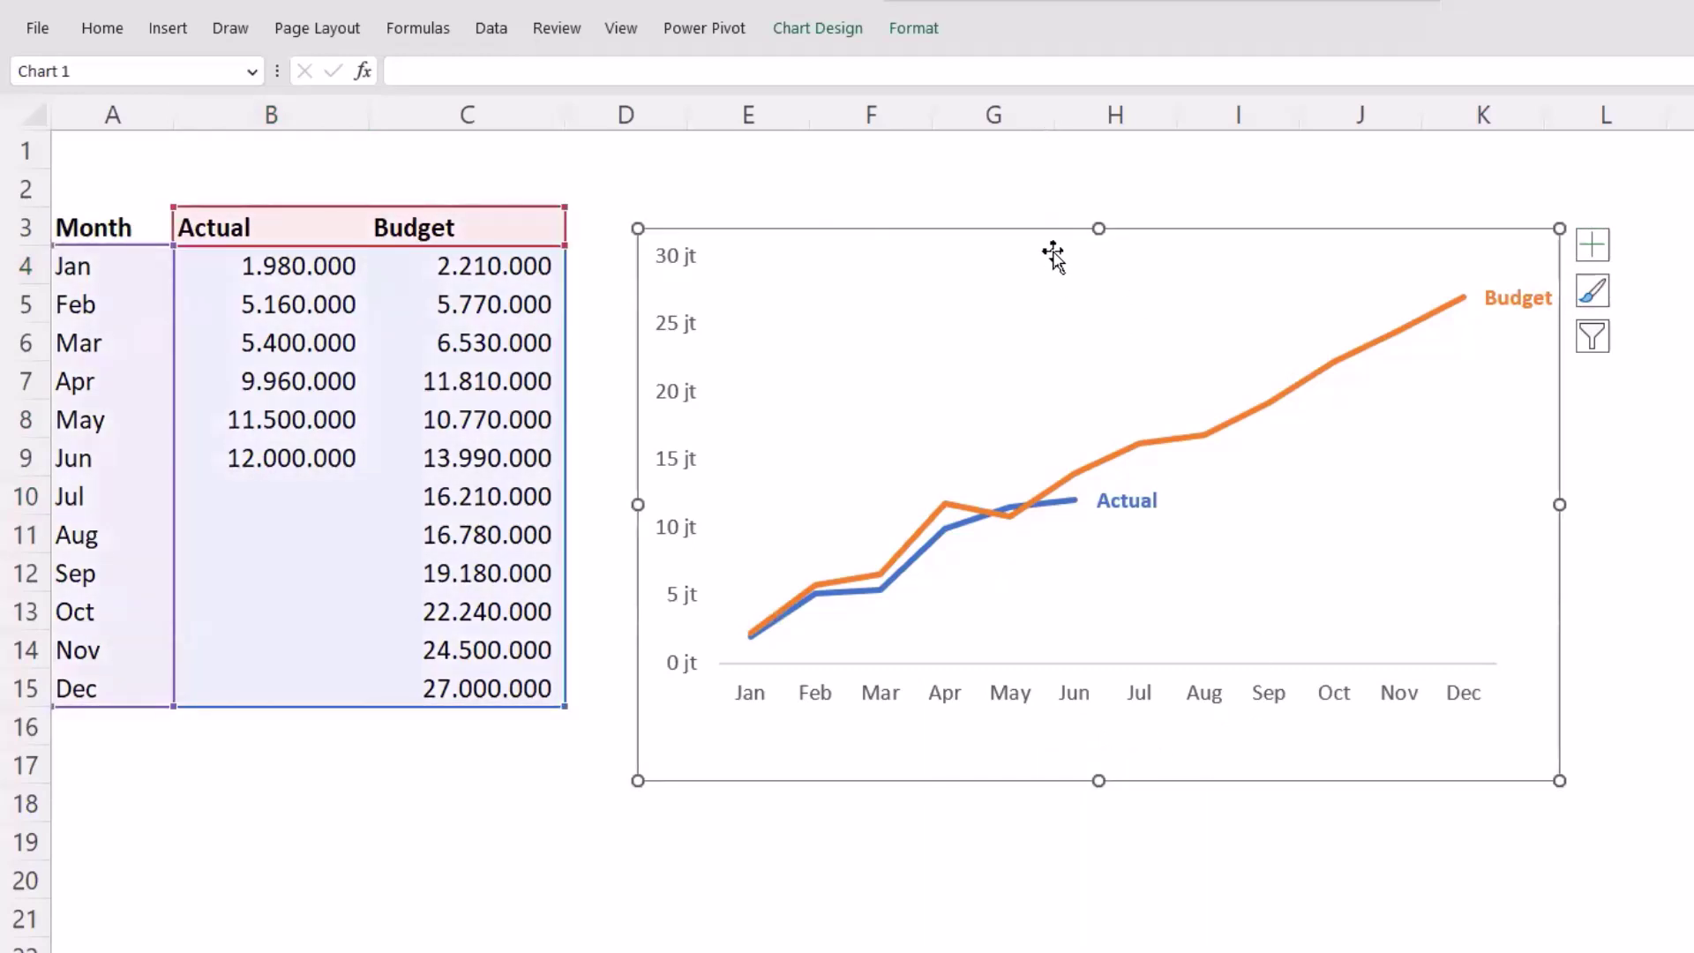
- Move the chart away from the data table to free column D, and enter the header Actual in cell D3
drag(1047, 246, 1143, 220)
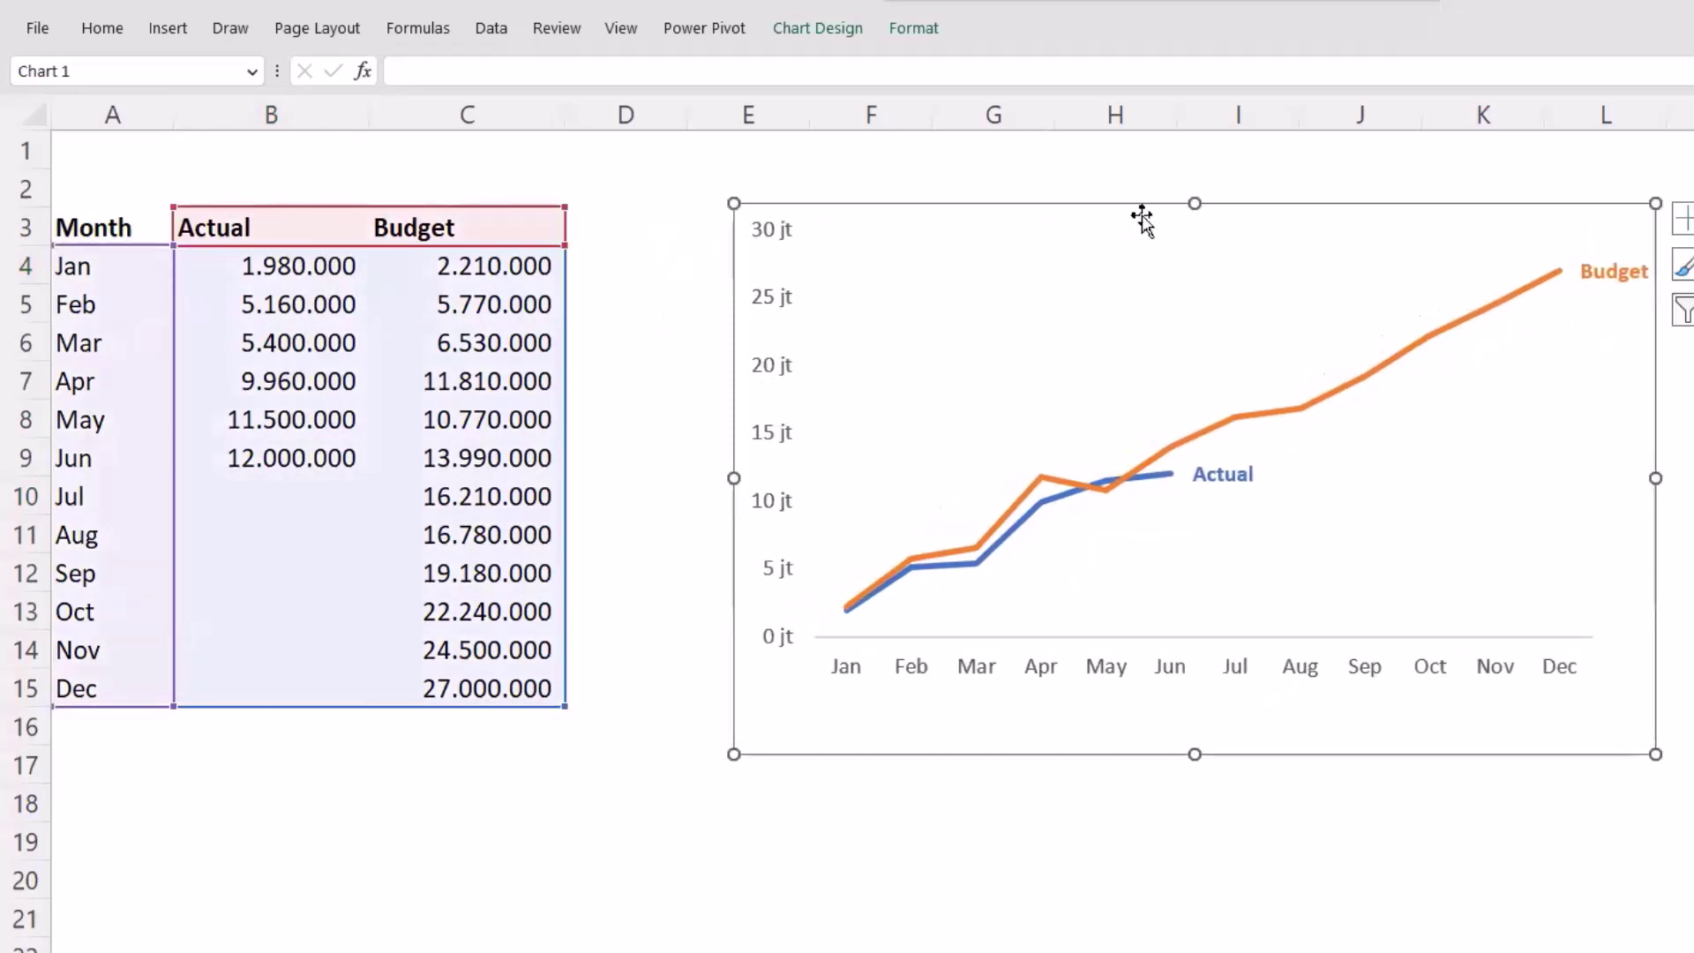
click(666, 228)
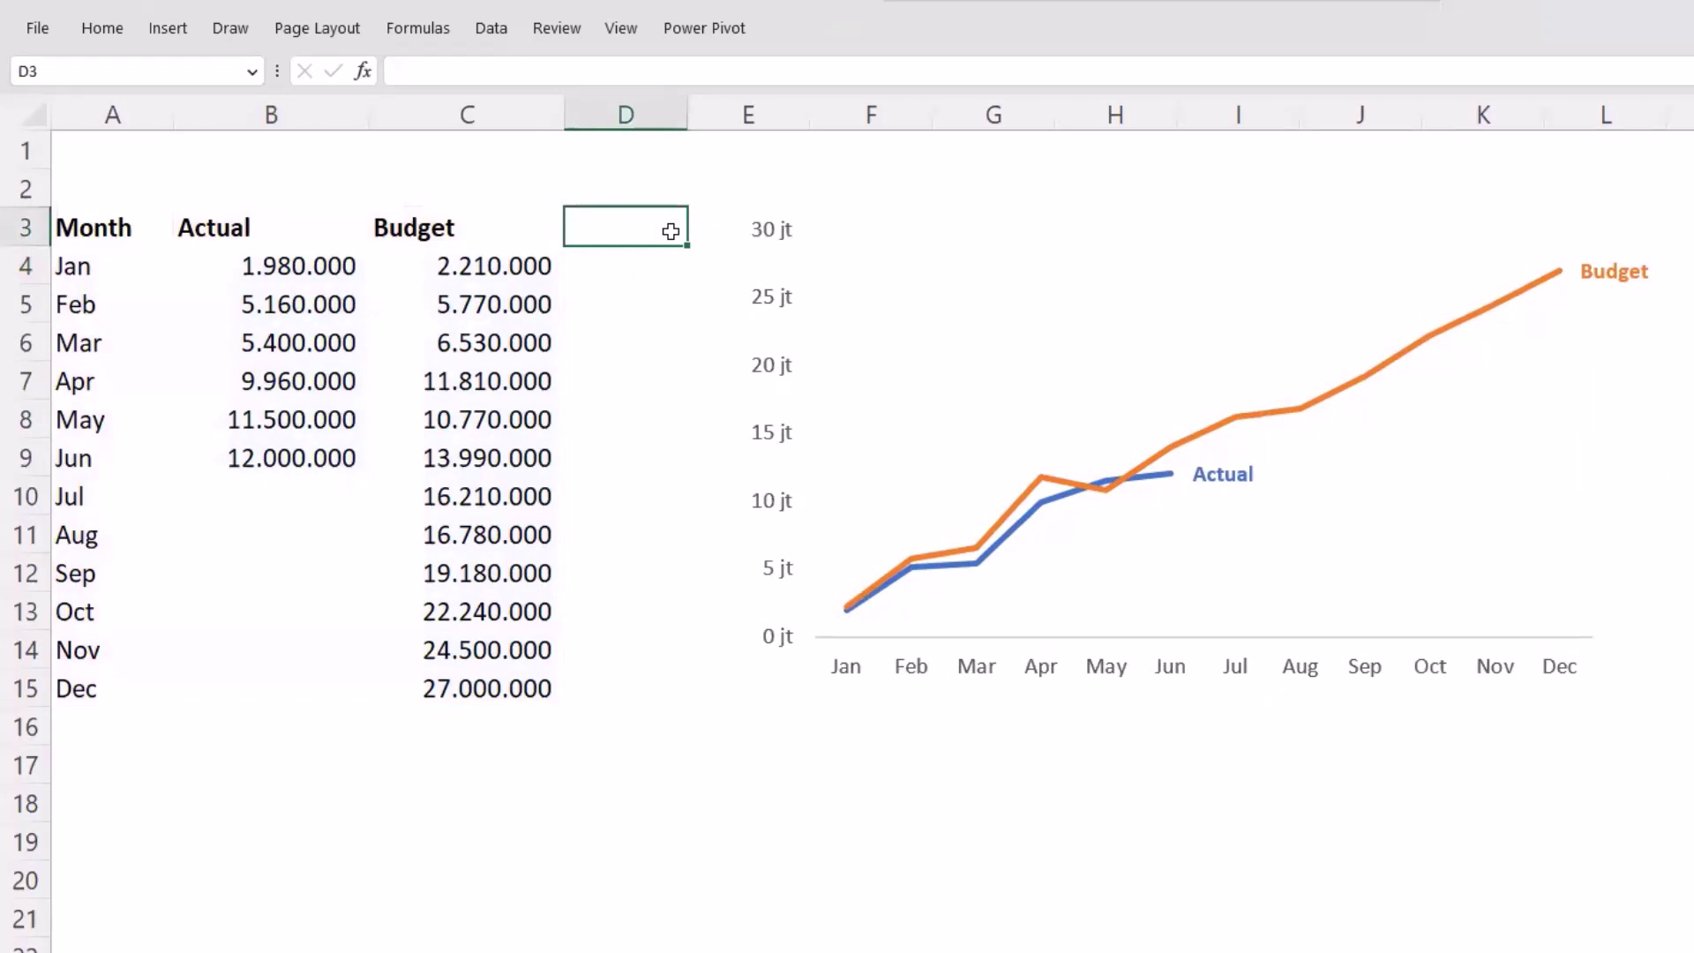
text(Helpe)
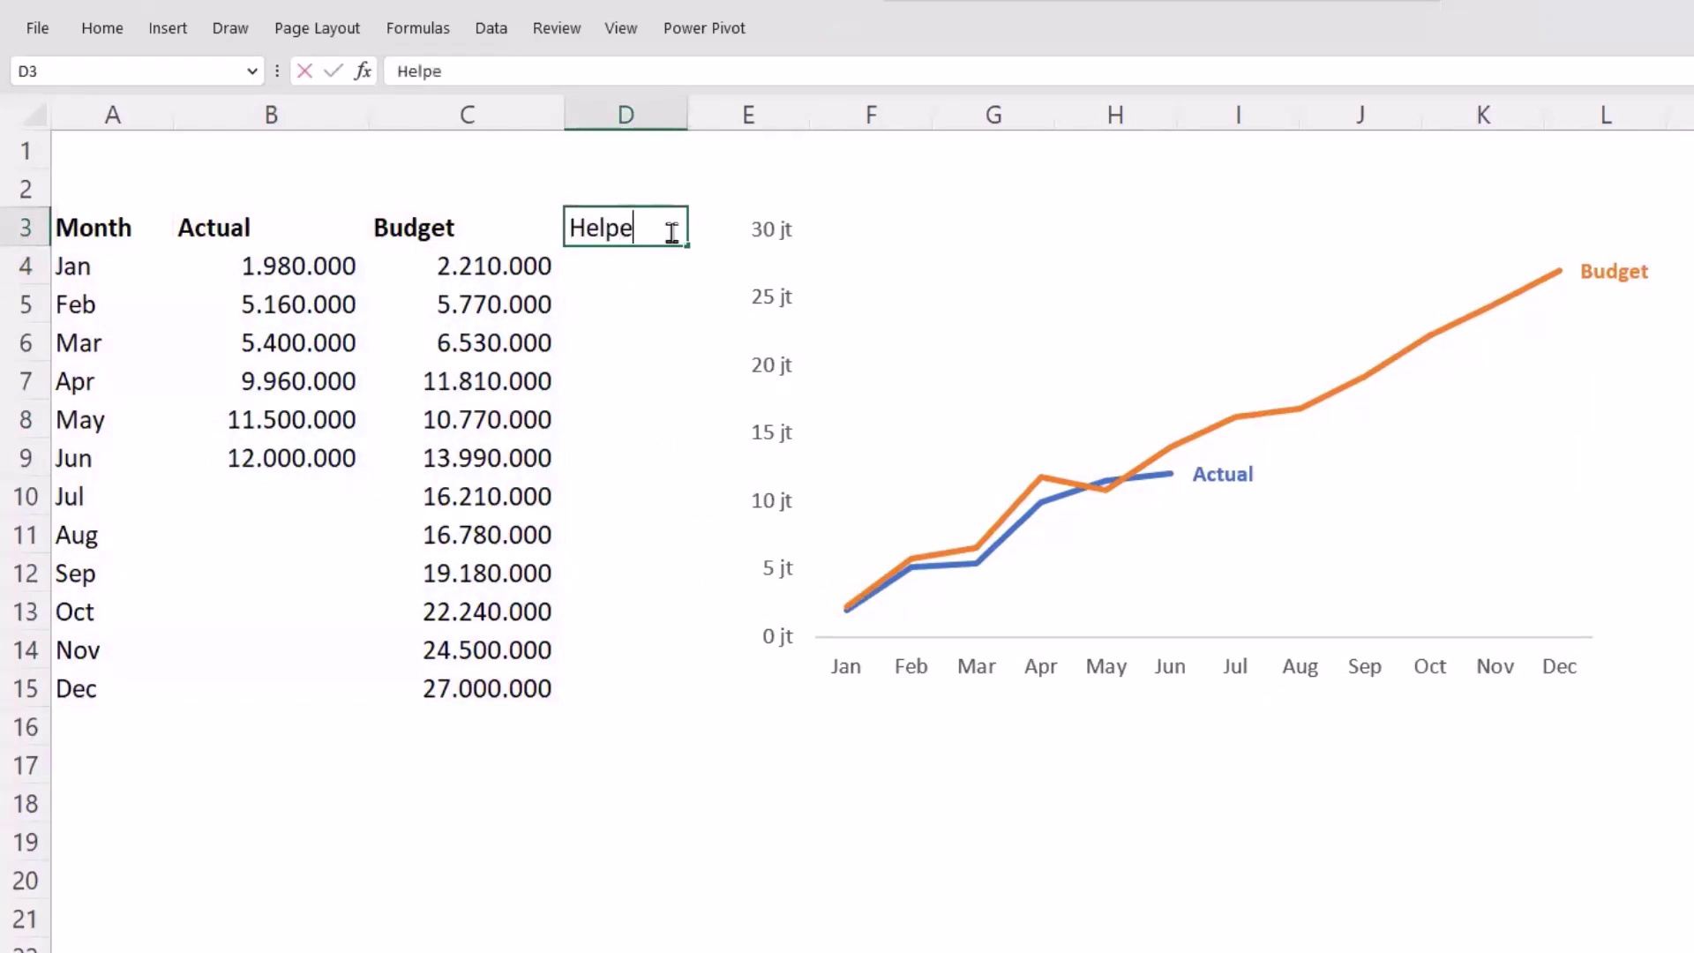
key(BackSpace)
key(BackSpace)
key(BackSpace)
key(BackSpace)
key(BackSpace)
text(Actual)
key(Return)
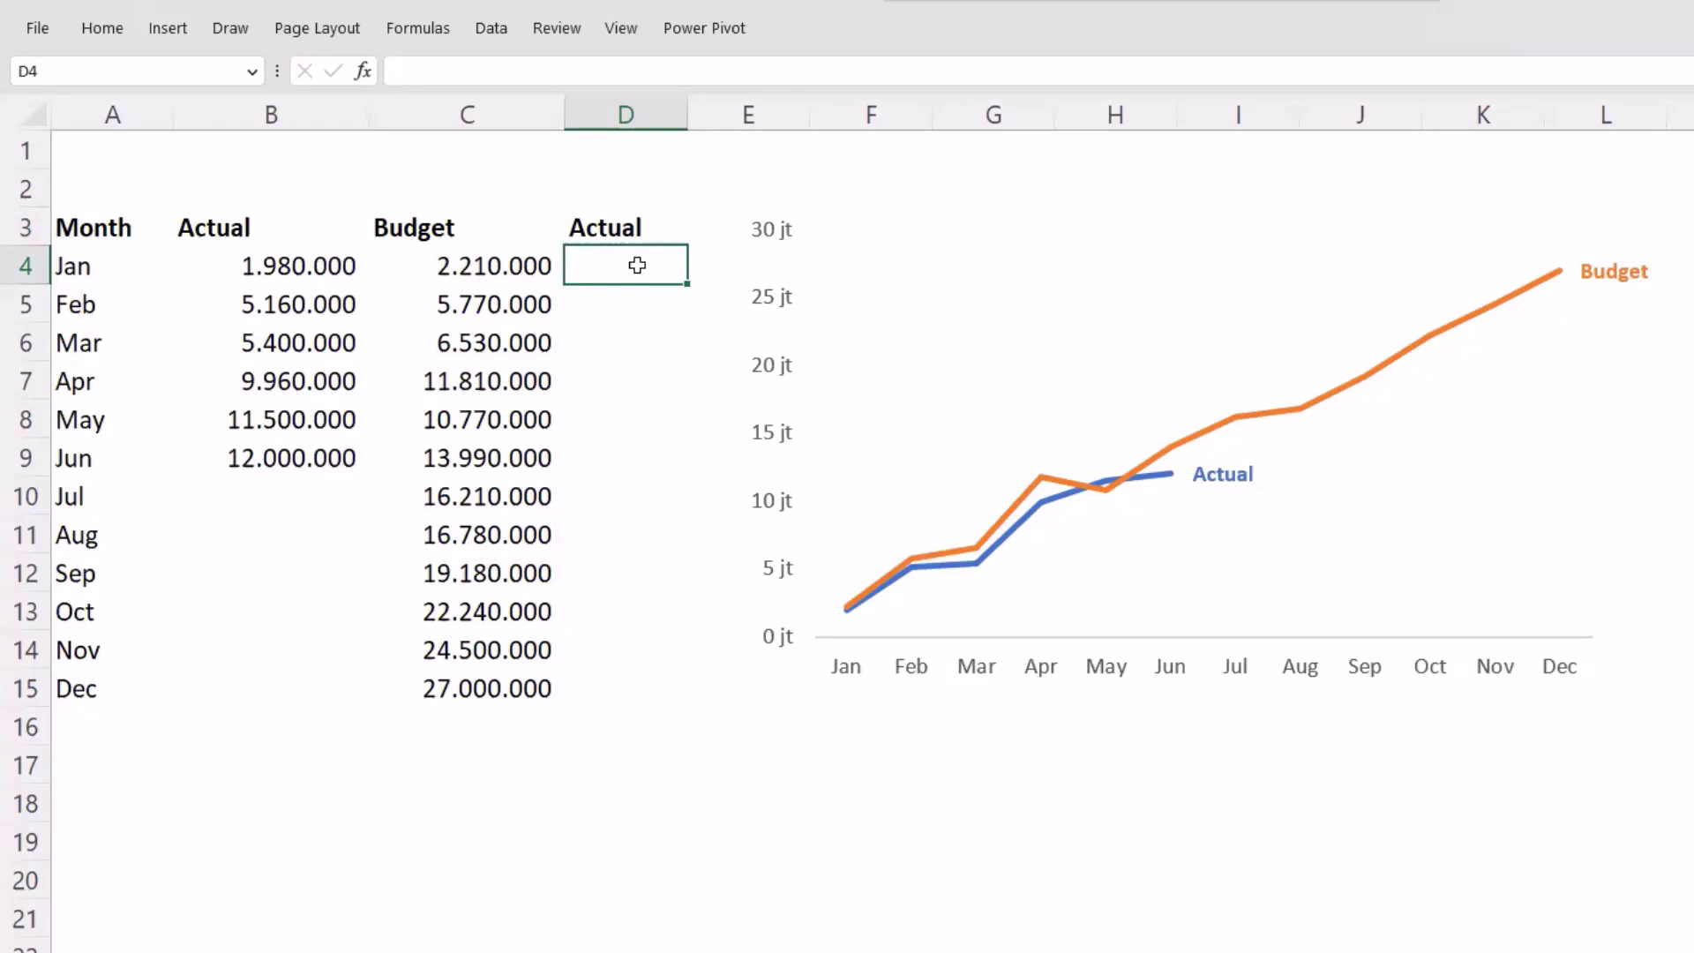
- Compare the monthly Actual values in column B with the cells D4:D15 under the new Actual header
click(275, 450)
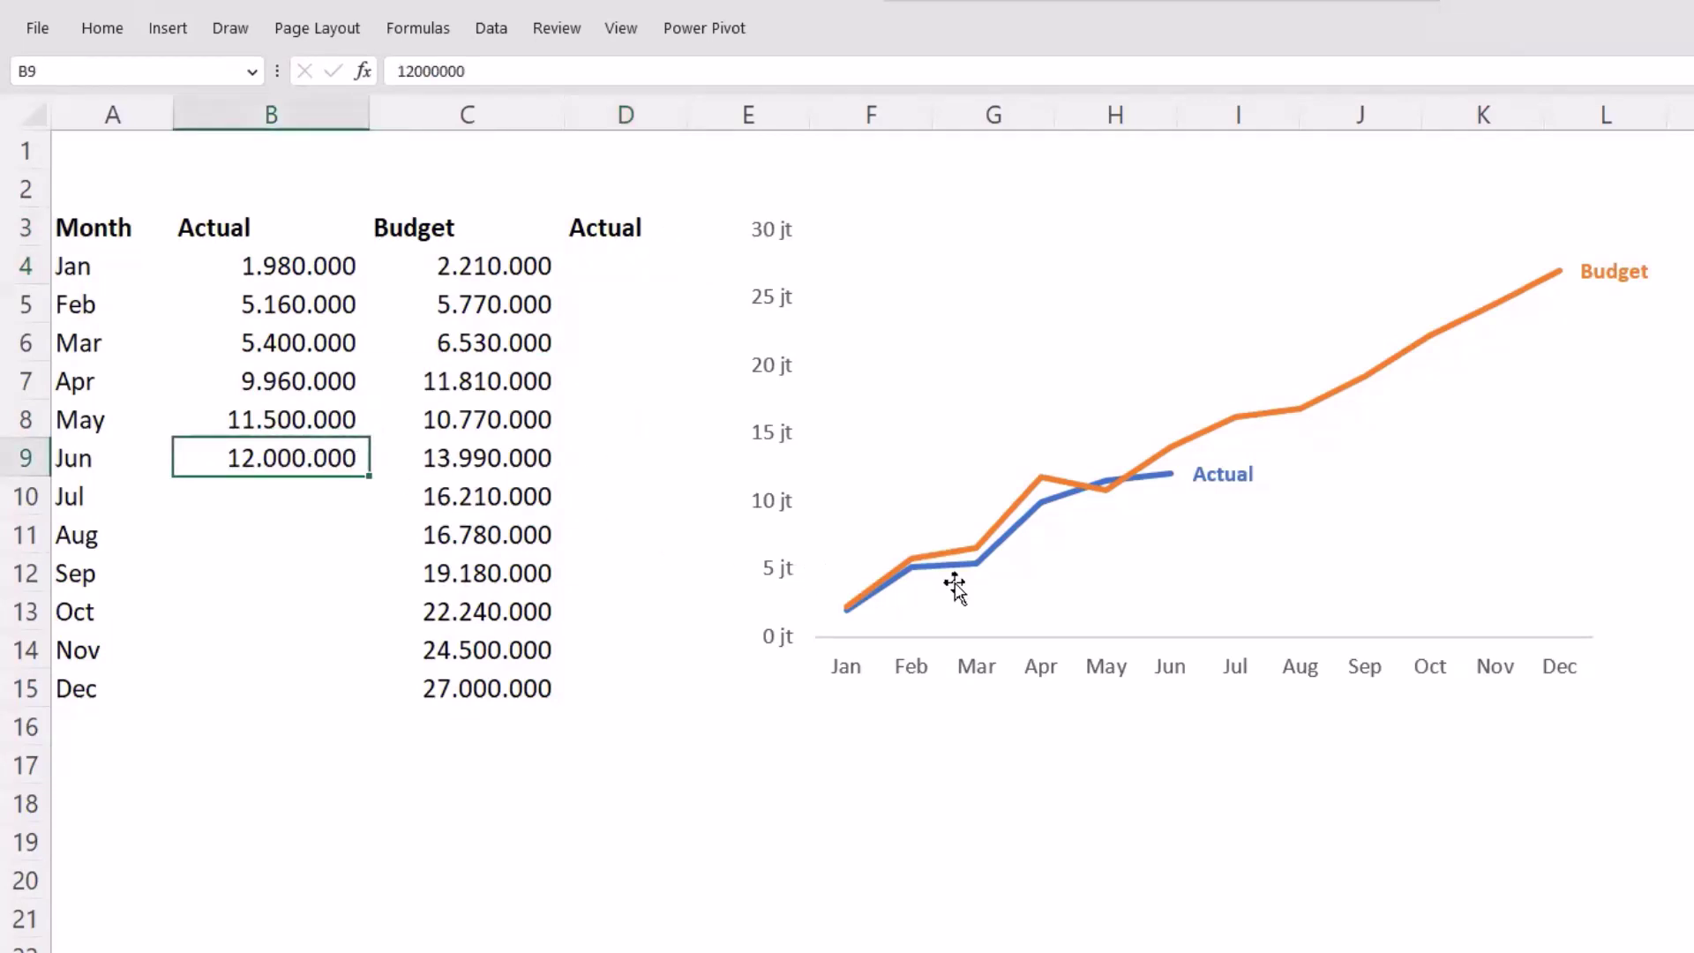
drag(605, 266, 607, 674)
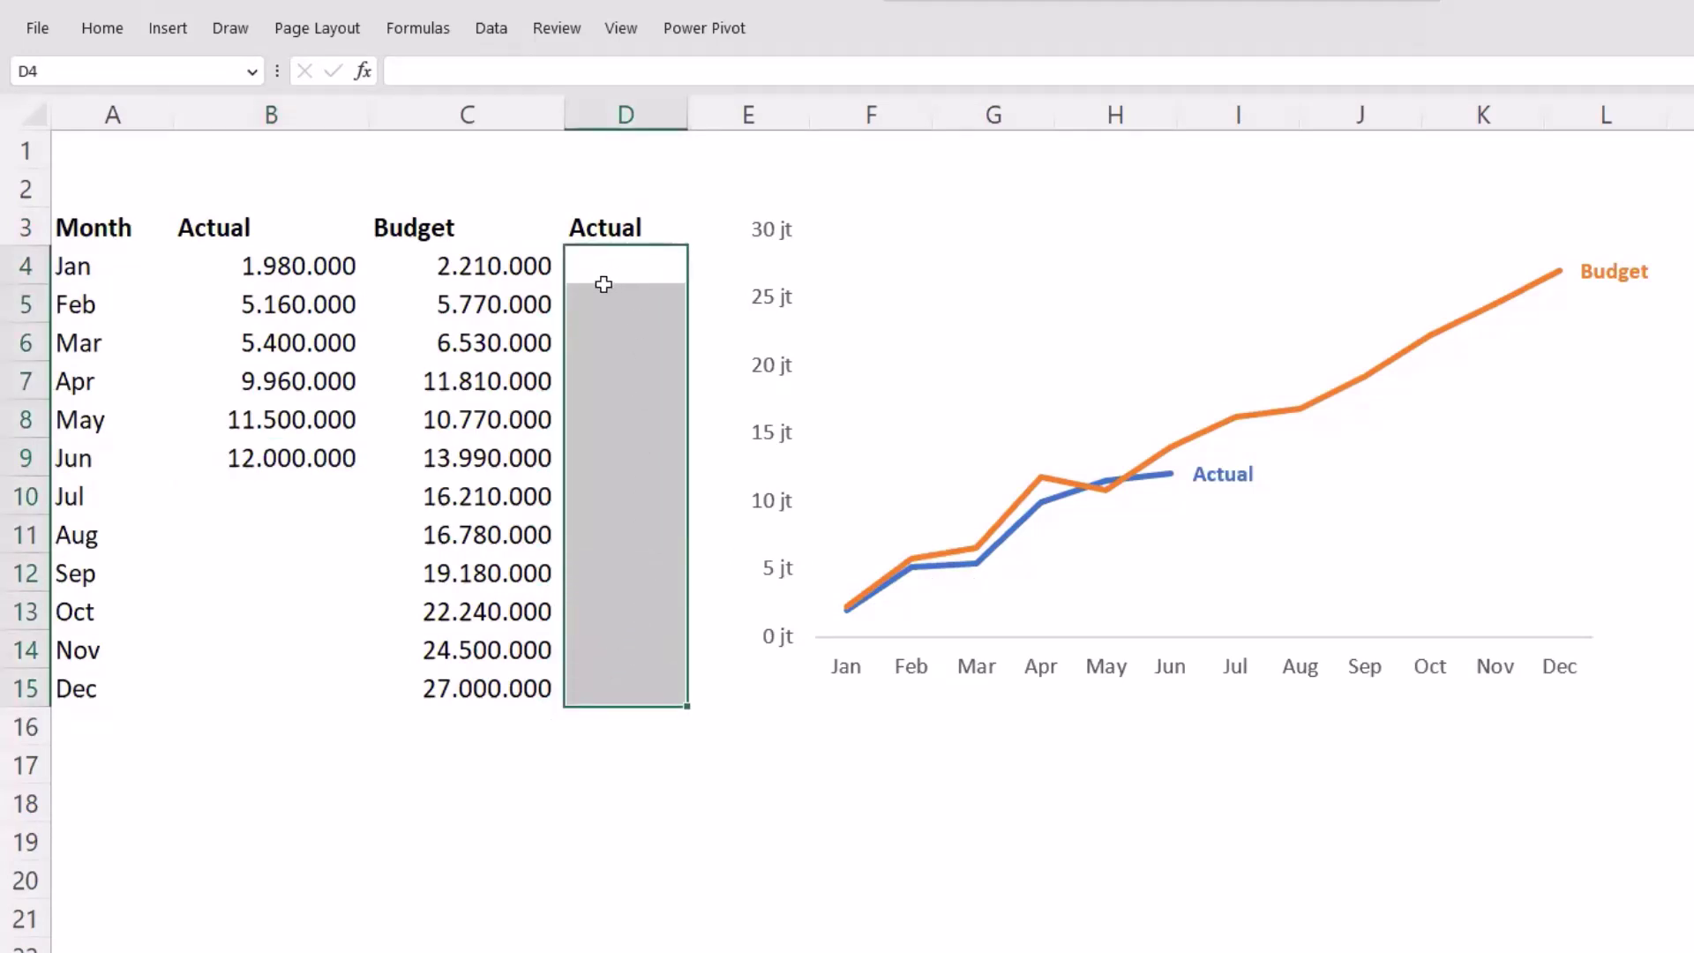
click(336, 270)
click(596, 265)
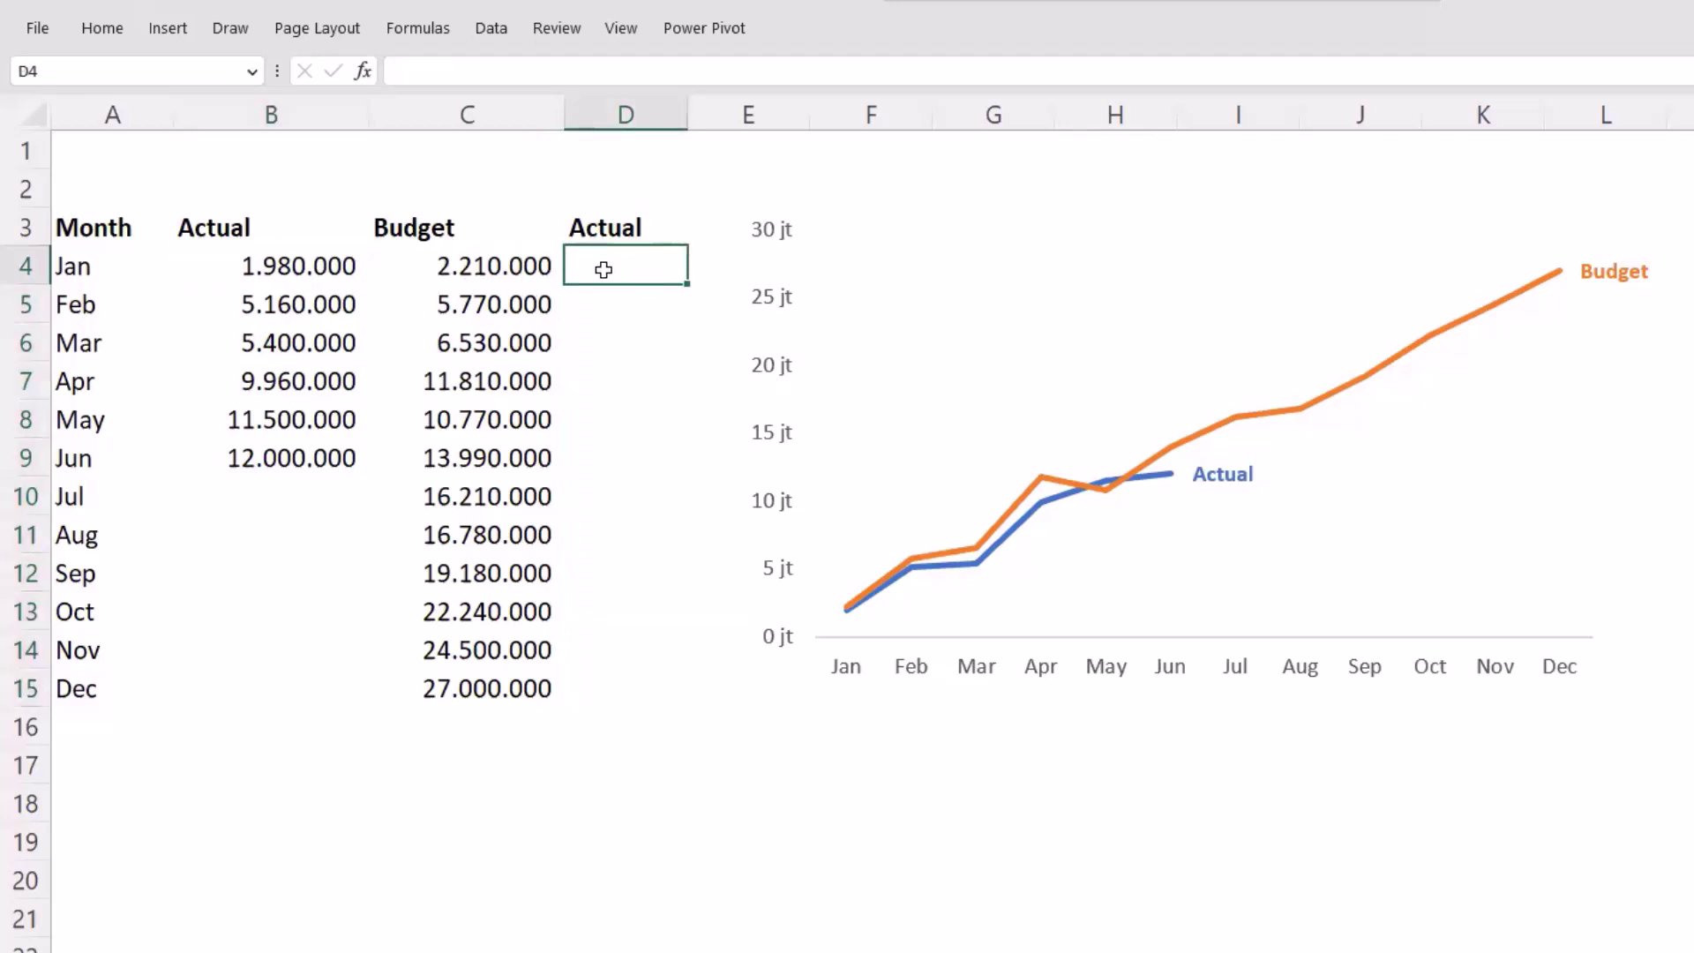
click(298, 263)
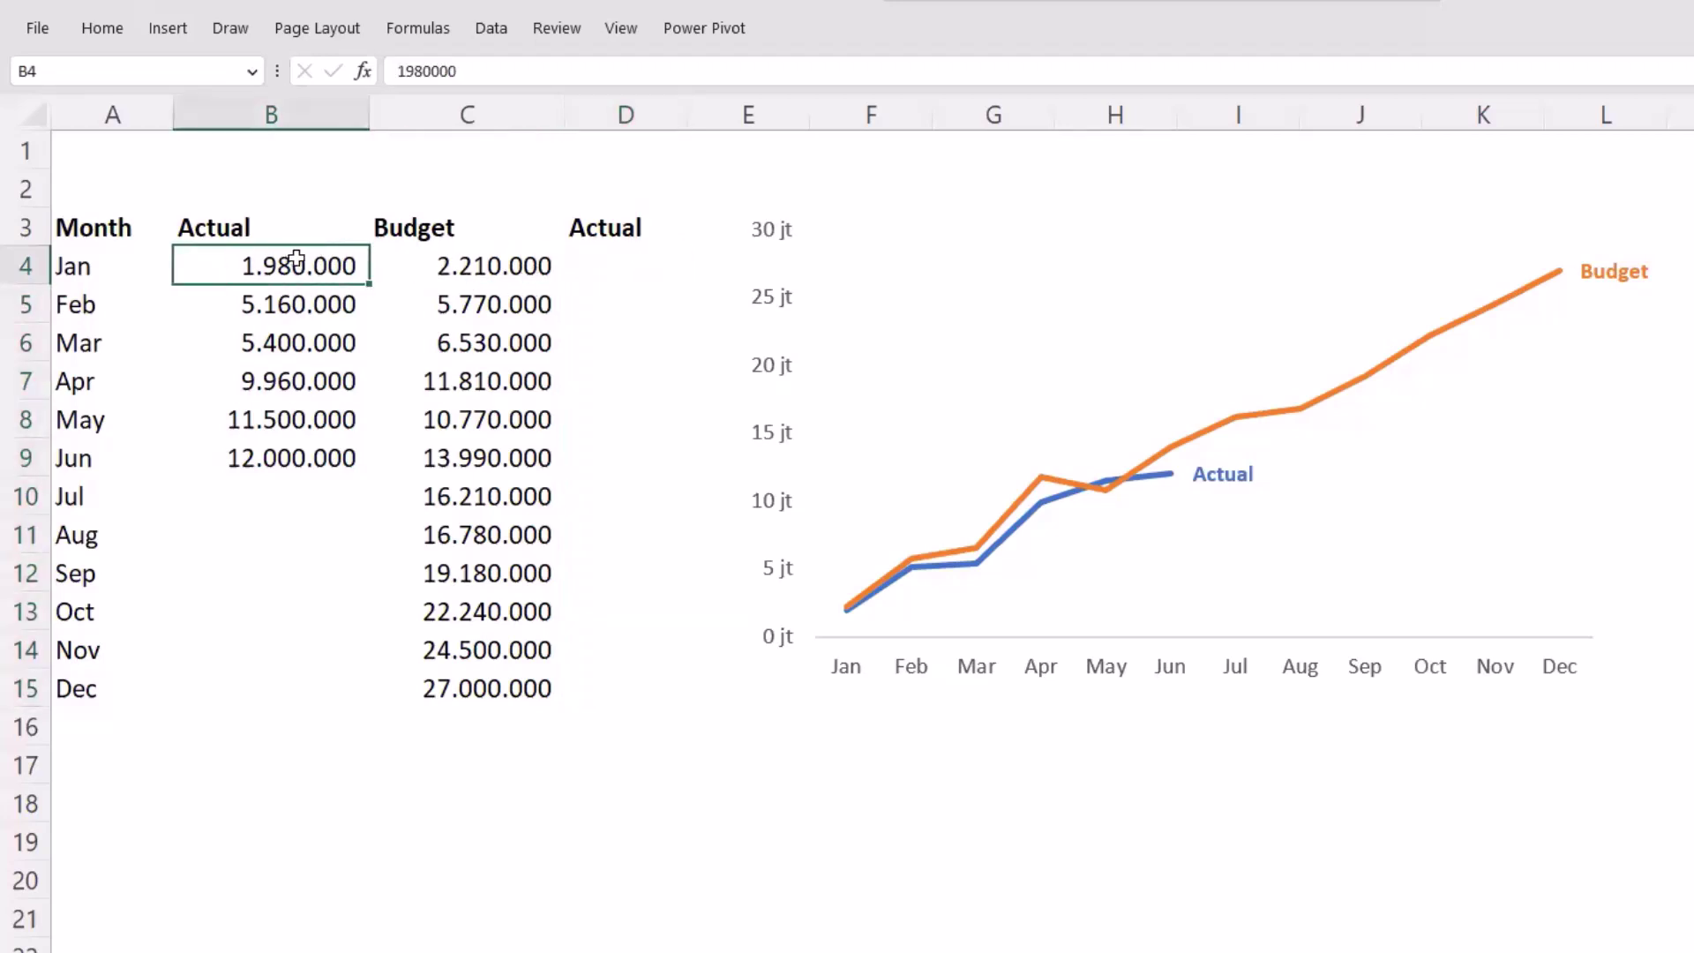
click(599, 261)
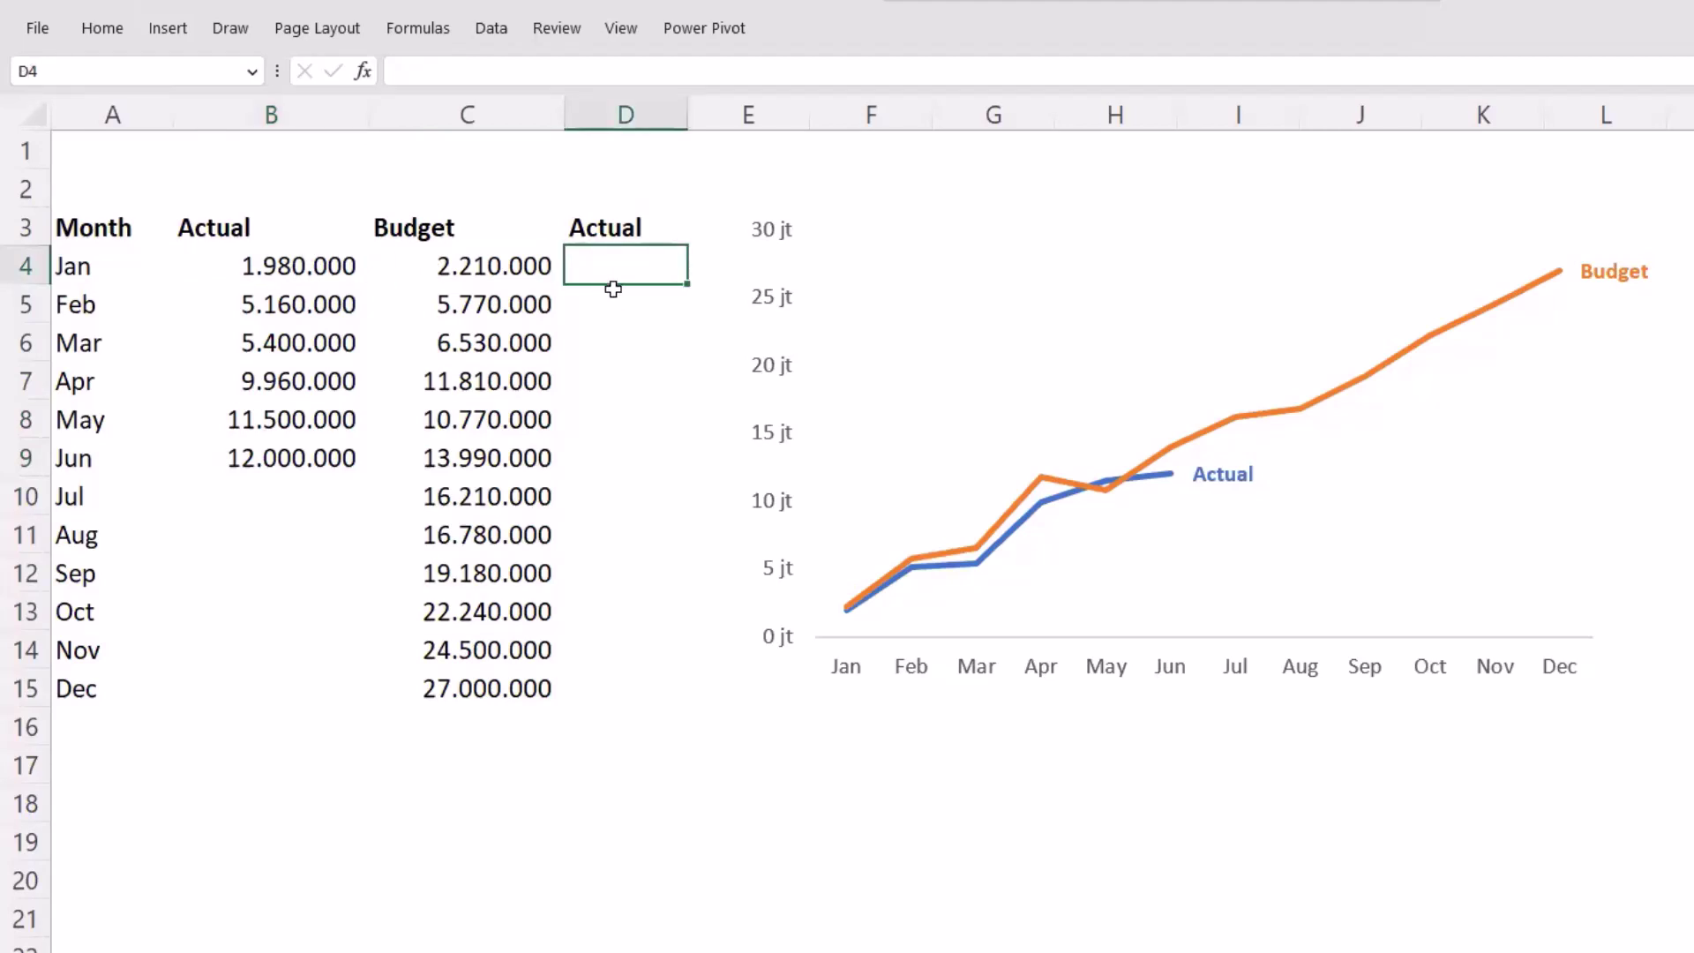
drag(617, 265, 605, 692)
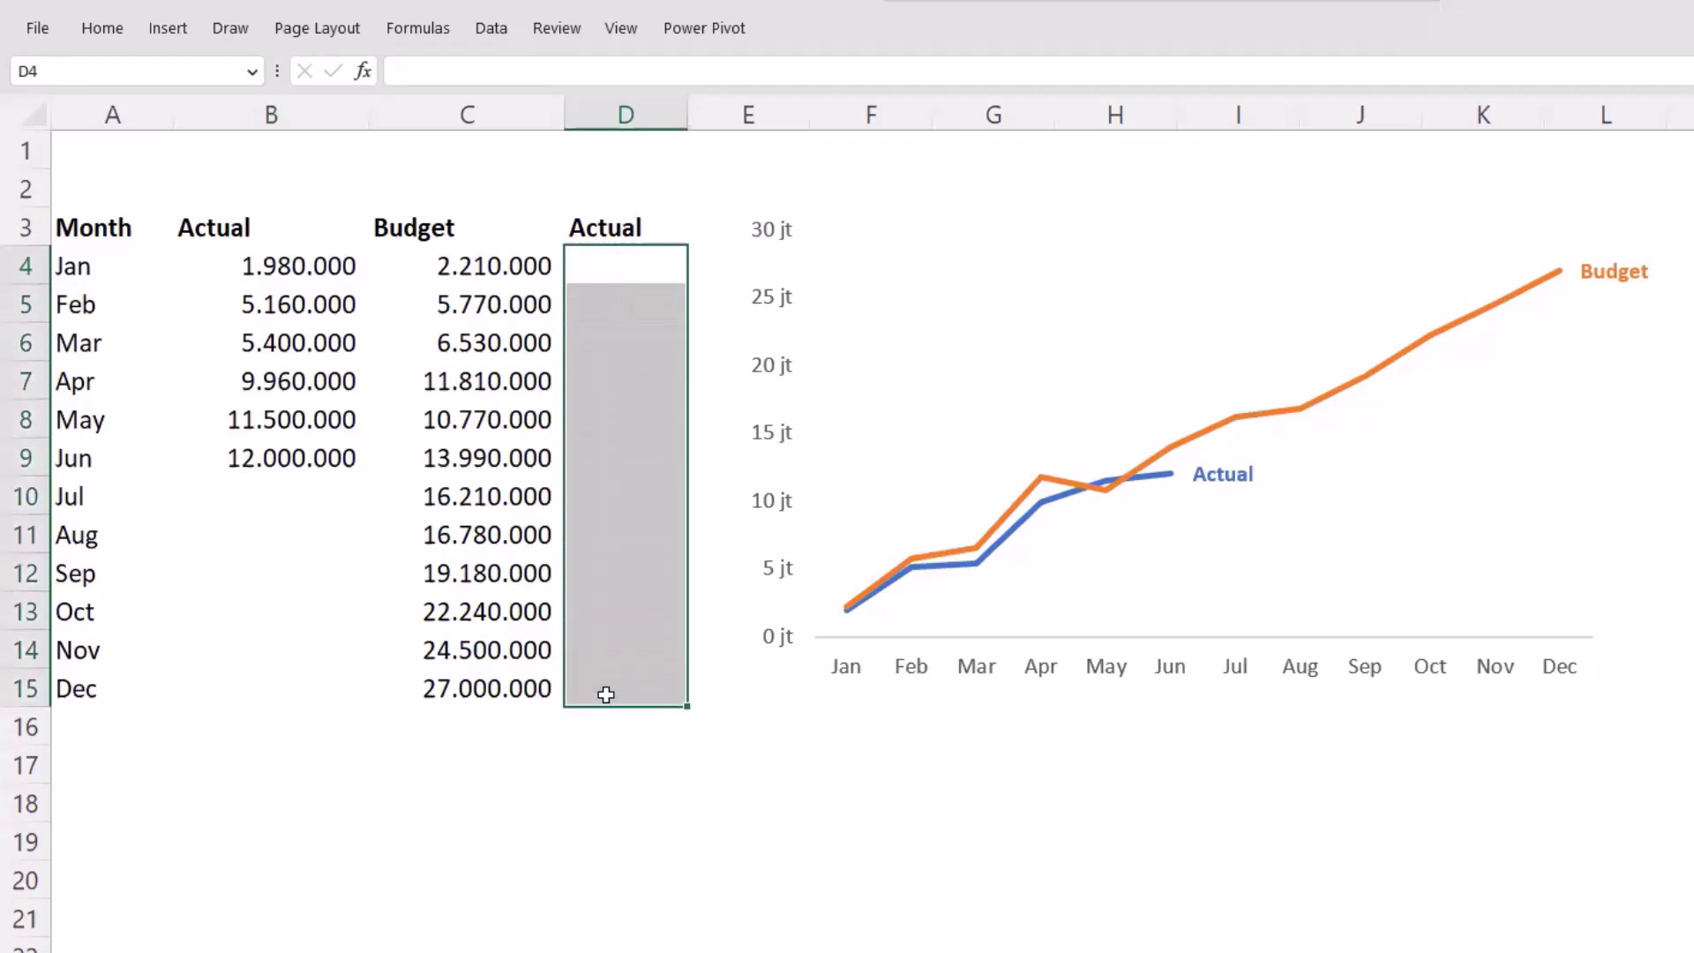
click(587, 462)
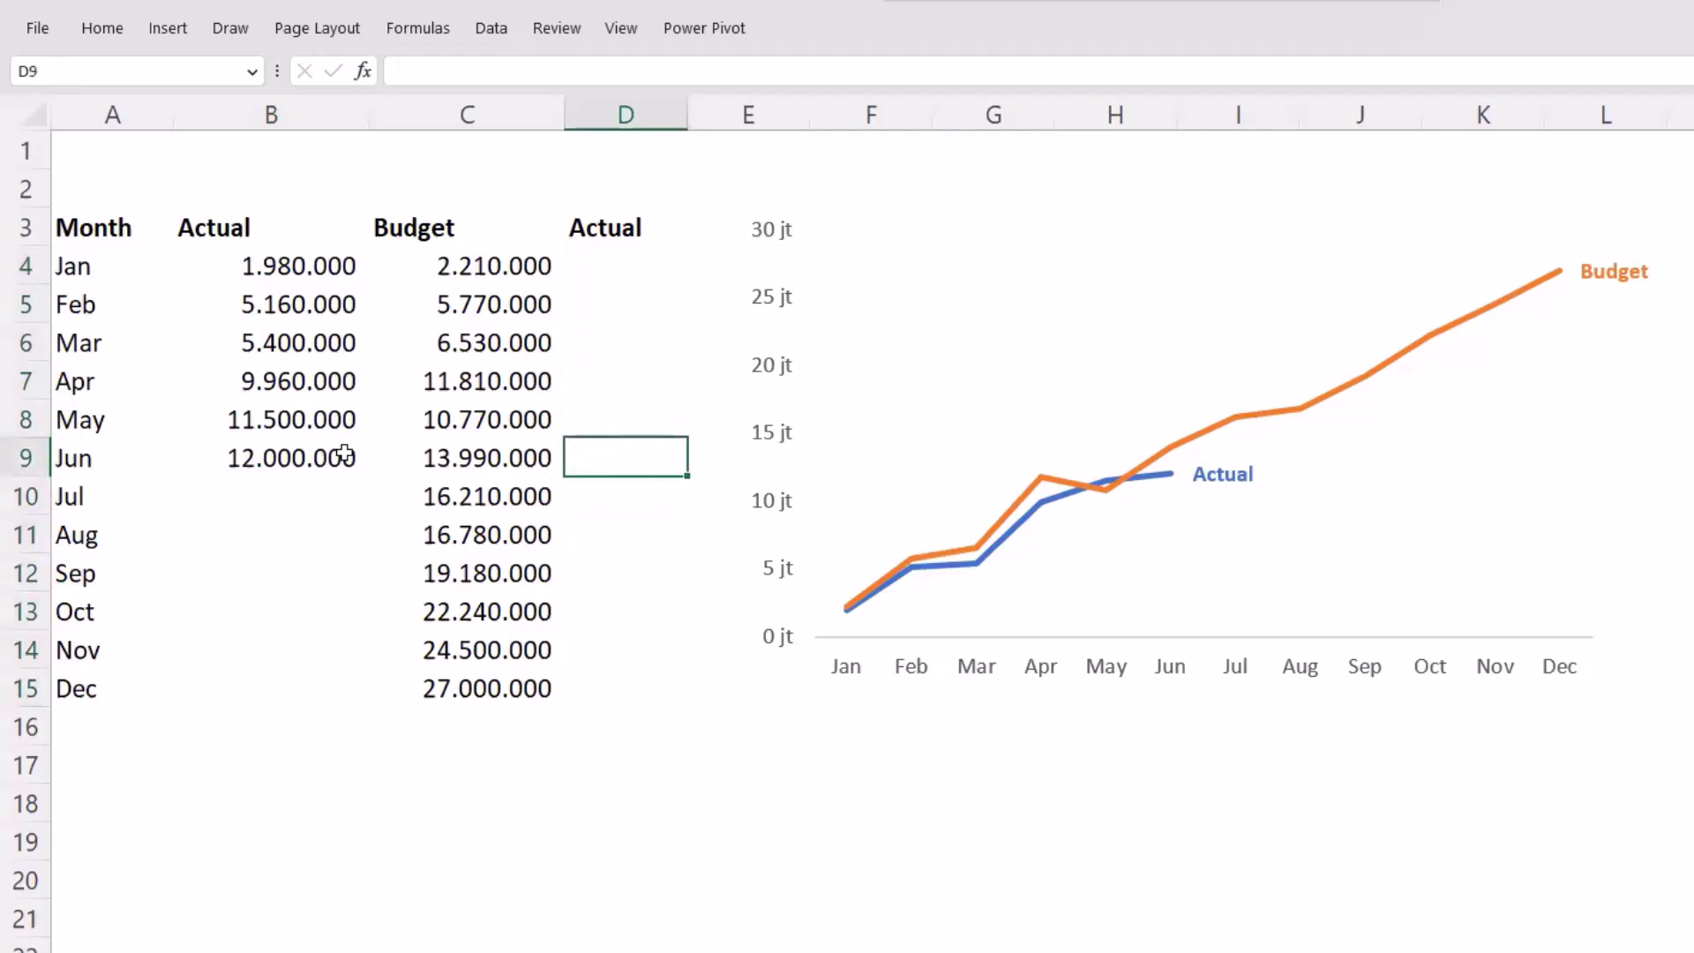
click(275, 459)
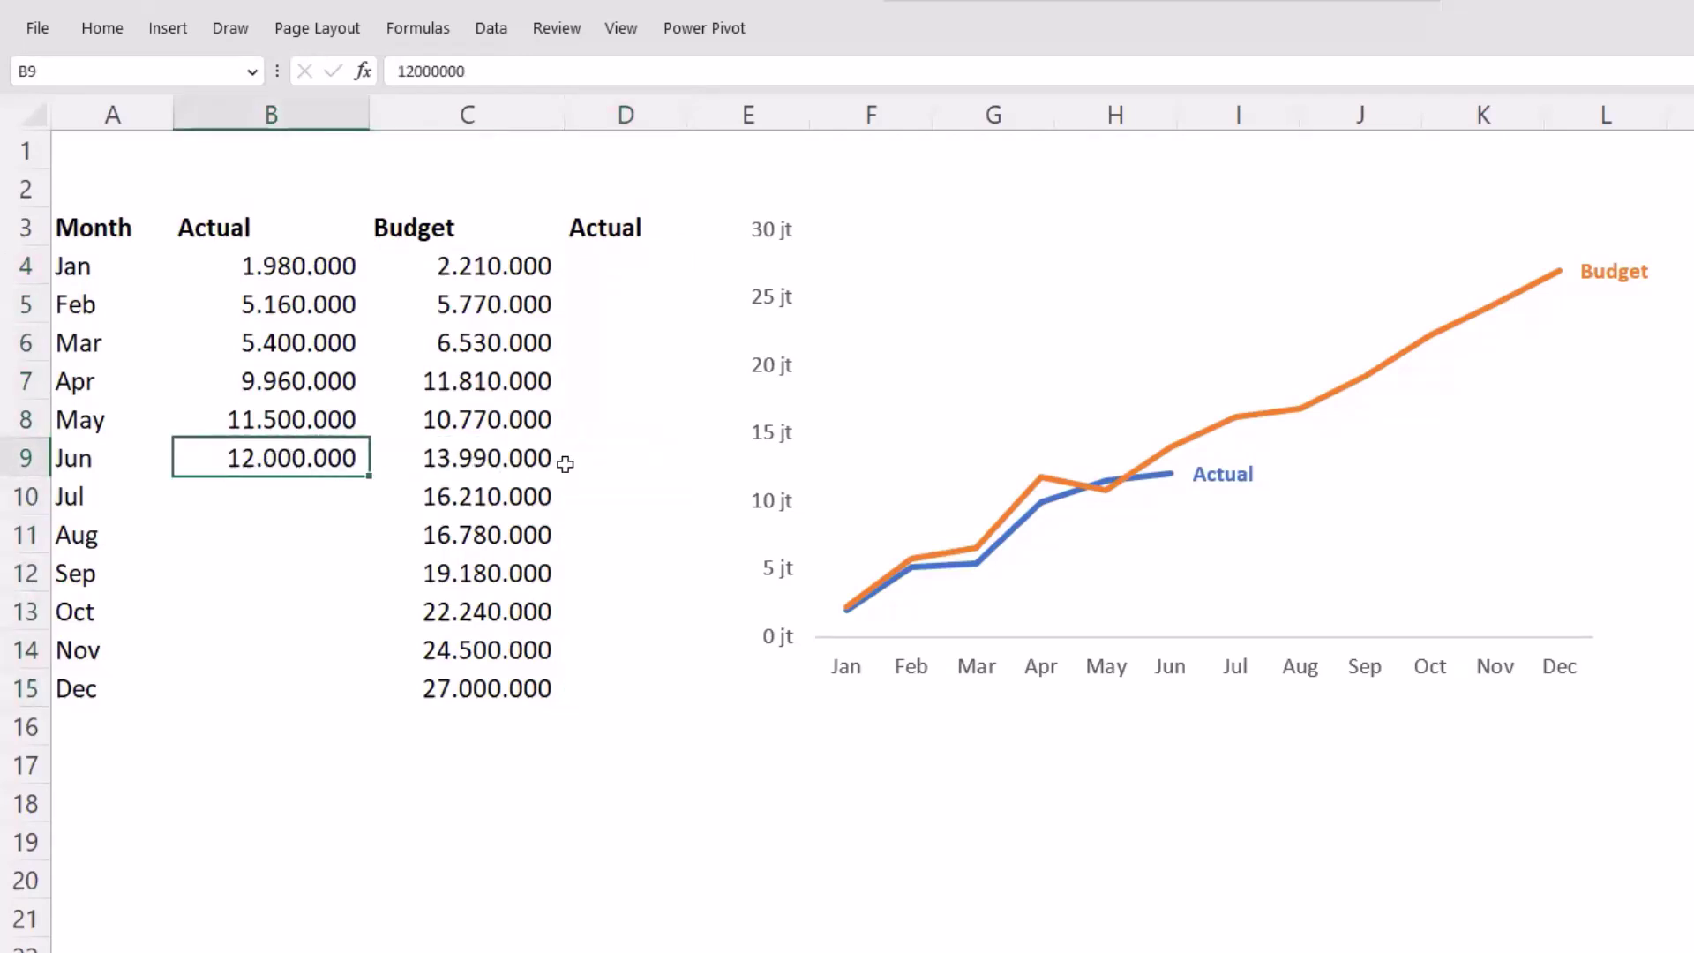
click(618, 461)
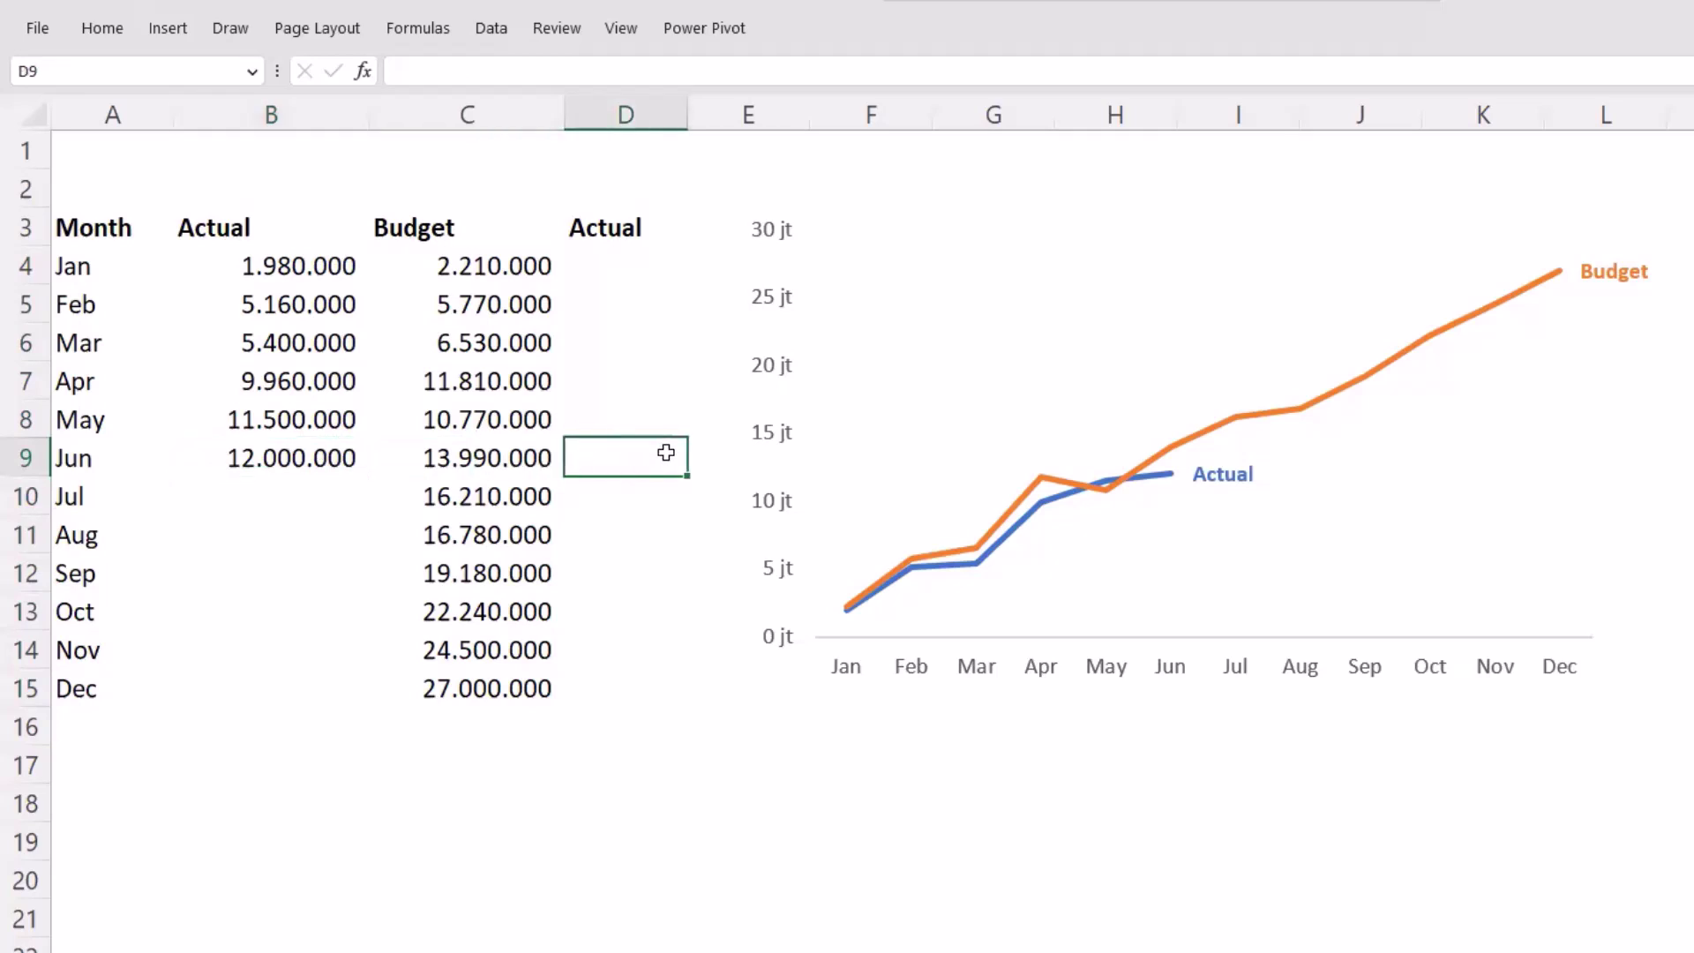
click(644, 262)
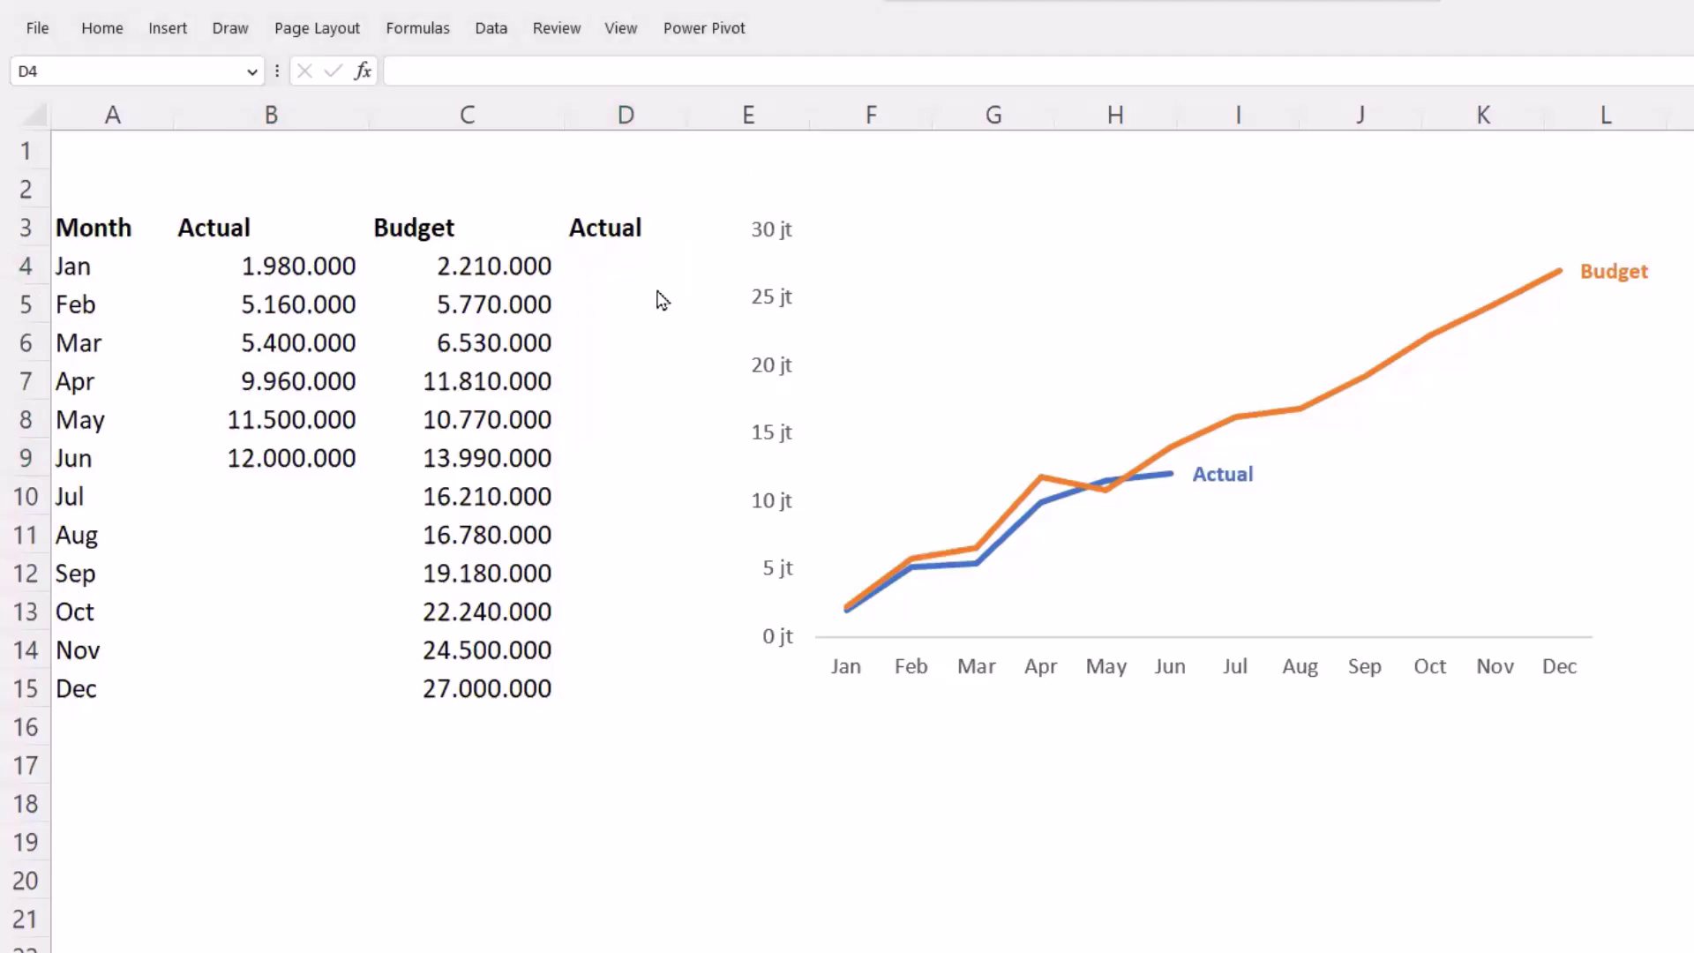
click(644, 267)
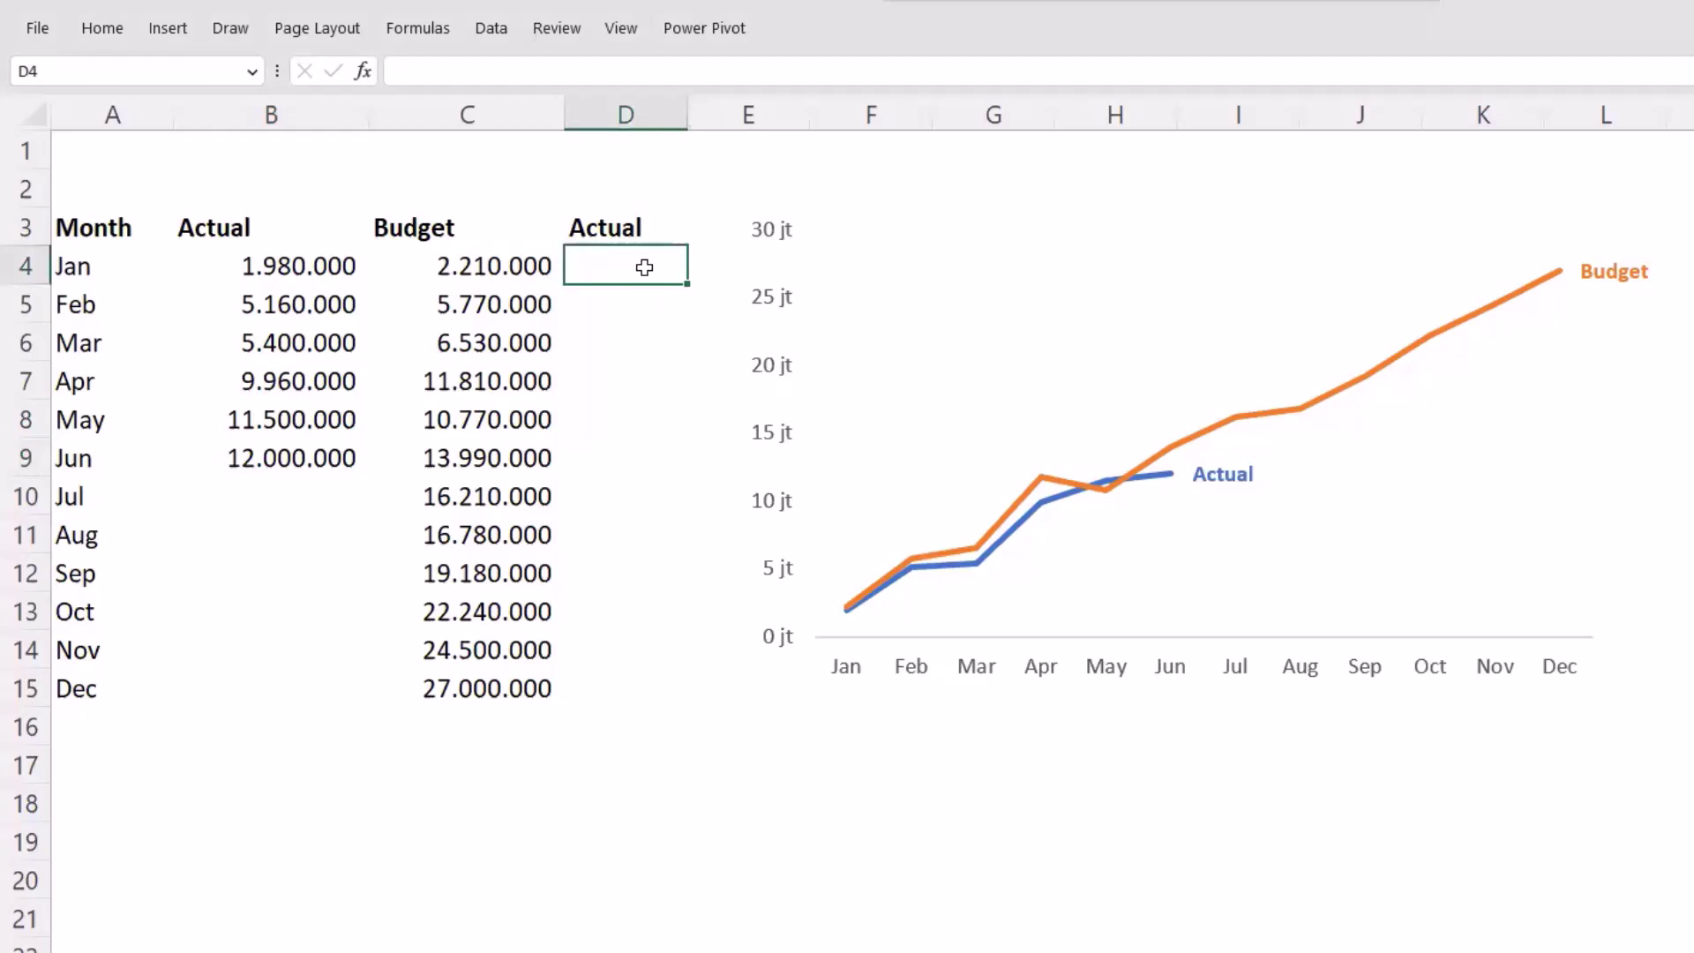
text(=if)
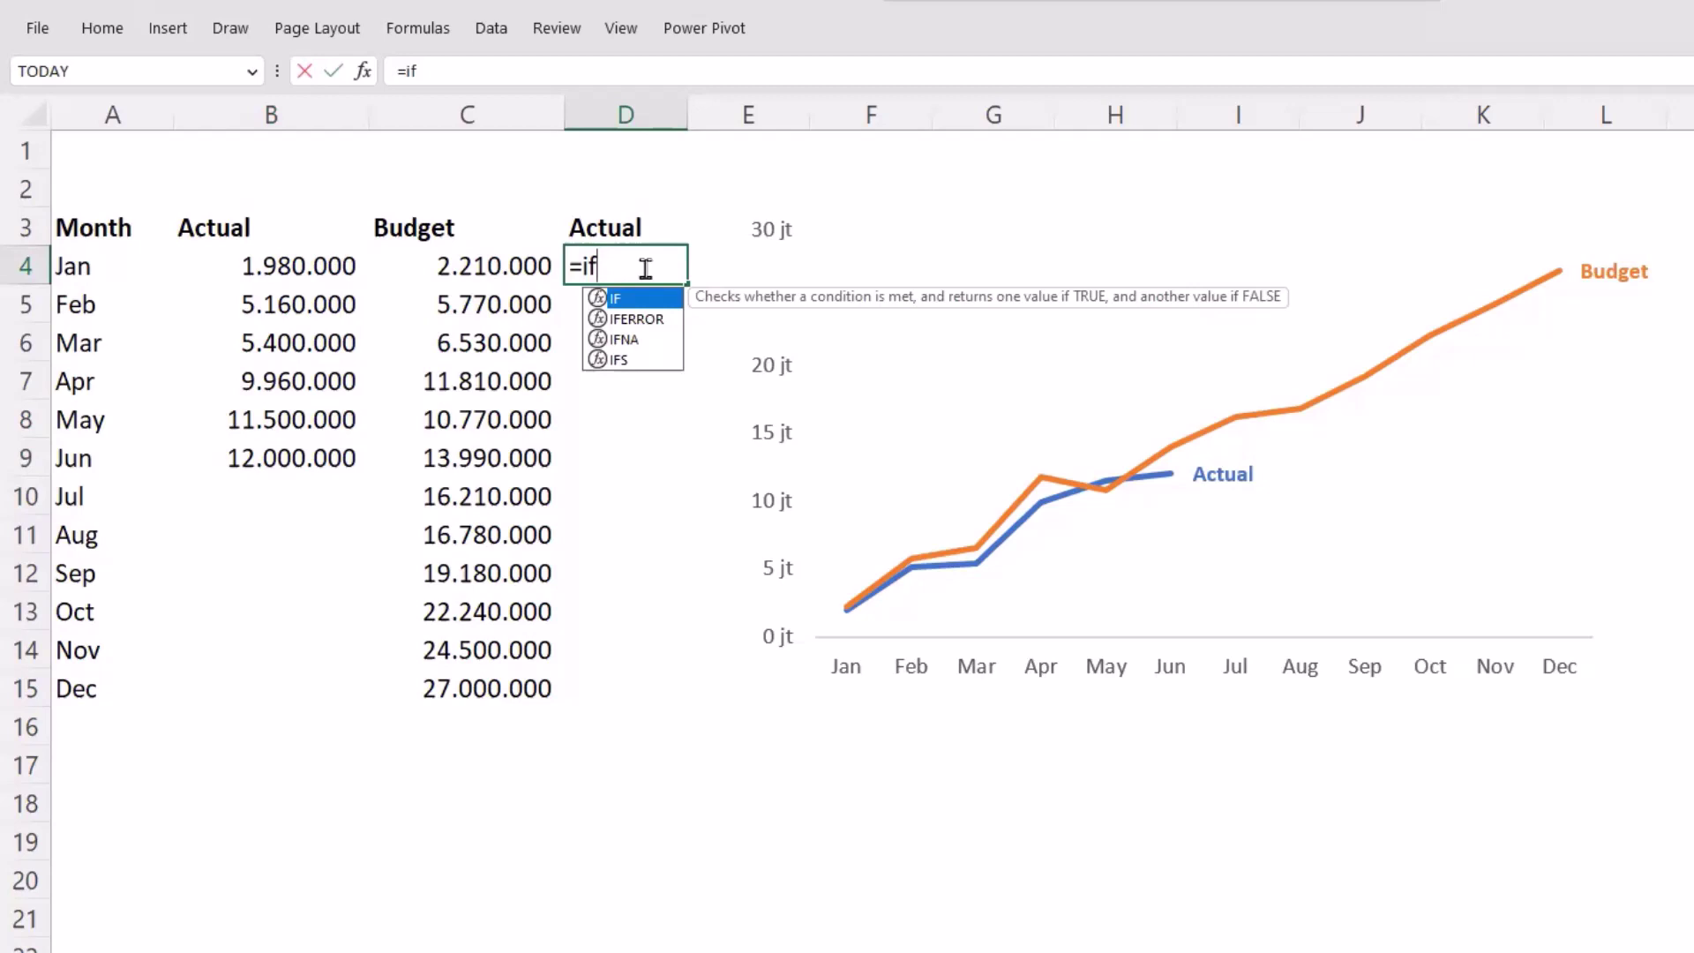
key(Escape)
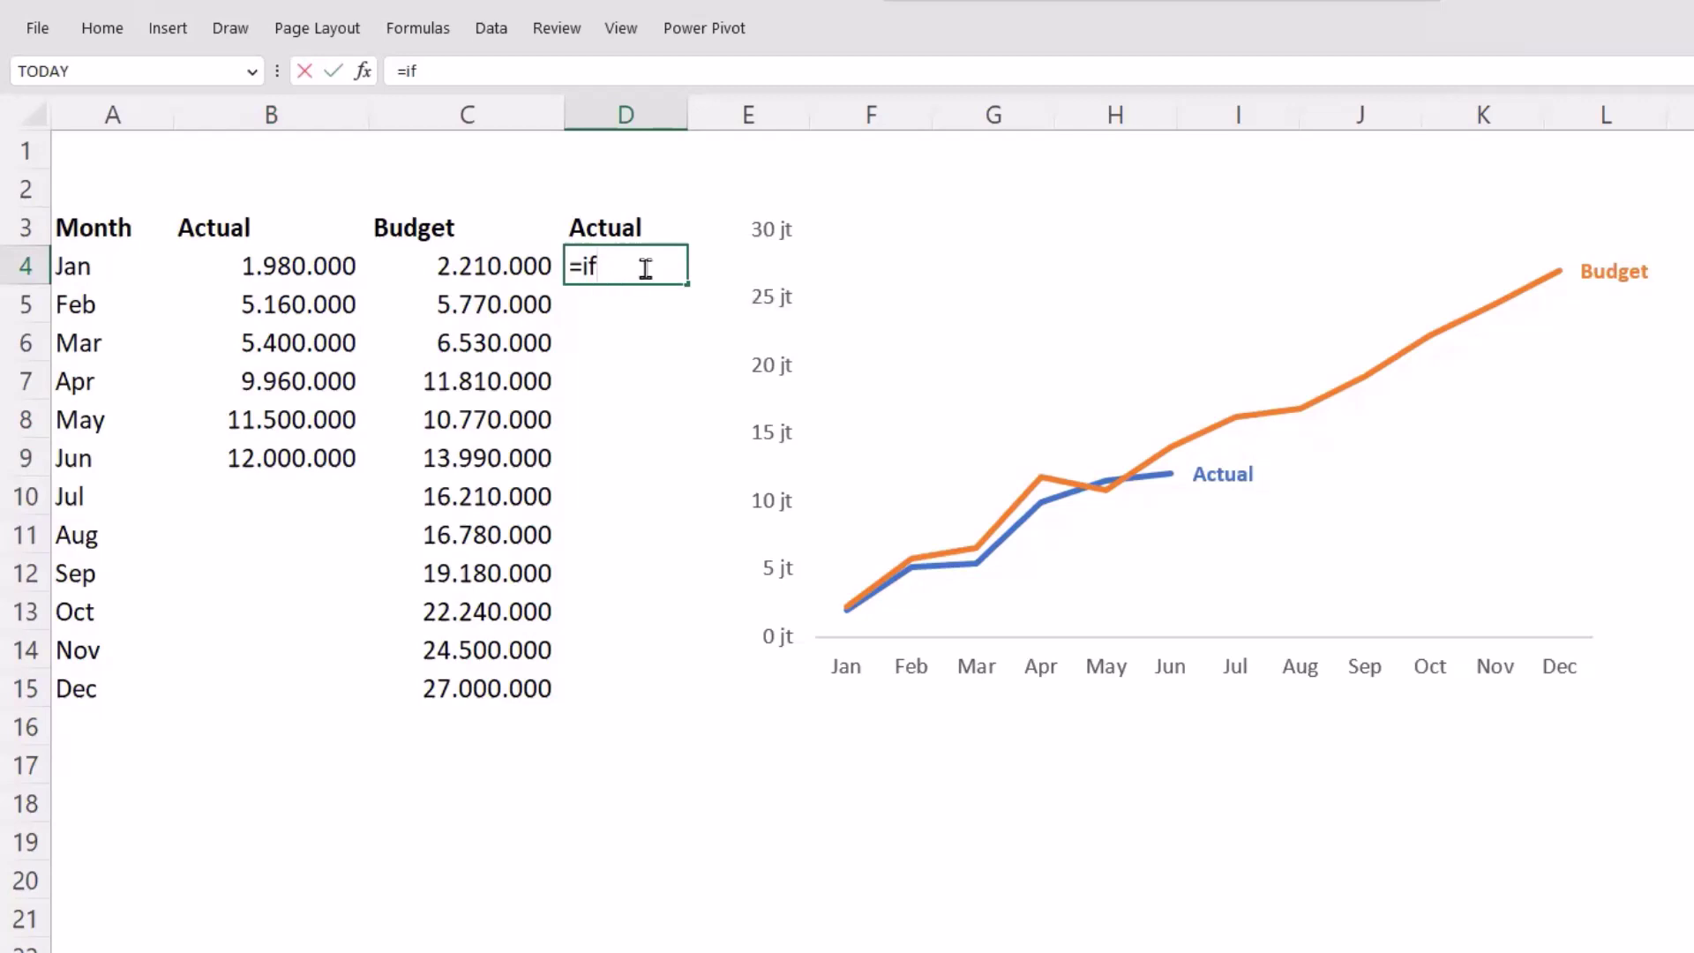
key(Escape)
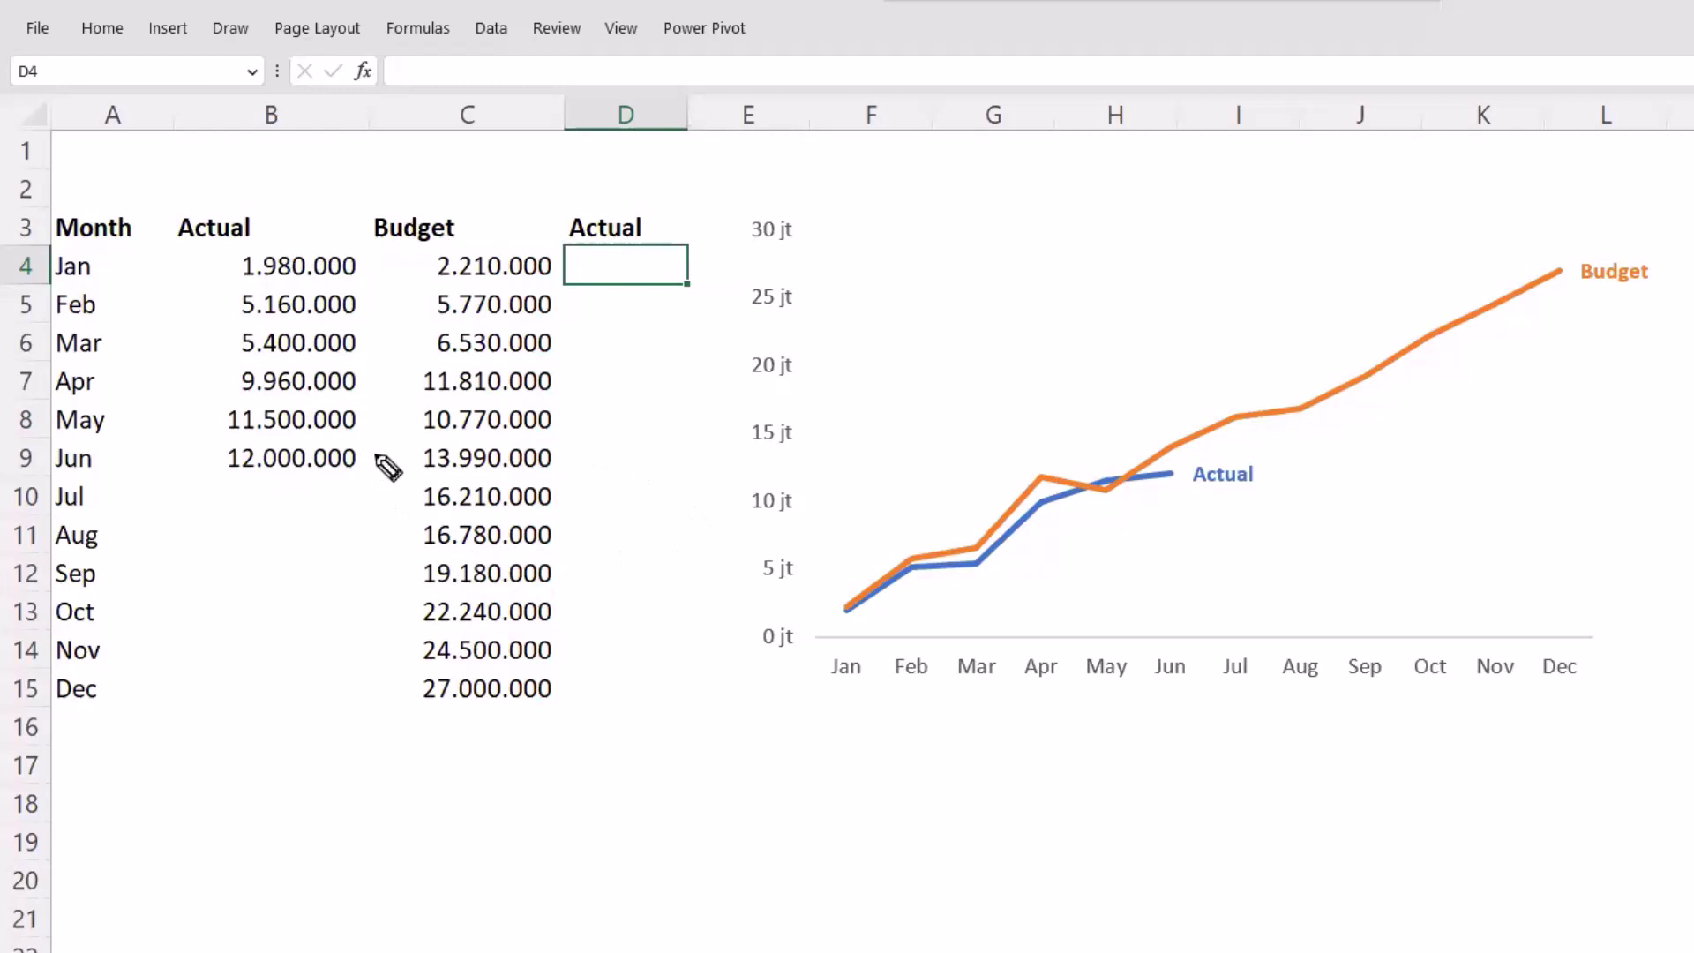
drag(376, 456, 367, 457)
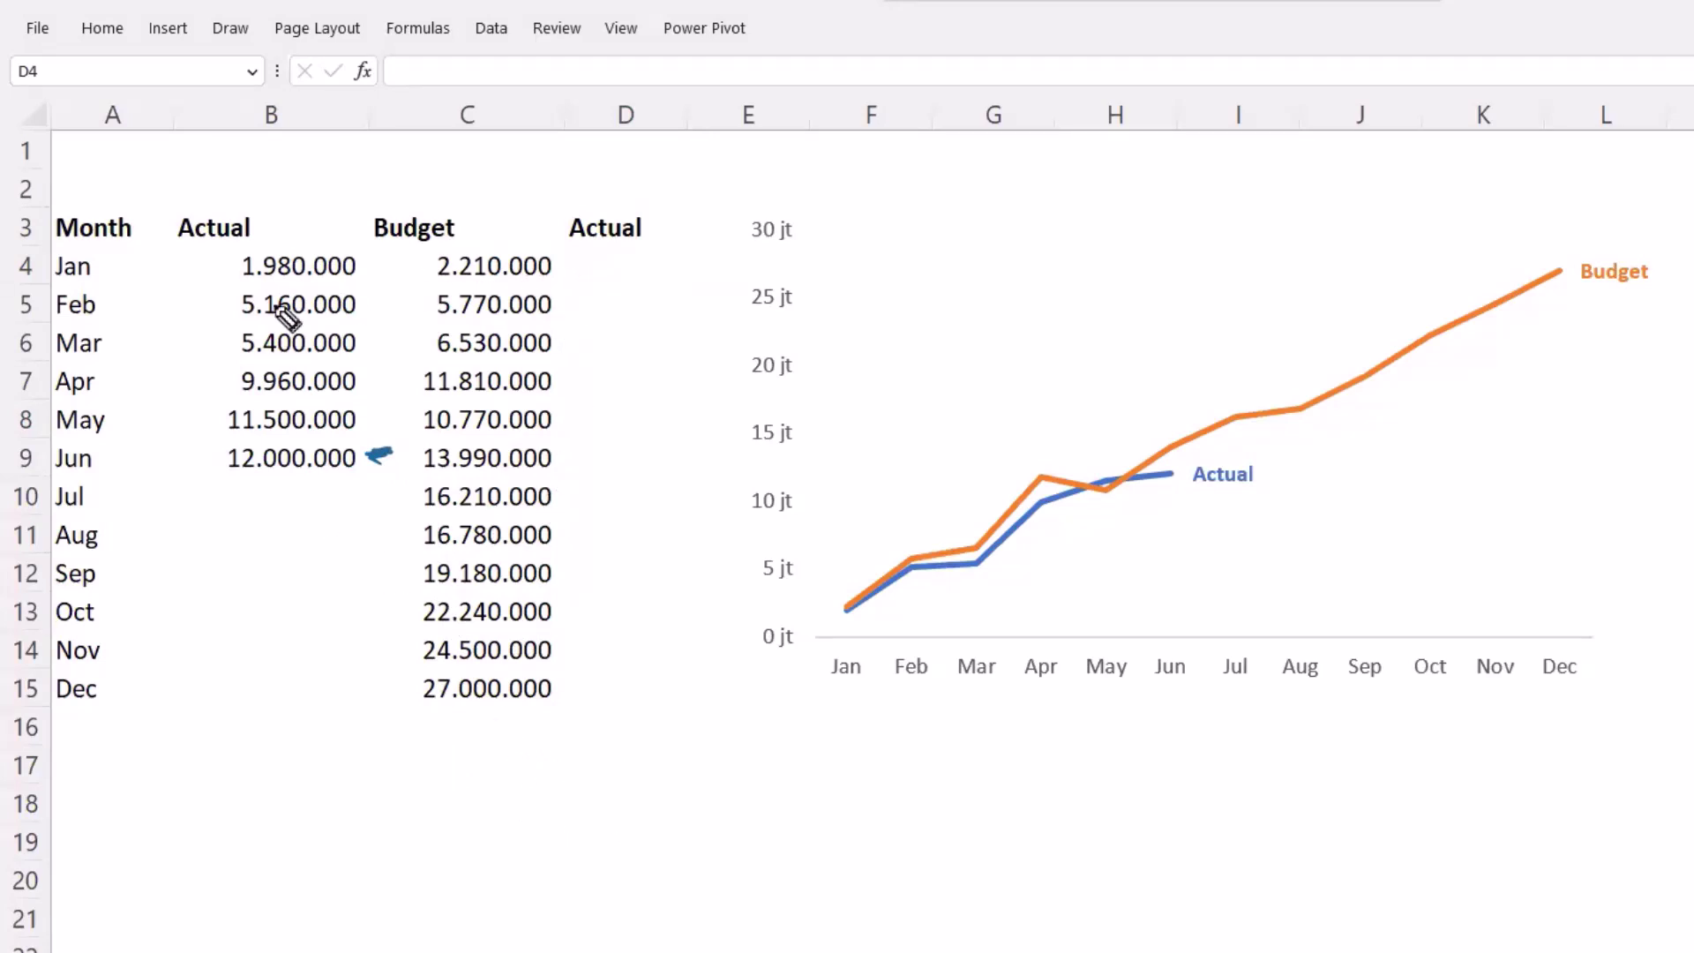
mouse_move(313, 232)
mouse_down()
mouse_move(232, 258)
mouse_move(265, 284)
mouse_move(380, 273)
mouse_move(346, 244)
mouse_up()
mouse_move(574, 247)
mouse_down()
mouse_move(628, 282)
mouse_move(675, 251)
mouse_move(572, 248)
mouse_up()
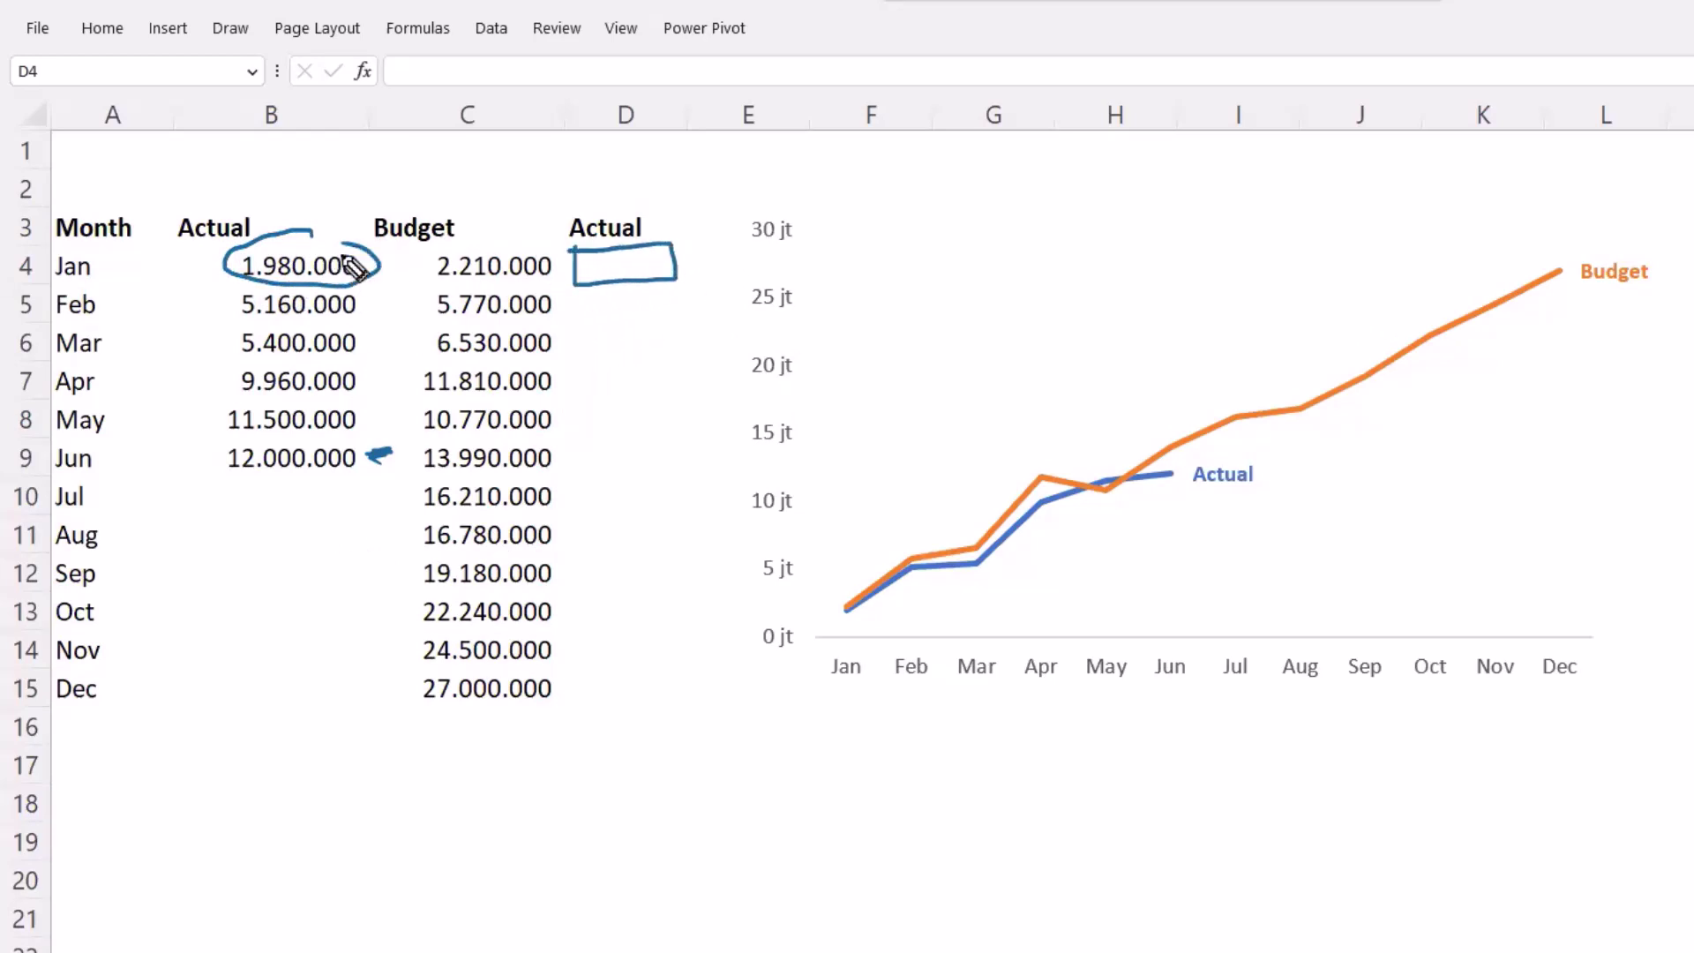
mouse_move(371, 288)
mouse_down()
mouse_move(231, 310)
mouse_move(353, 328)
mouse_move(419, 297)
mouse_up()
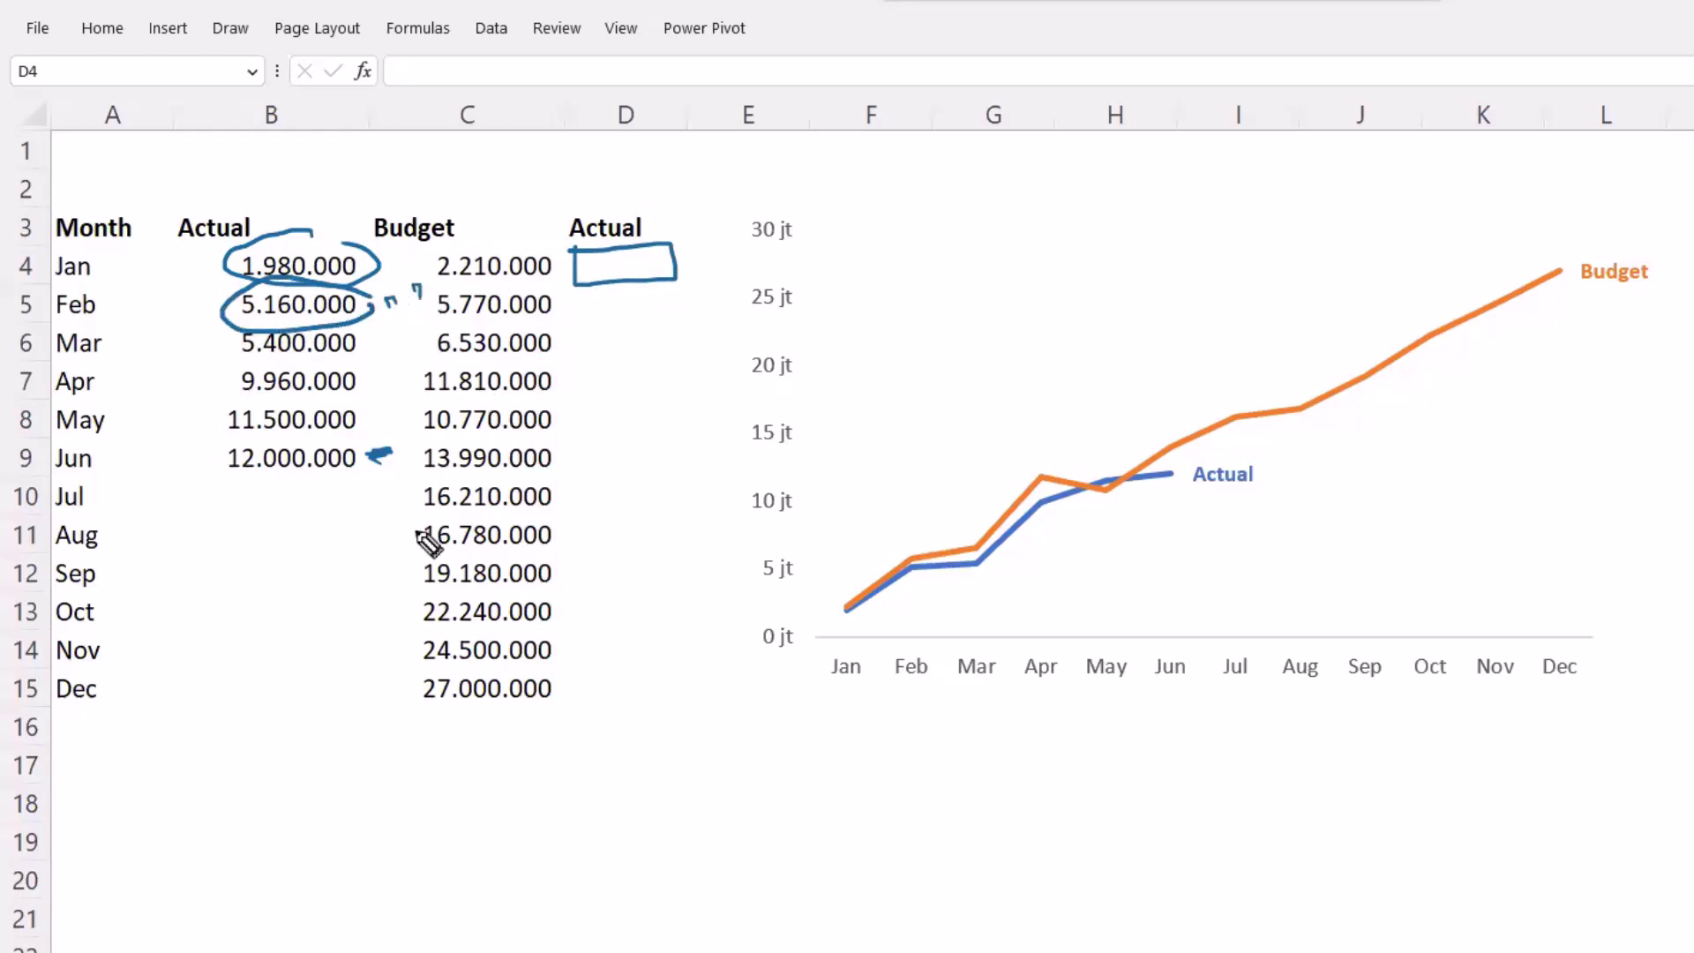
mouse_move(221, 446)
mouse_down()
mouse_move(231, 523)
mouse_move(378, 512)
mouse_move(337, 439)
mouse_move(233, 435)
mouse_up()
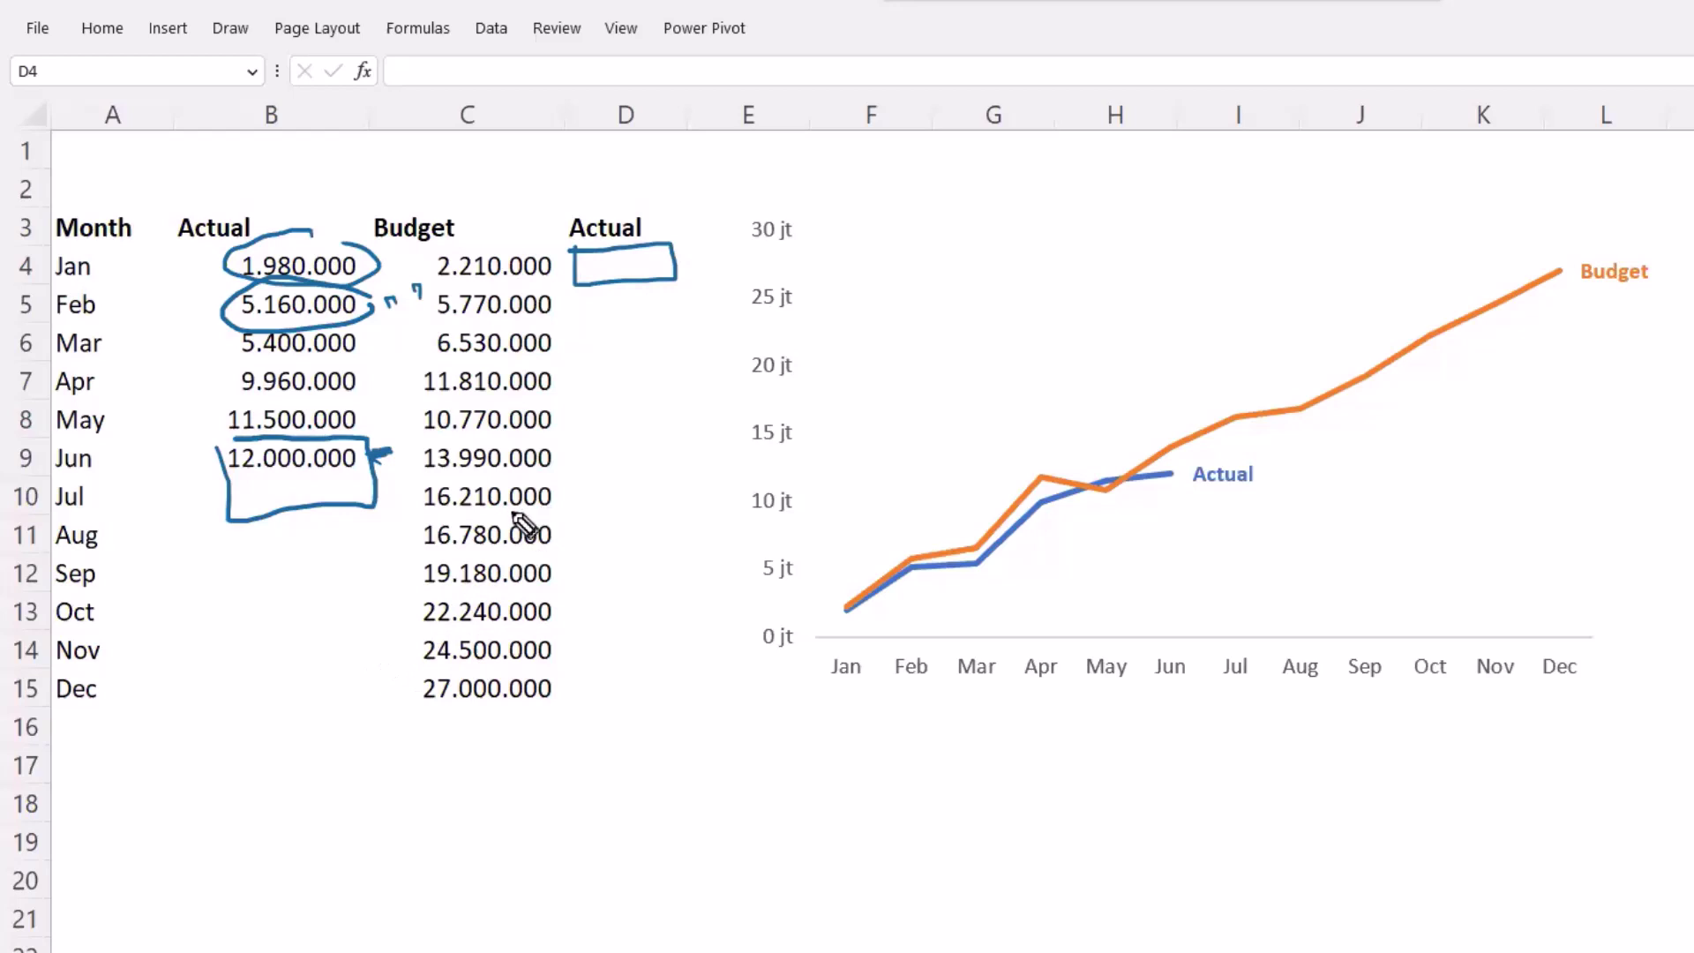
key(Escape)
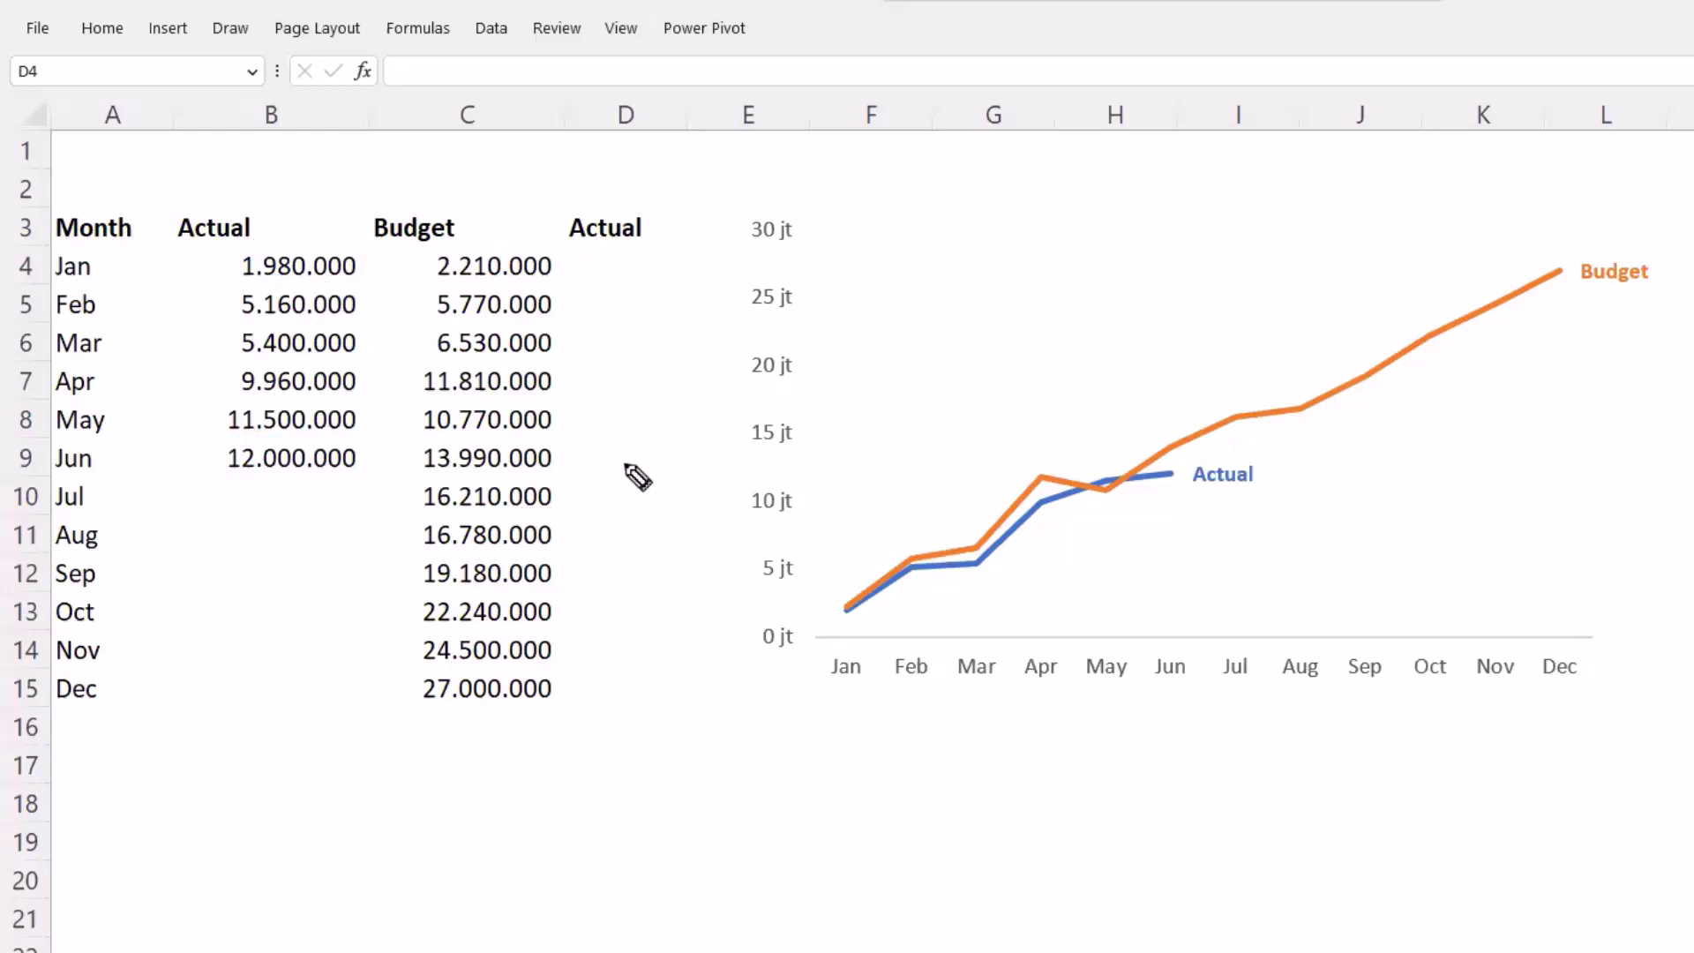
- Enter the formula =AND(B4<>"";B5="") in cell D4 to test for the last filled Actual month
click(627, 265)
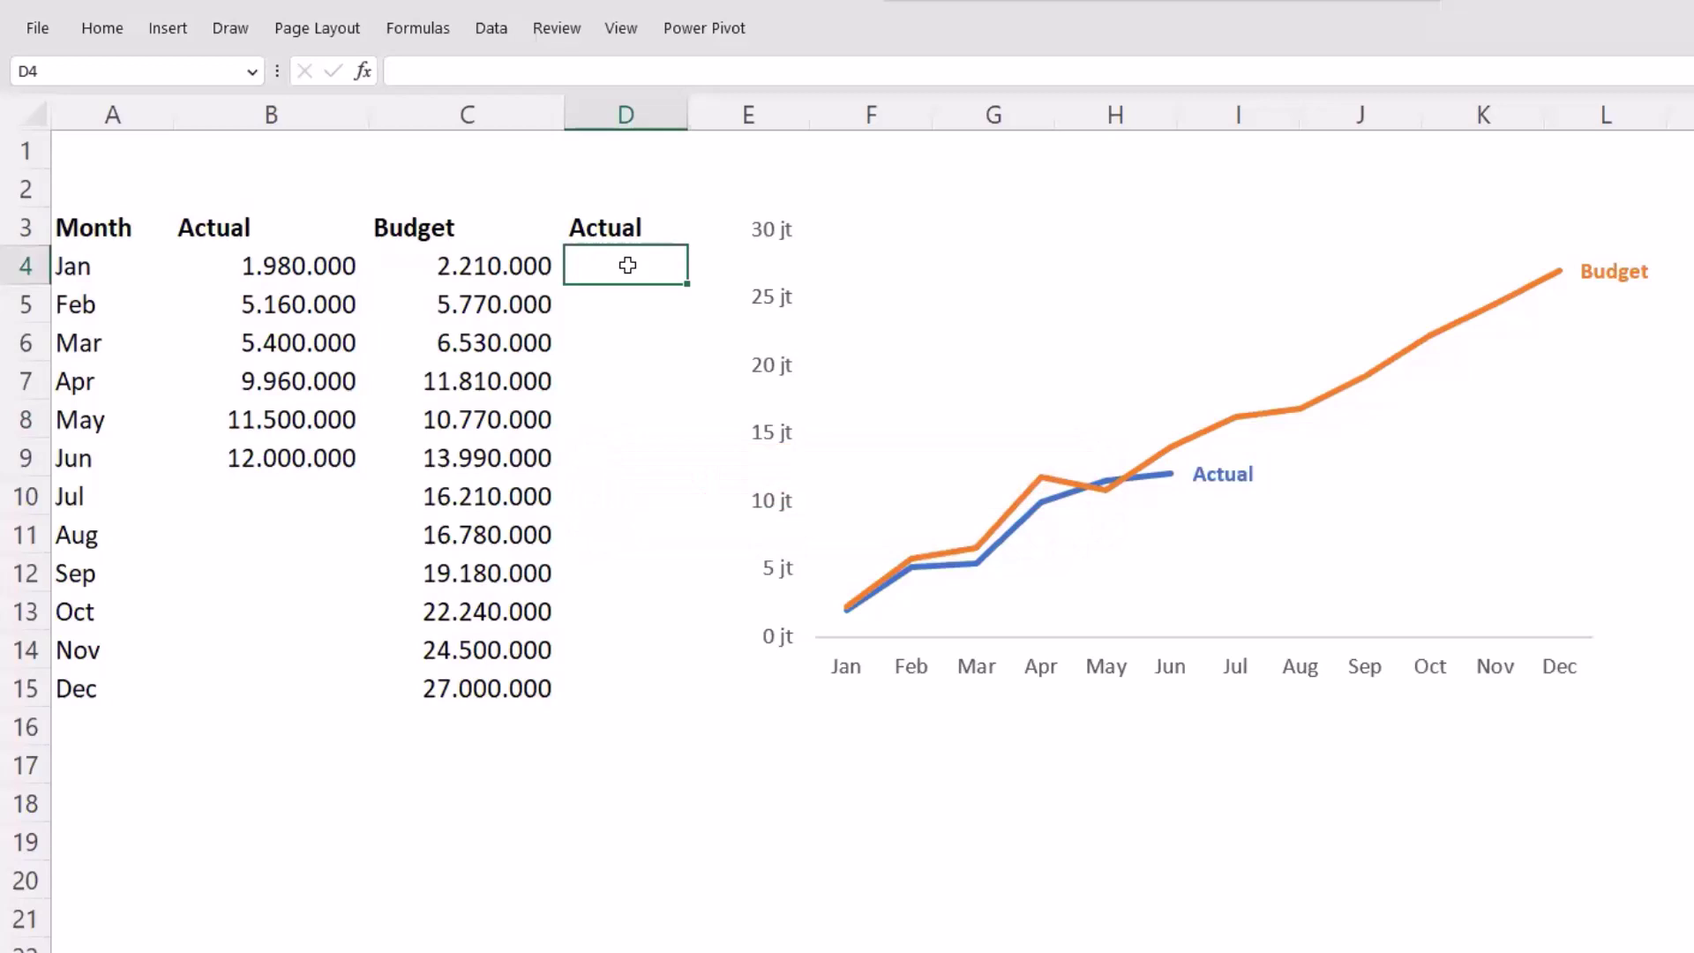
text(=and)
key(Tab)
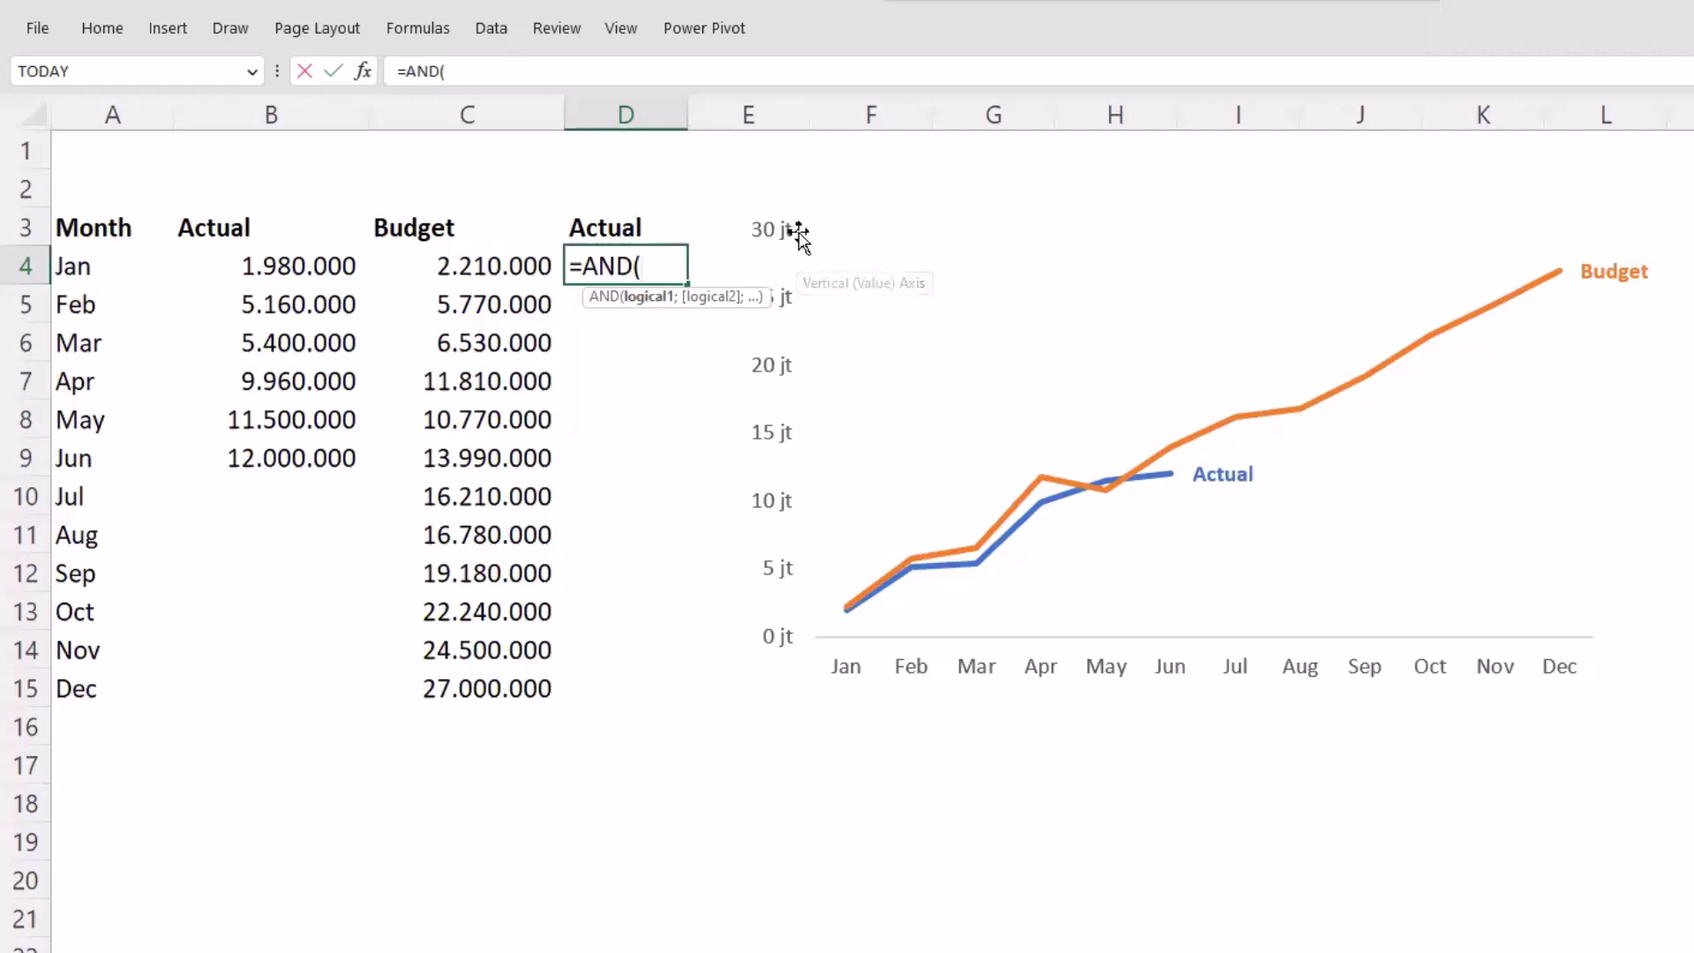
click(326, 265)
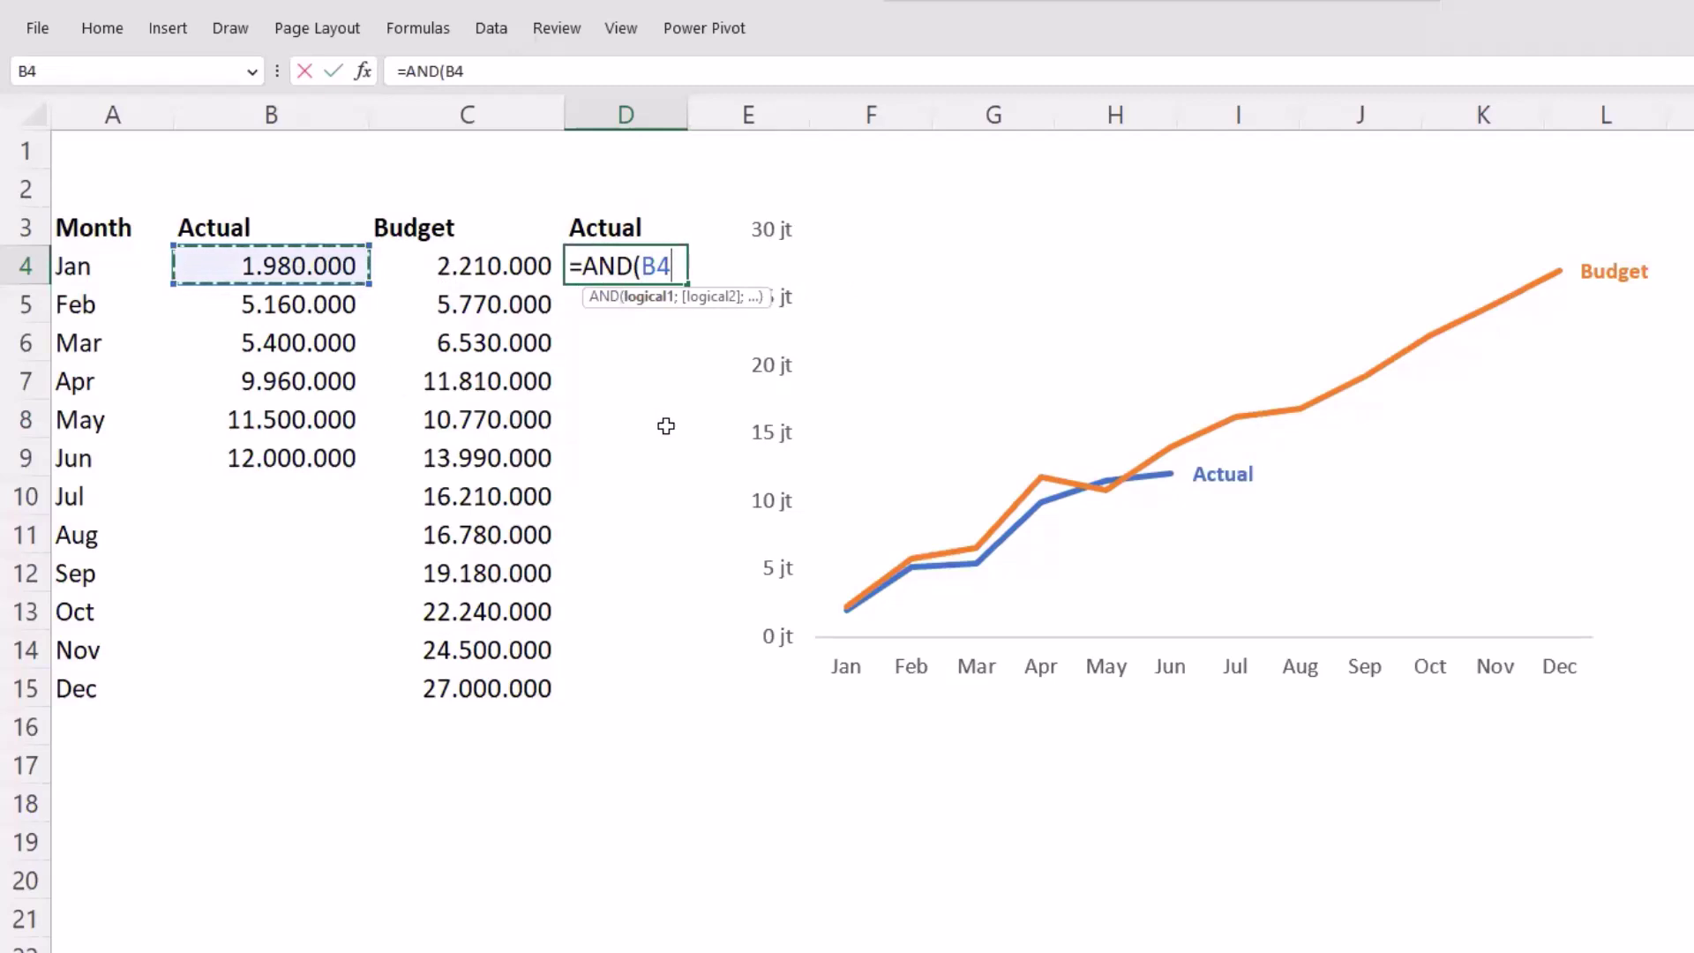
text(<>)
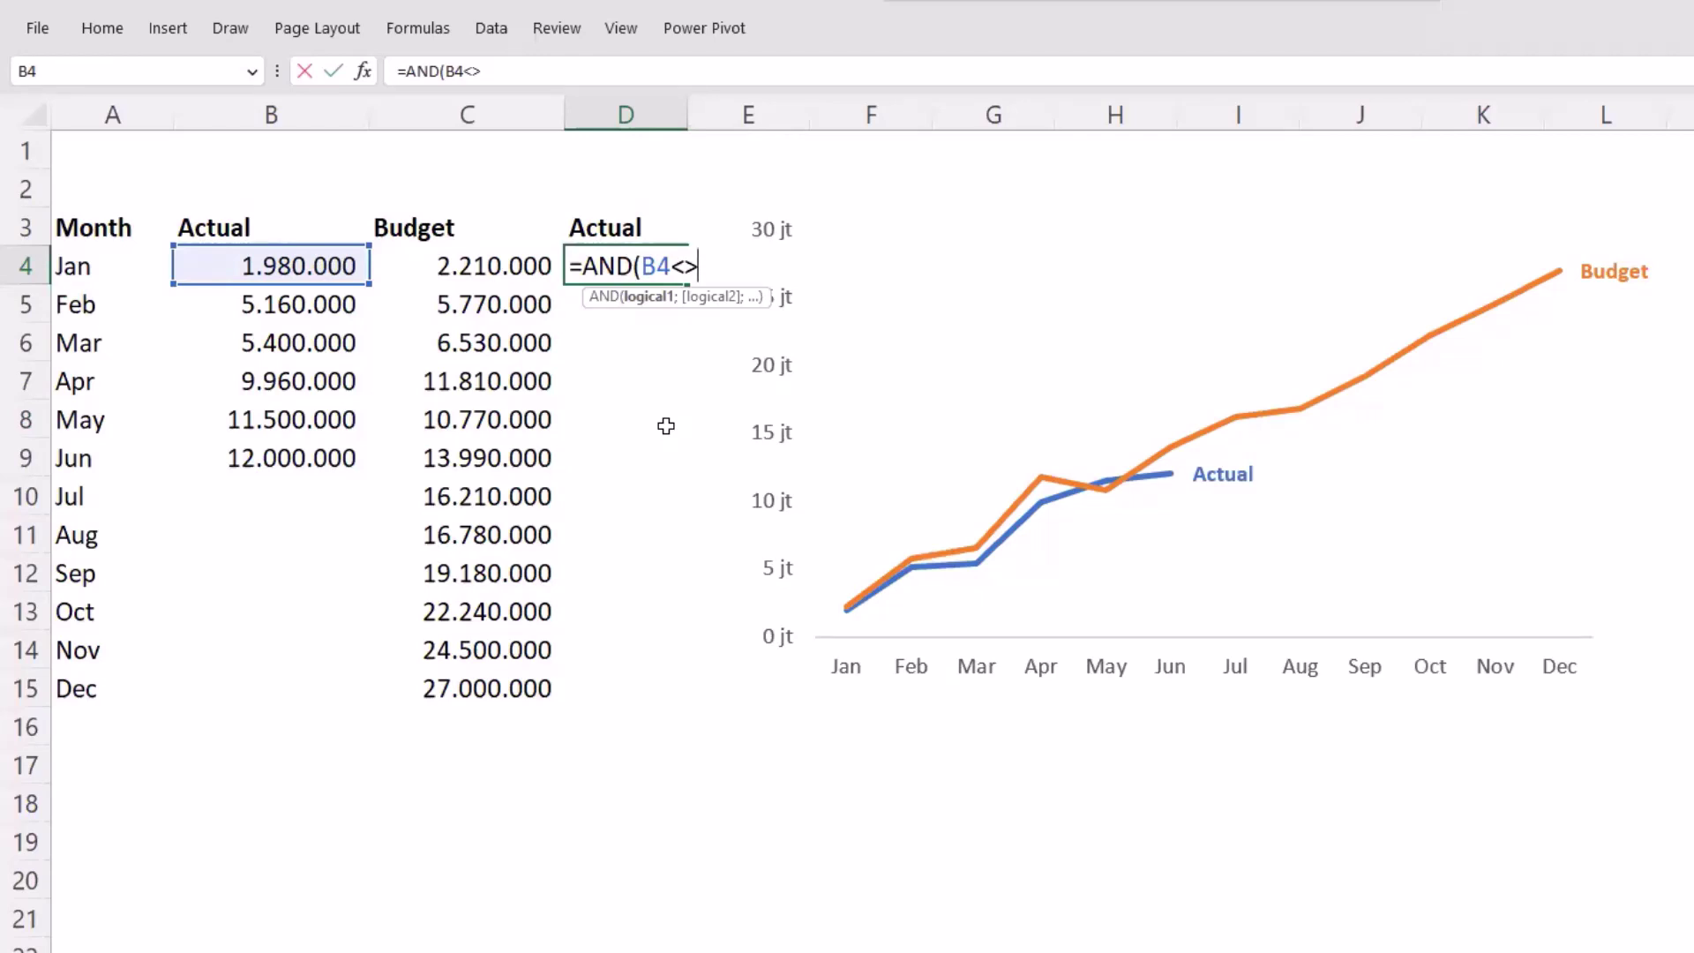
text(")
text(";)
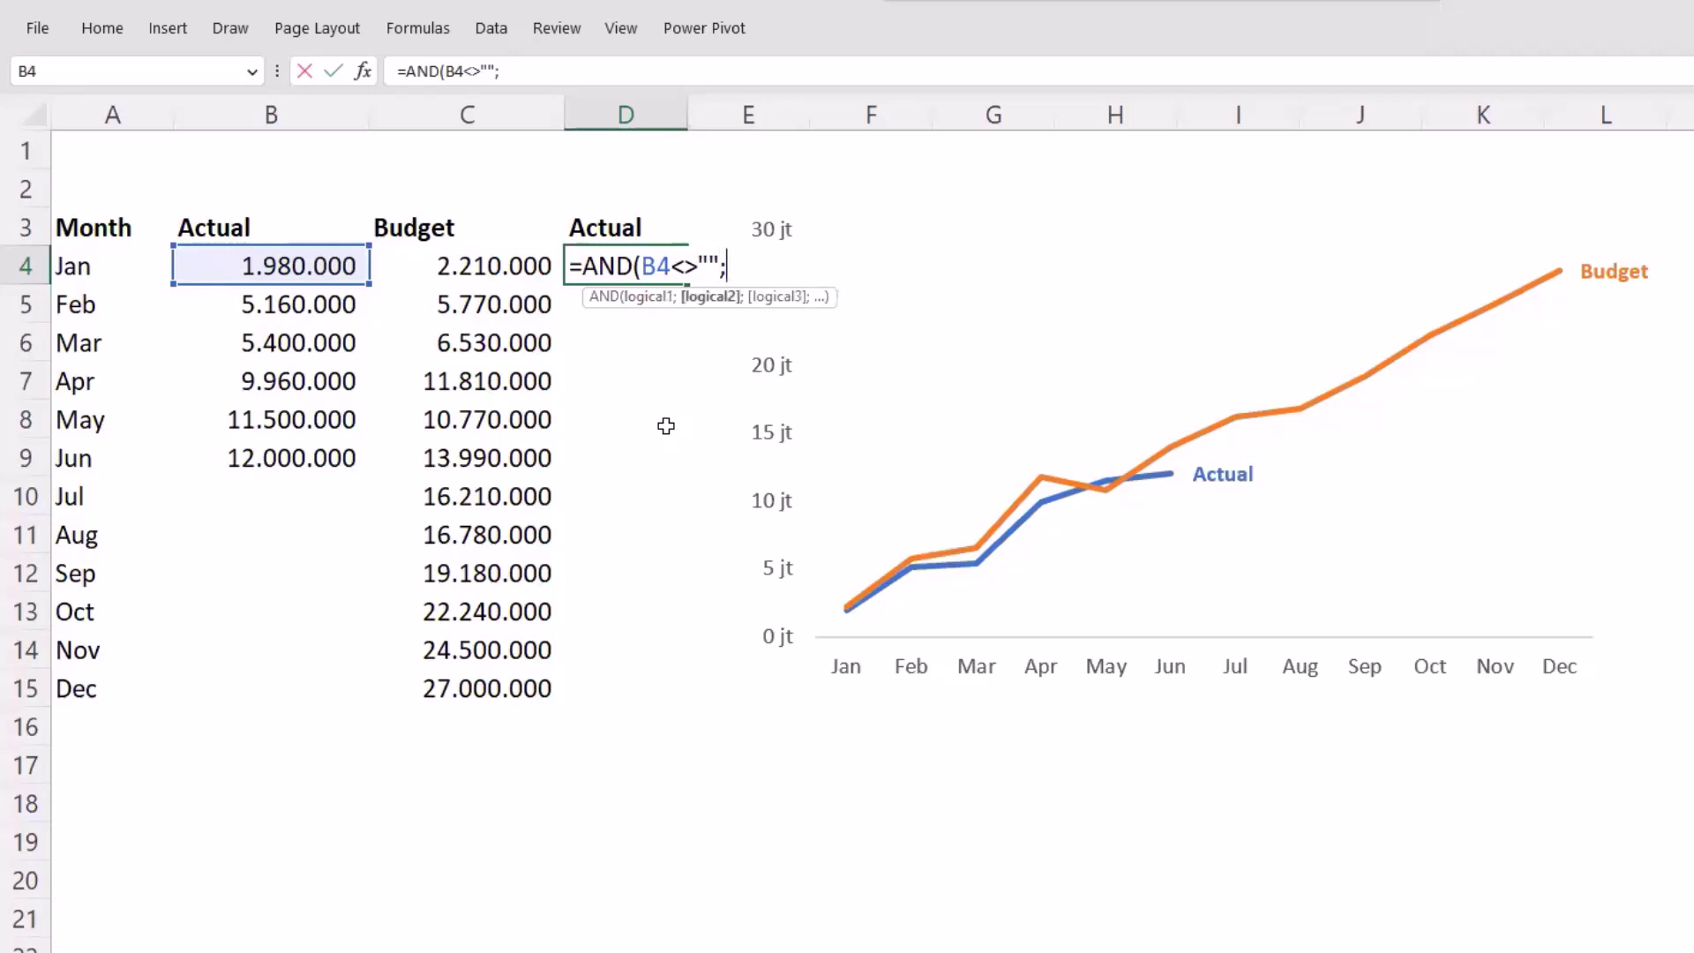
click(325, 304)
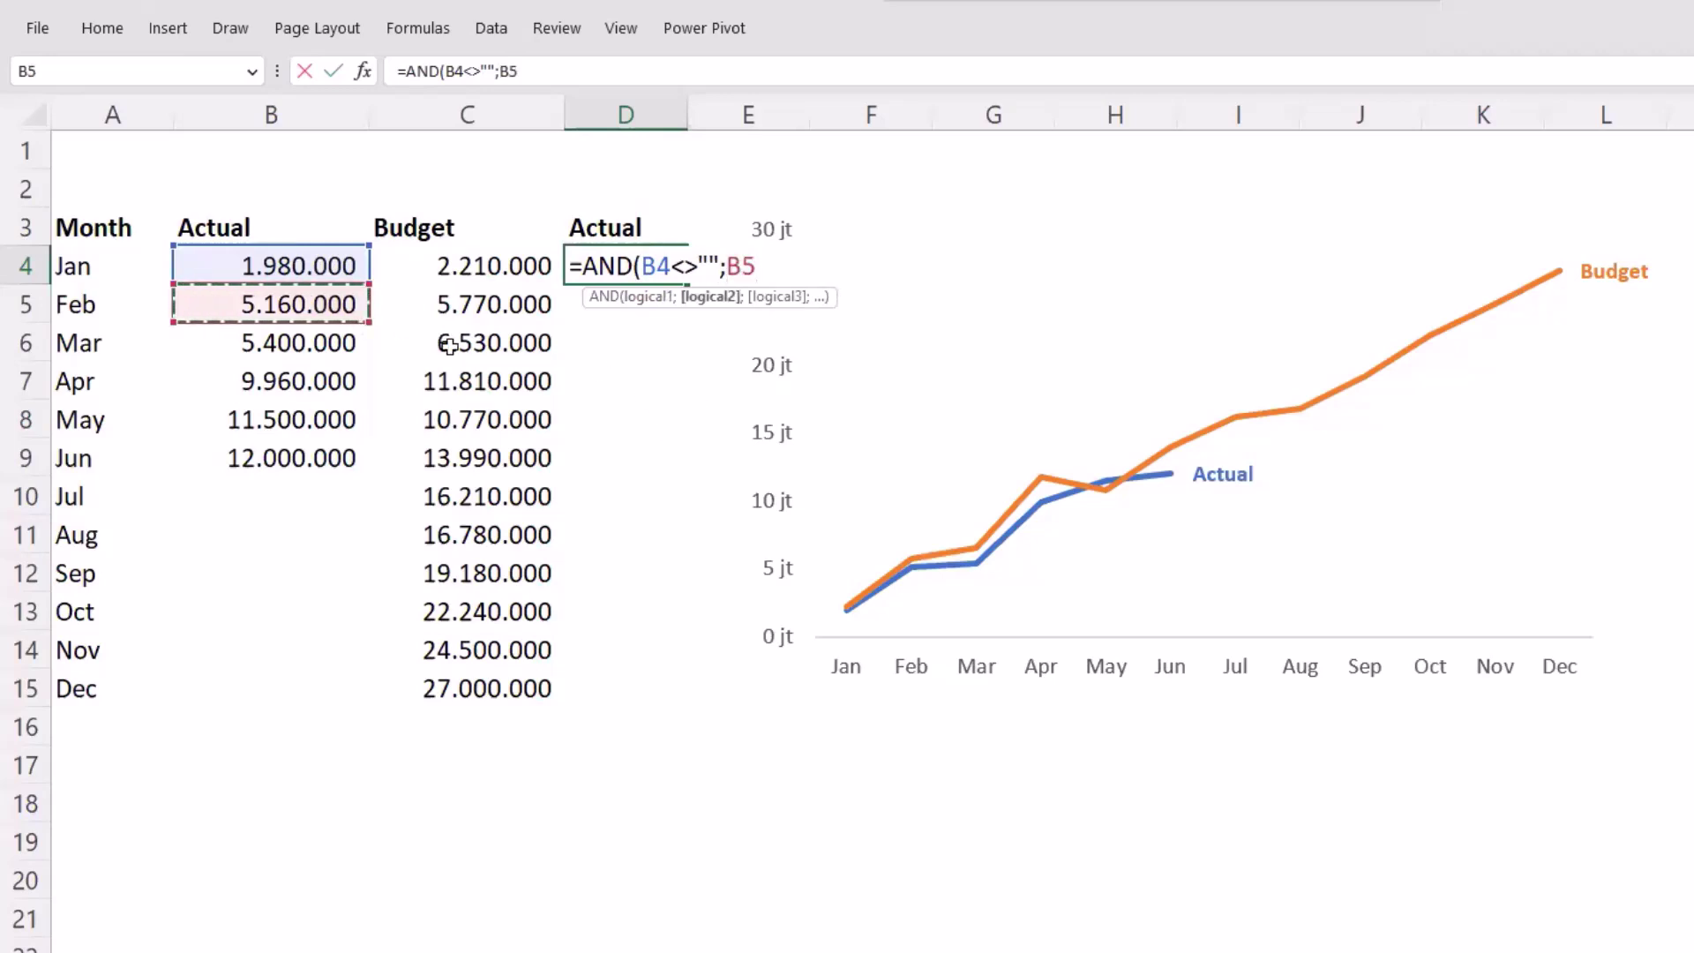
text(="")
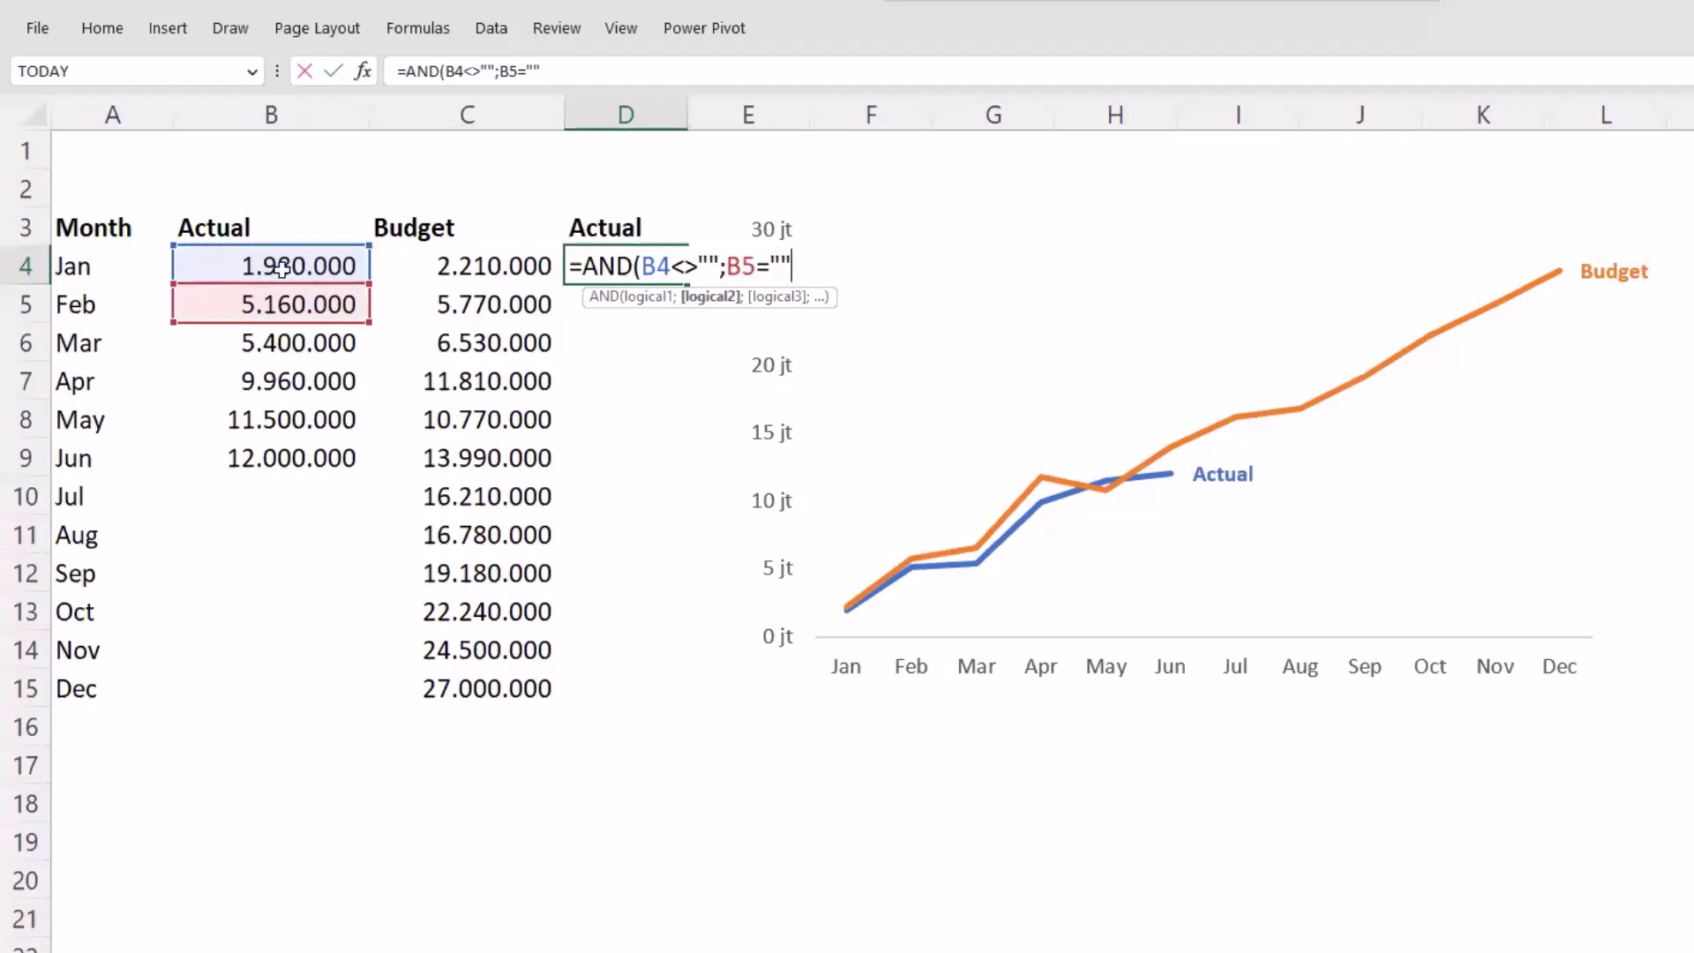
text())
key(Return)
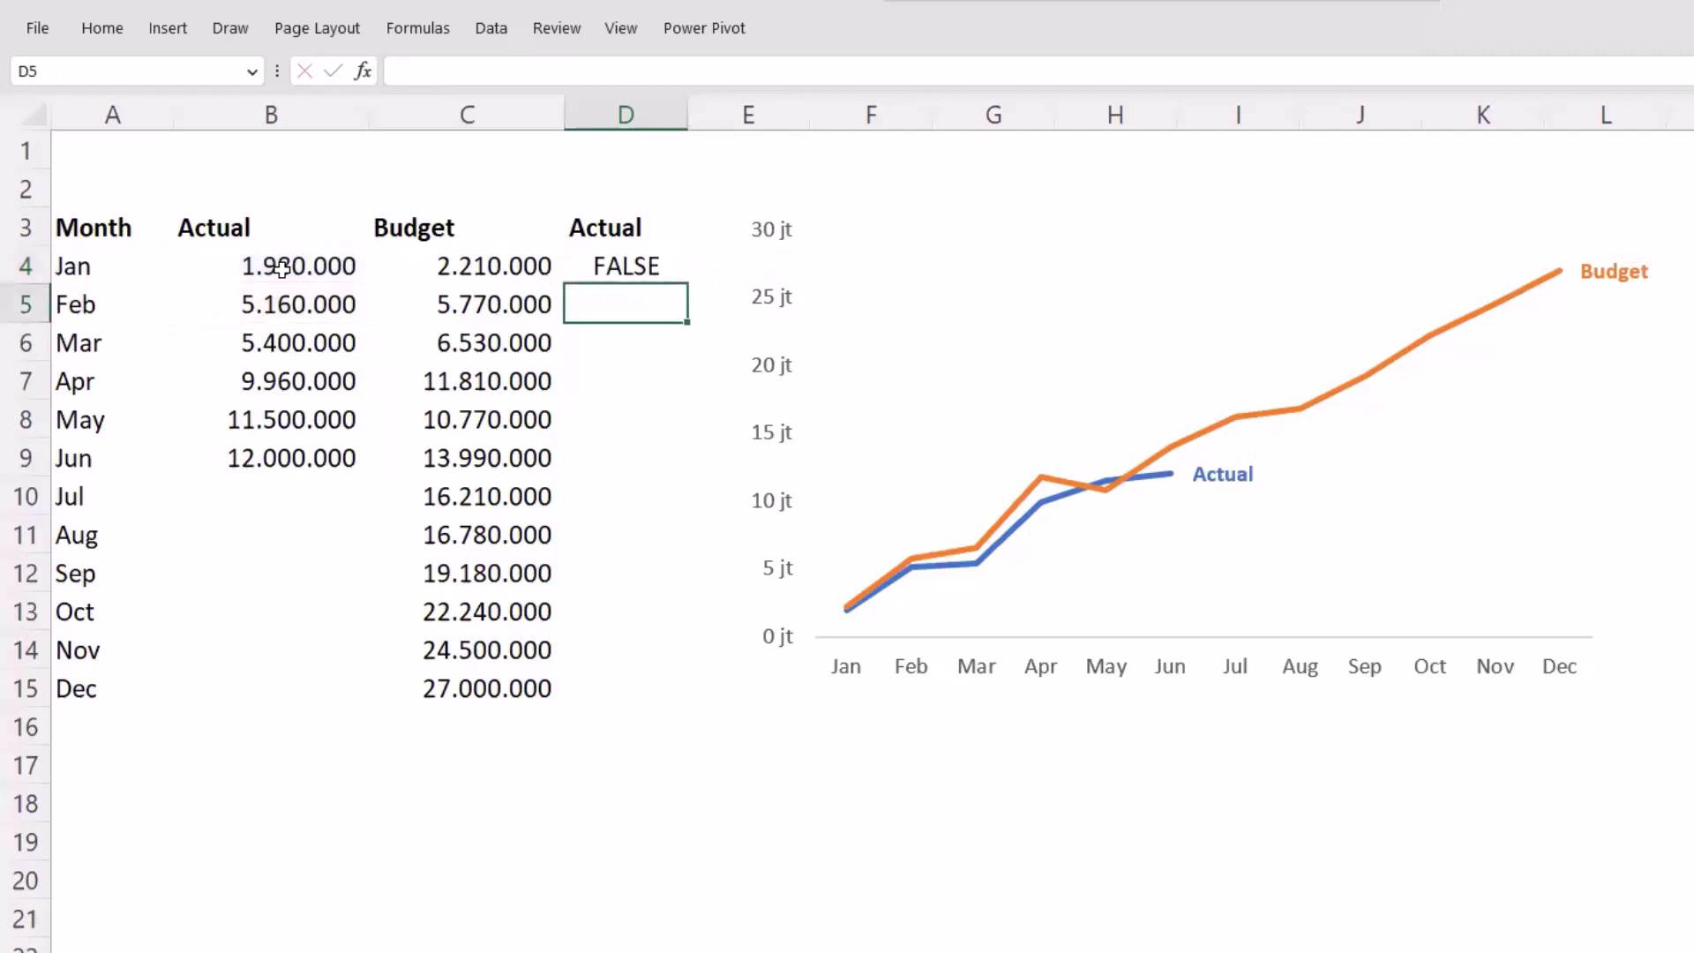
- Examine the two AND conditions in D4 against the Jan and Feb Actual cells, leaving the formula as it is
click(608, 269)
key(F2)
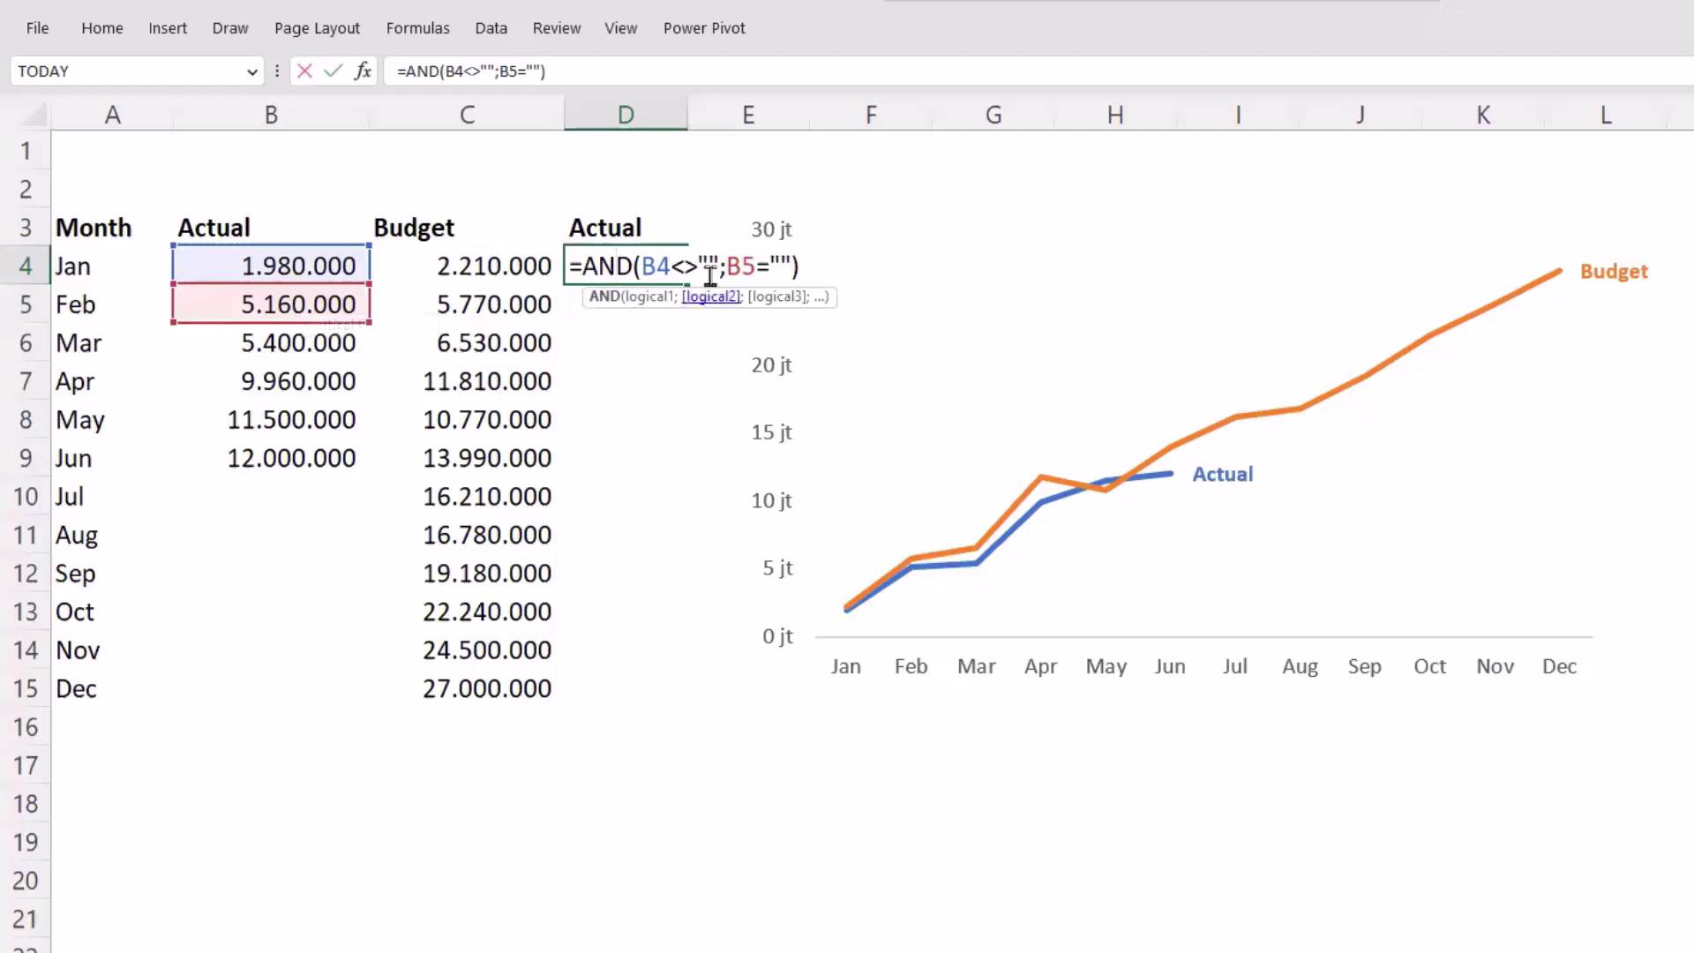
drag(728, 269, 794, 267)
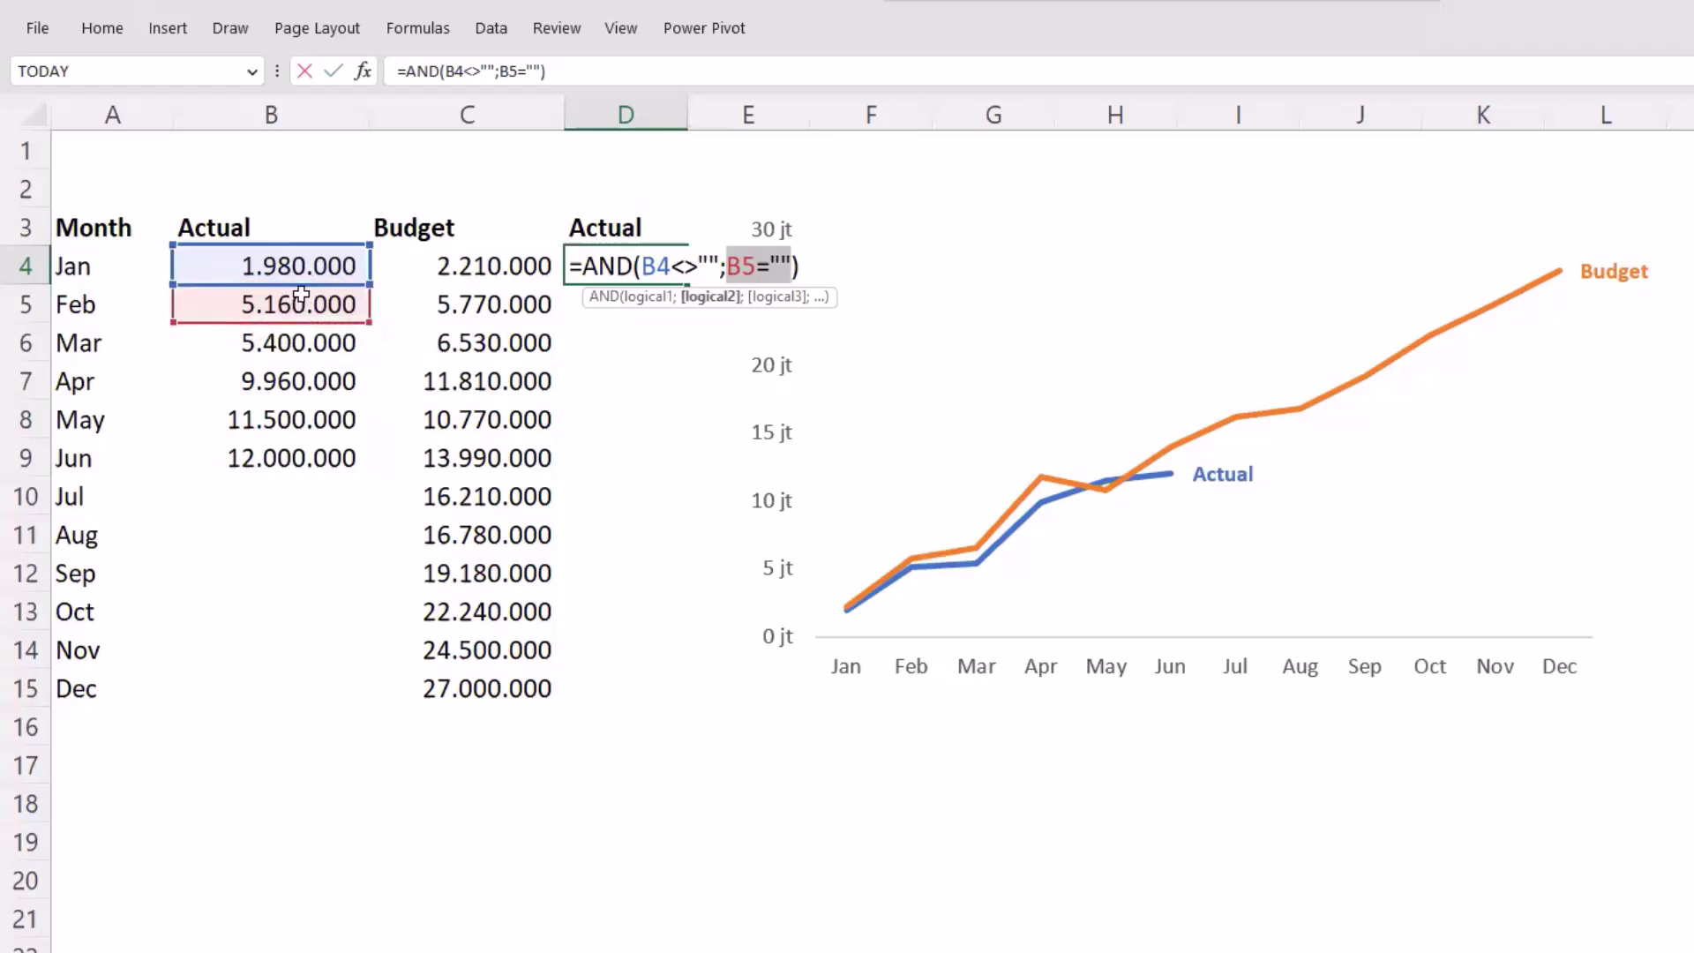
key(ctrl+Return)
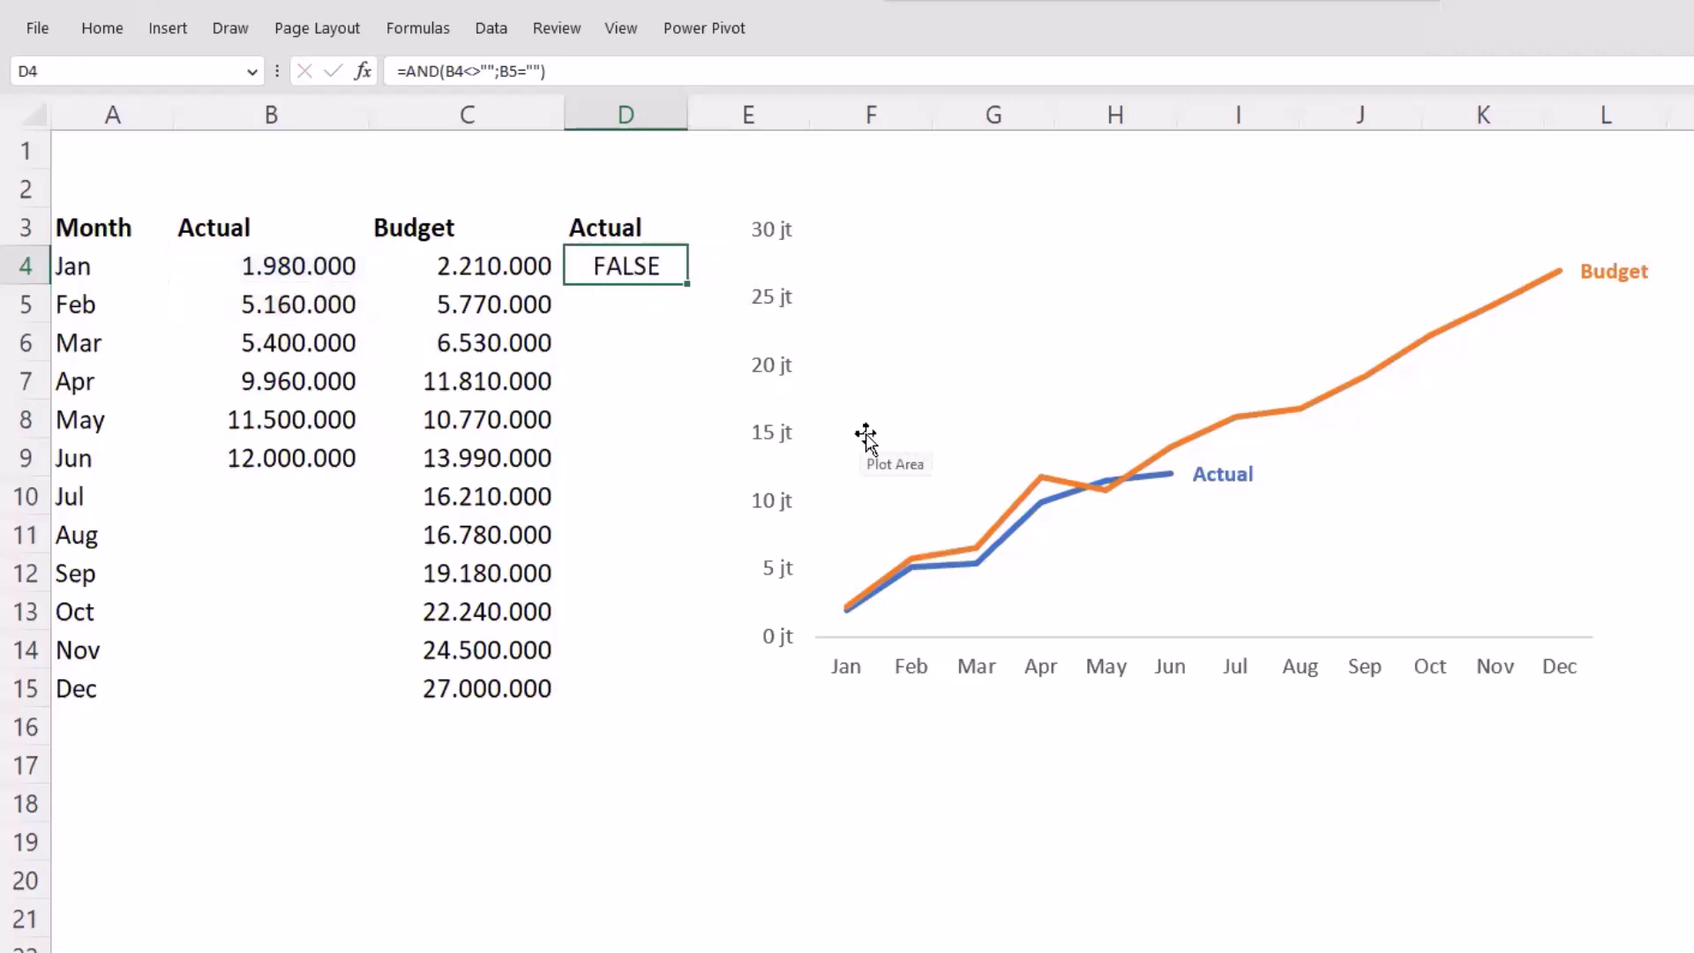
double_click(649, 265)
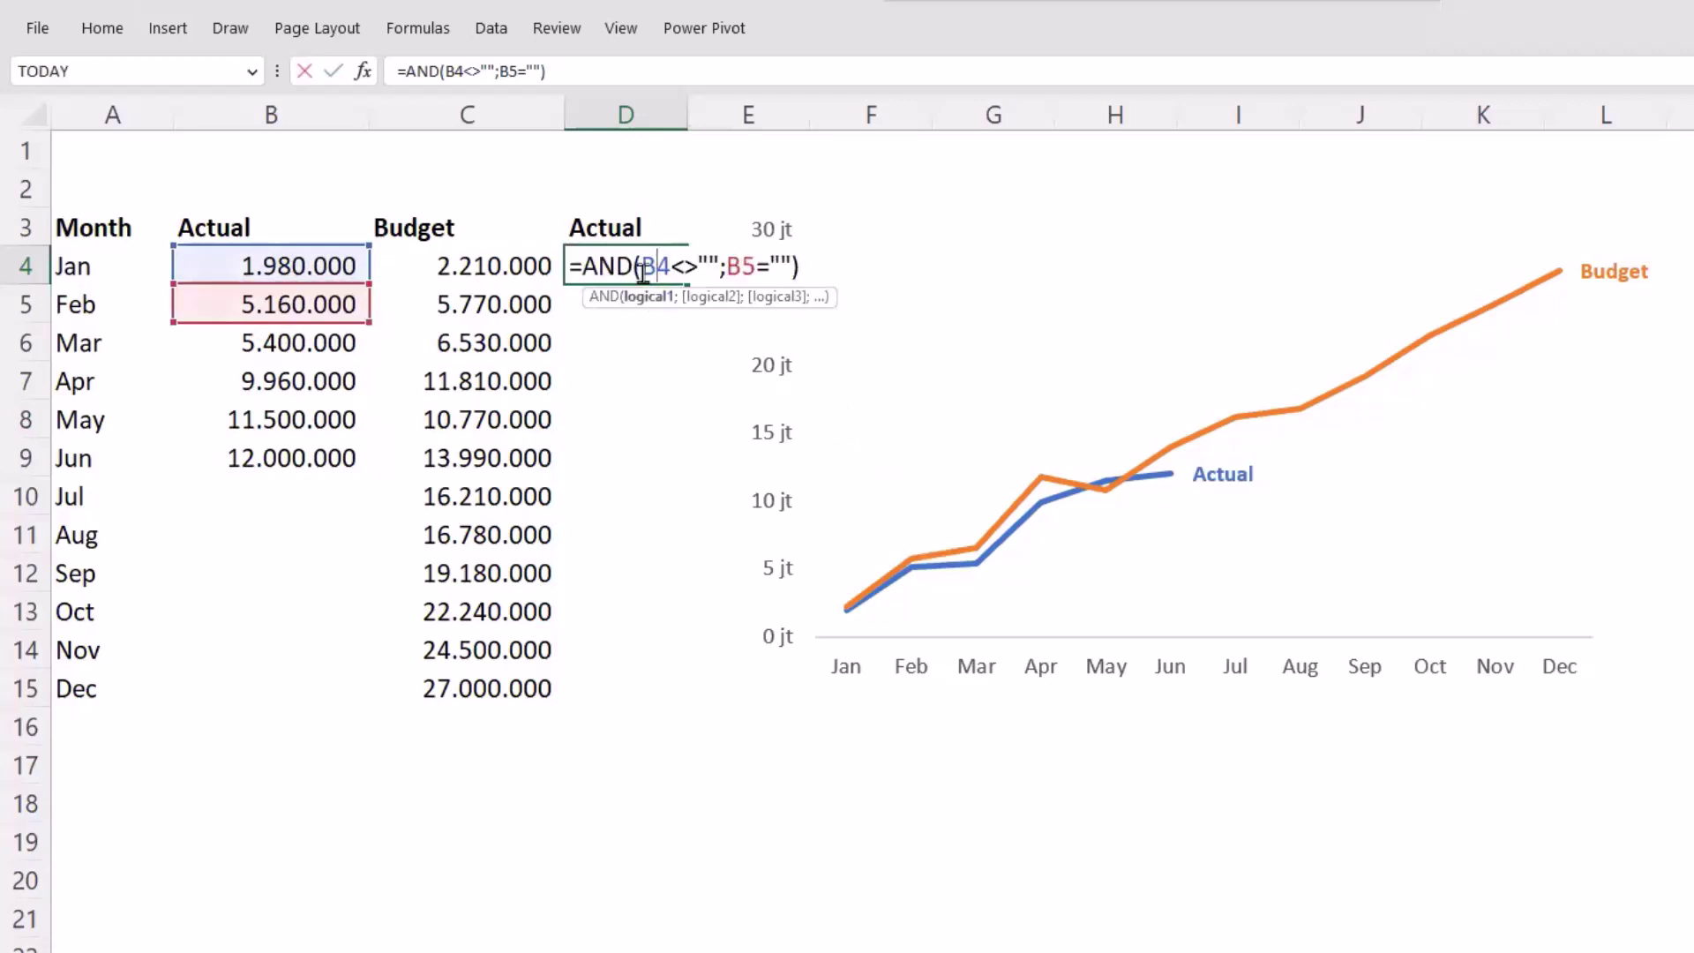
drag(645, 265, 780, 280)
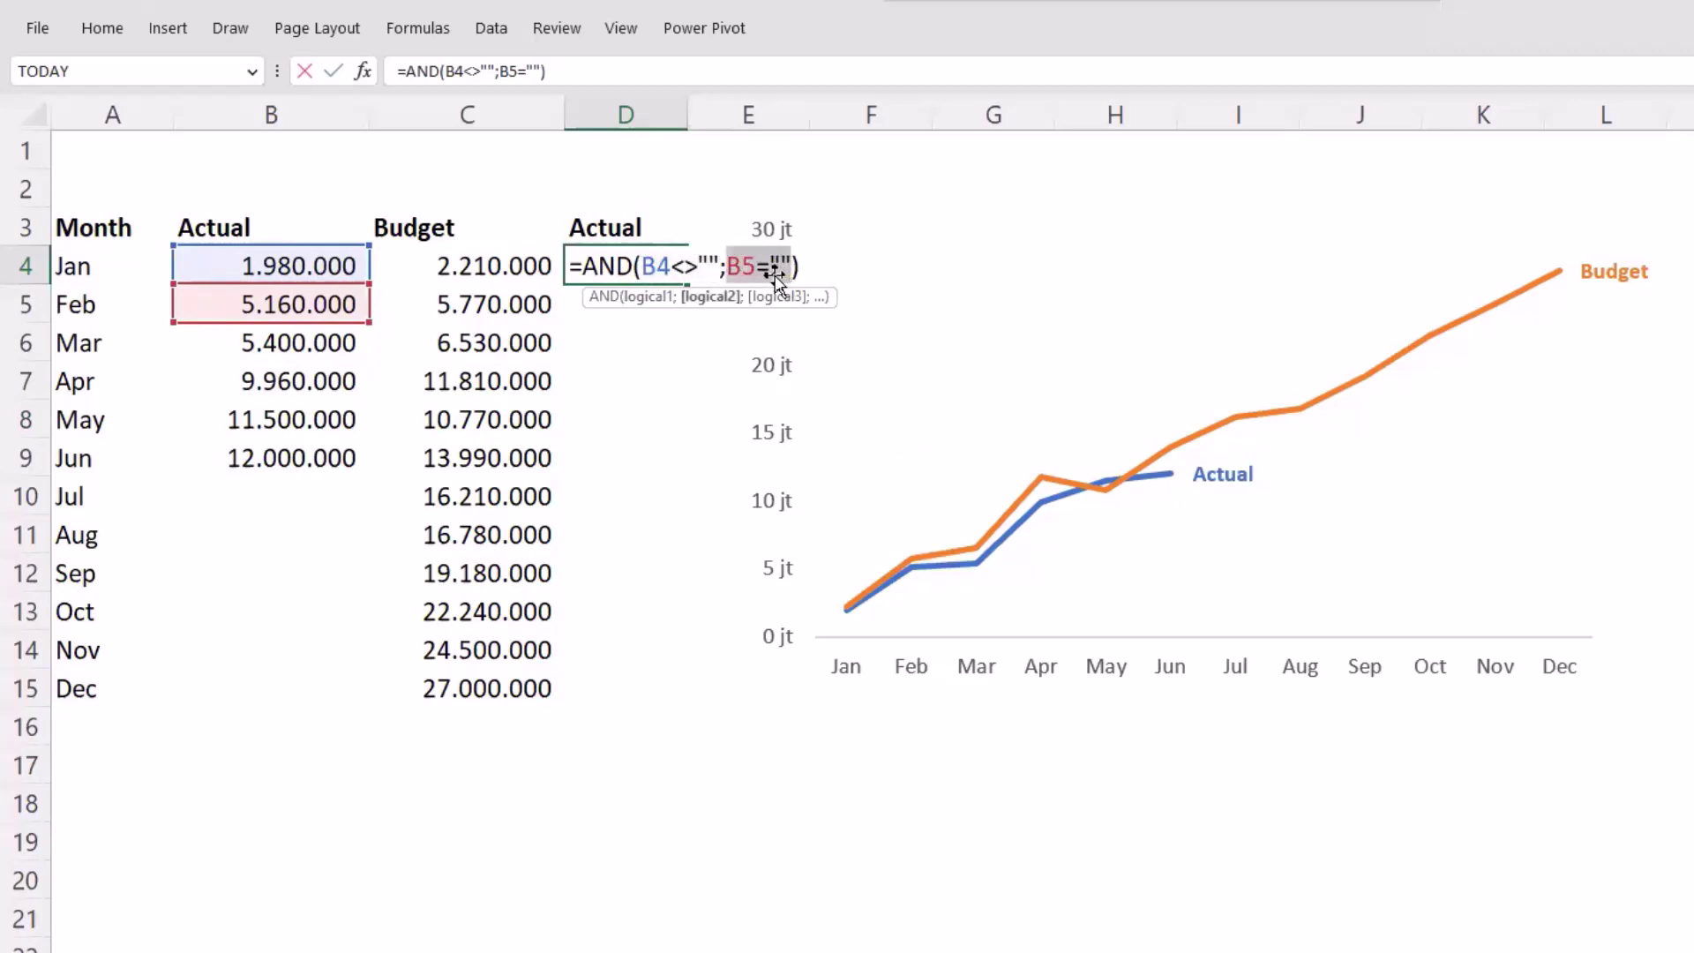
key(ctrl+Return)
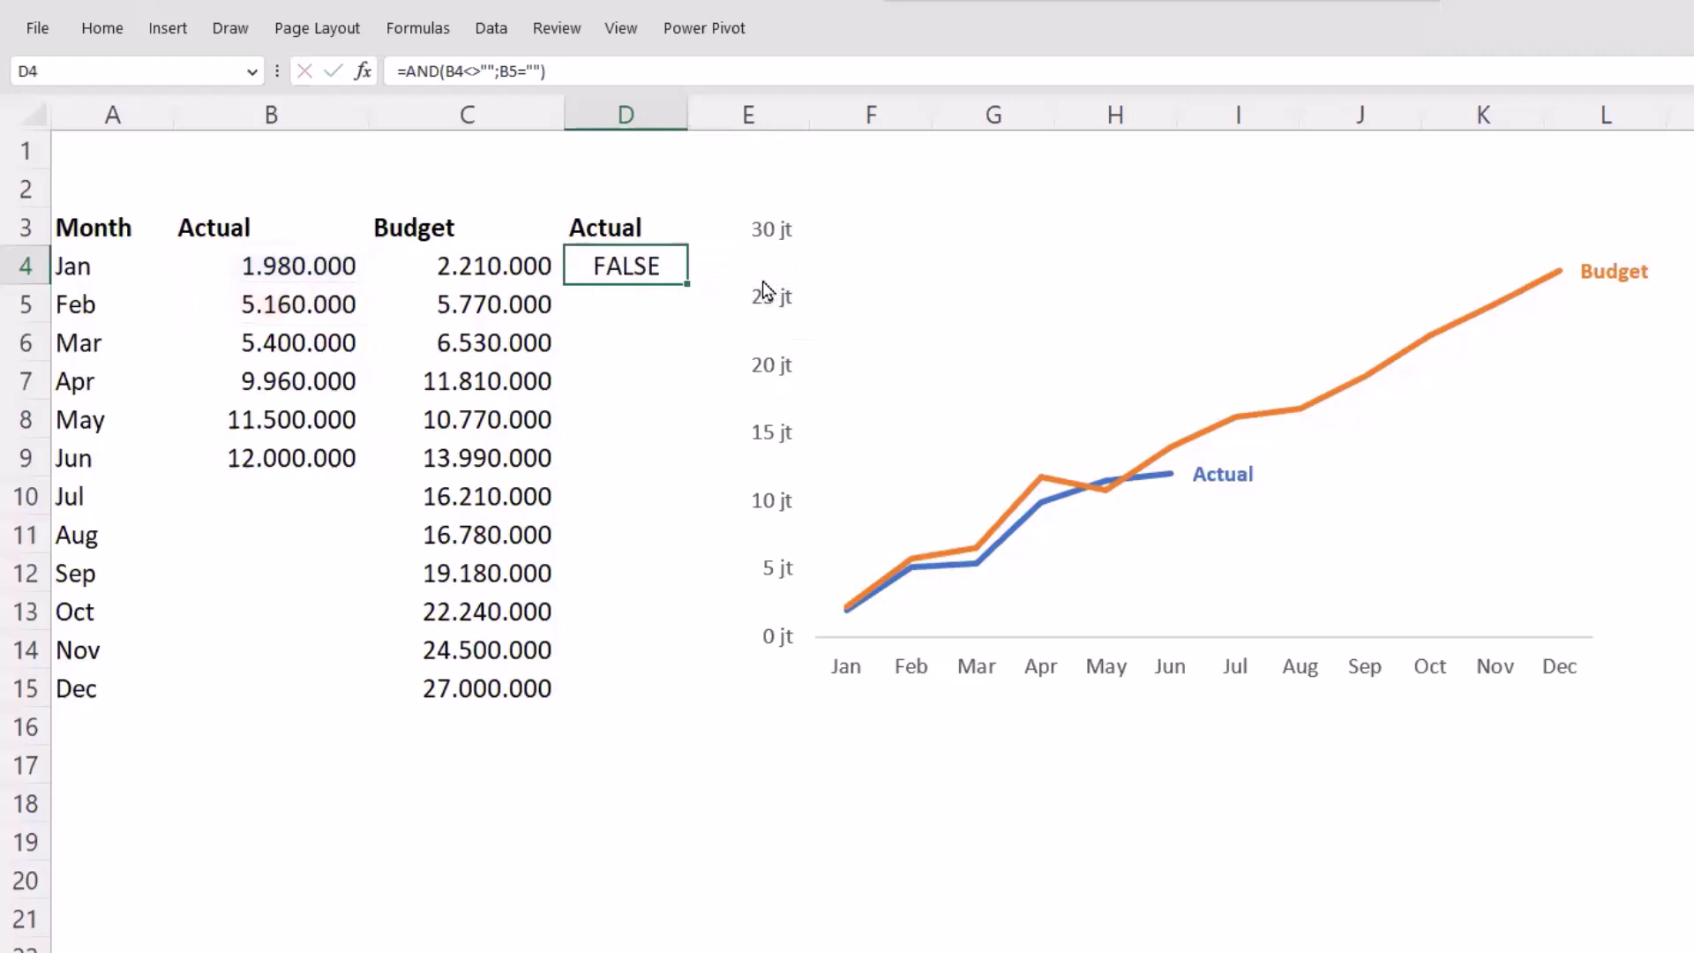
- Fill the AND formula from D4 down to D9 and check its two conditions in the Jun row
drag(687, 287, 686, 469)
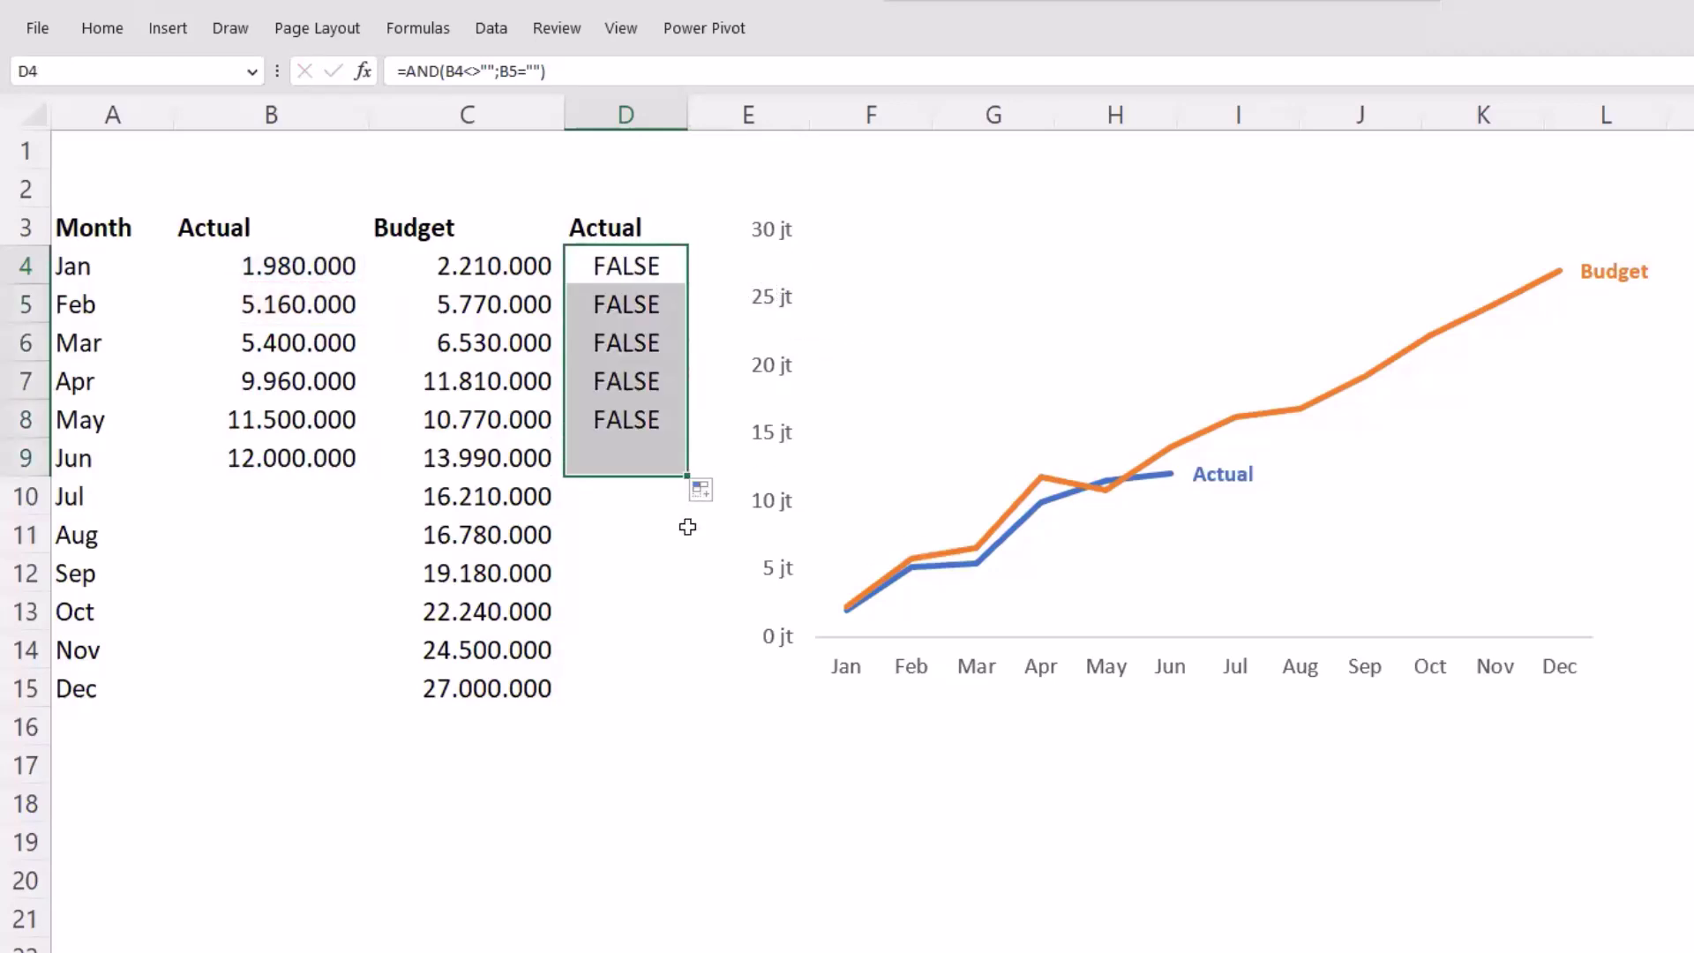
click(642, 460)
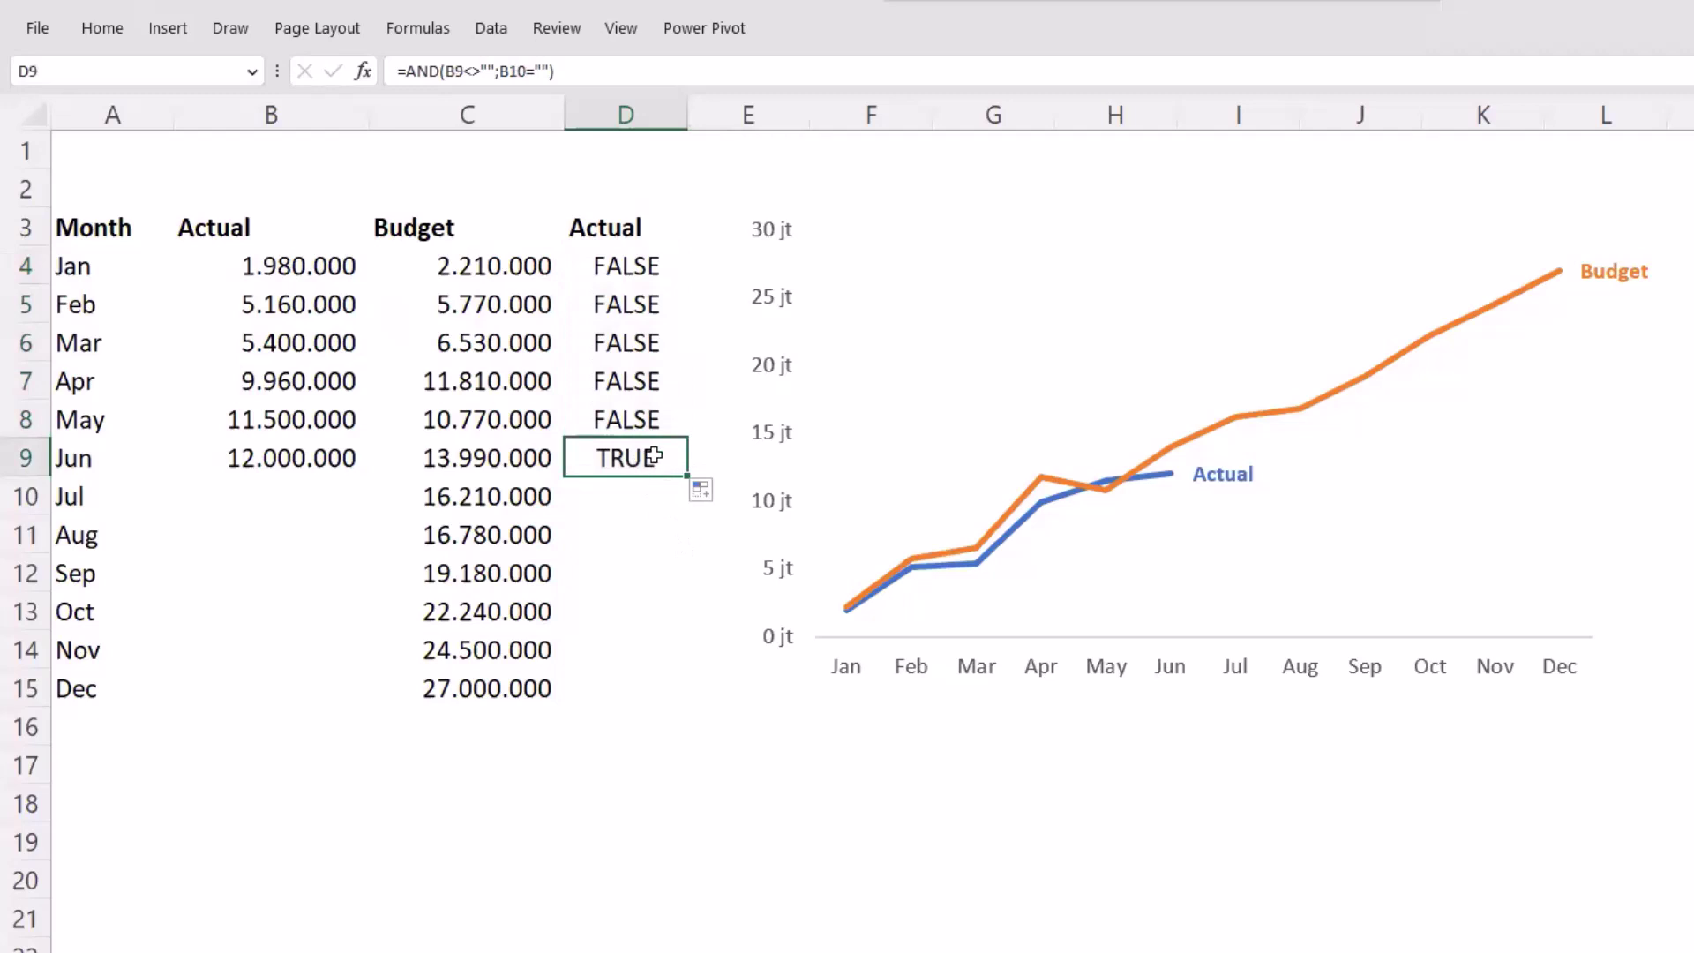
double_click(653, 456)
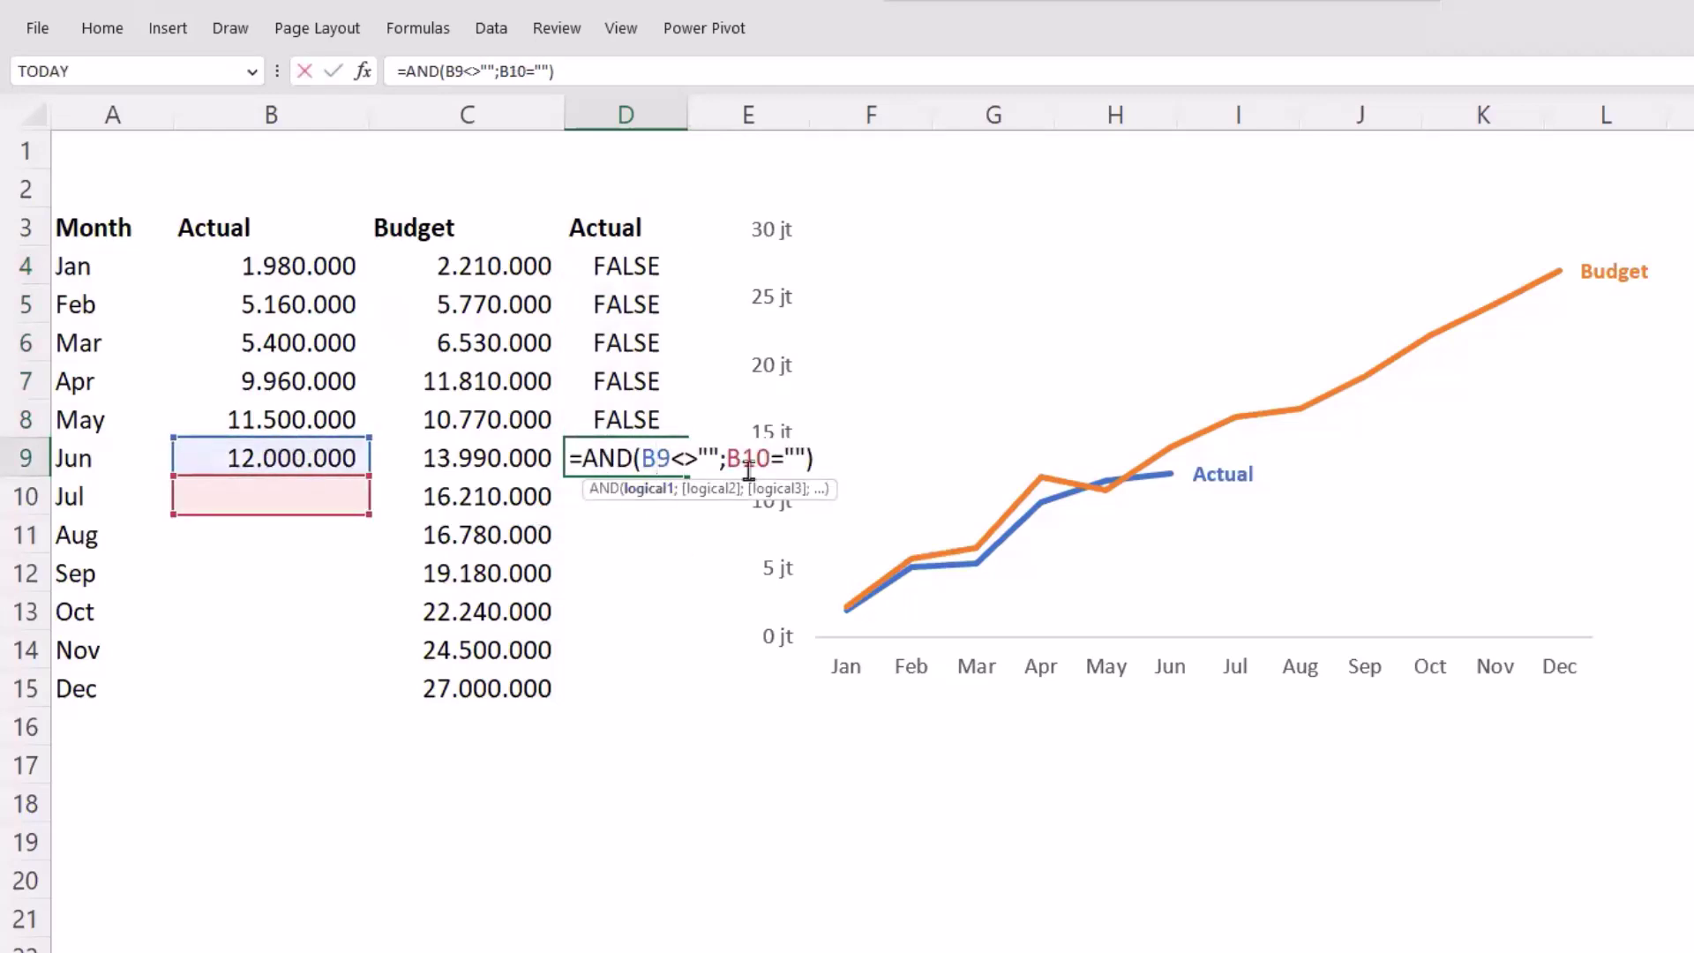
drag(672, 456, 707, 452)
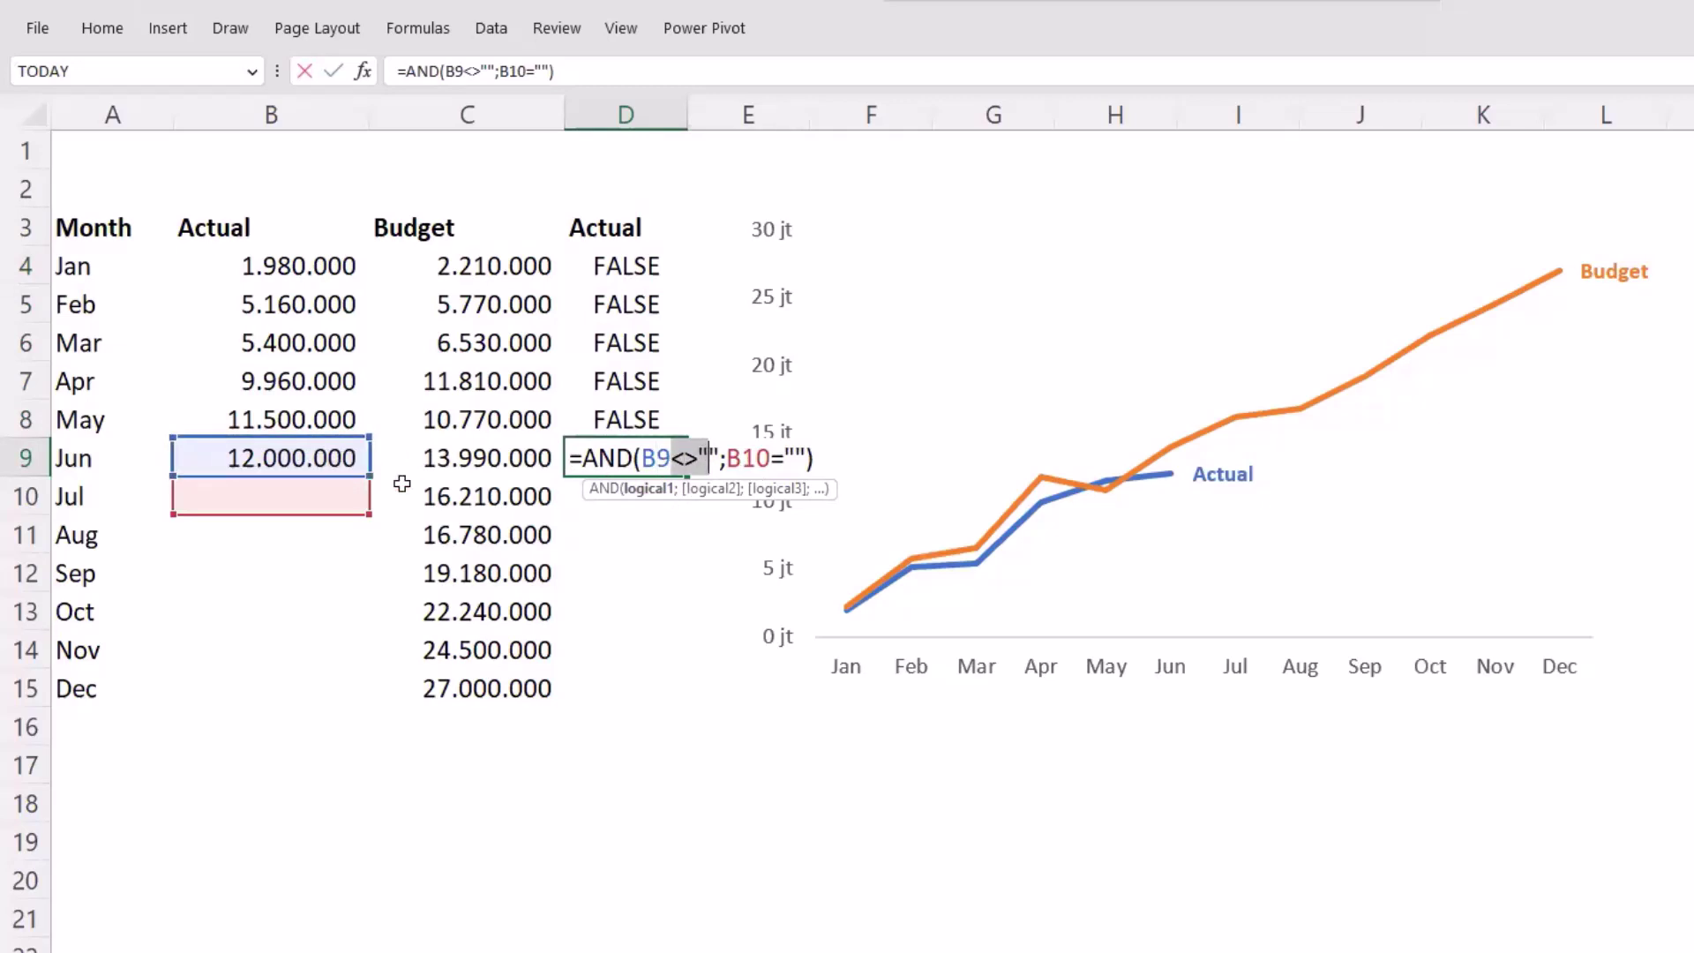
drag(724, 458, 805, 459)
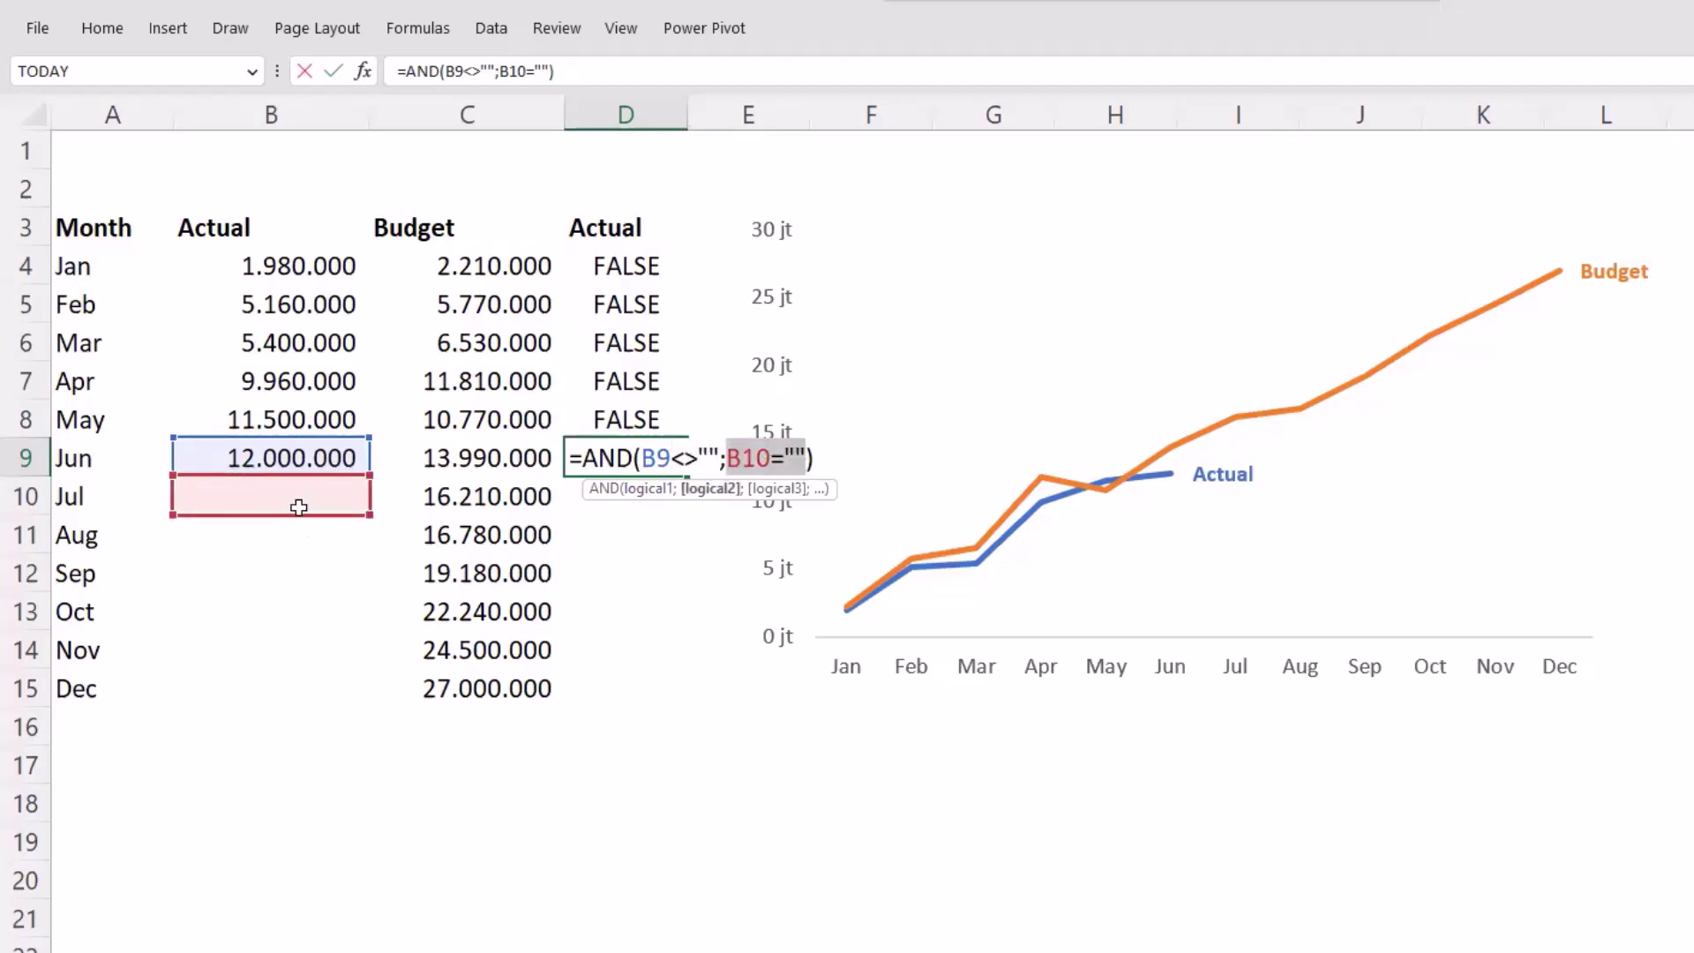
key(ctrl+Return)
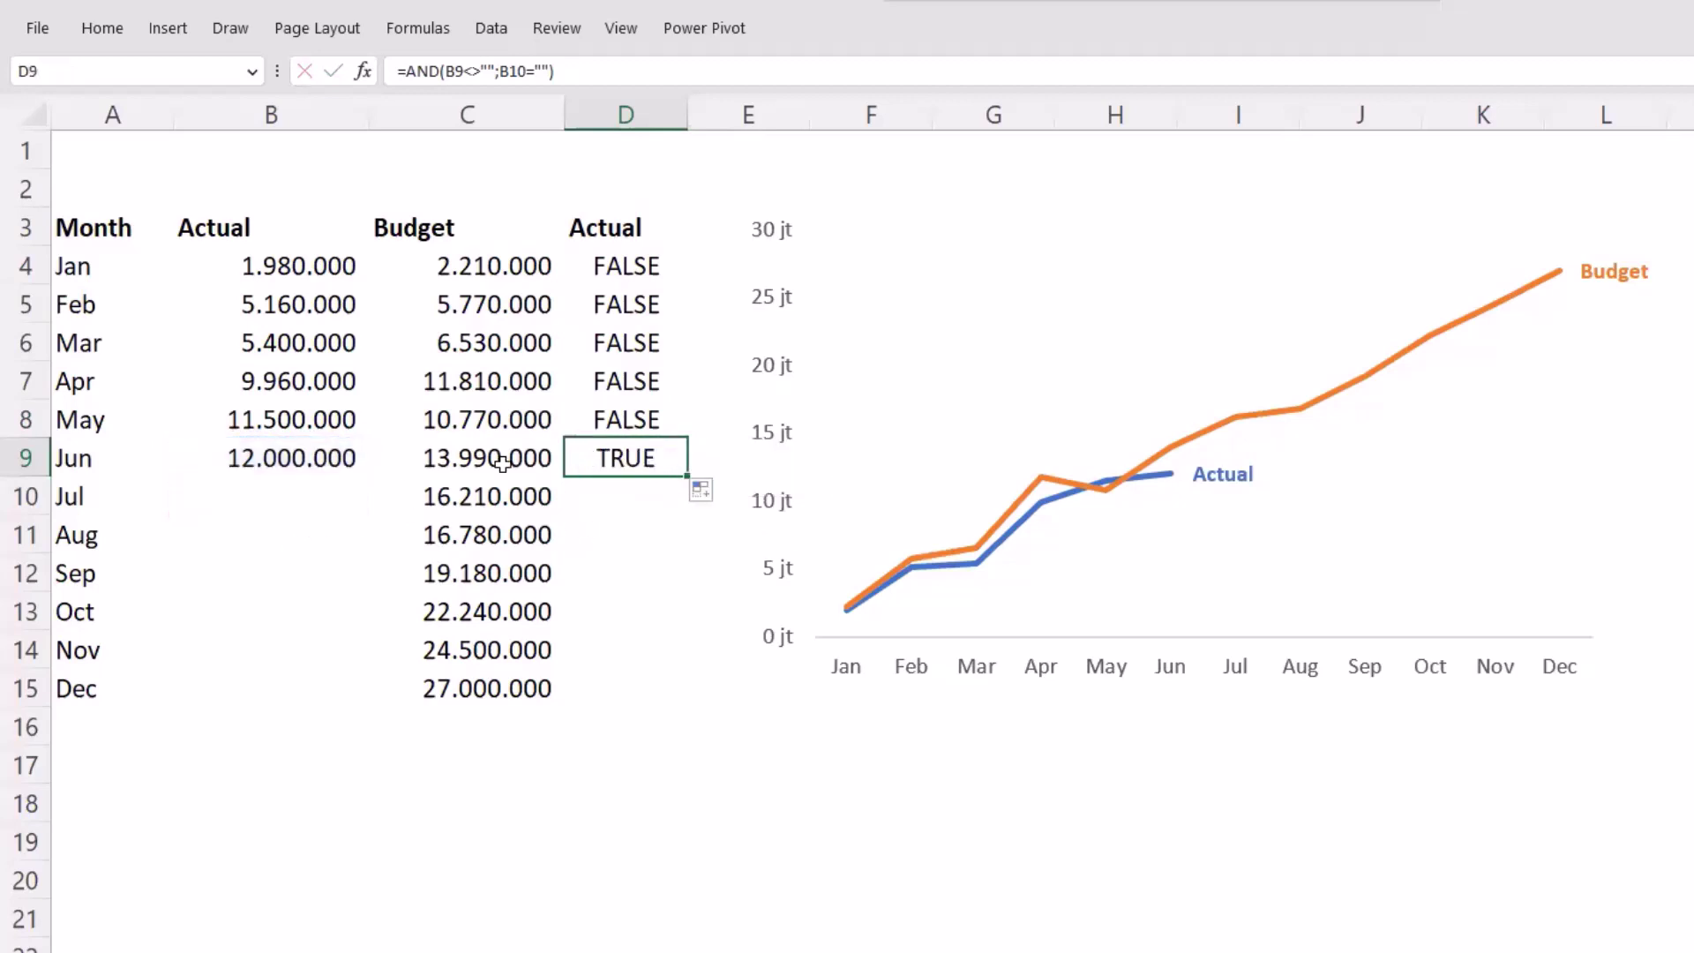
click(317, 455)
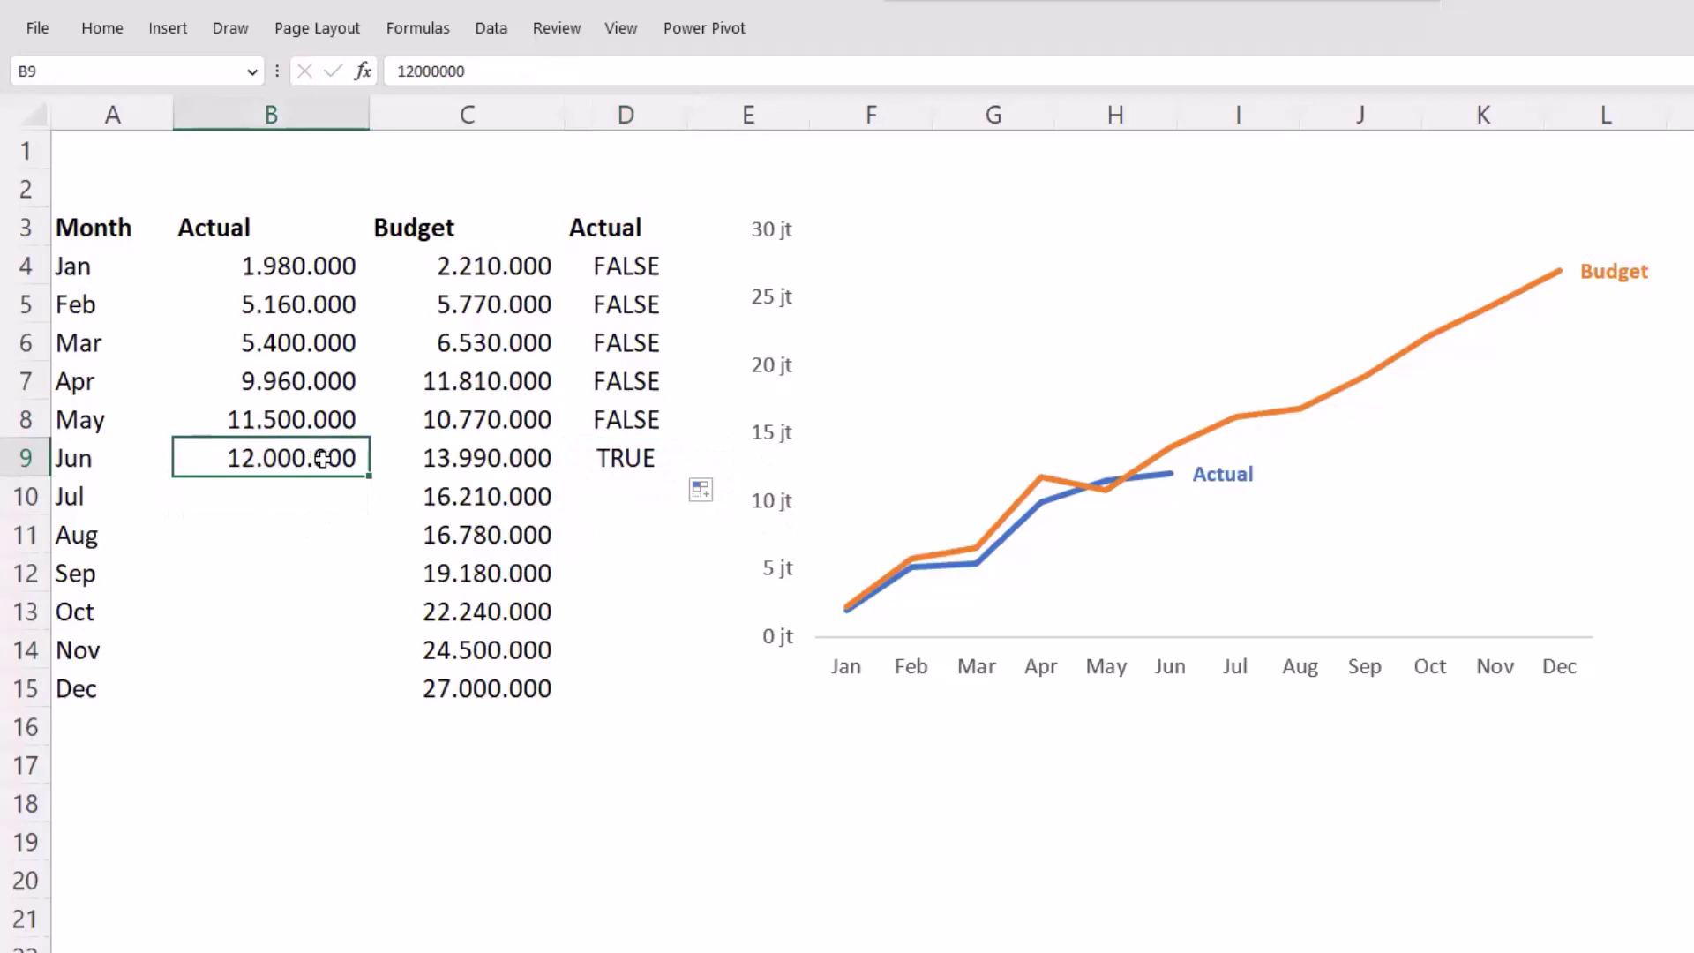
- Extend the AND formula from D9 down to D15 to cover the Jul to Dec rows, and return to D4
click(619, 469)
drag(685, 478, 665, 684)
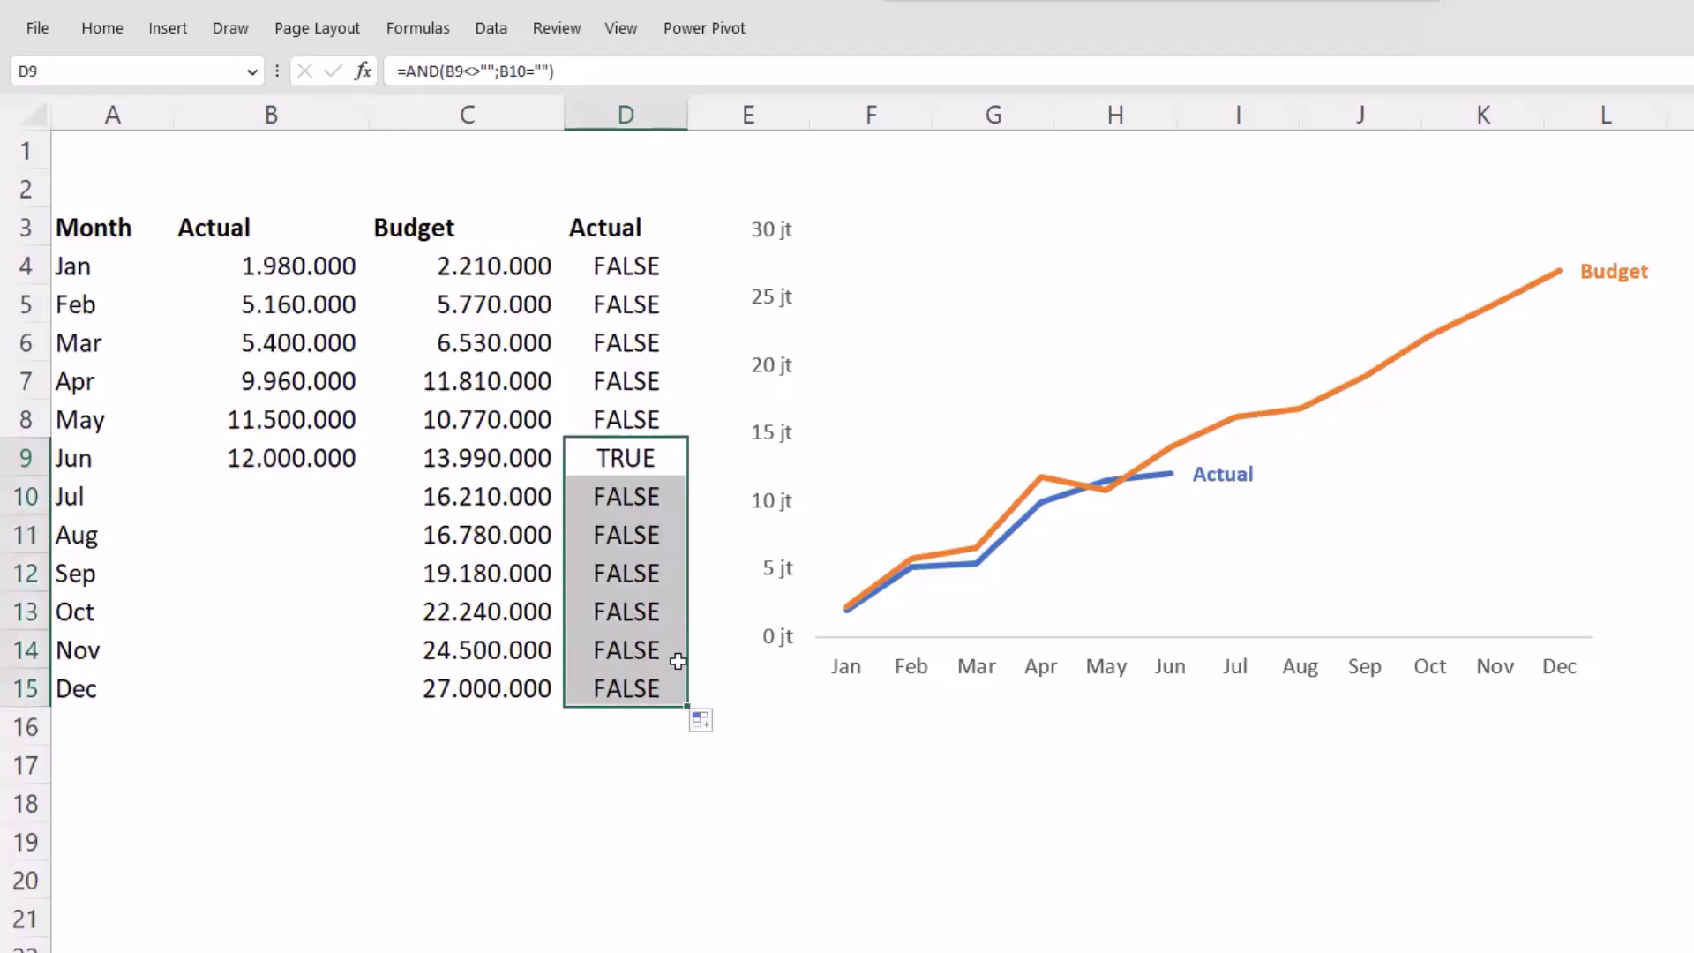
click(640, 270)
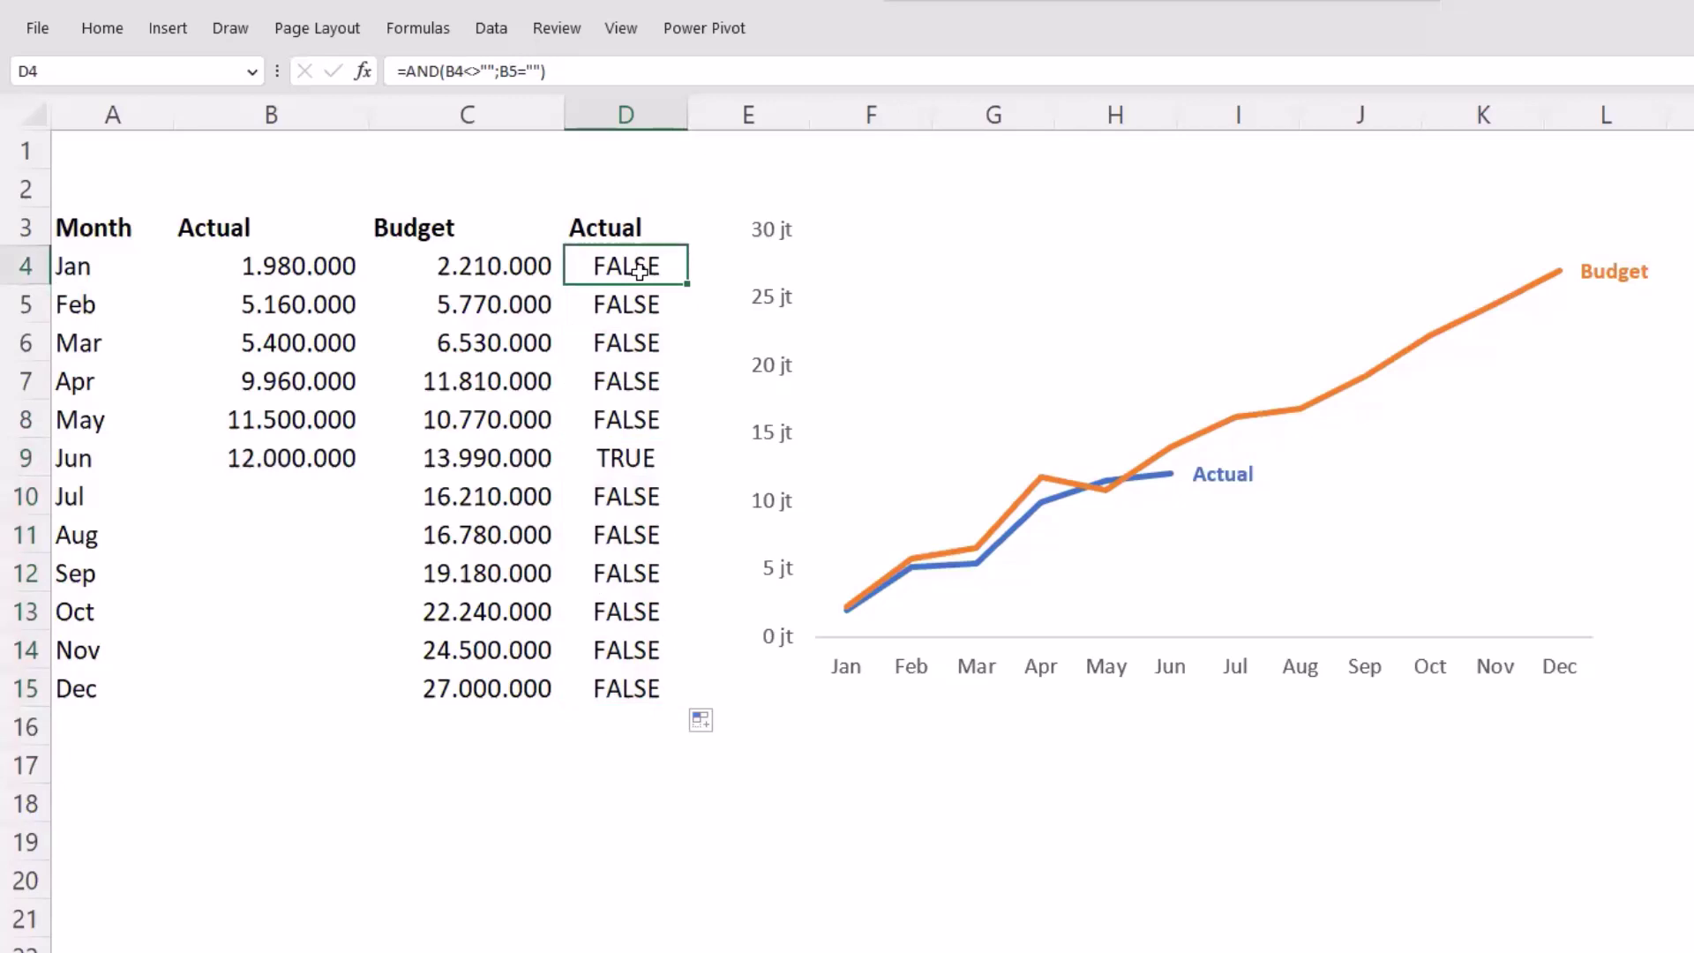
- Wrap the AND test in D4 in an IF, making the formula =IF(AND(B4<>"";B5="");B4;NA())
double_click(640, 270)
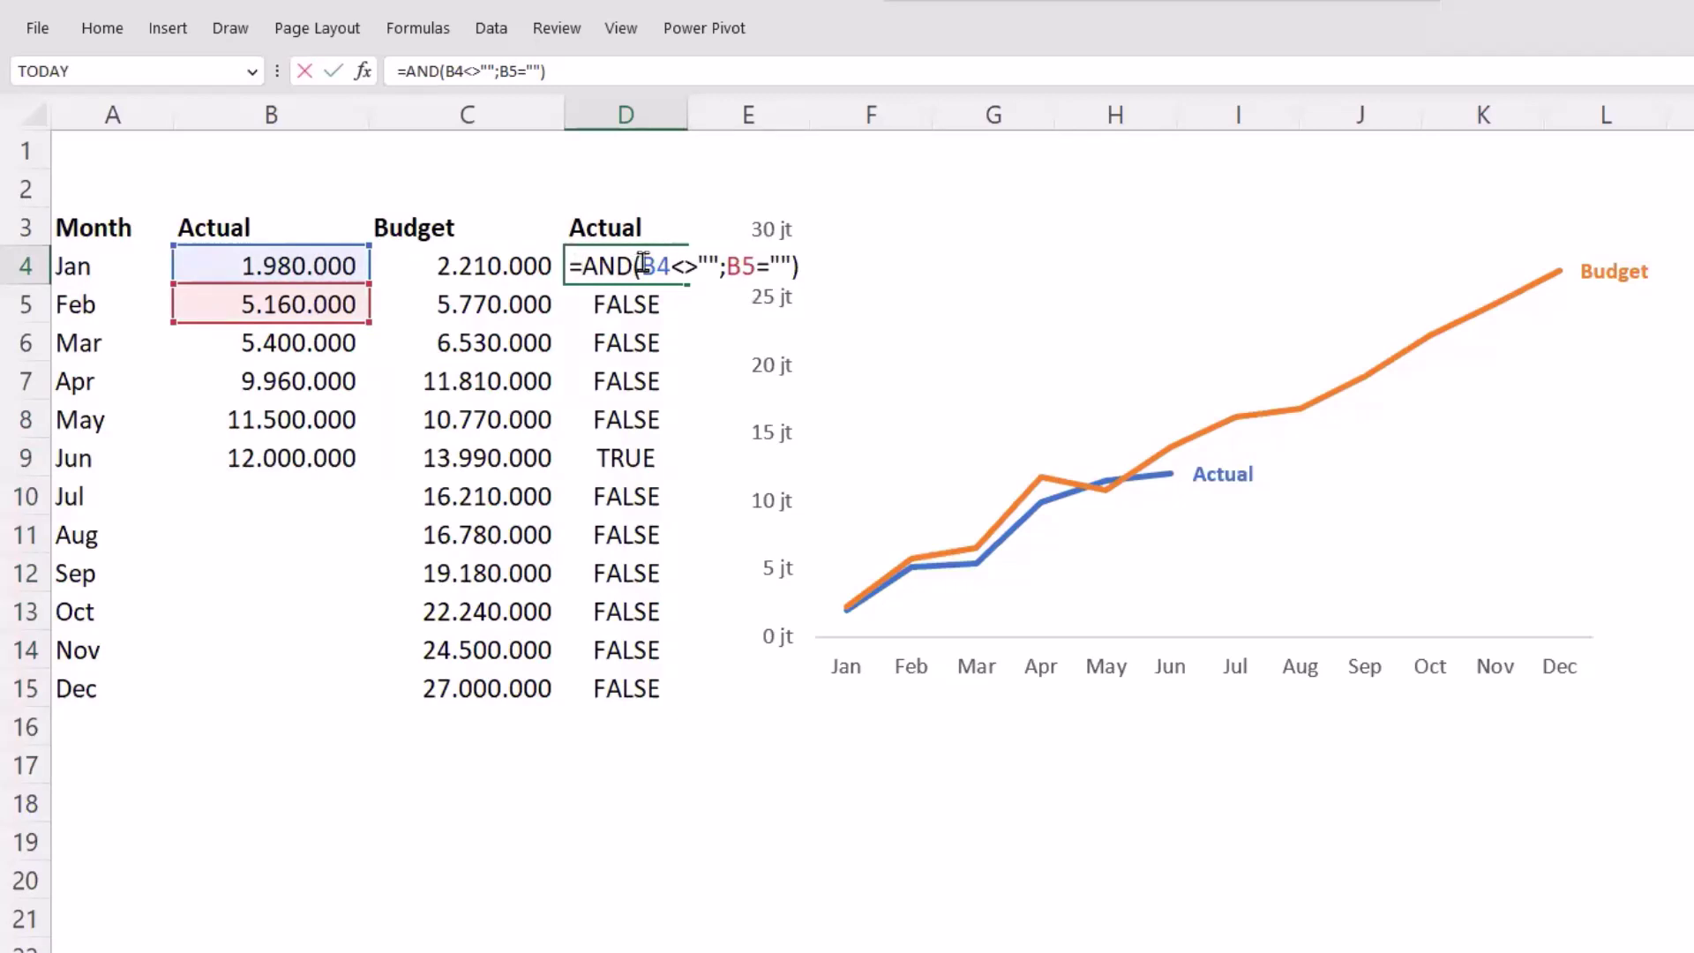
text(IF()
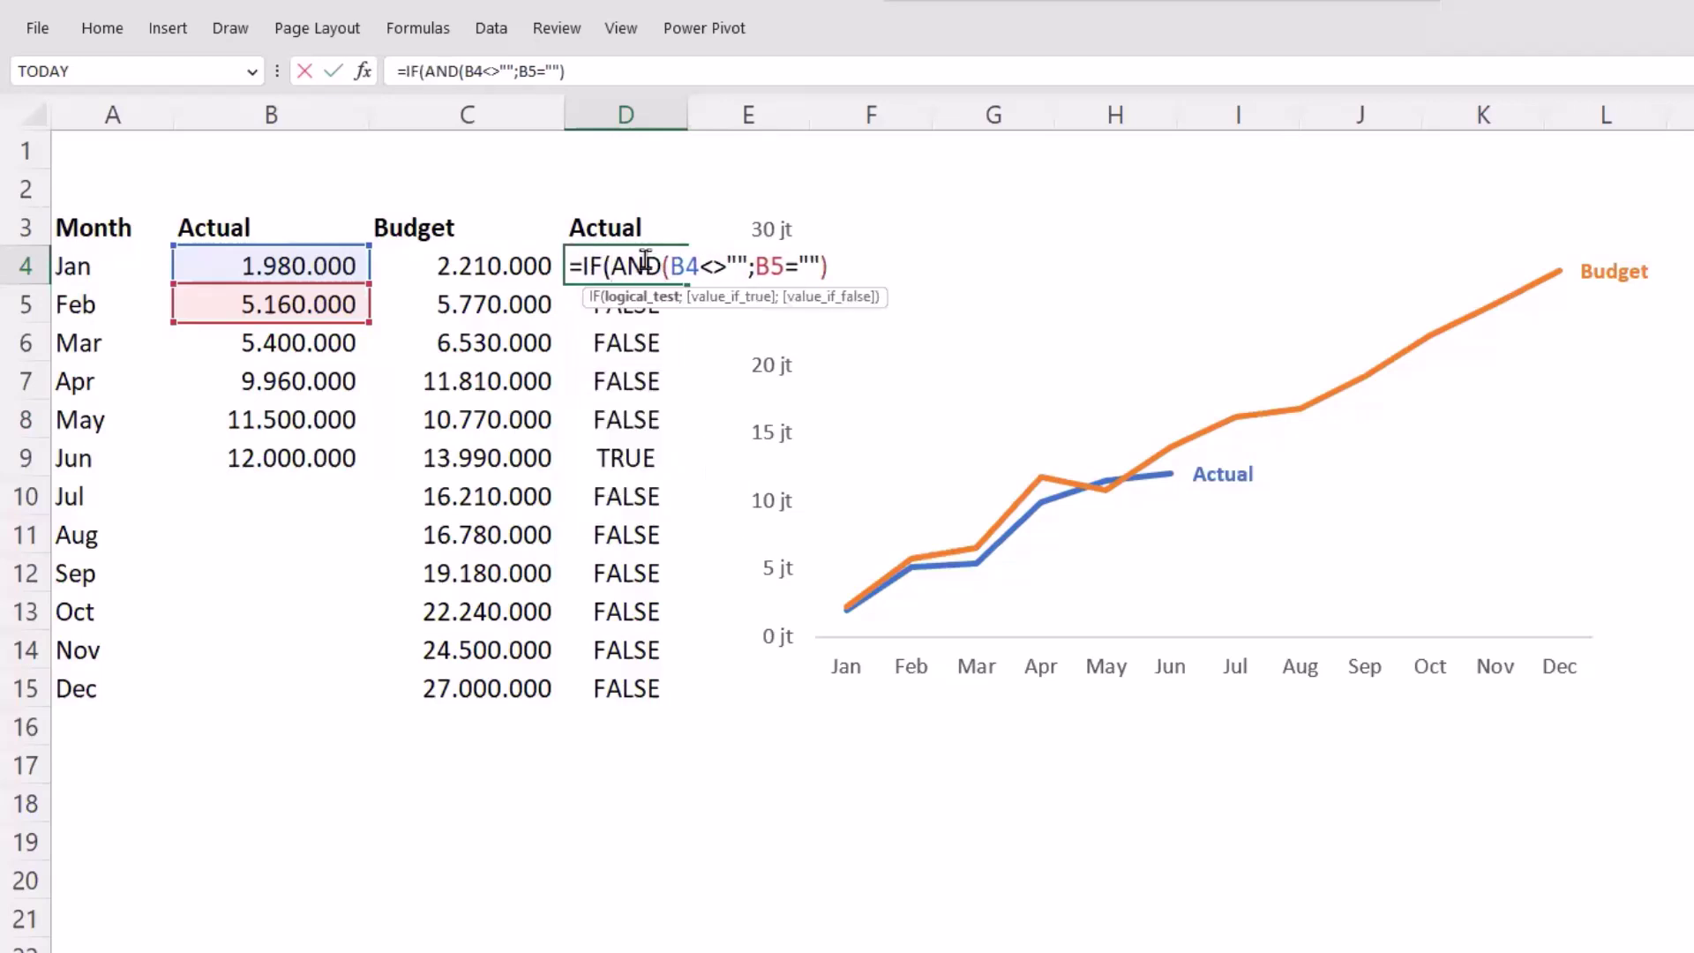
click(640, 296)
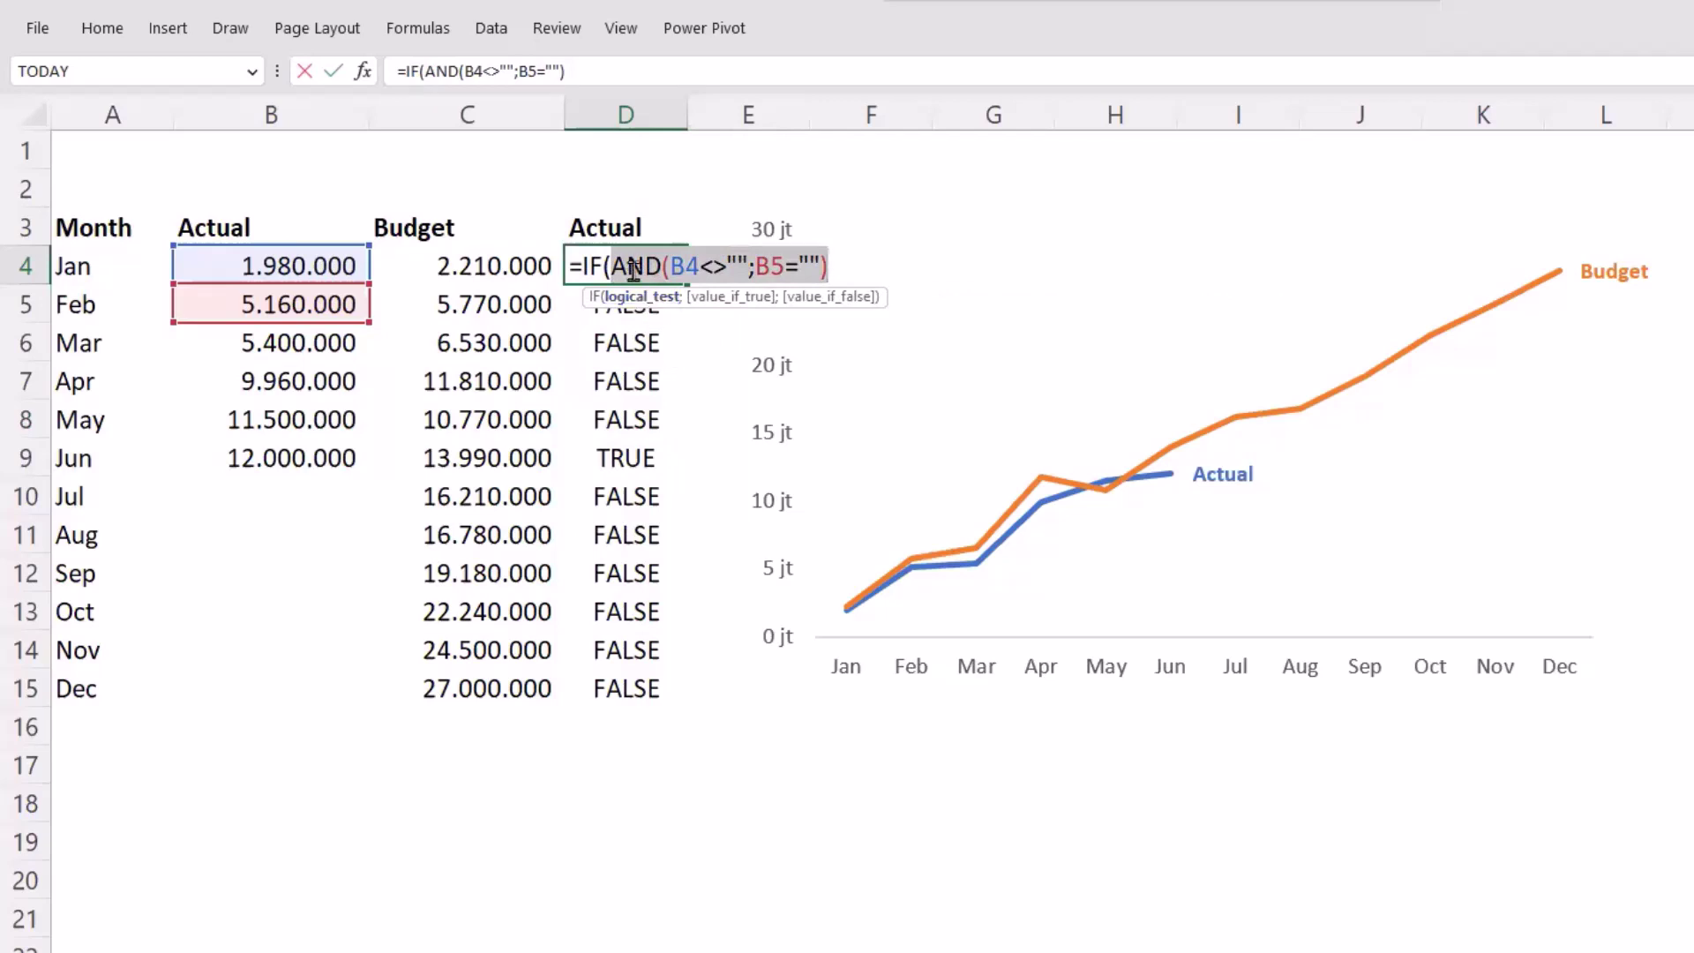
drag(613, 265, 858, 267)
click(833, 265)
text(;)
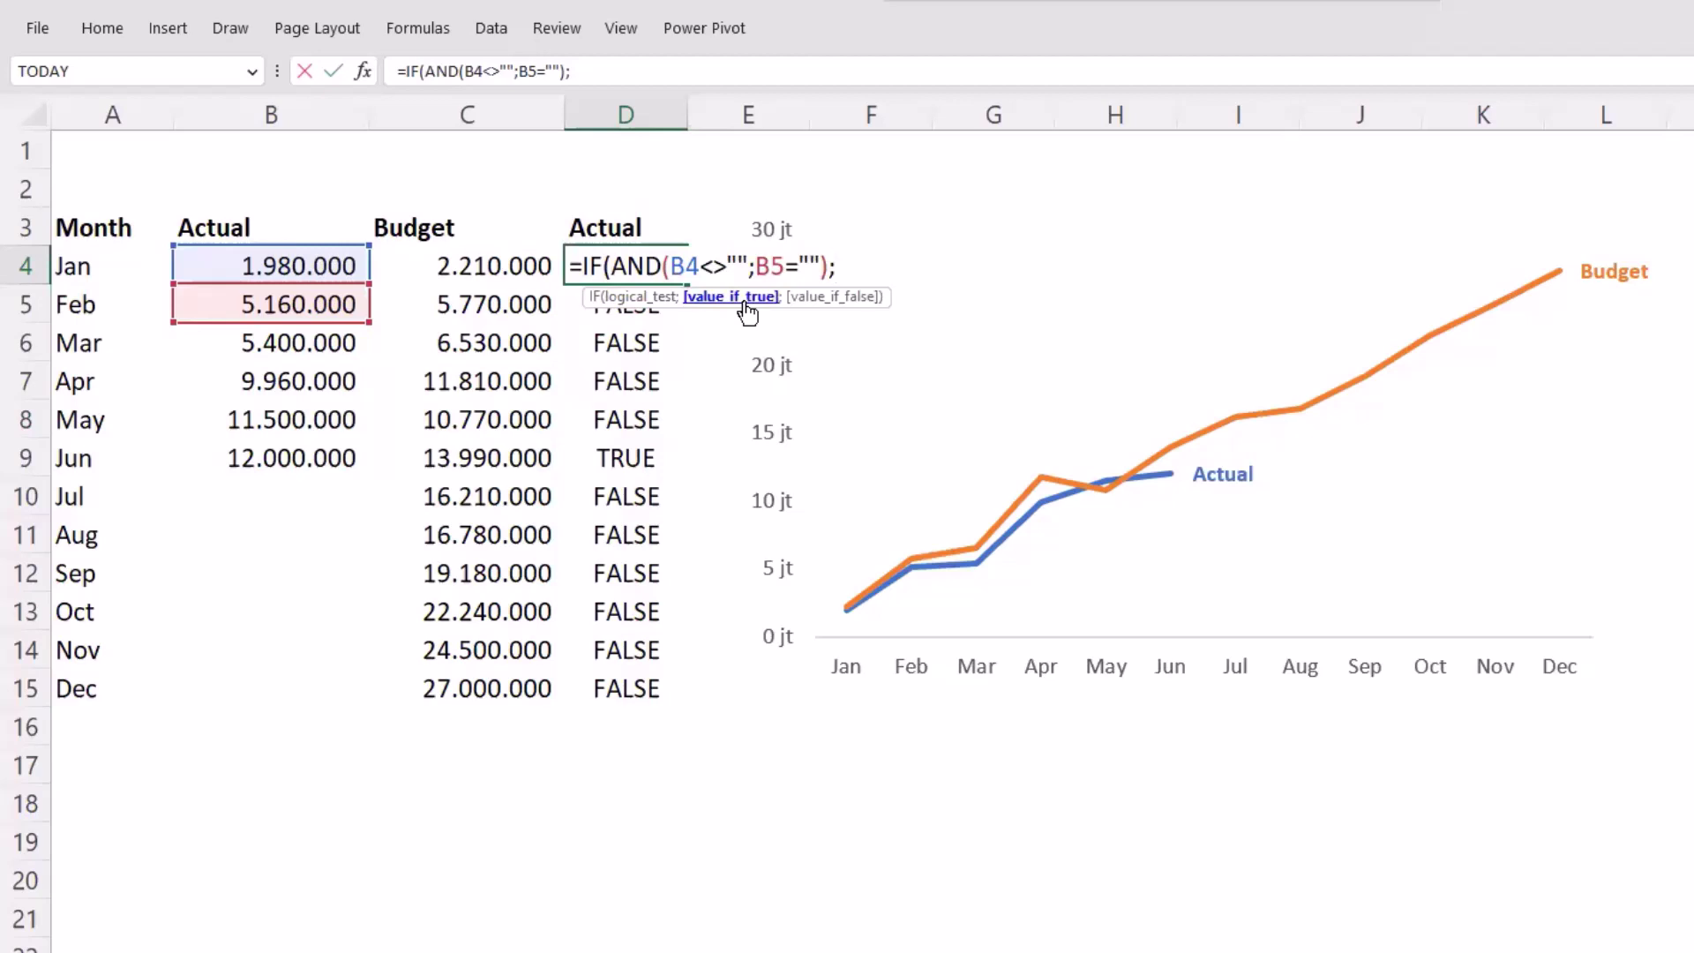
click(340, 256)
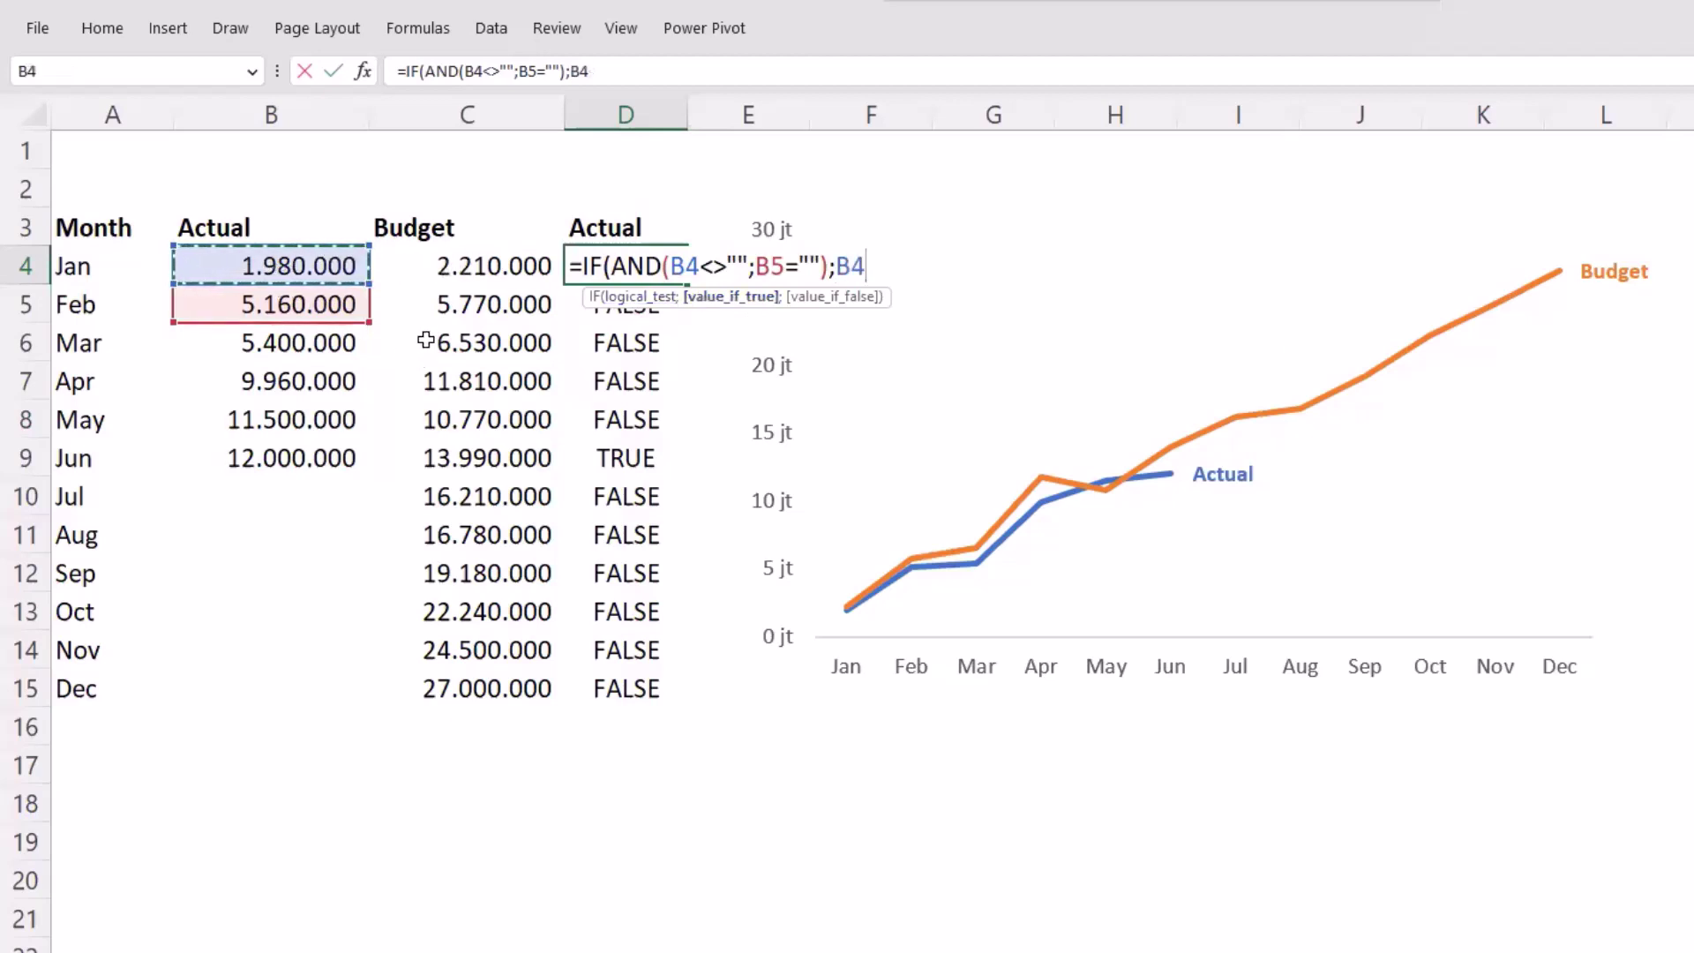
text(;)
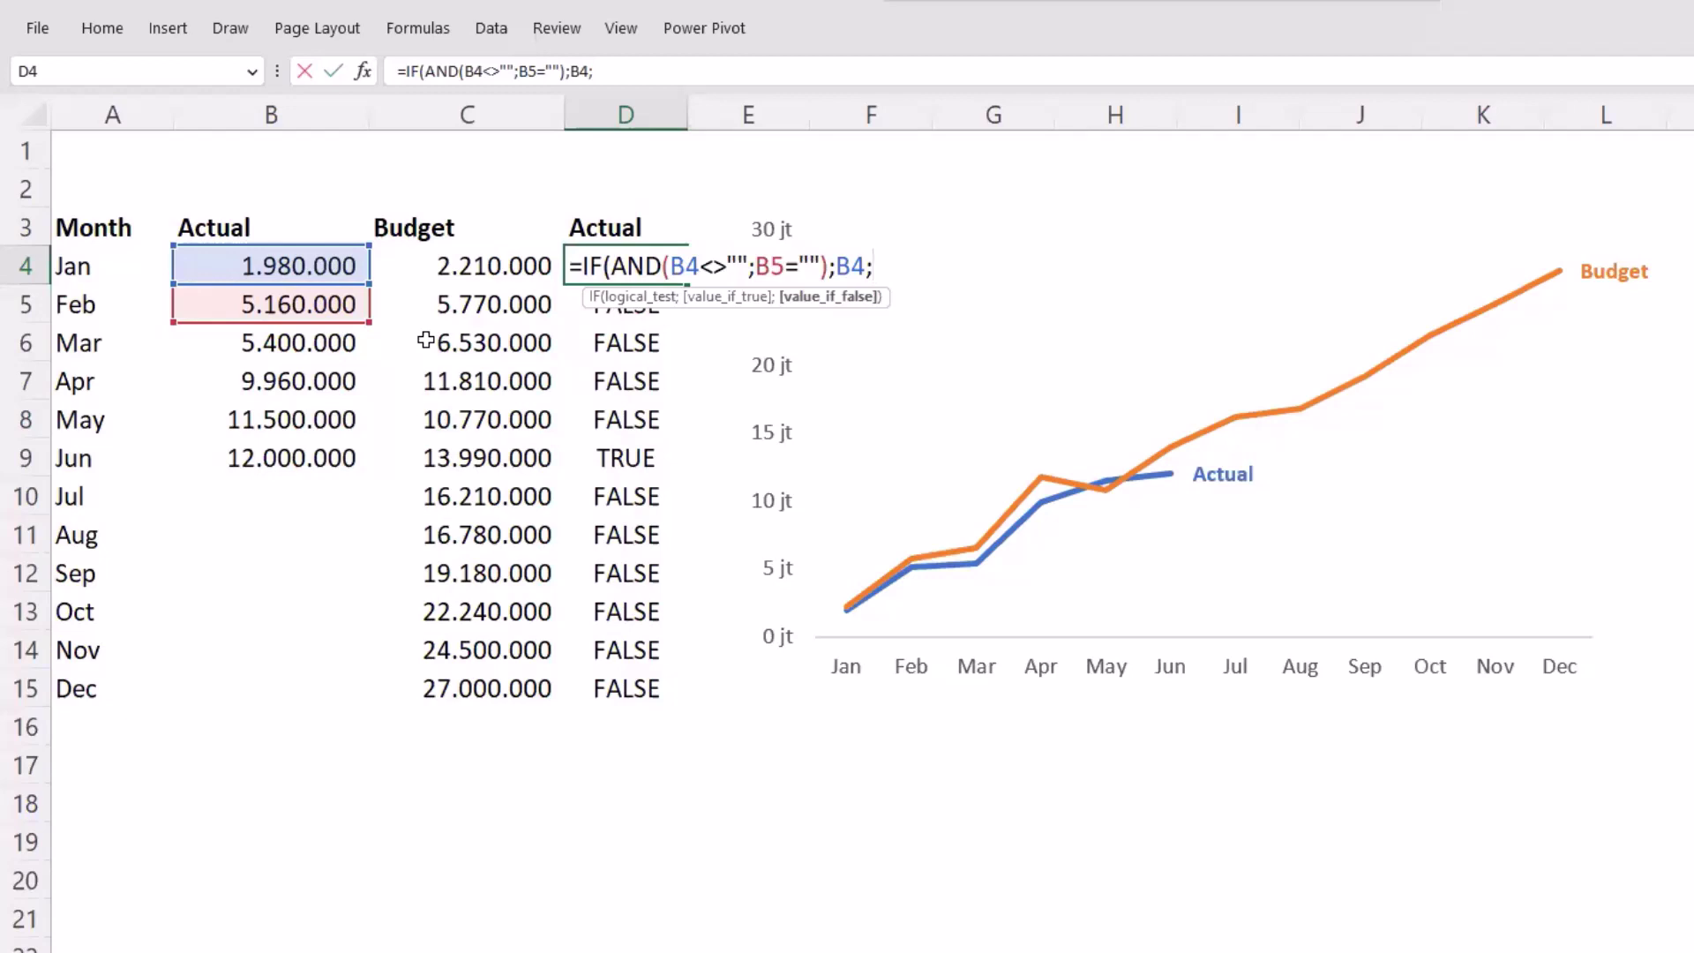
text(na()))
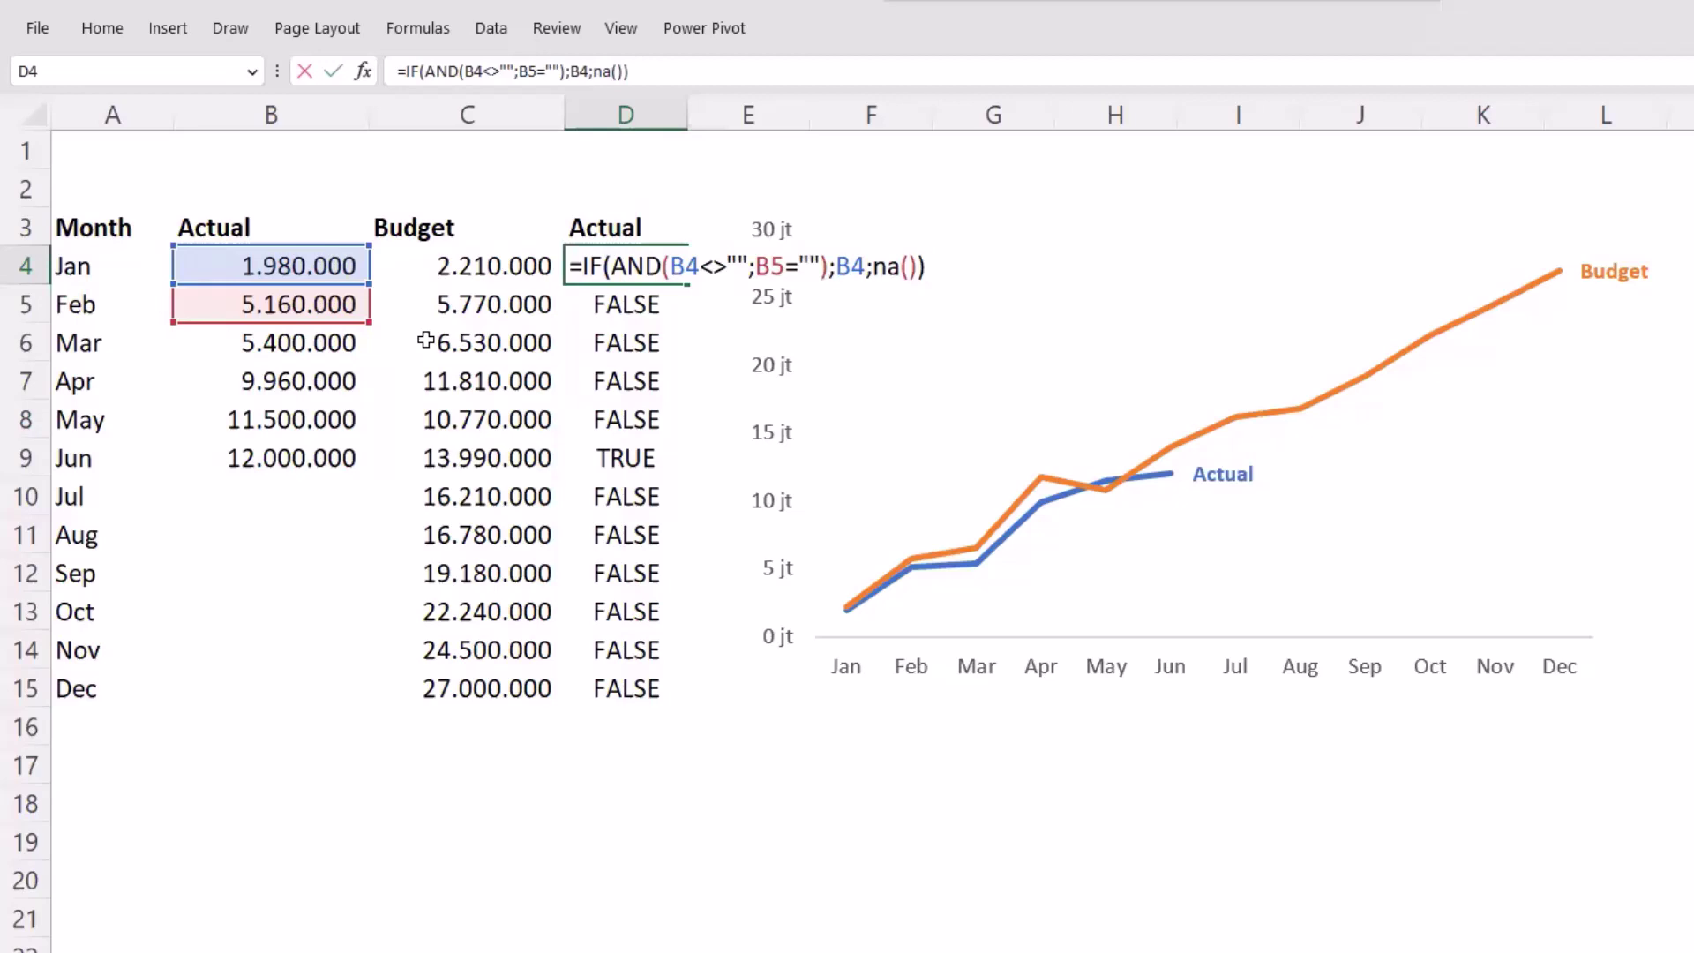
key(Return)
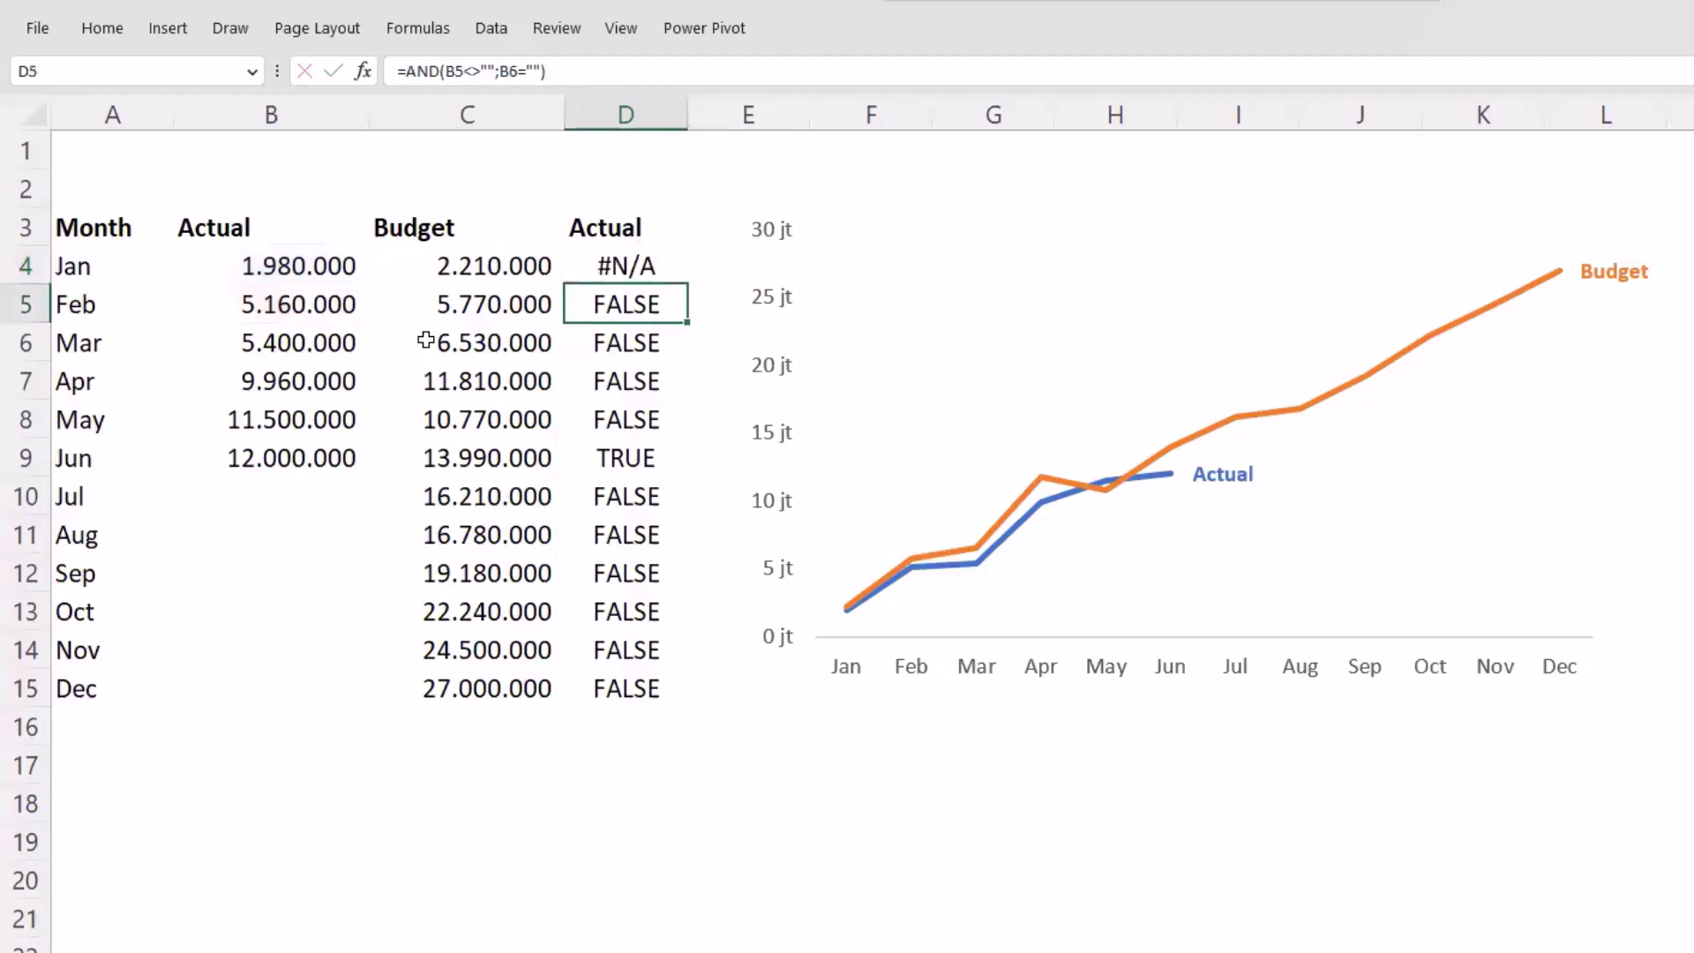
- Fill the IF formula from D4 down to D15 and widen column D to fit the full number in the Jun row
click(651, 260)
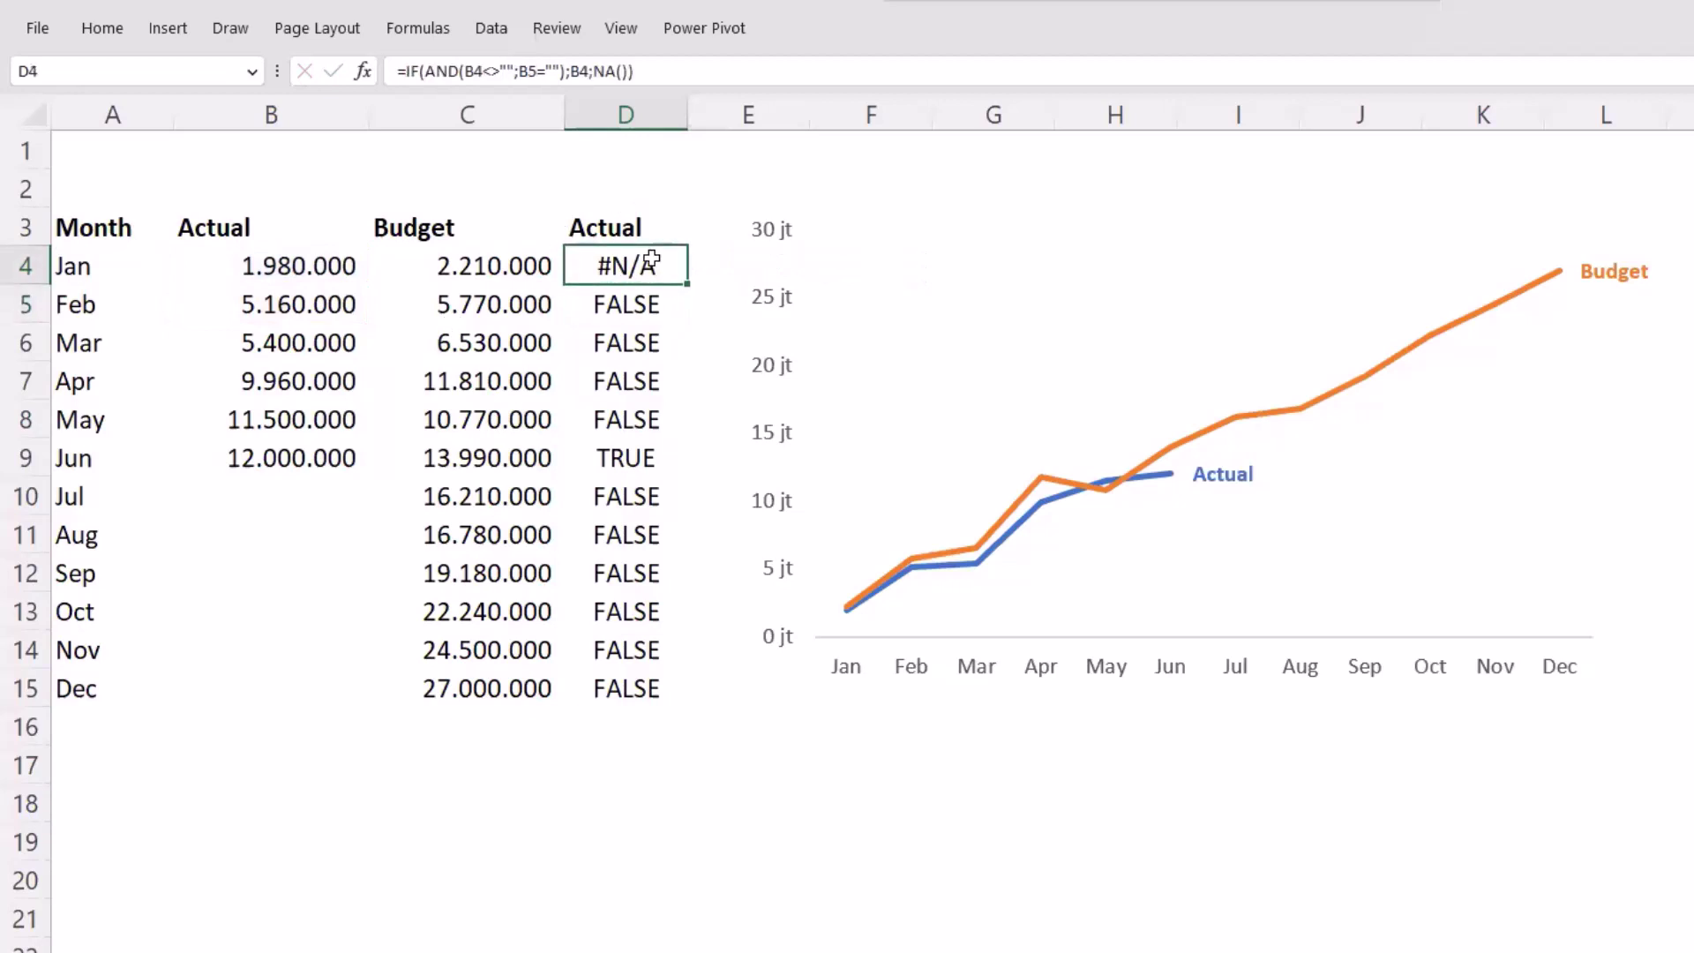
double_click(688, 284)
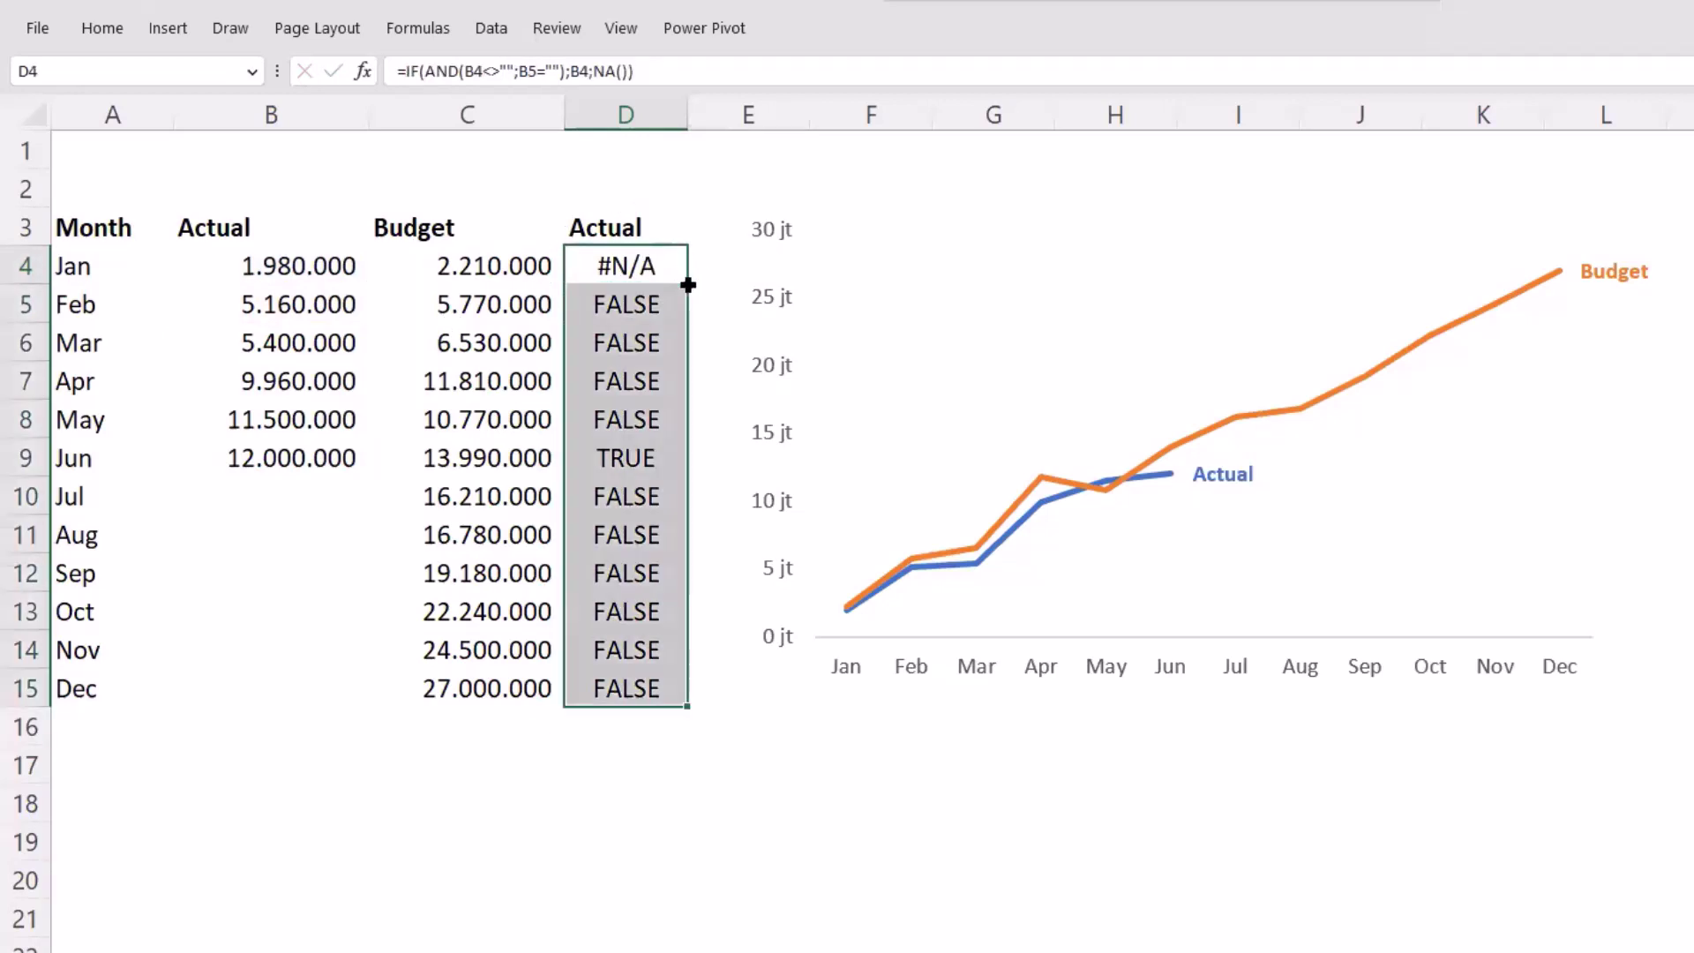
click(662, 468)
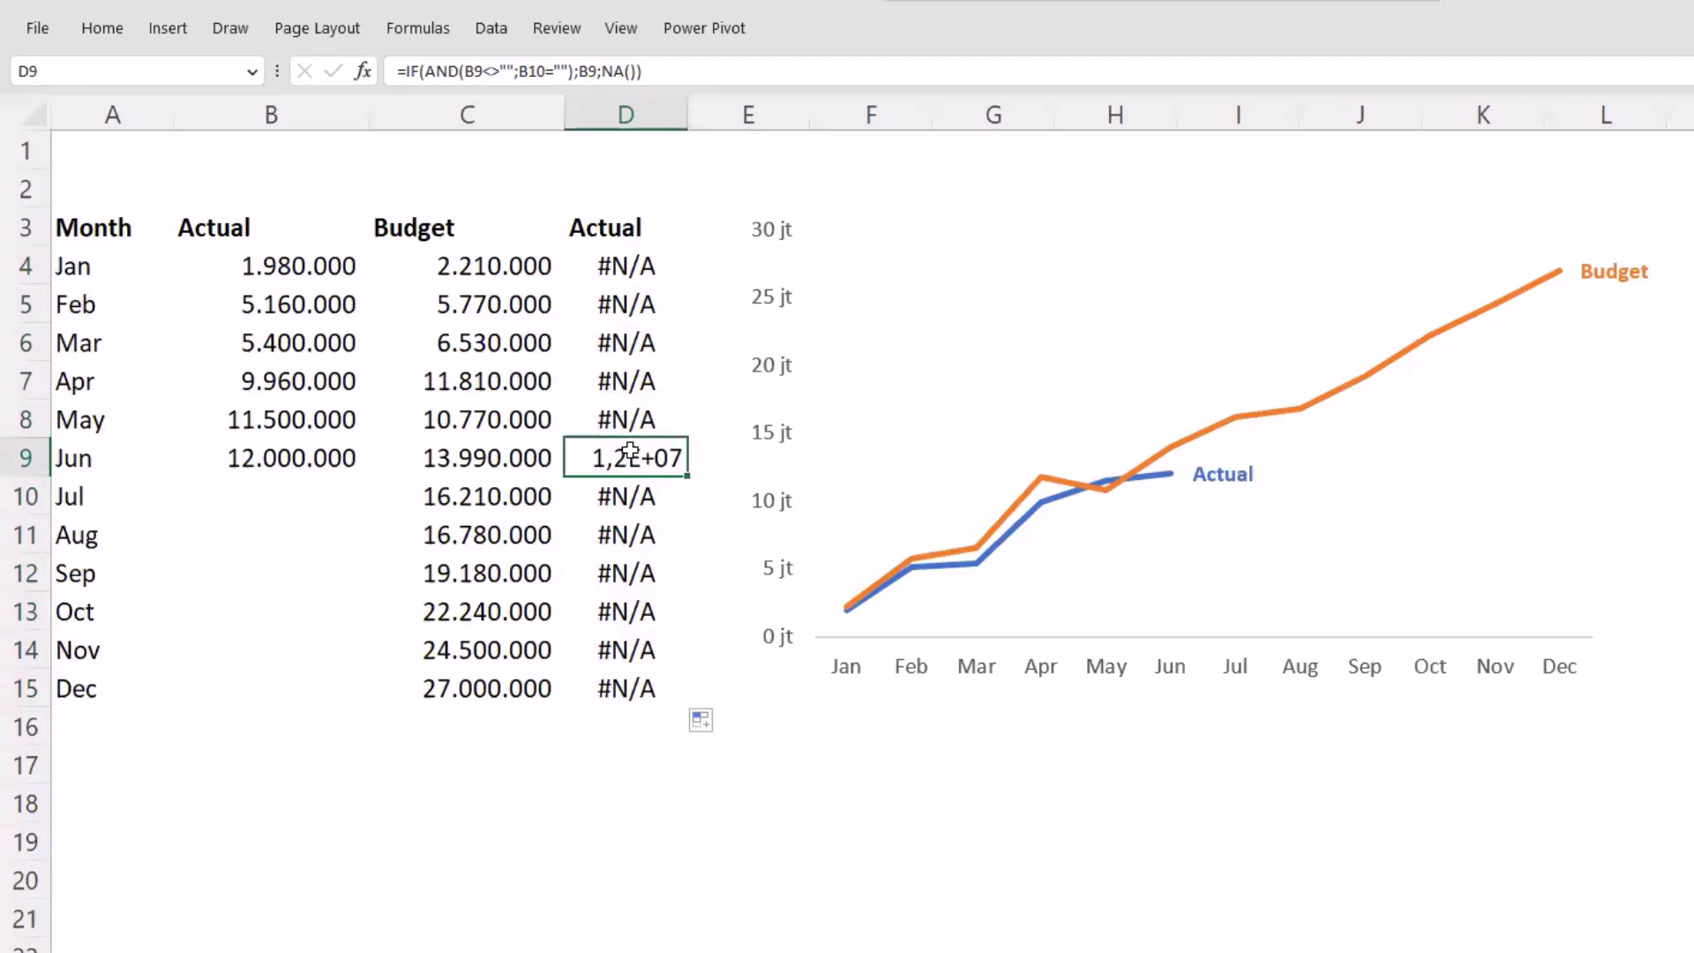
drag(687, 137, 713, 123)
- Copy the number format of B4 onto D4:D15 and autofit the width of column D
click(305, 269)
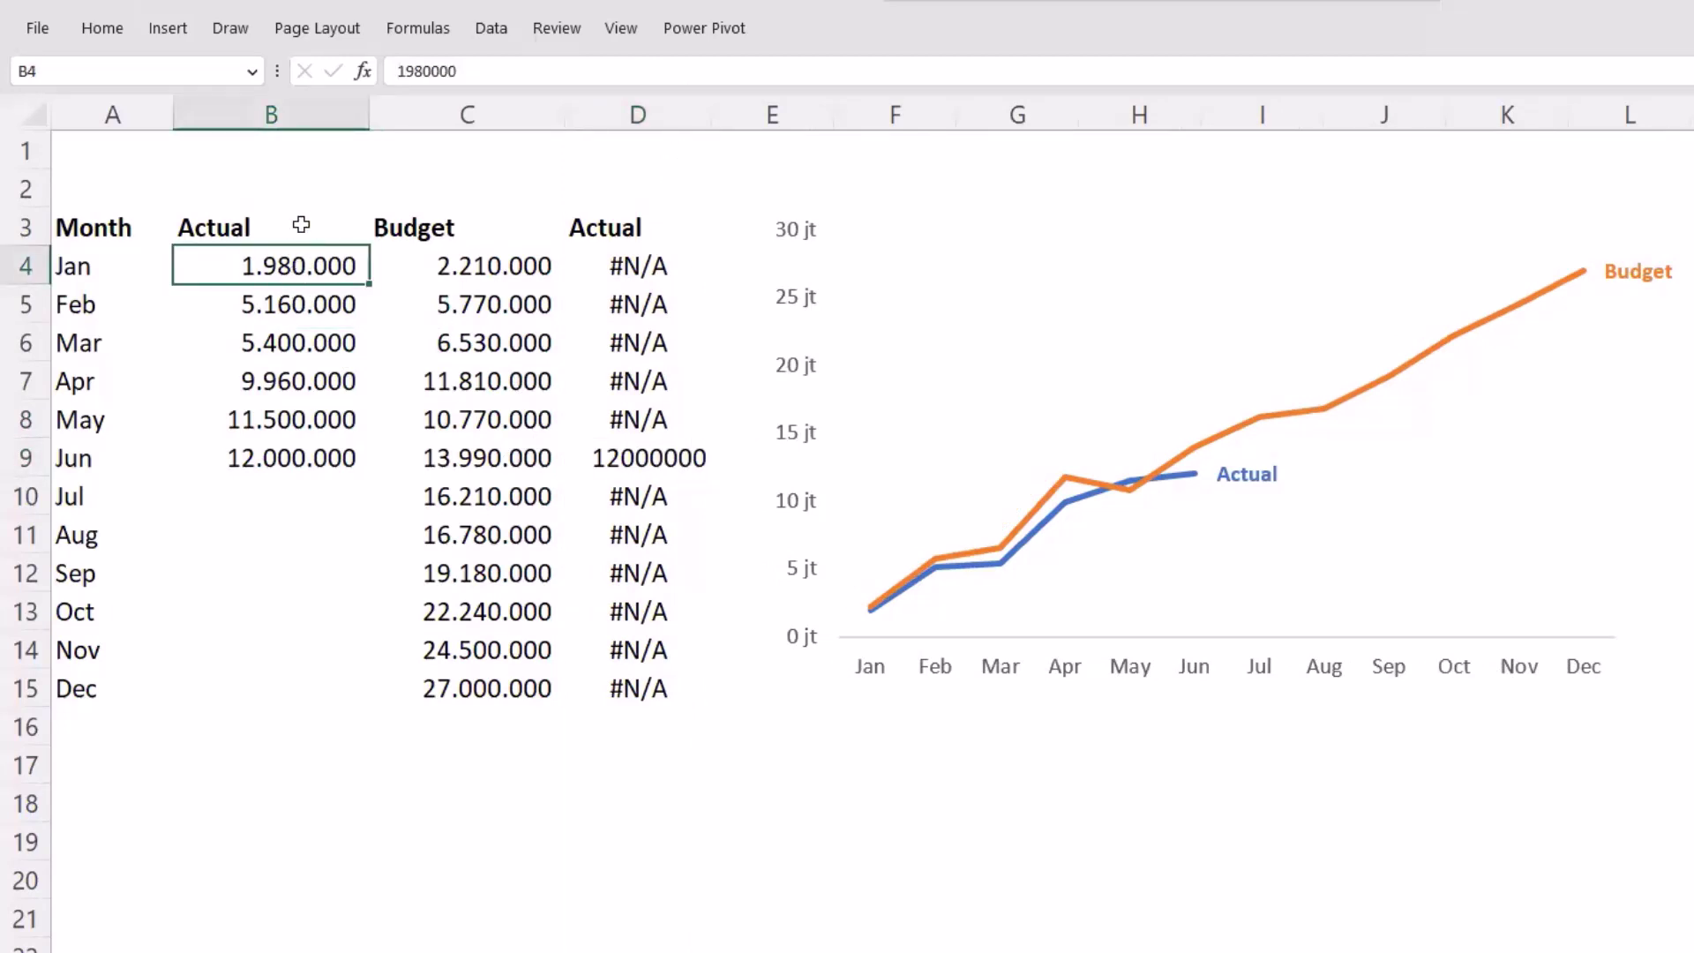
click(96, 46)
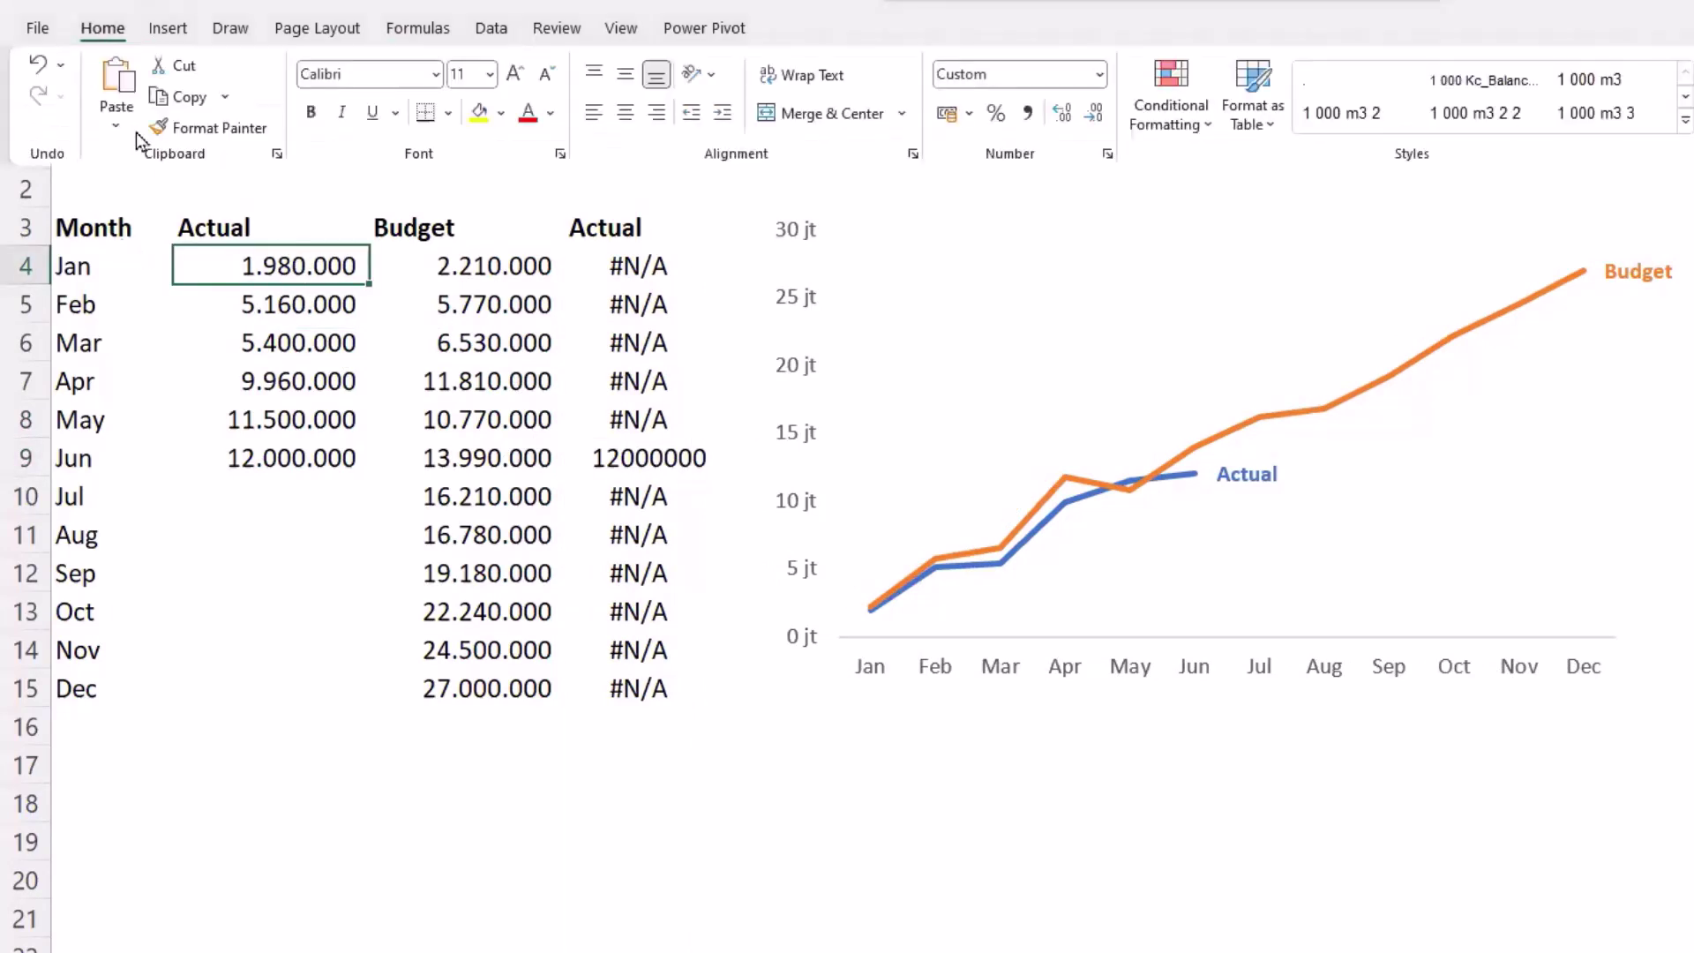
click(205, 132)
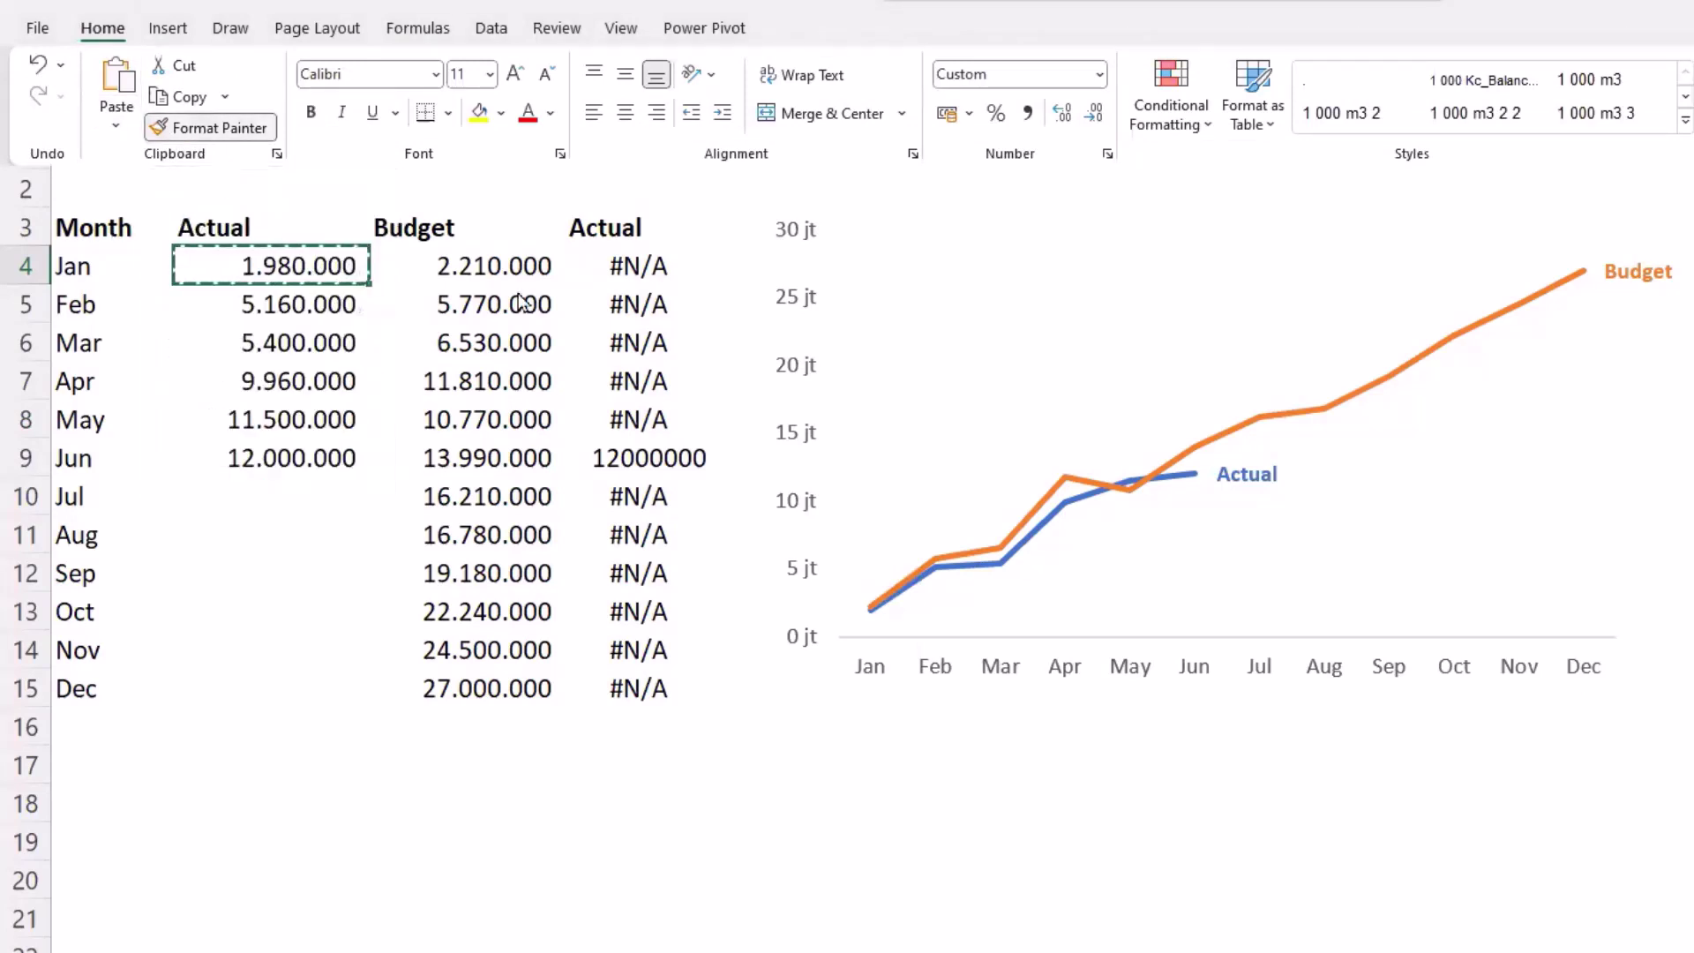
mouse_move(640, 264)
mouse_down()
mouse_move(642, 494)
mouse_move(617, 692)
mouse_up()
double_click(713, 118)
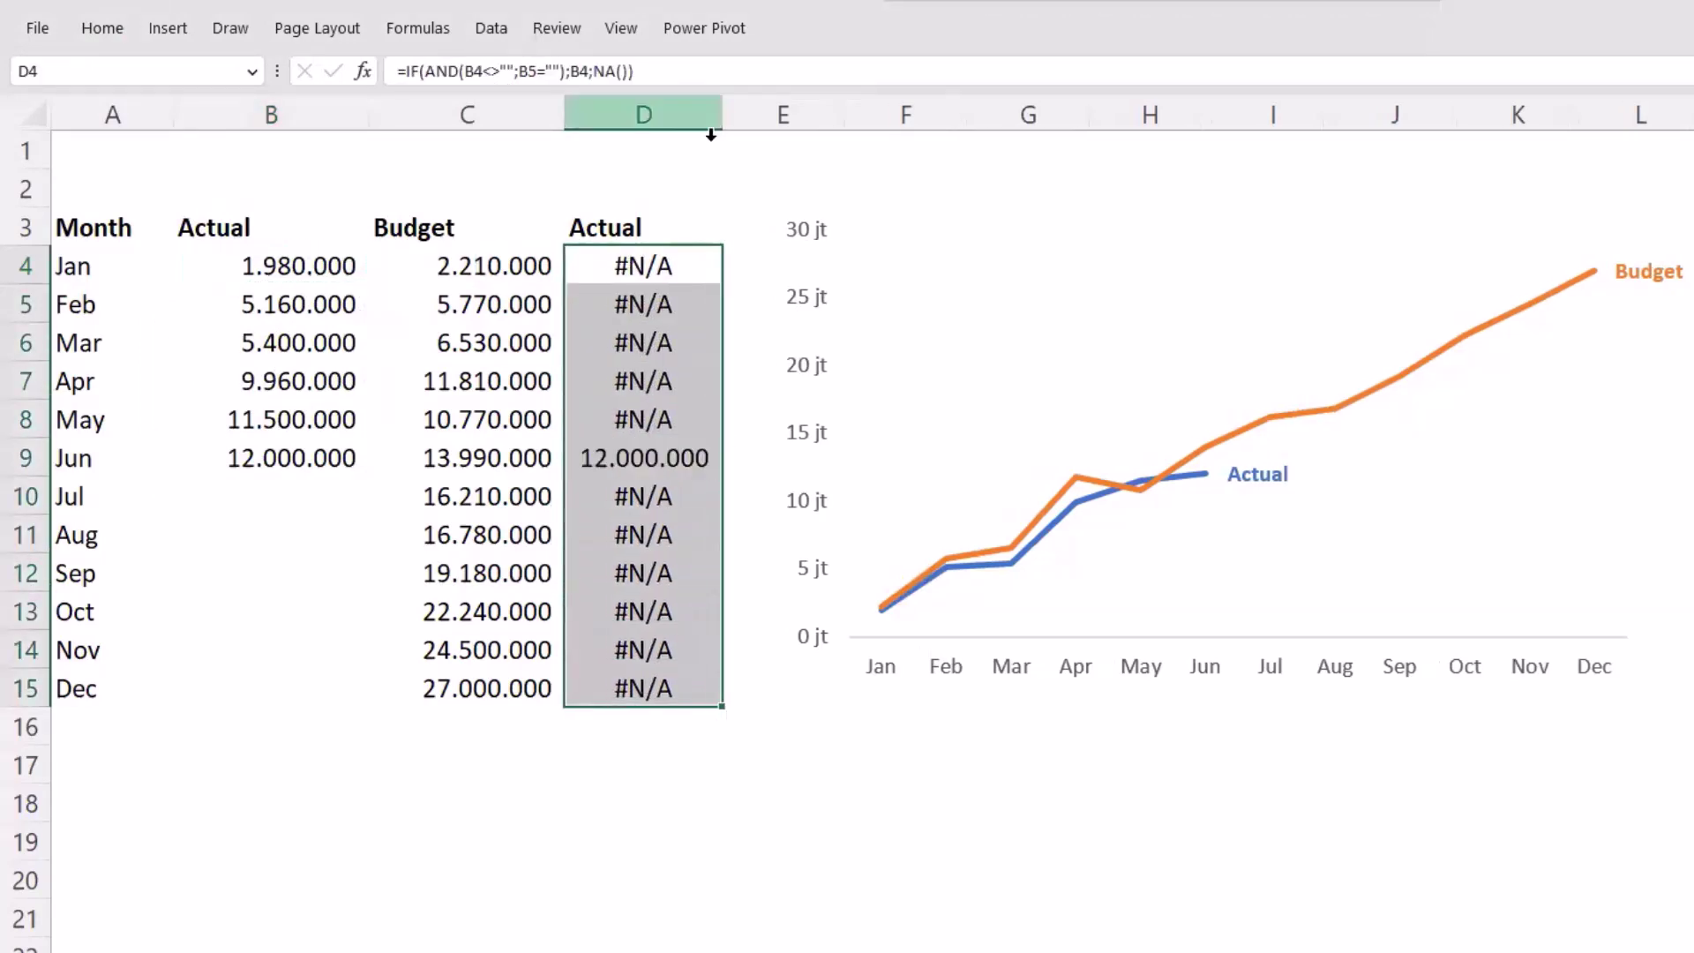
- Compare the Jun cells B9 and D9, and enter 14000000 as the Jul Actual value in B10
click(344, 459)
click(606, 464)
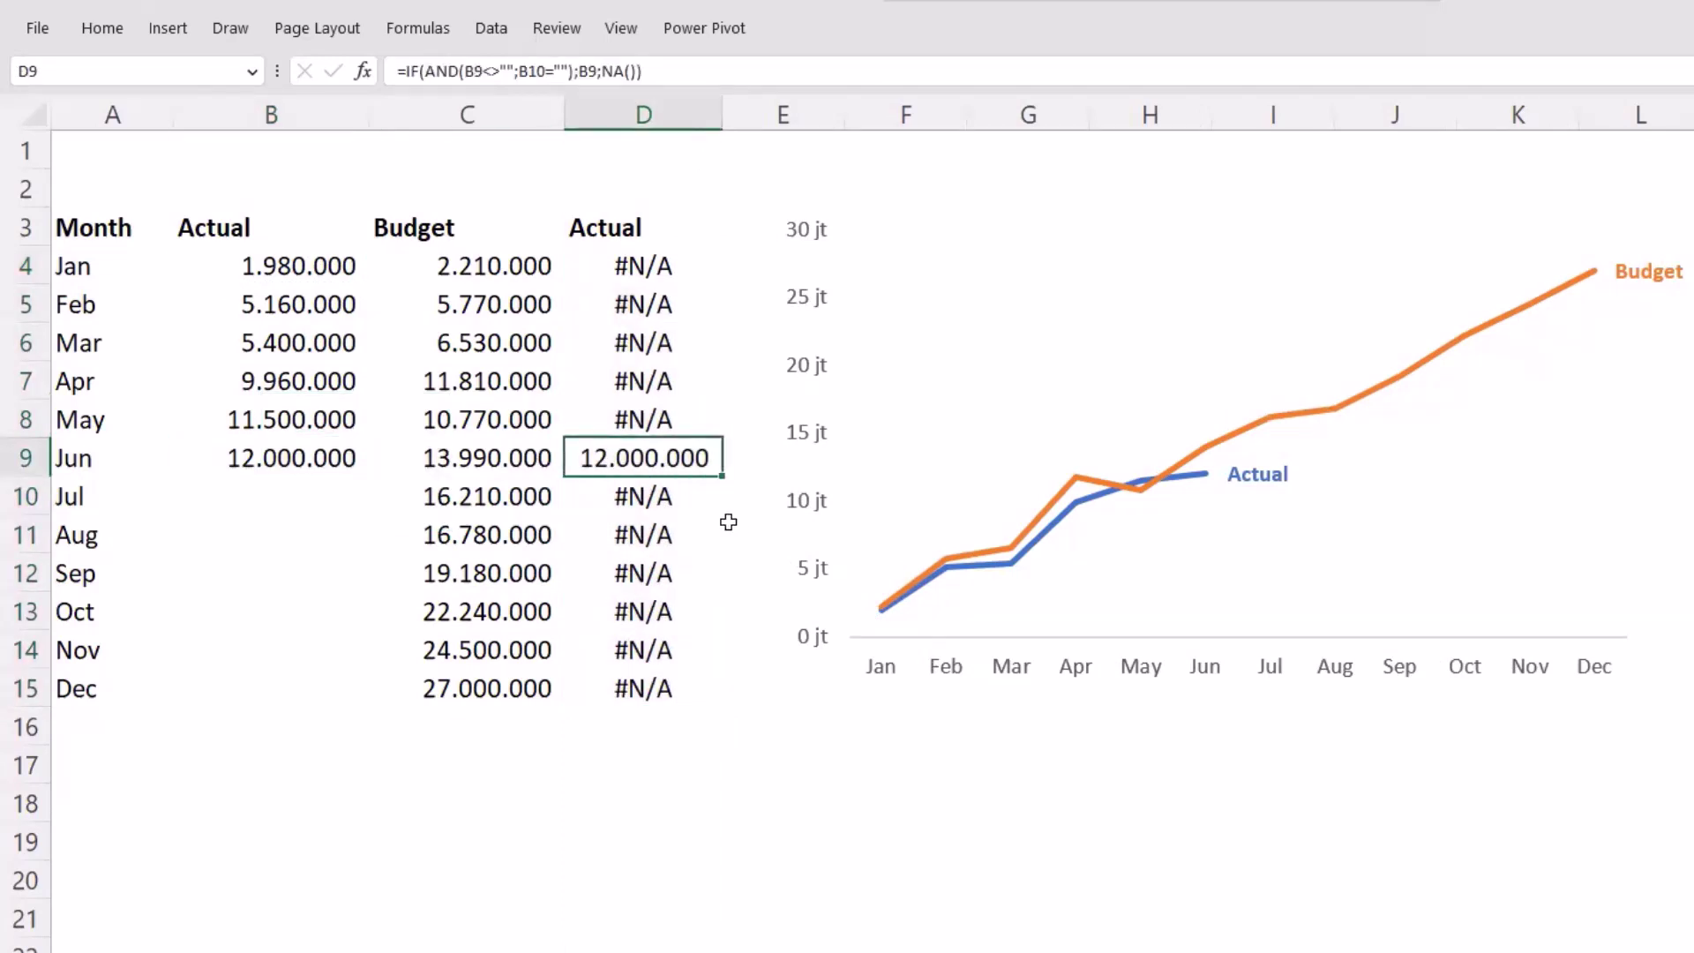
drag(648, 271, 648, 692)
click(289, 486)
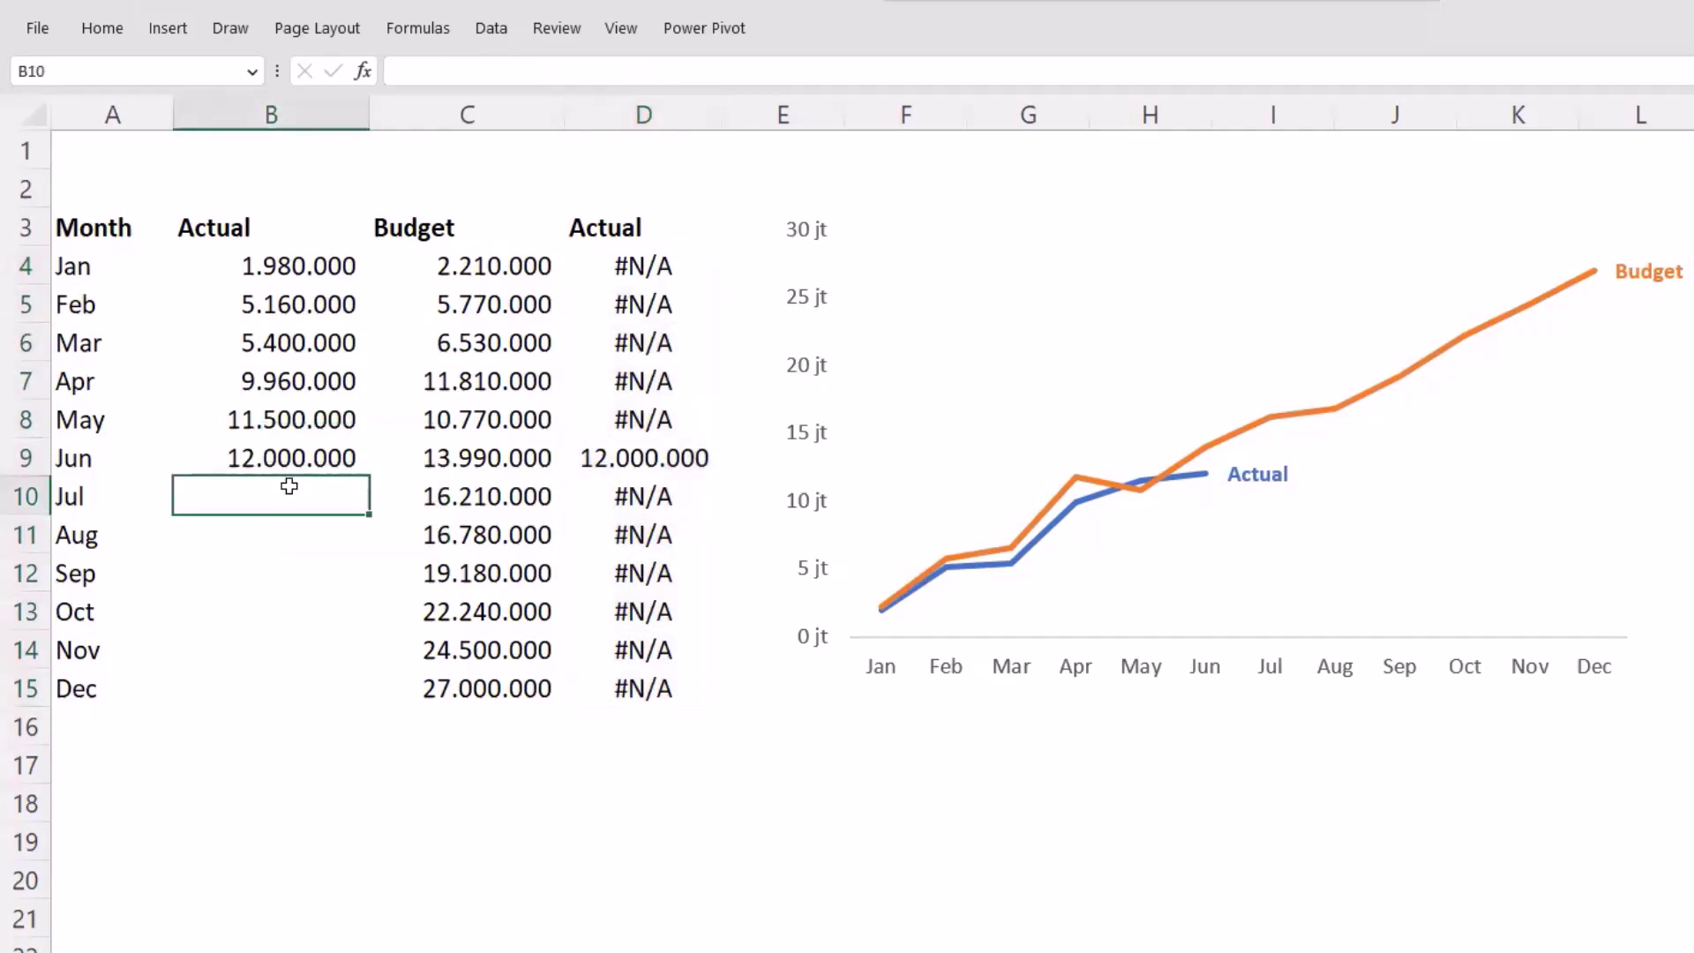
text(14000)
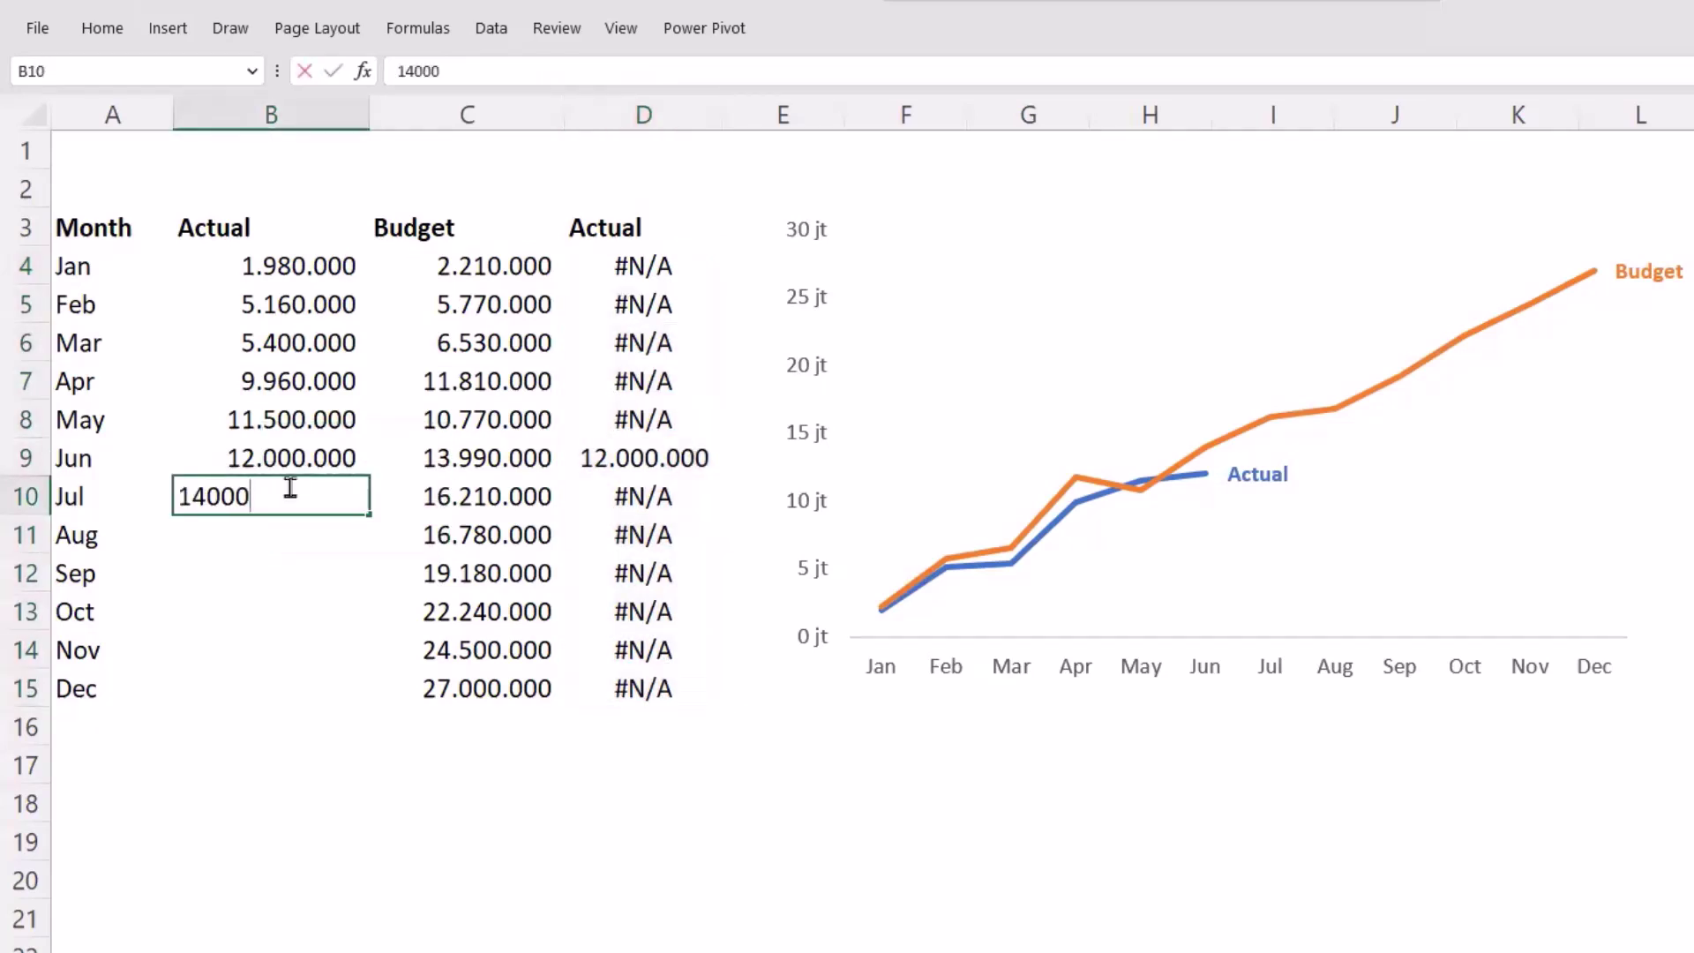
text(000)
key(Return)
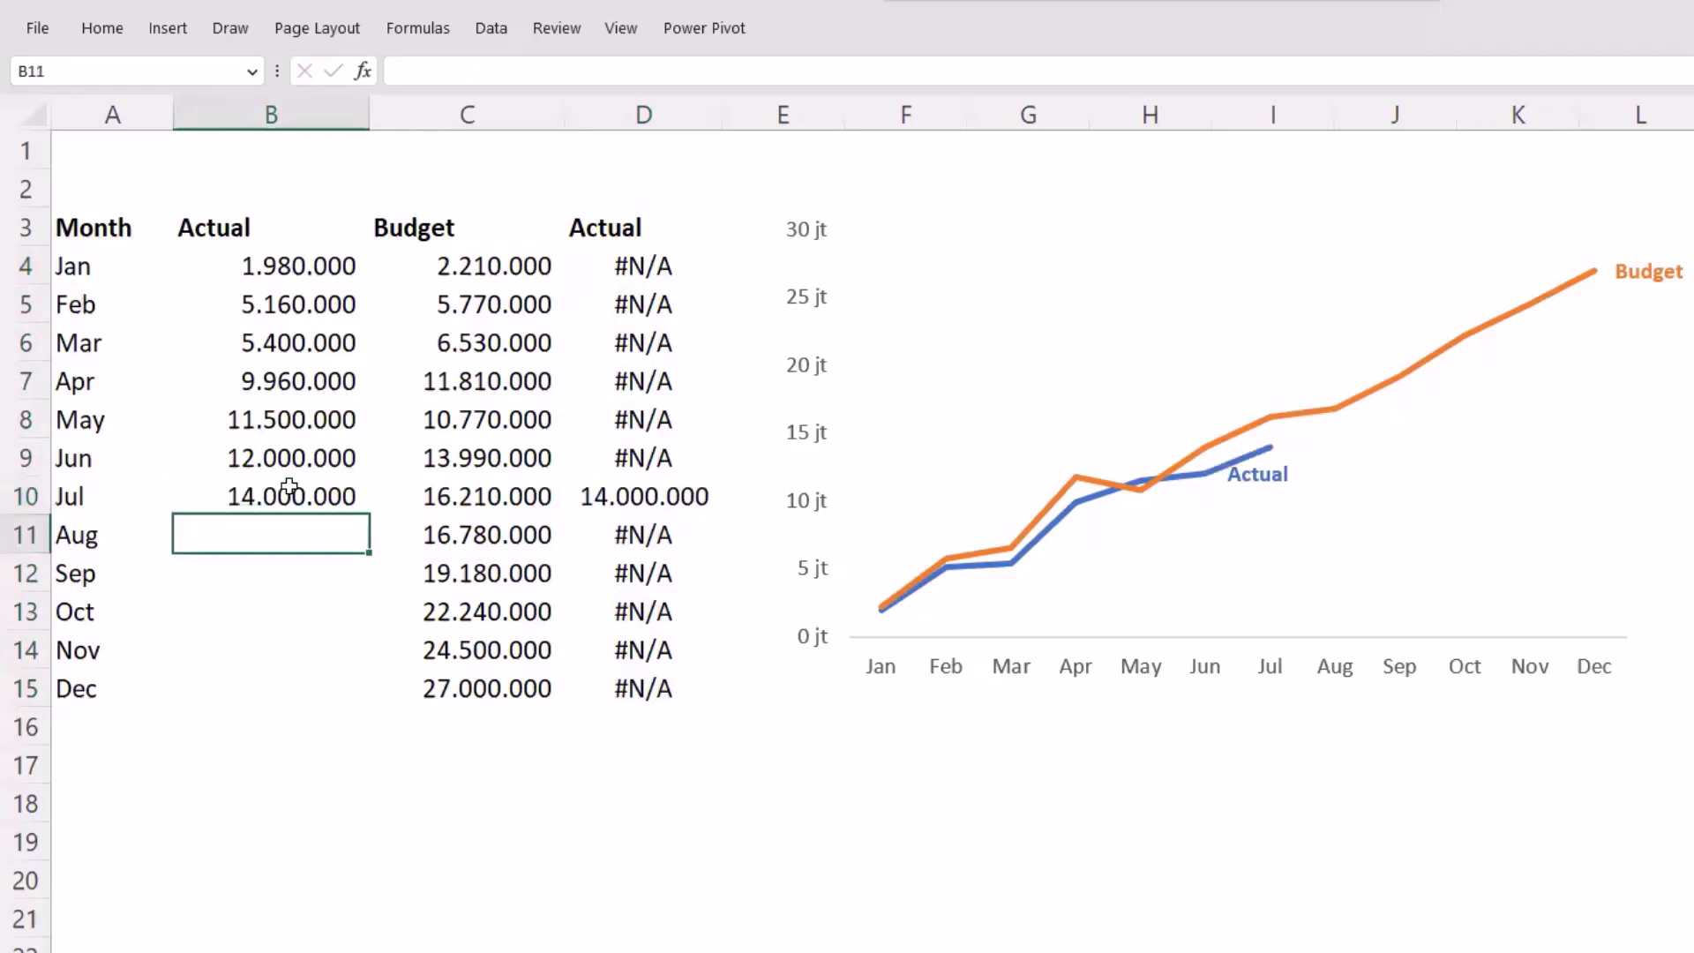
- Examine the helper Actual column, comparing the Jul result in D10 with the other months
click(637, 501)
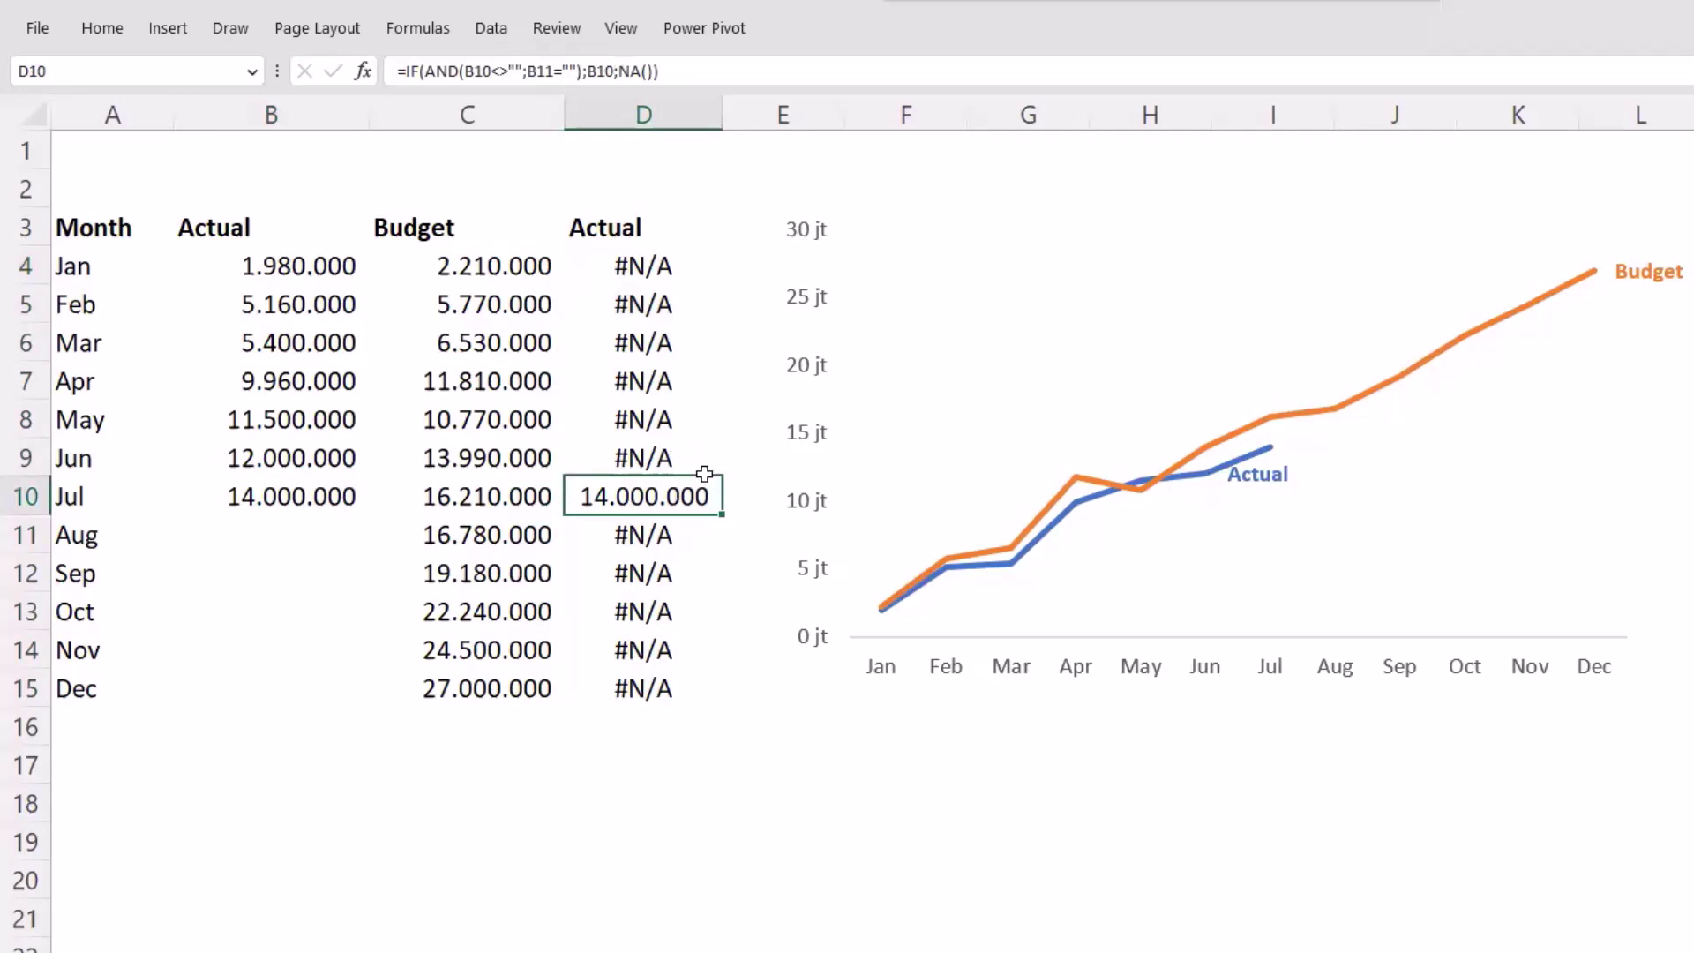
key(ctrl+shift+3)
mouse_move(742, 222)
mouse_down()
mouse_move(604, 230)
mouse_move(548, 604)
mouse_move(738, 579)
mouse_move(722, 182)
mouse_up()
mouse_move(726, 485)
mouse_down()
mouse_move(569, 505)
mouse_move(728, 481)
mouse_up()
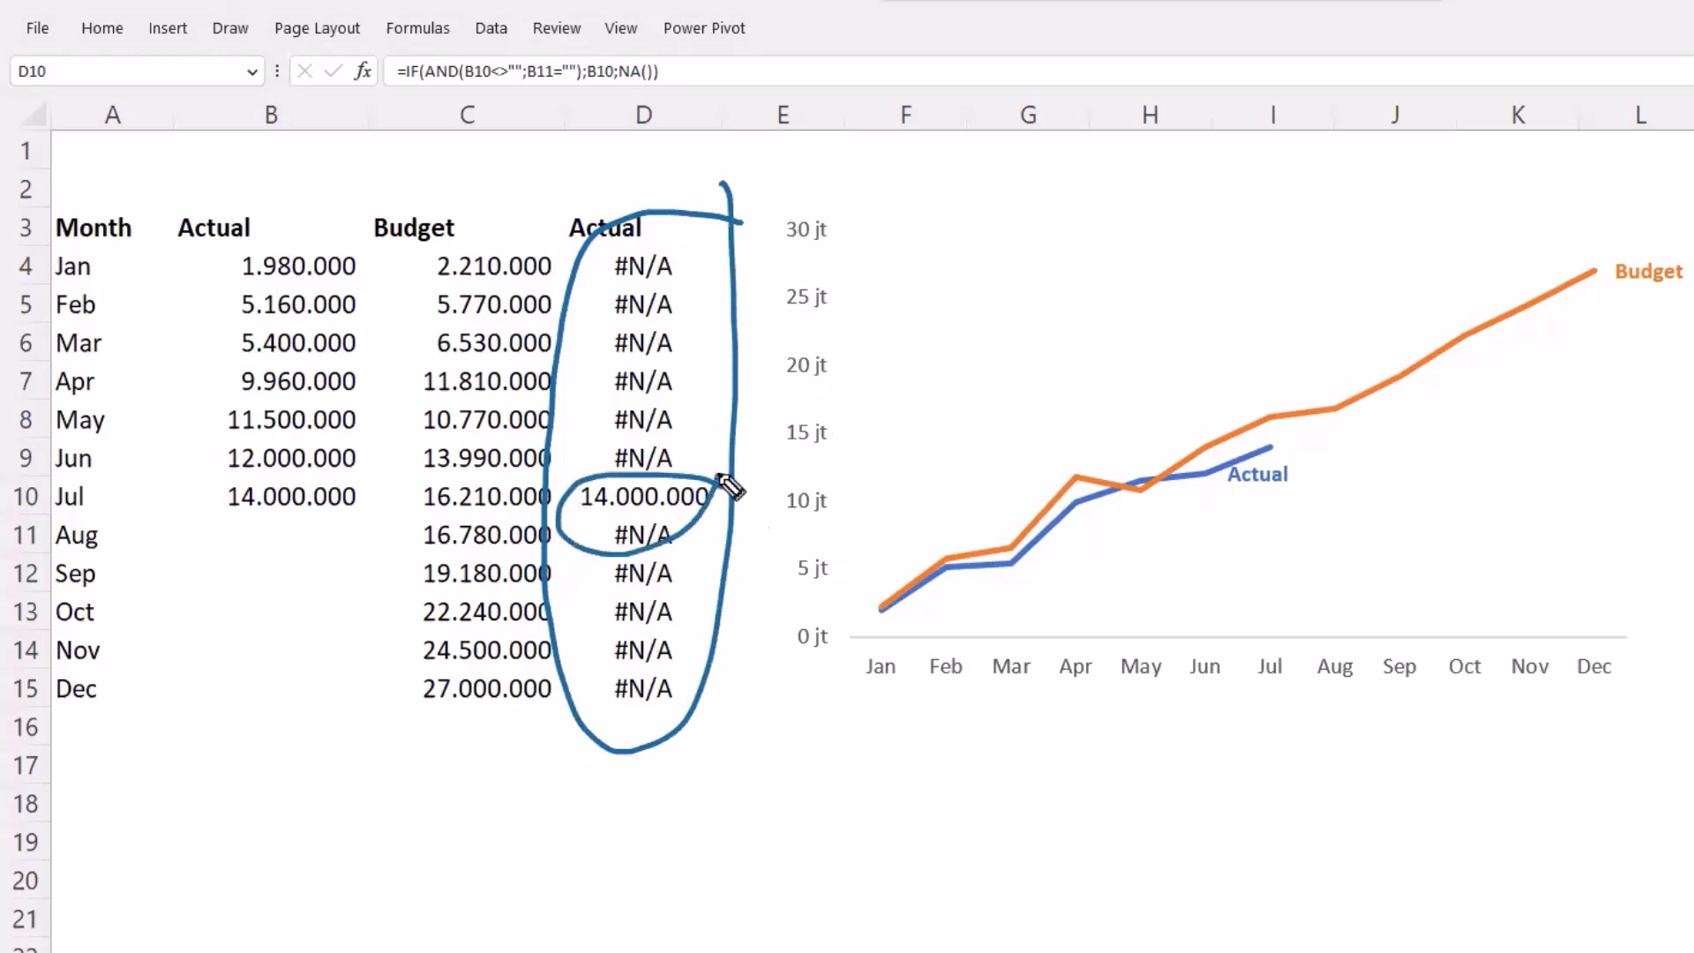
click(797, 725)
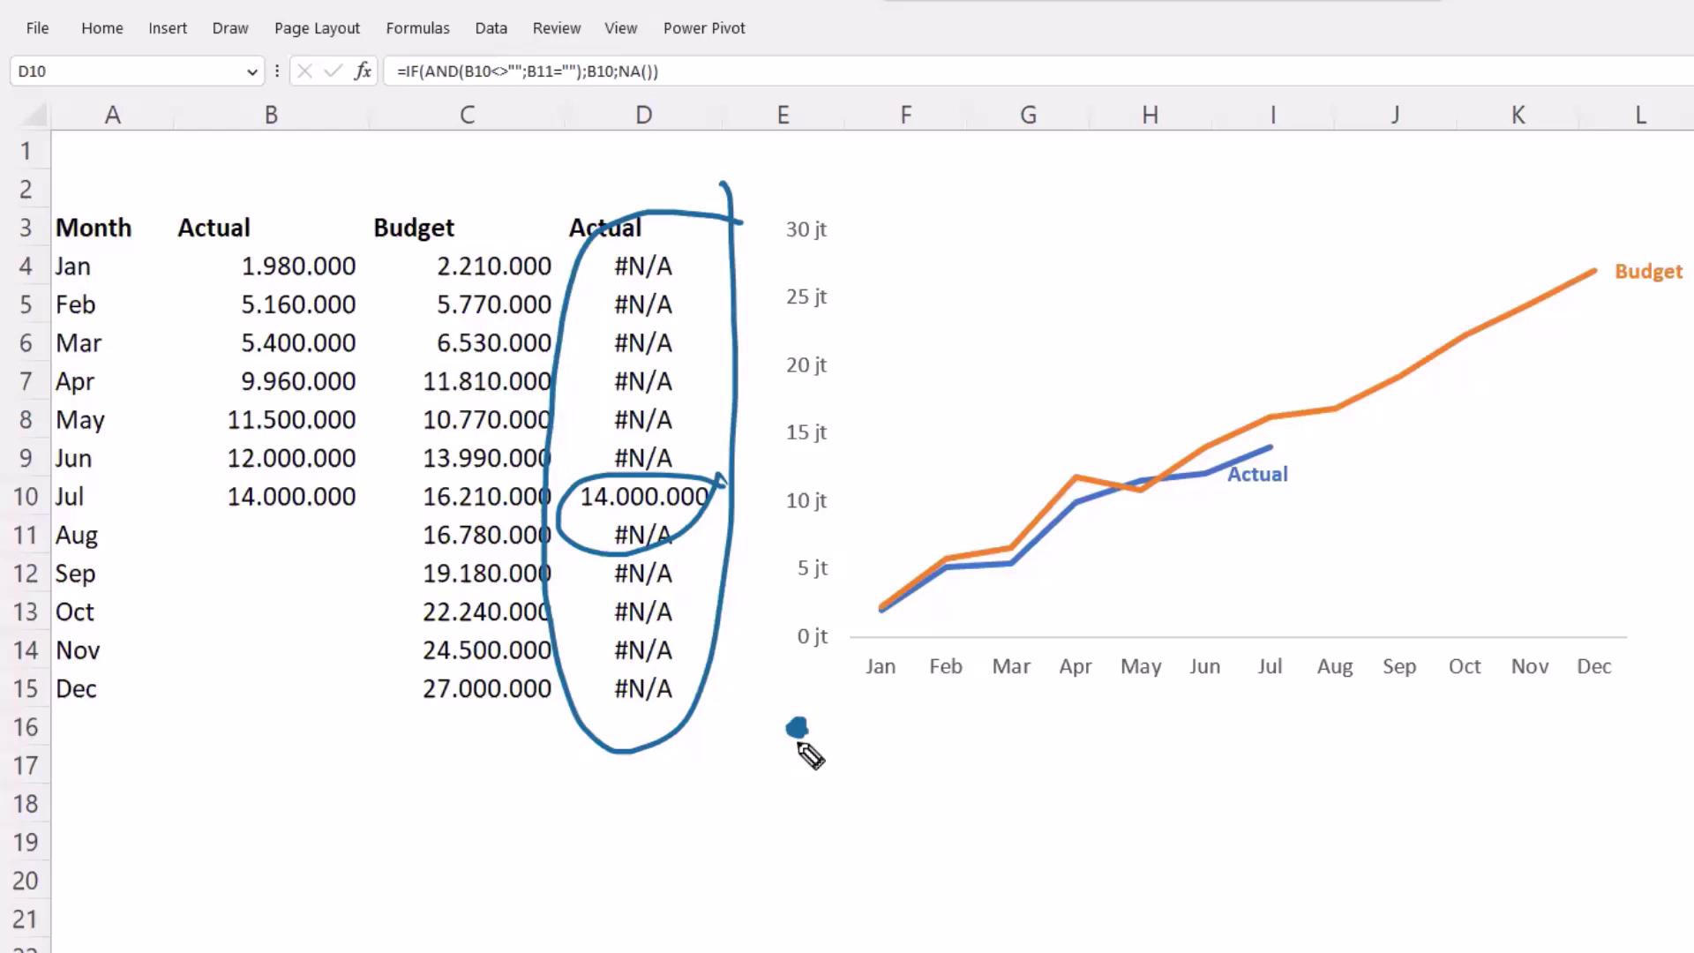
key(Escape)
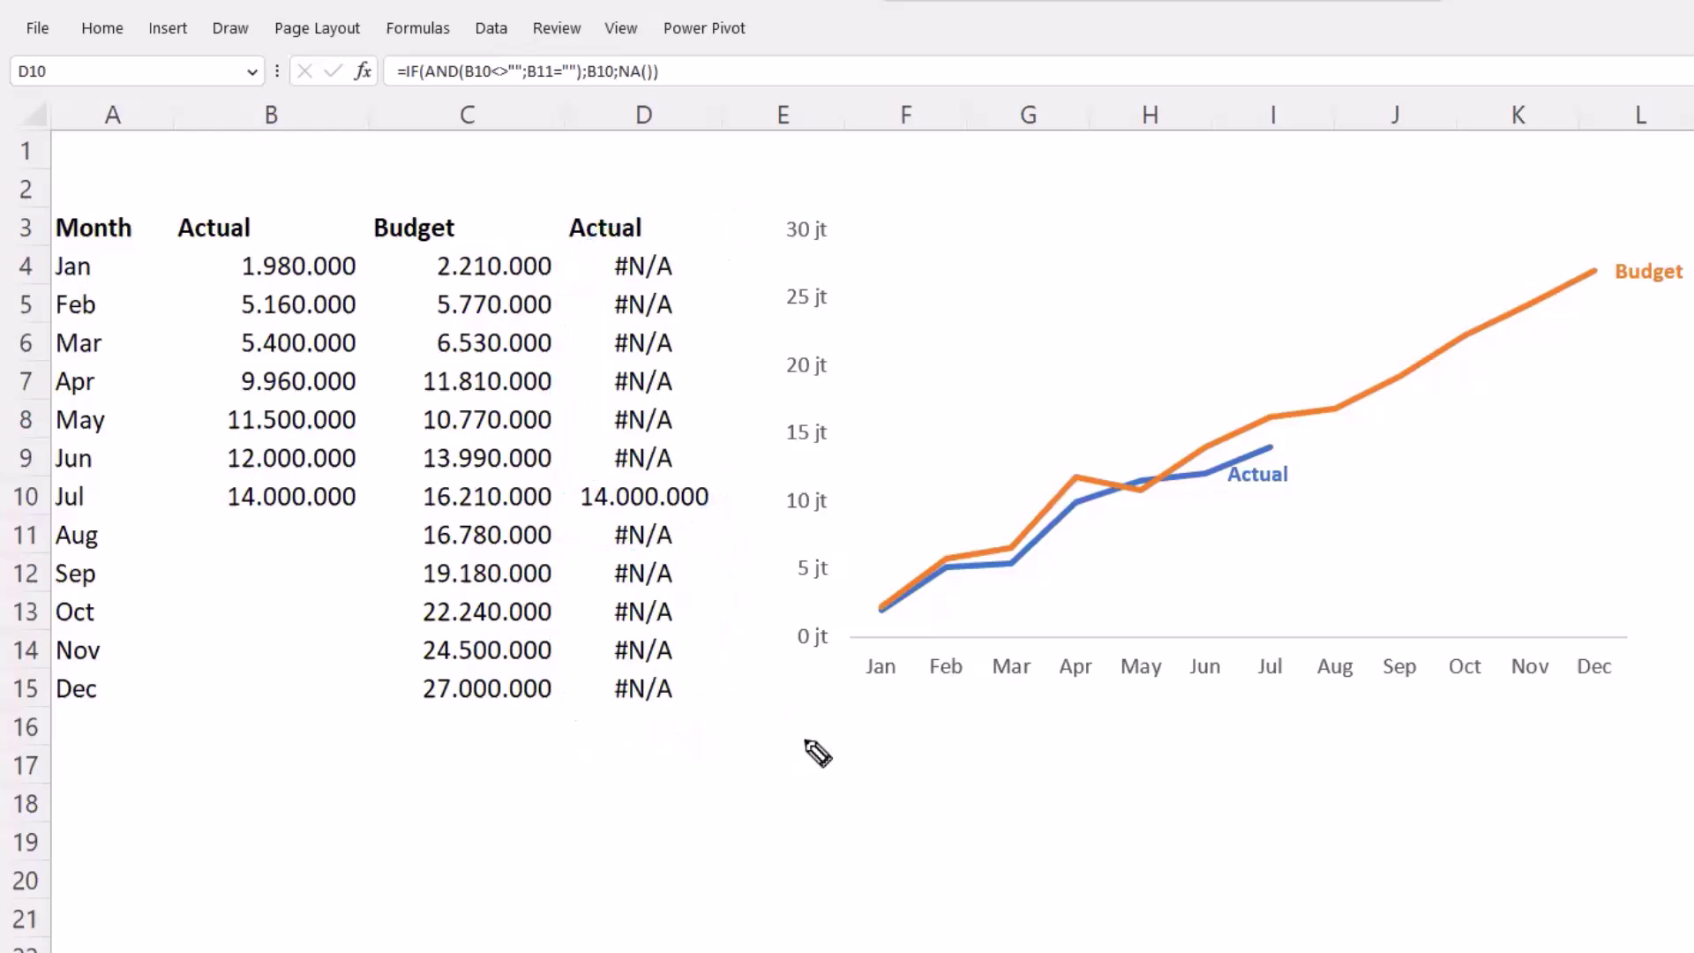
- Delete the chart's fixed Actual label and add a data series named from D3 with the values D4:D15
click(1278, 486)
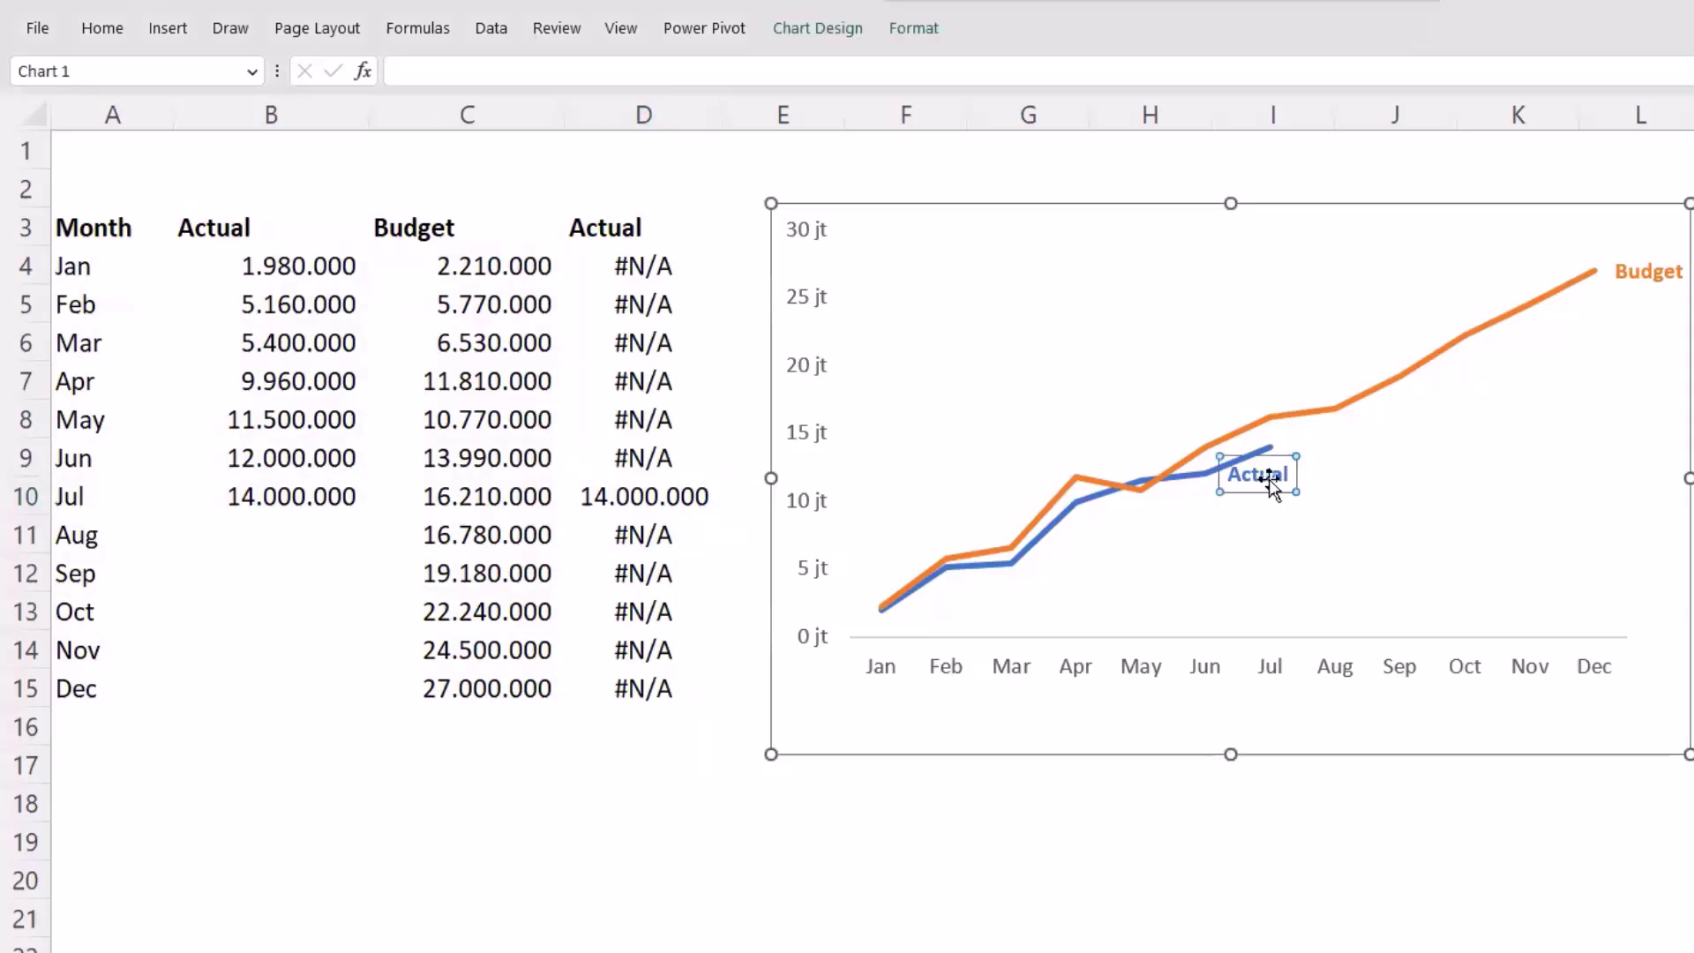
key(Delete)
right_click(1335, 489)
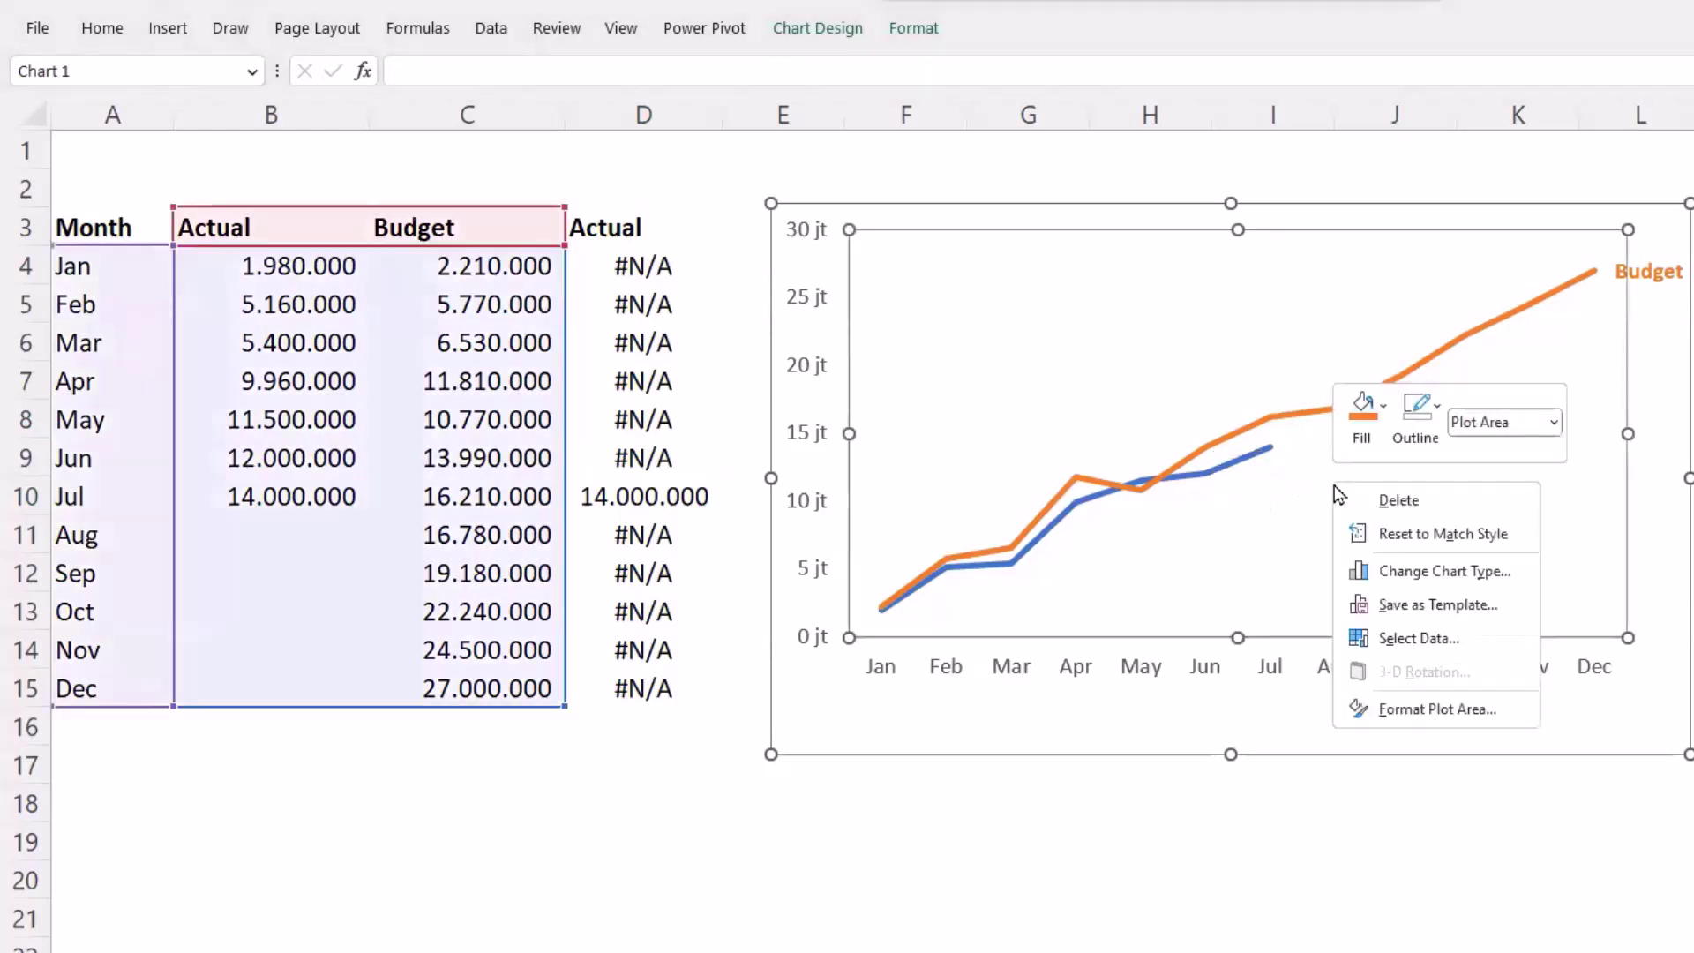
click(1429, 639)
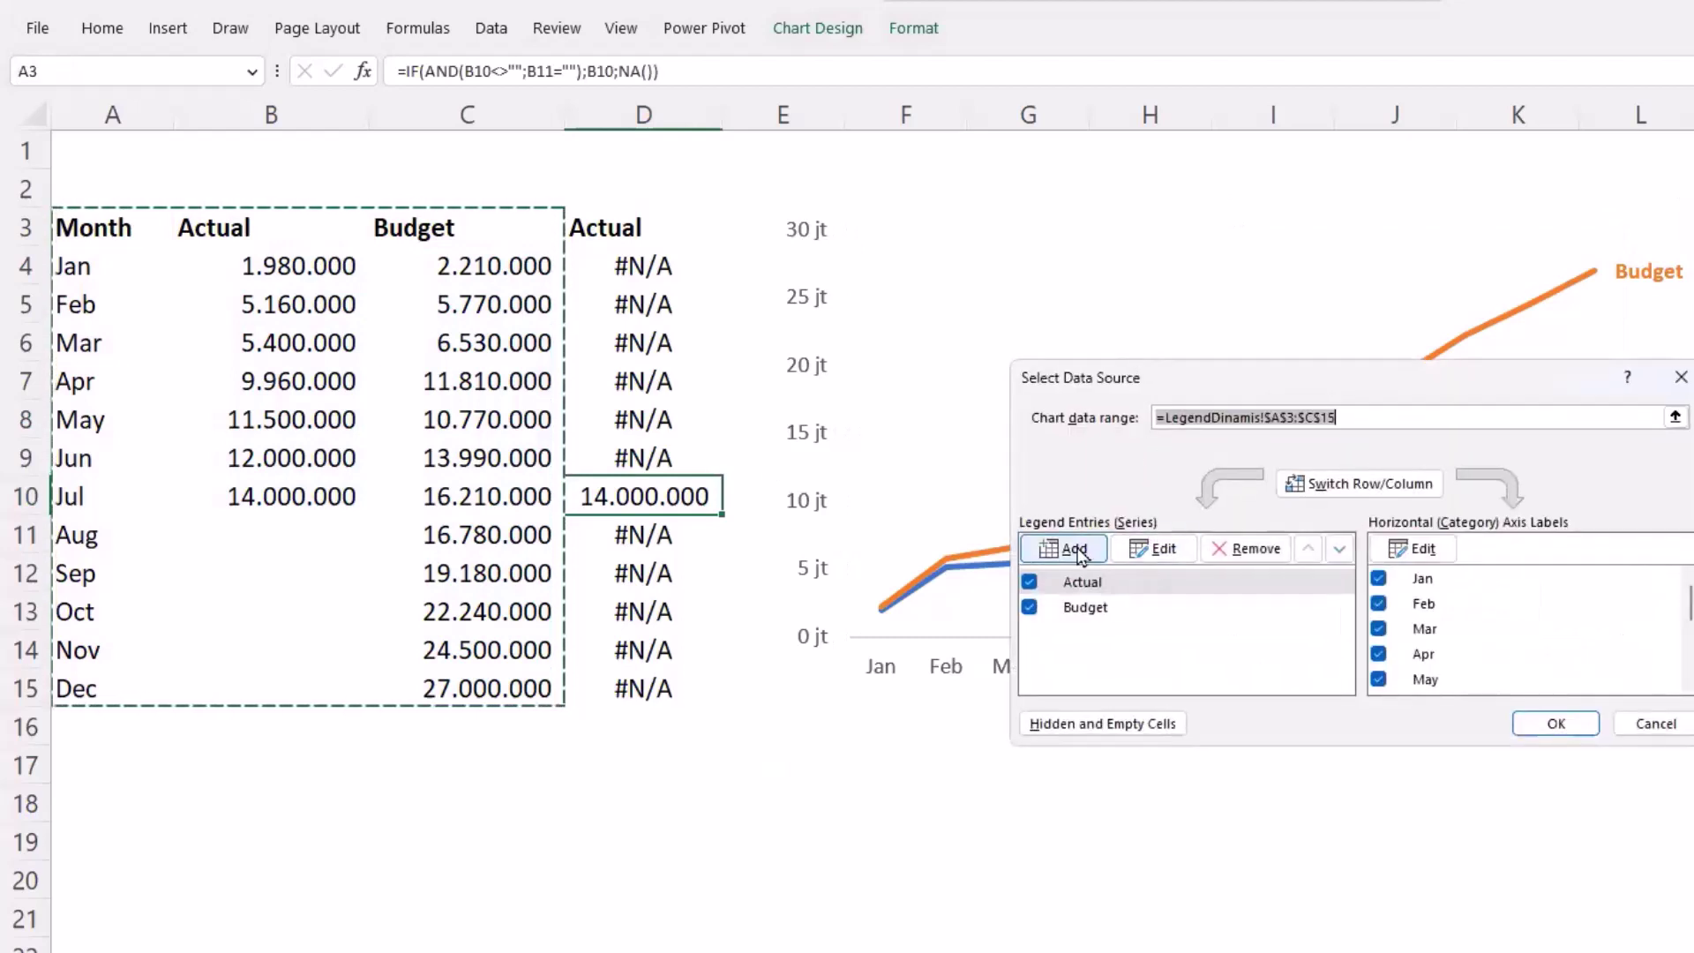
click(1077, 550)
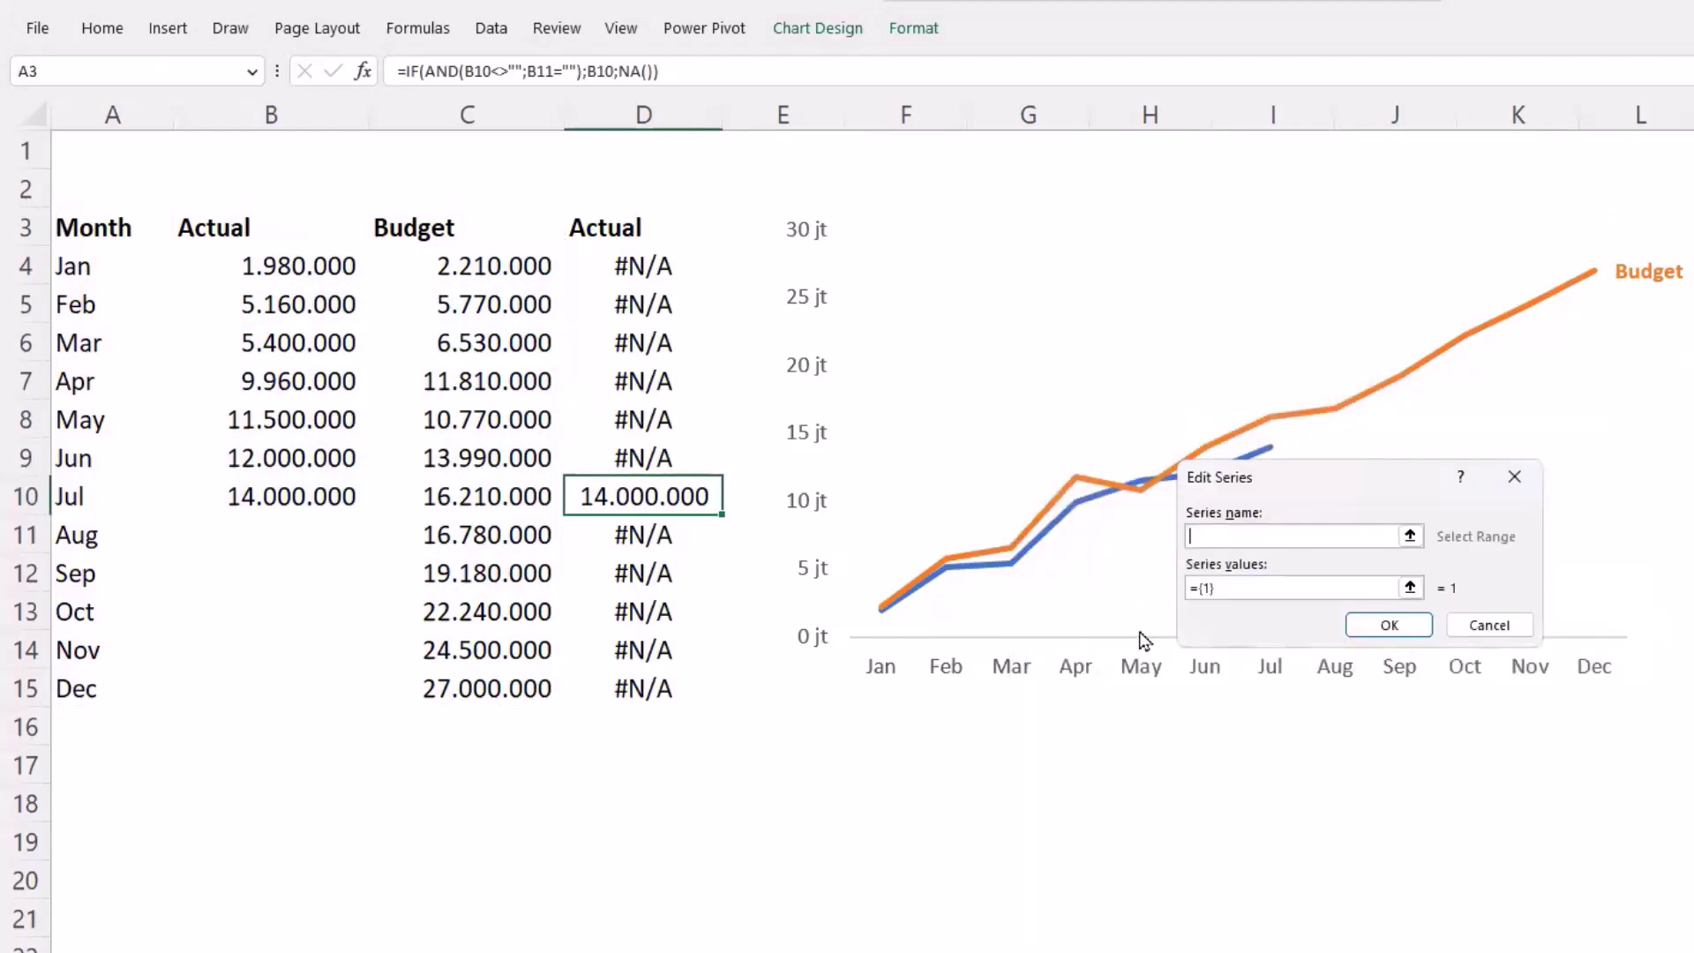
click(591, 220)
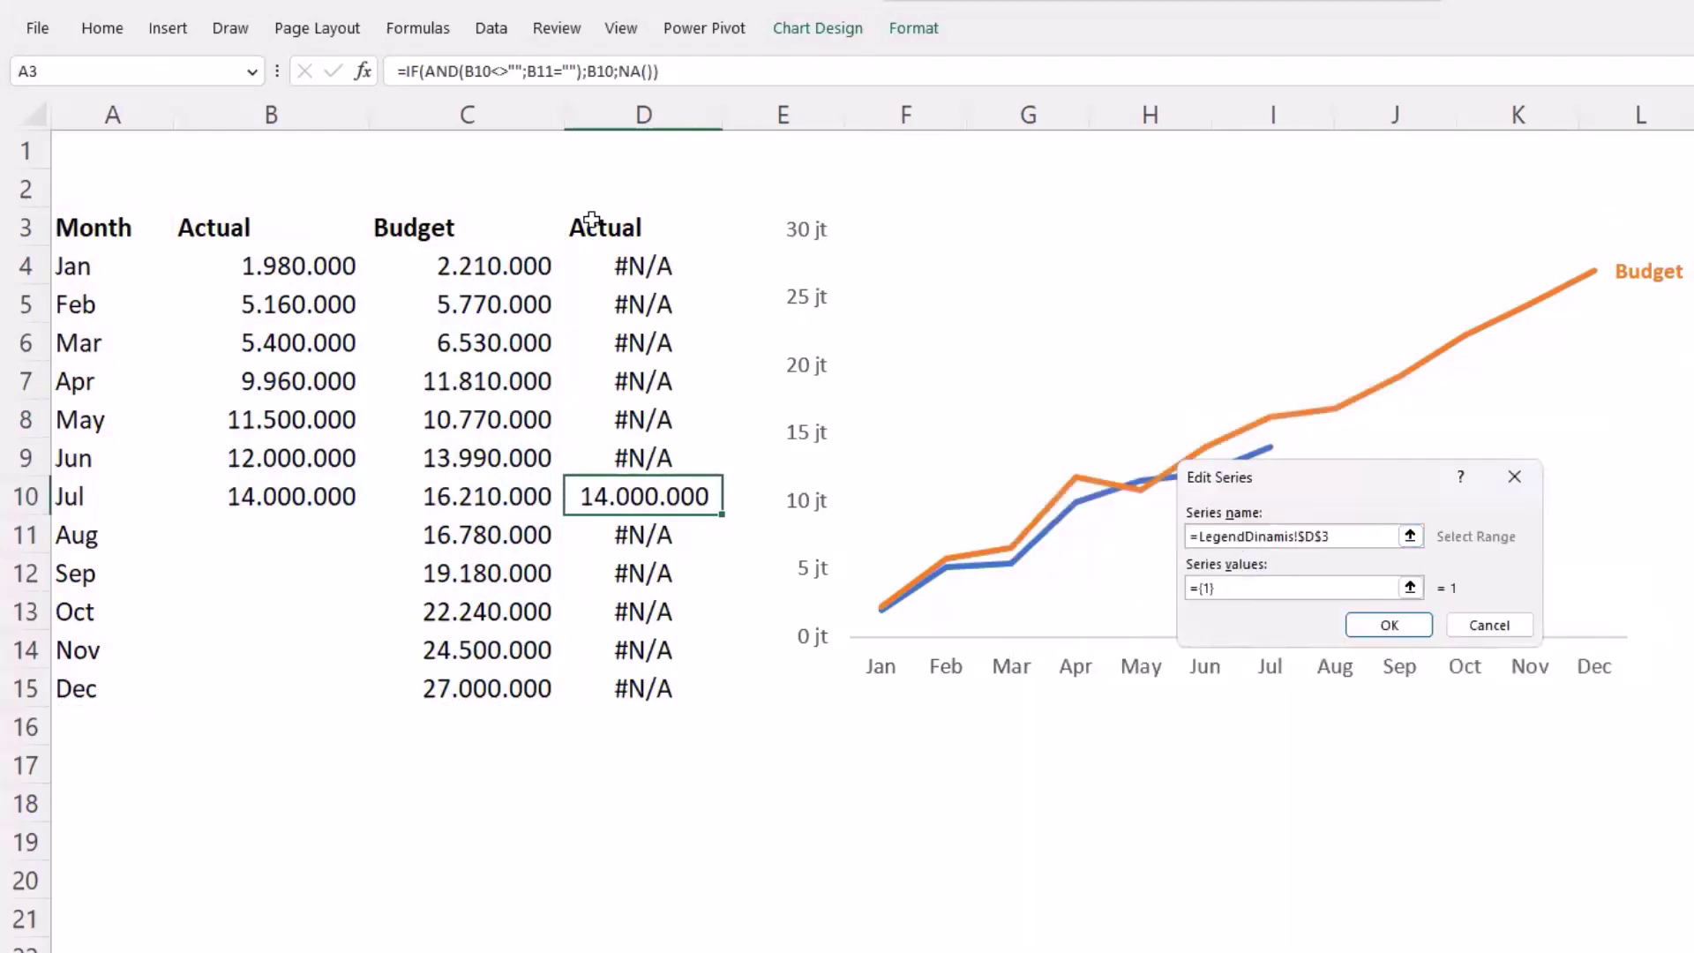
click(1410, 588)
drag(679, 265, 707, 681)
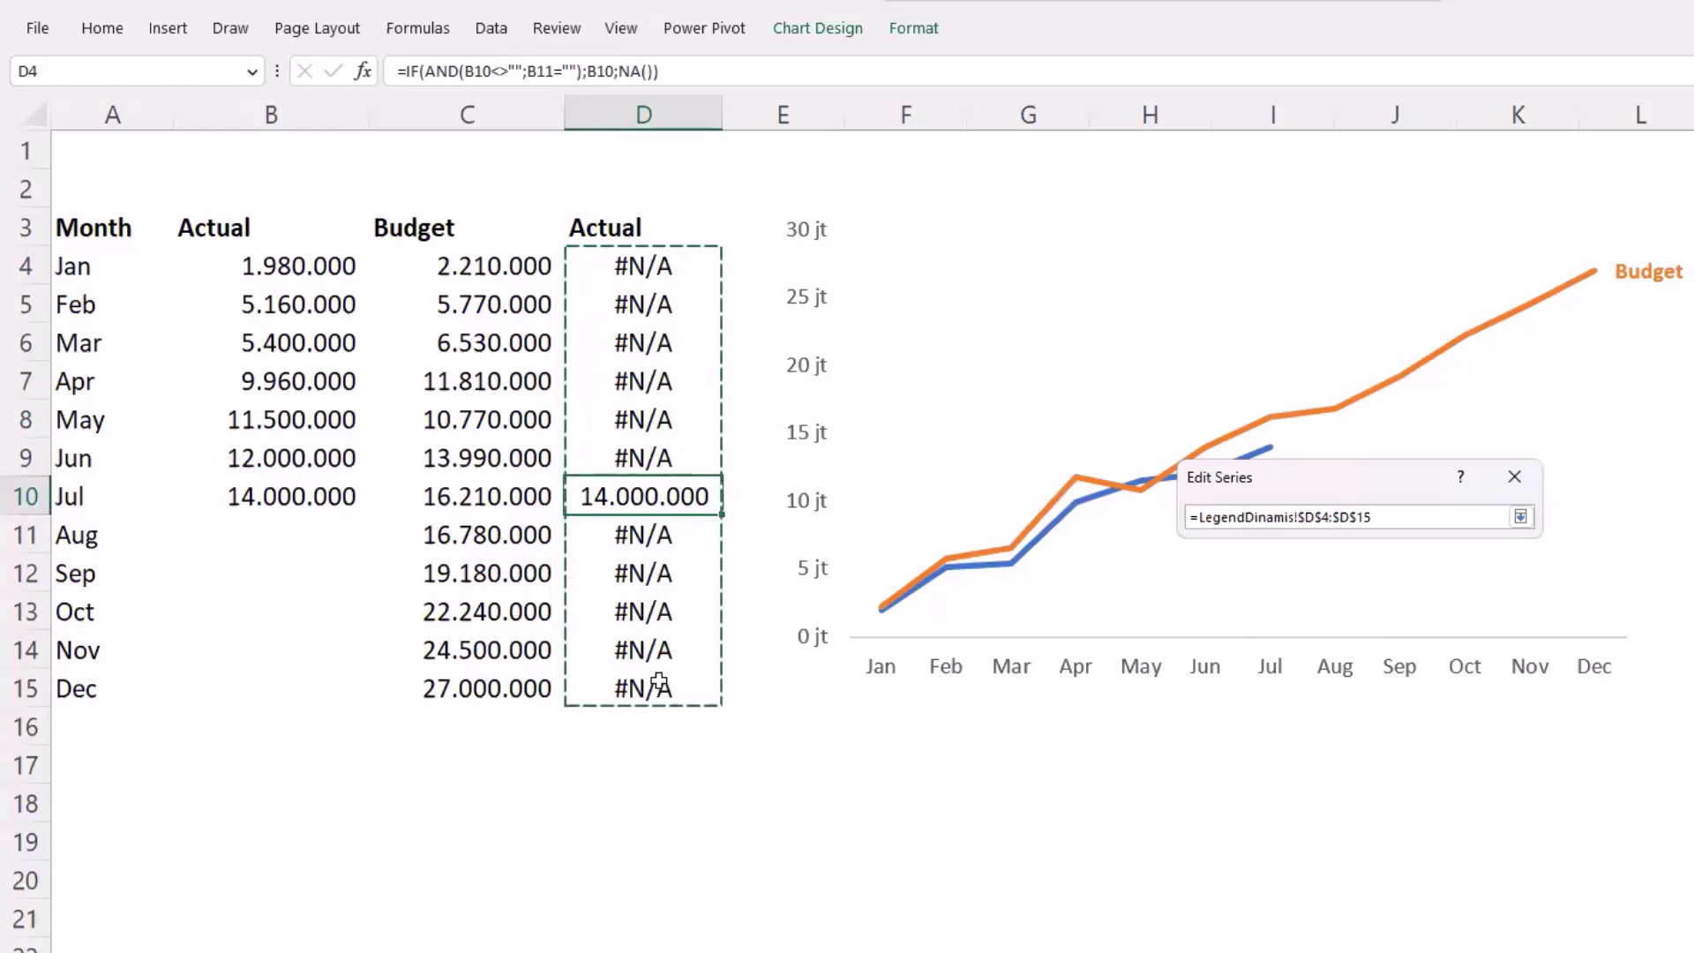
click(1520, 517)
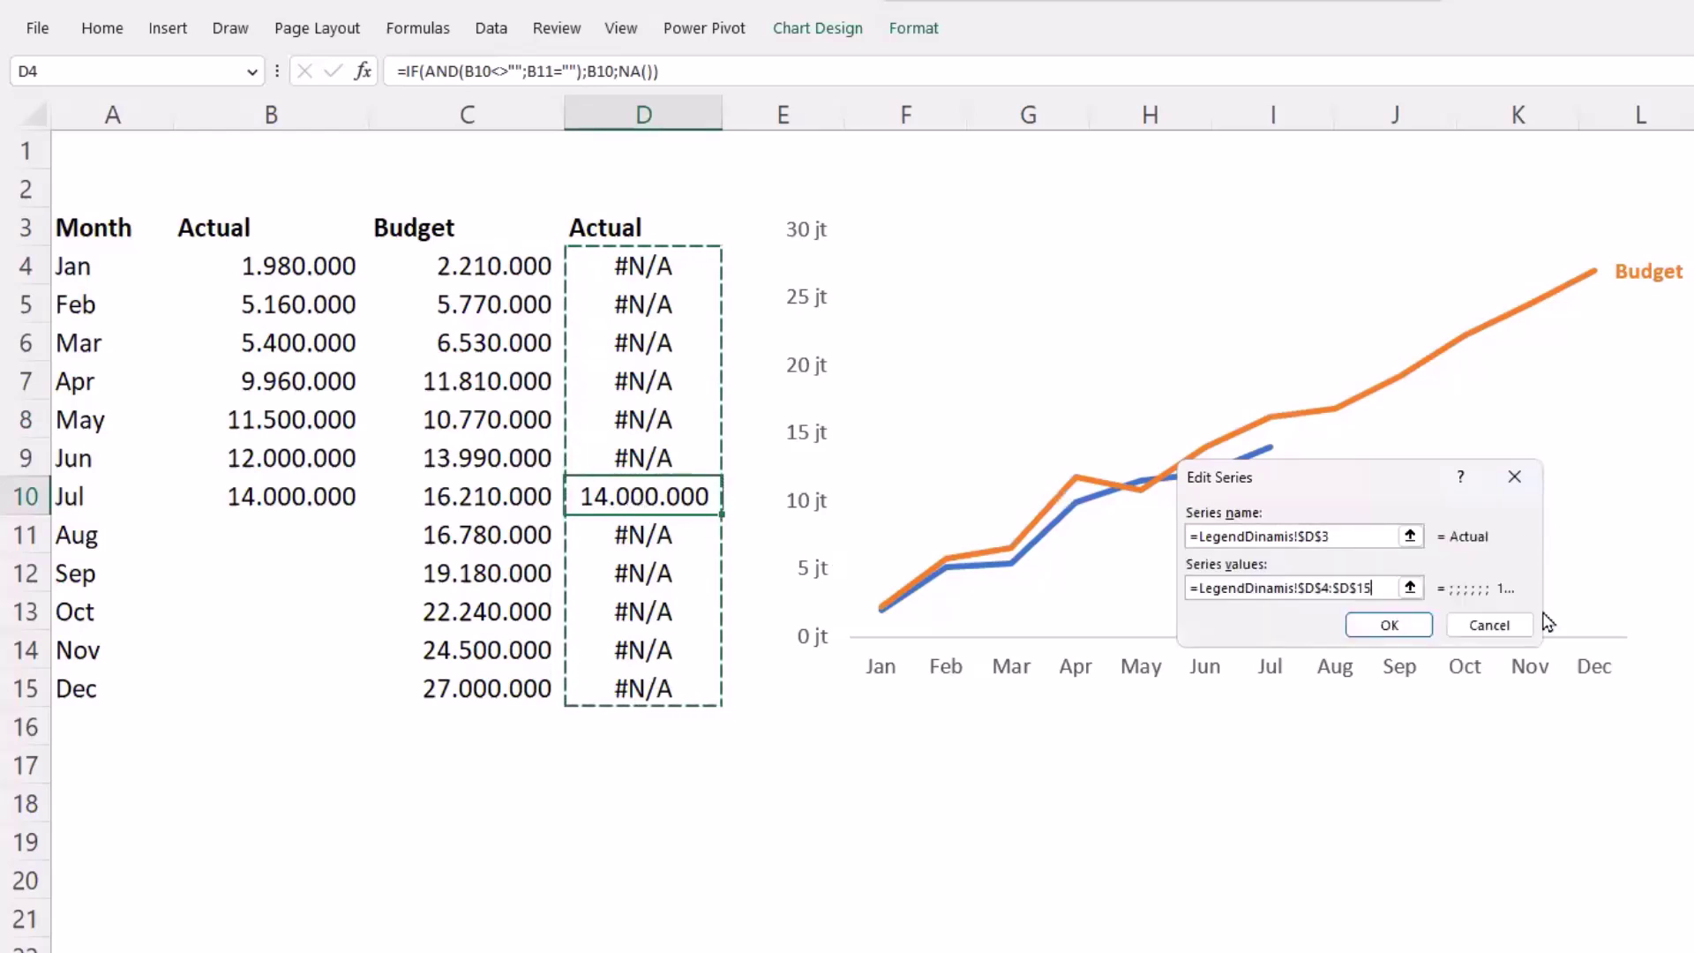
click(1389, 625)
click(1538, 723)
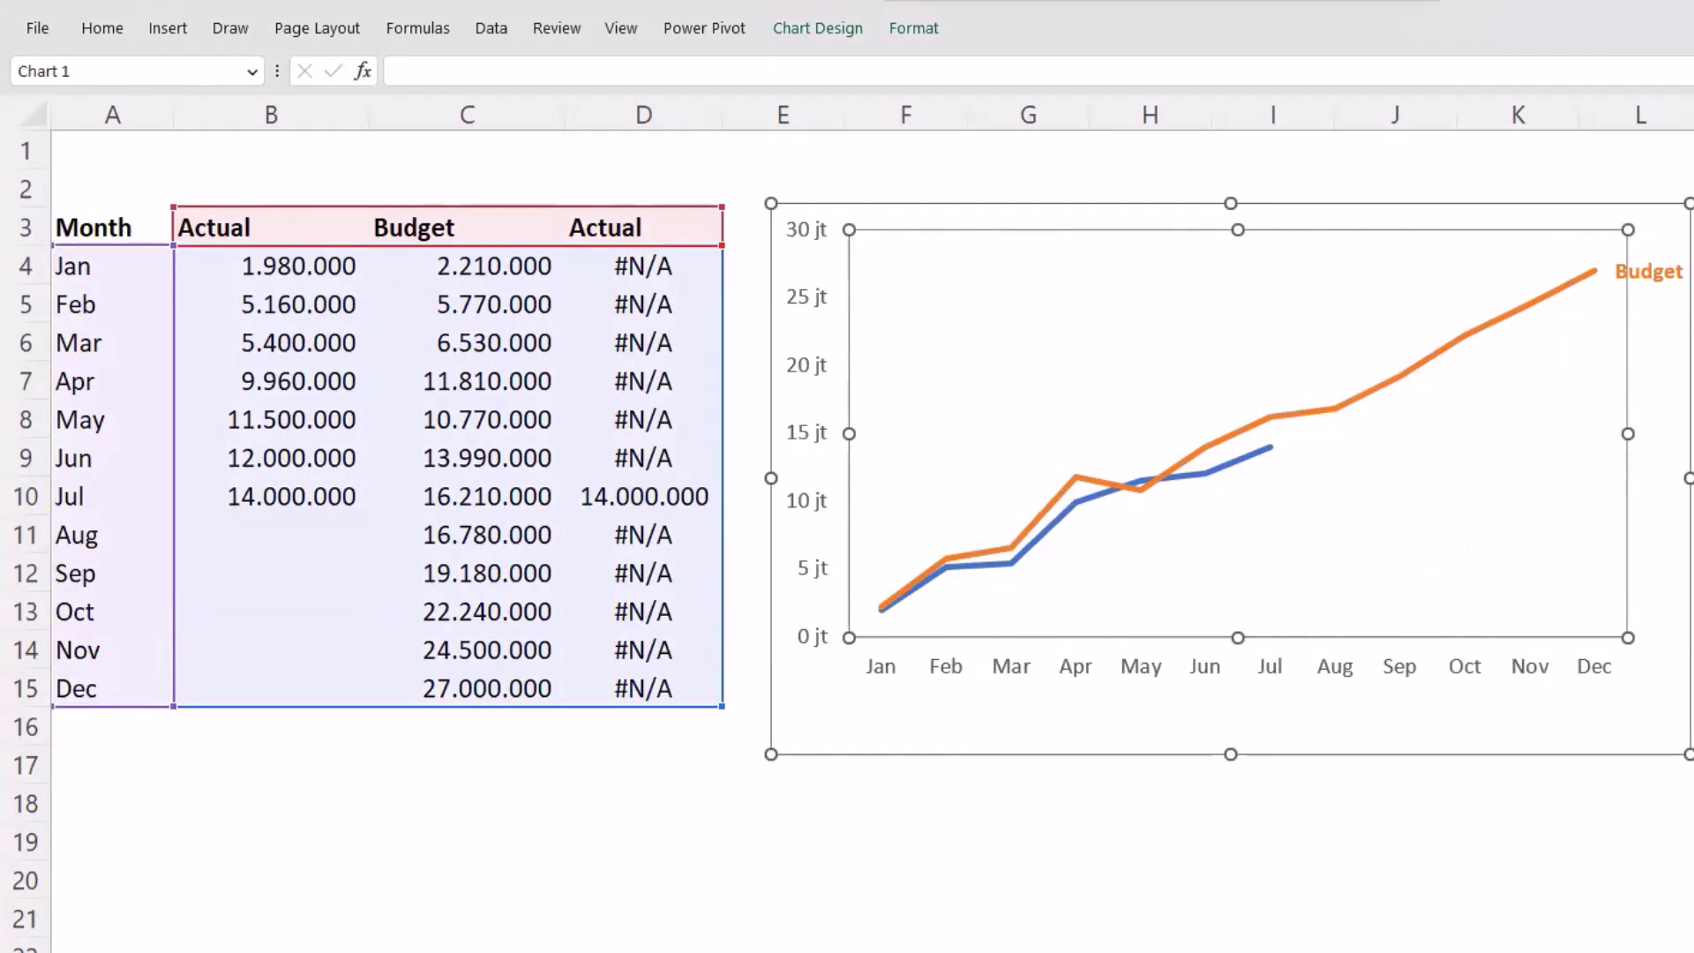
click(1693, 612)
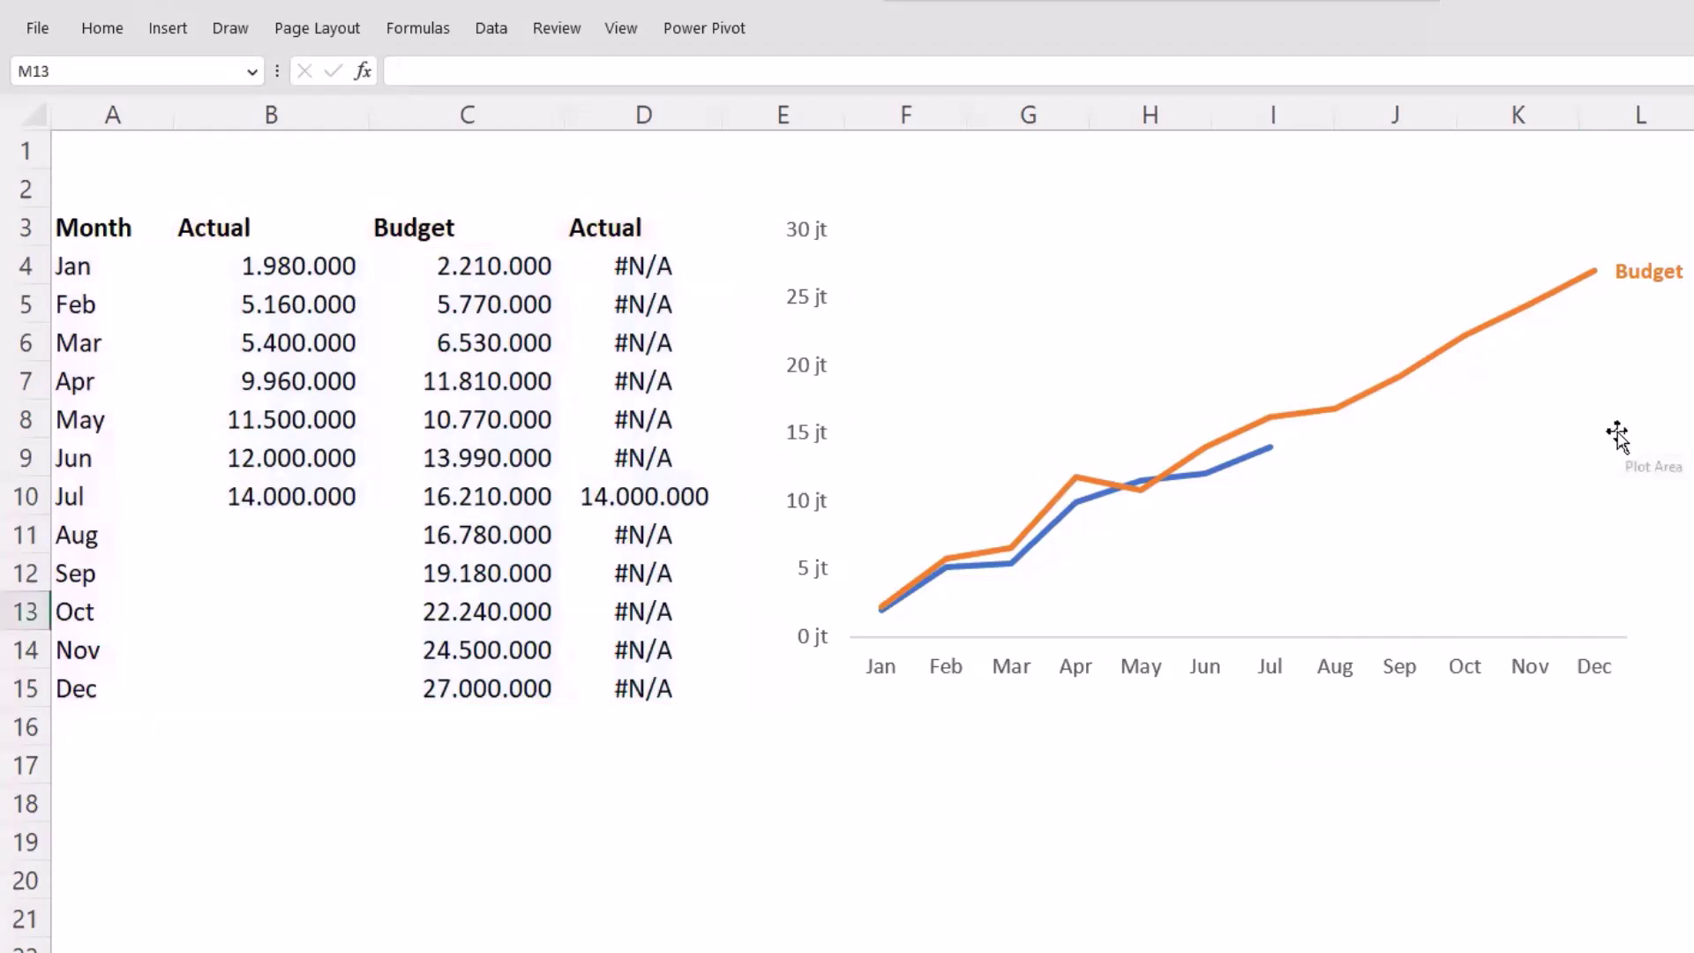
- Select the helper Actual series at the Jul end of the blue line and add data labels to it
click(1511, 318)
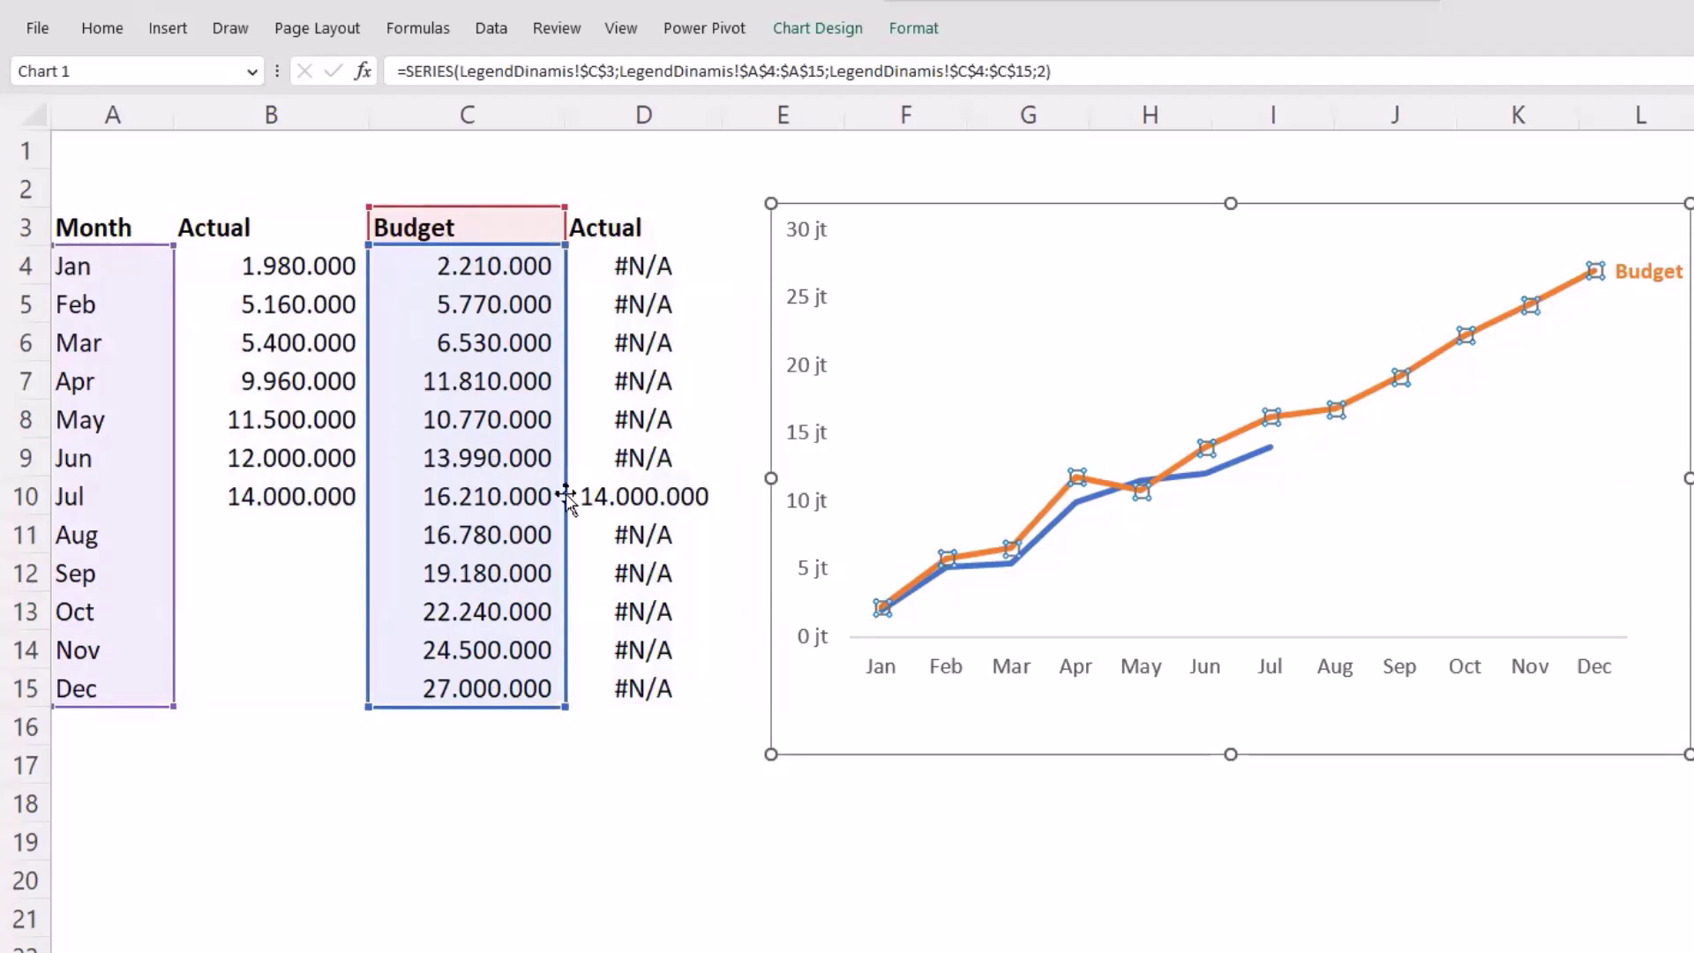
key(Up)
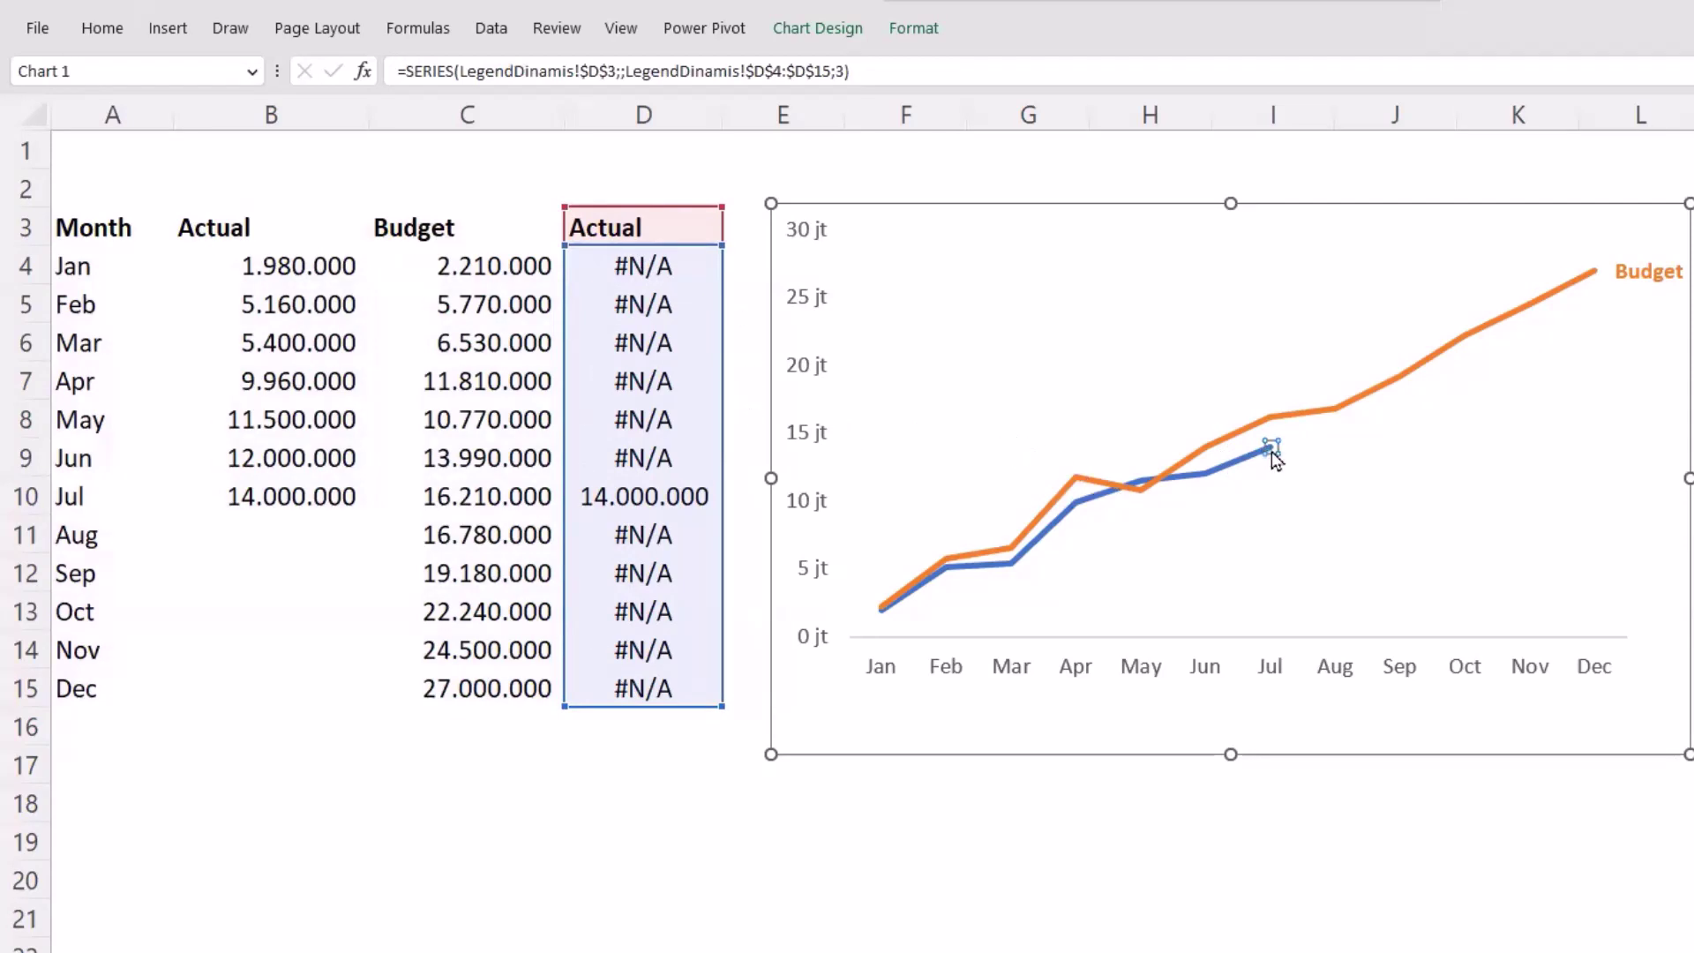
right_click(1272, 452)
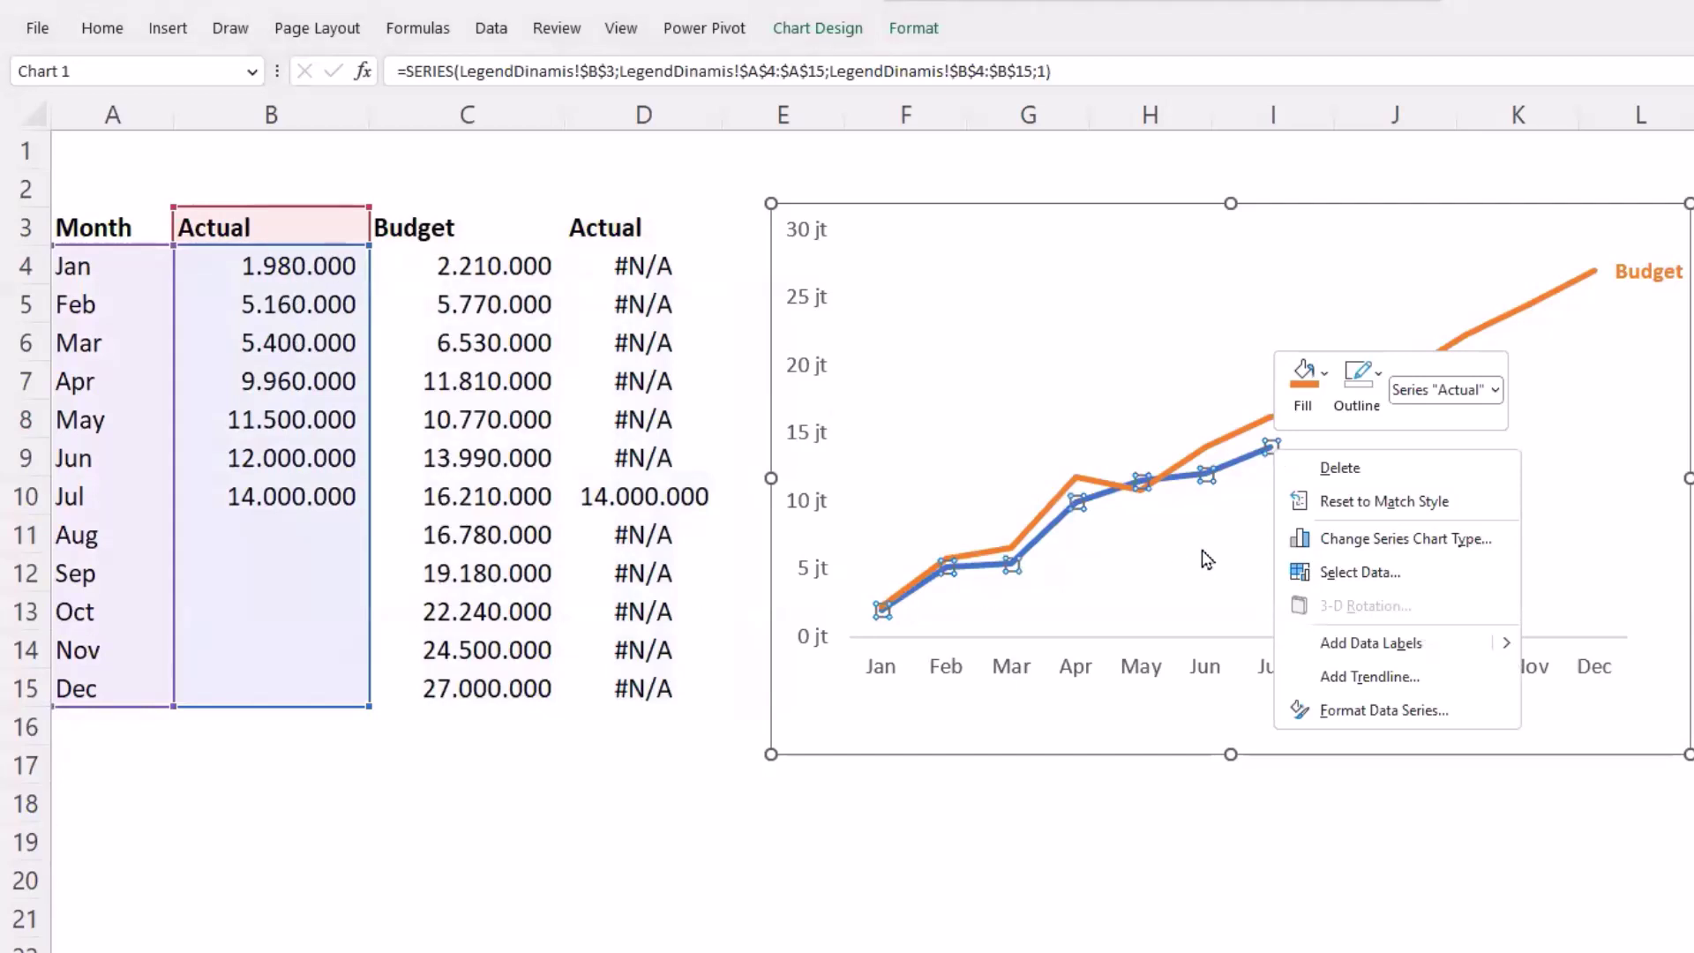
key(Escape)
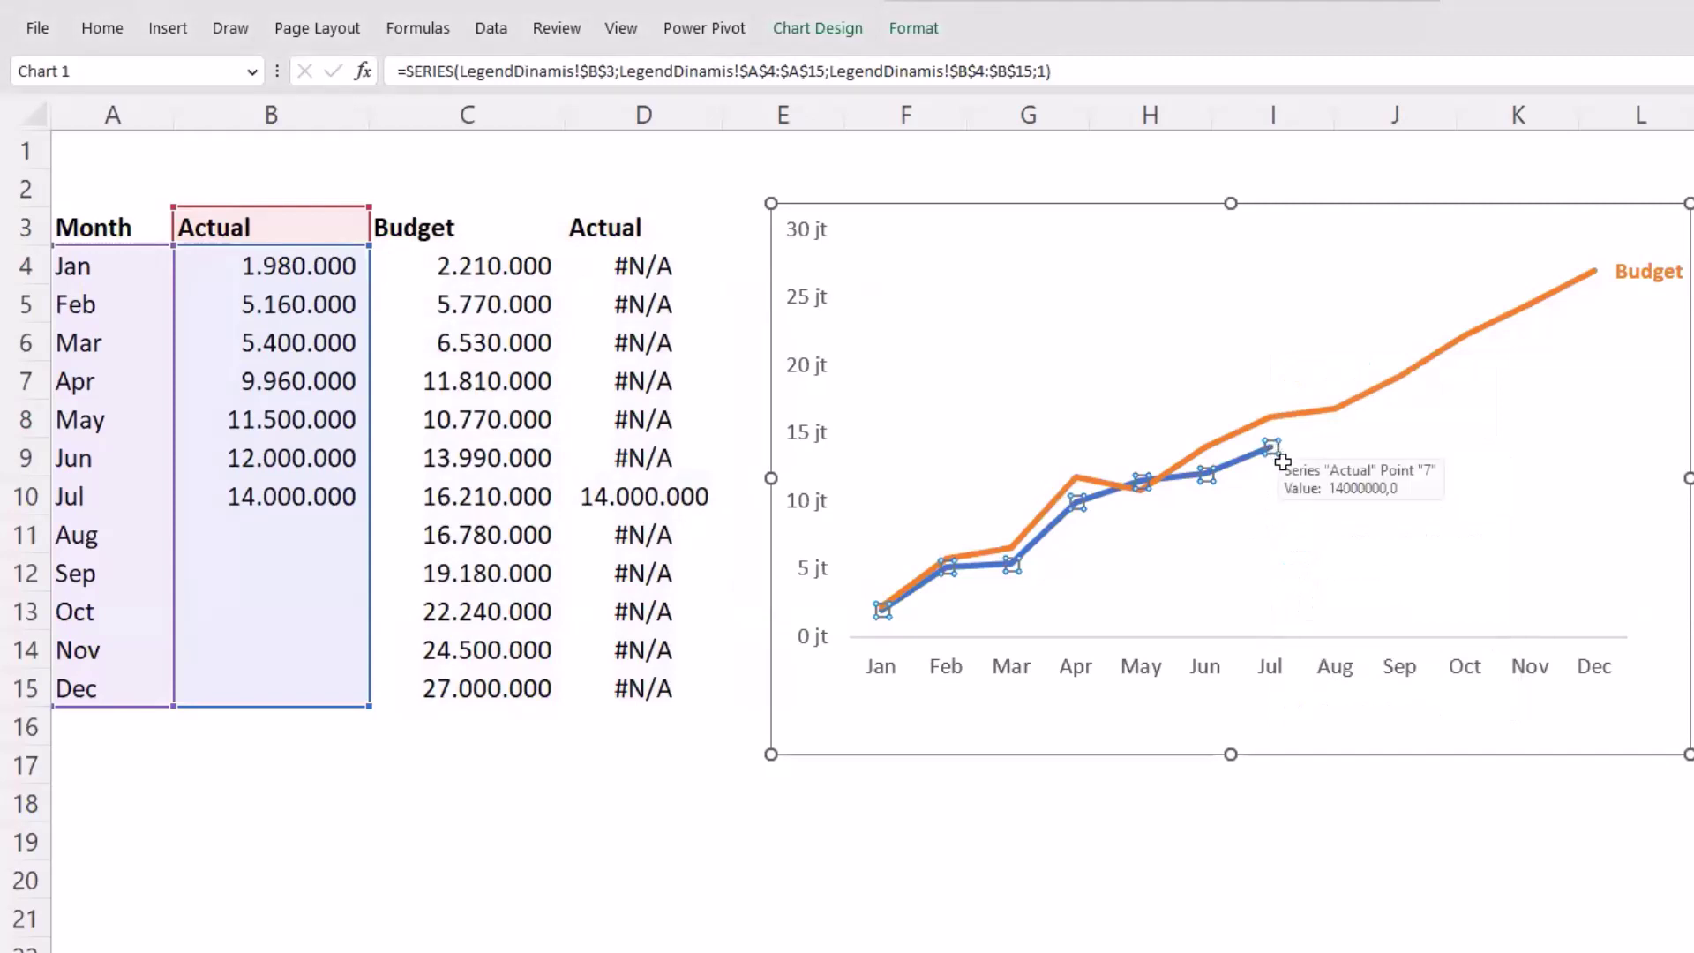
key(Up)
key(Up)
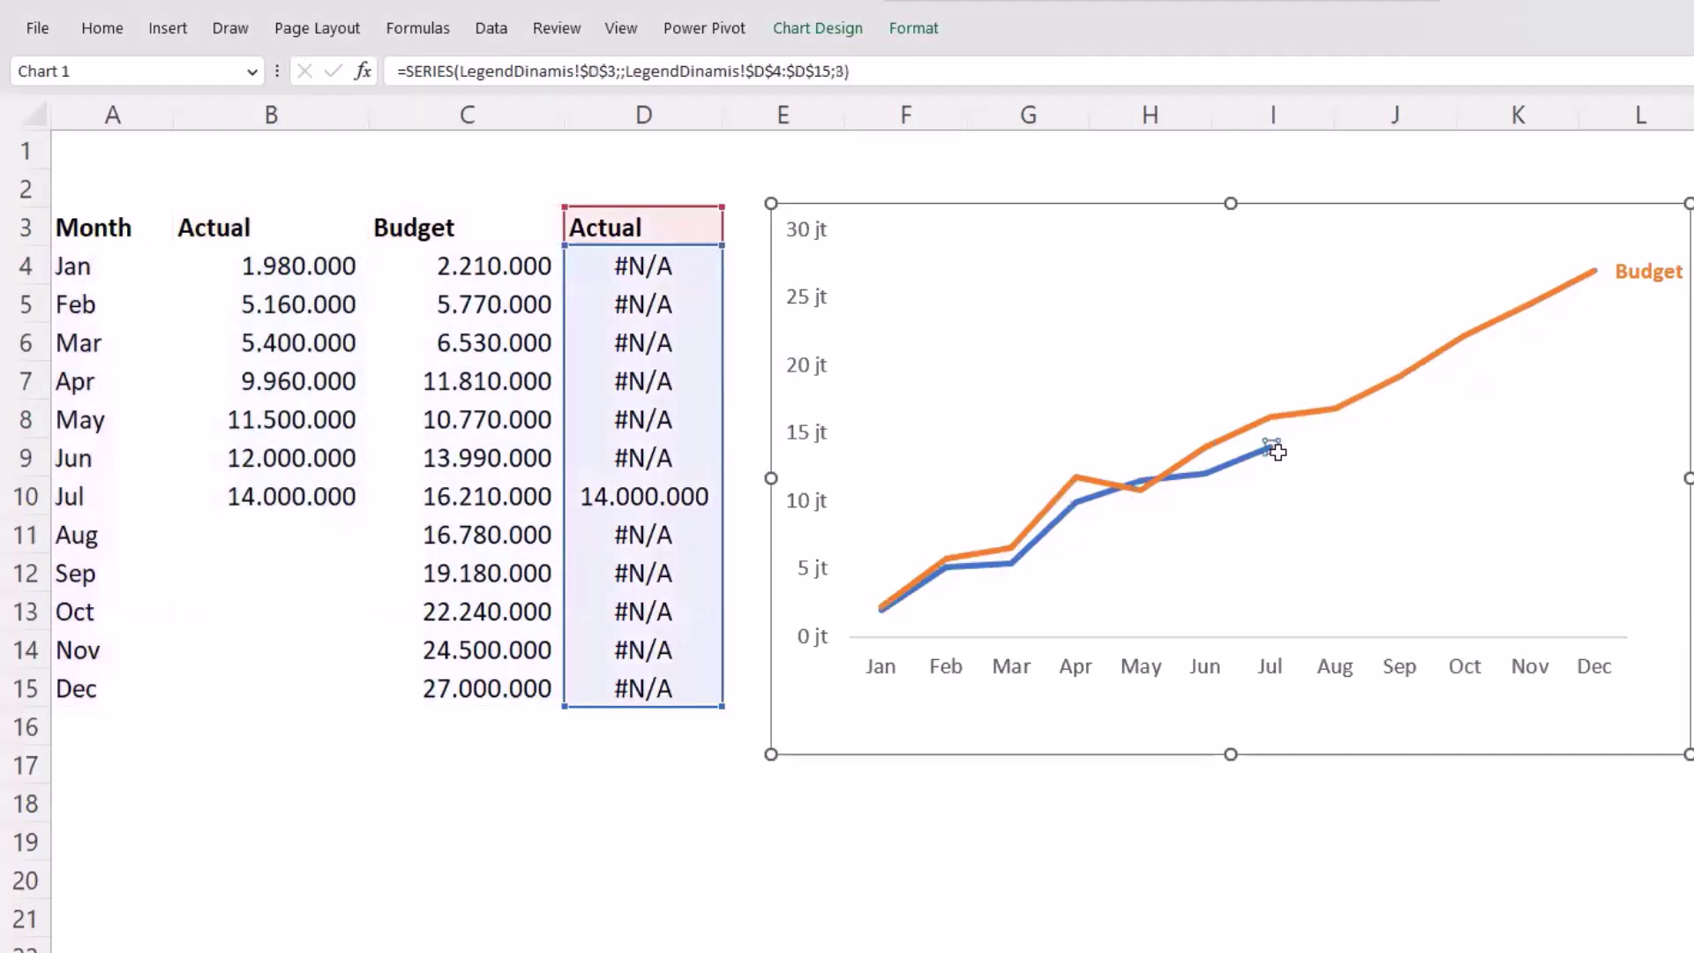
right_click(1277, 453)
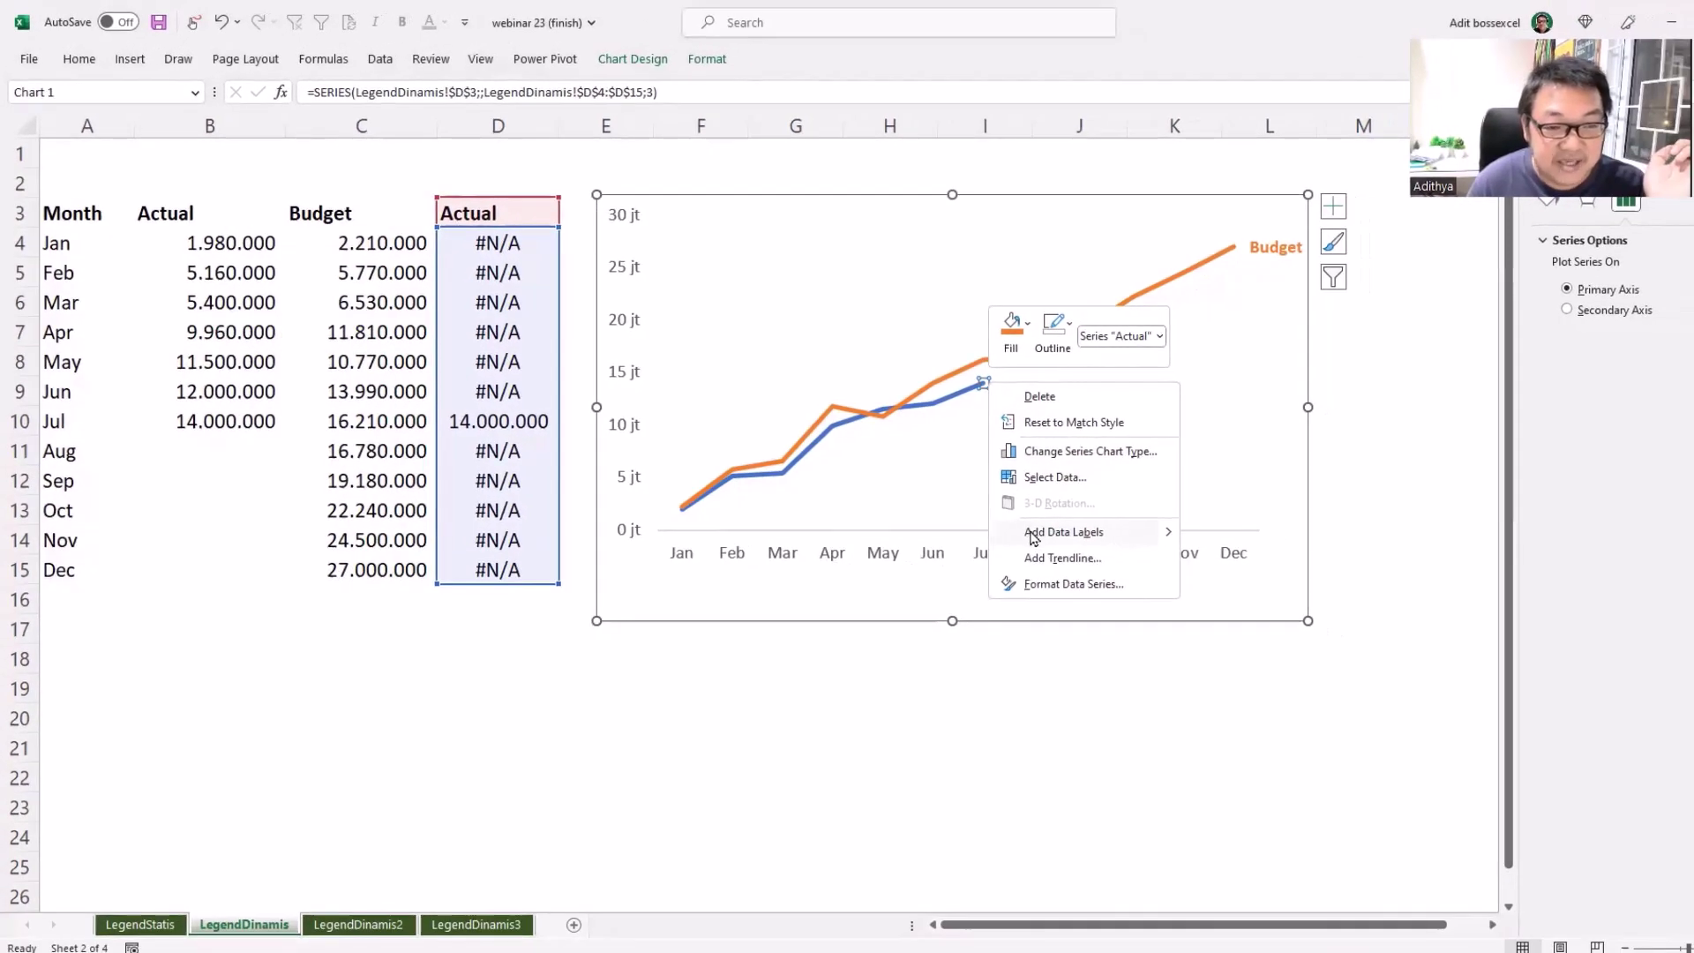
click(1033, 533)
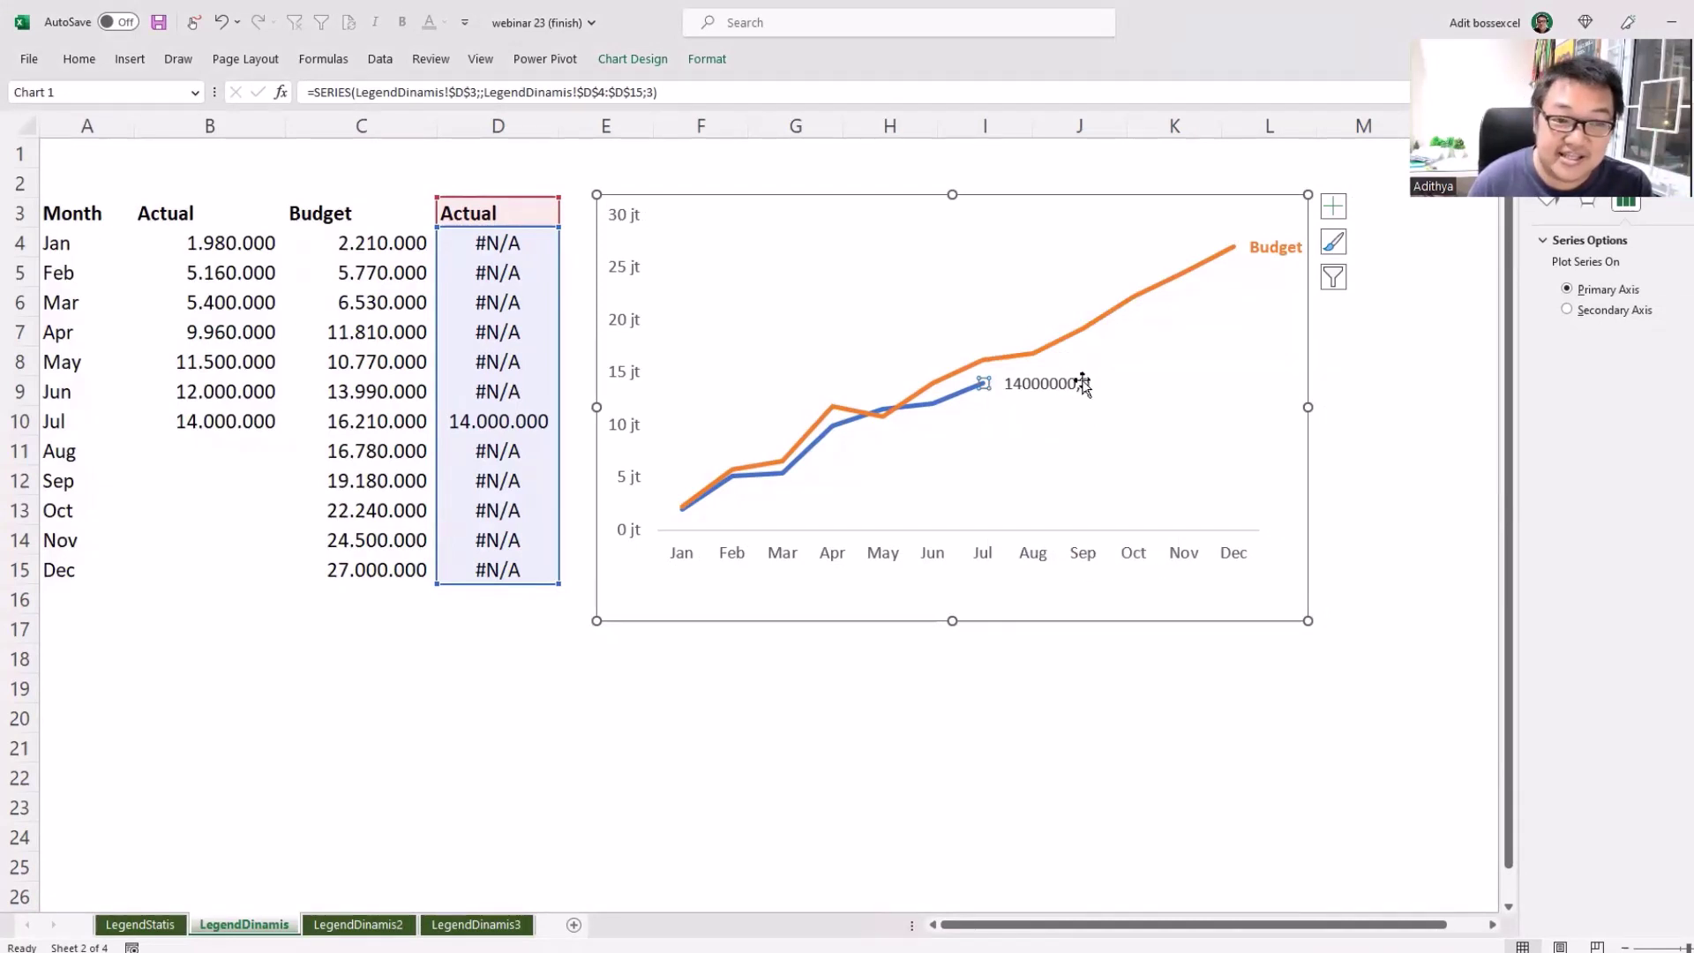
- Set only the helper series' Jul data label to show the series name instead of the value
click(1084, 386)
click(1083, 384)
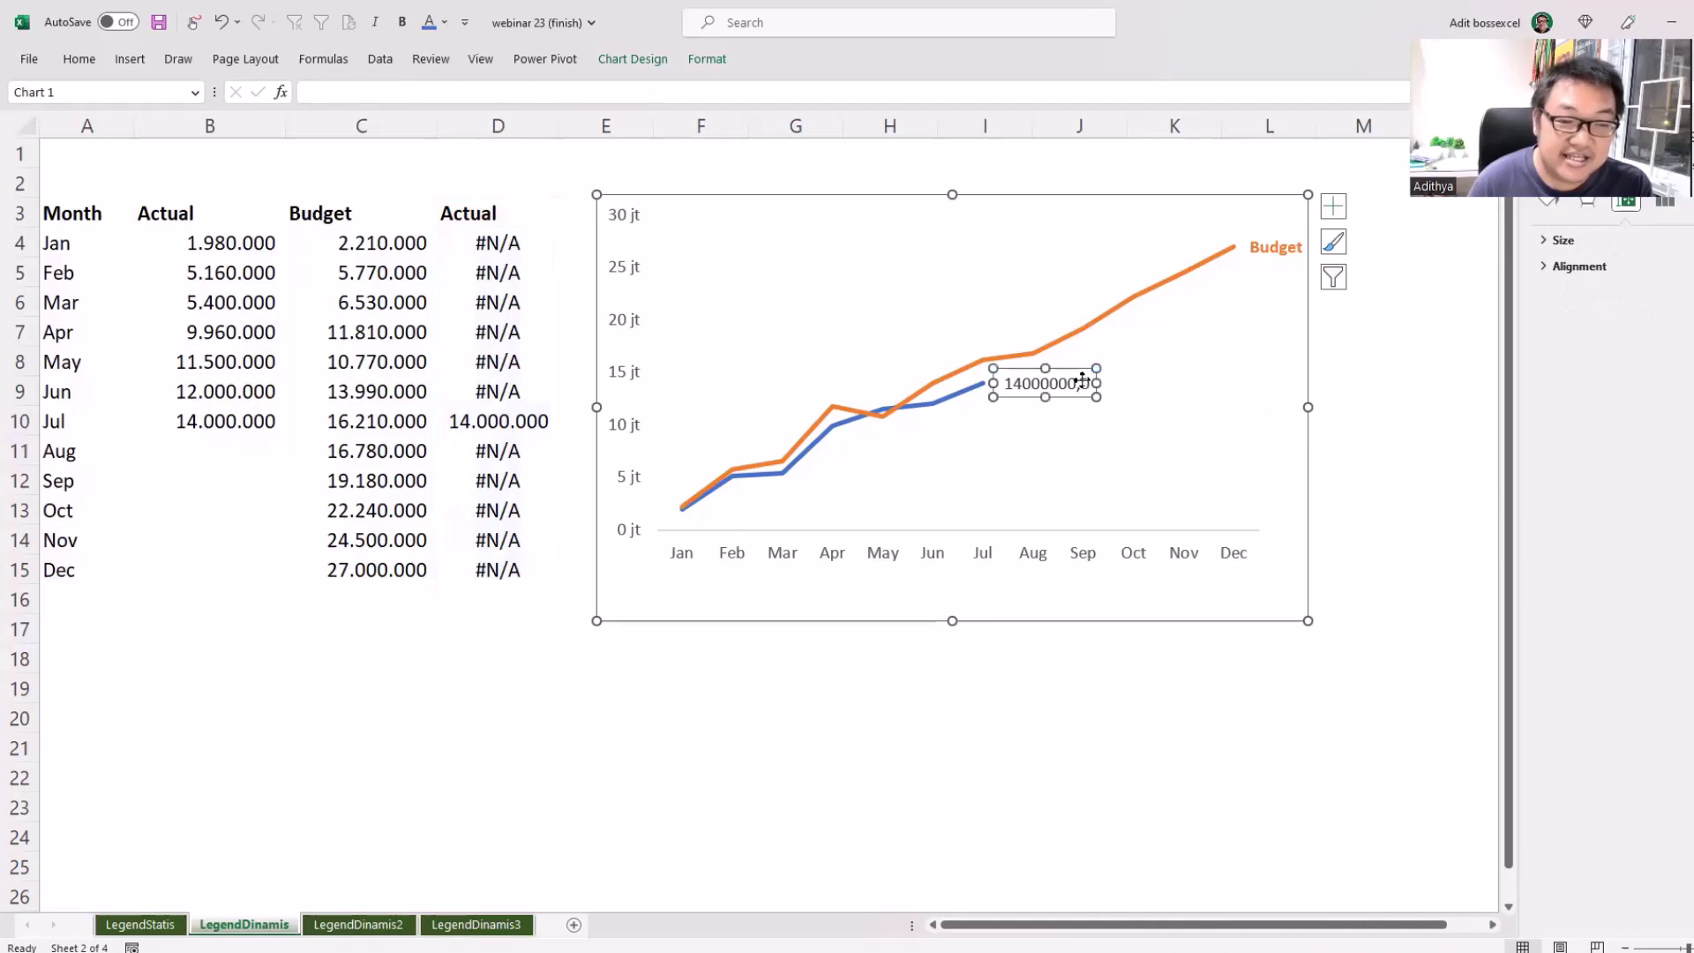
right_click(1084, 383)
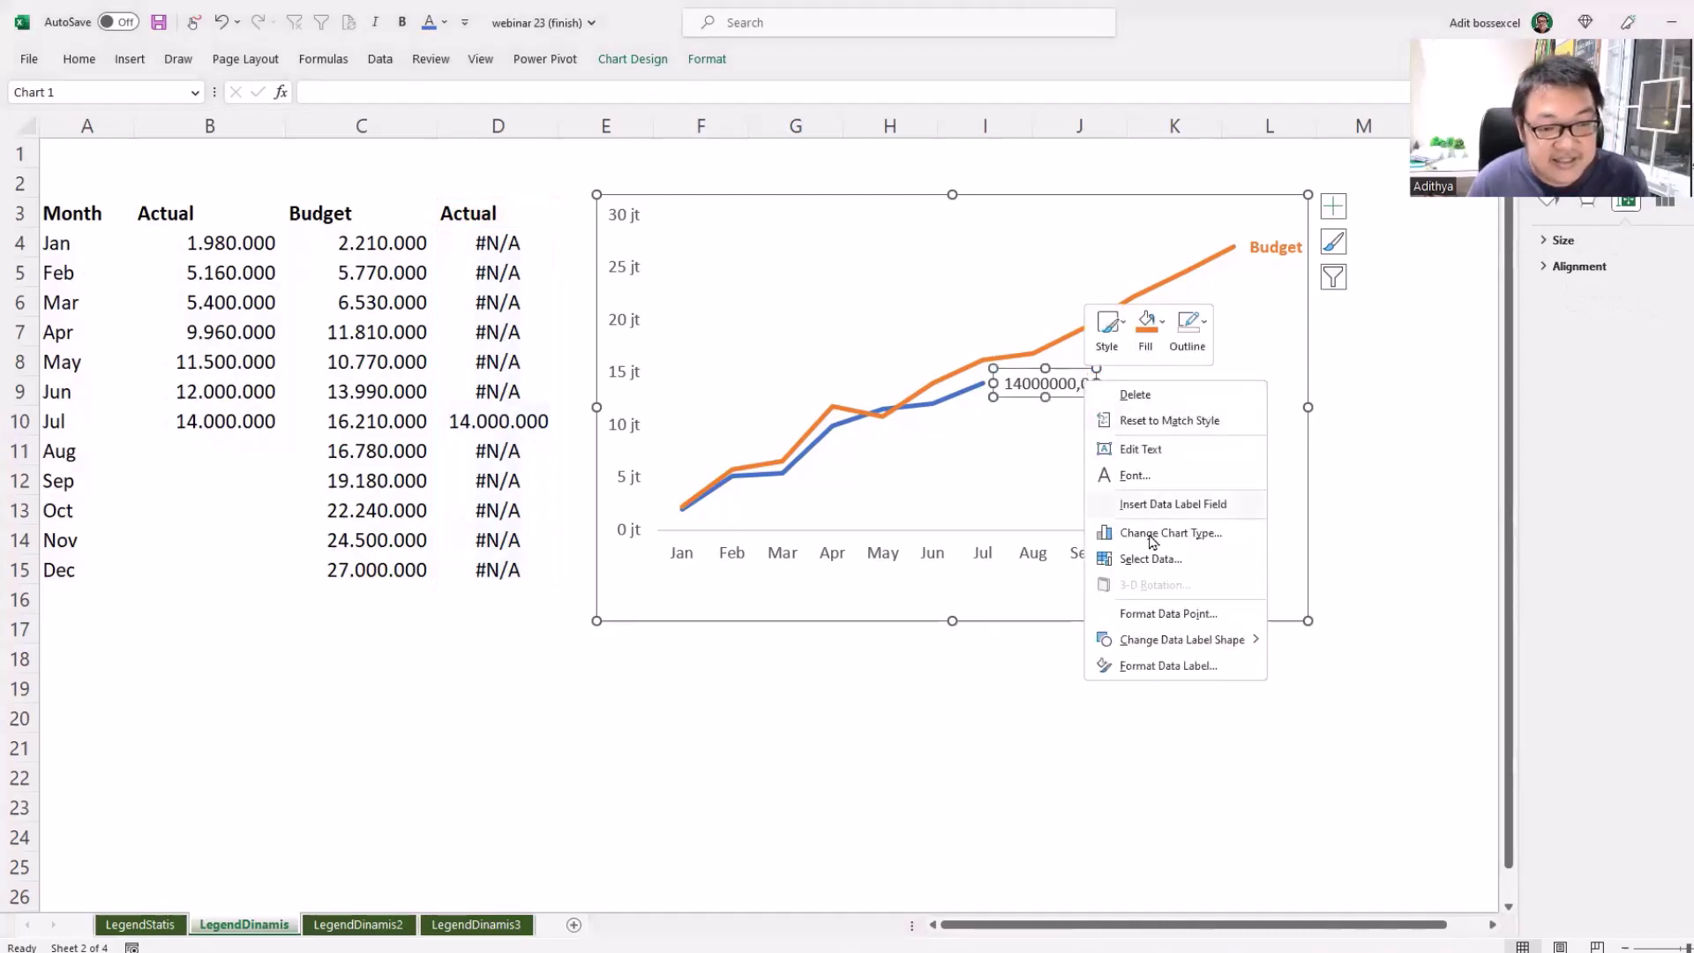
click(1152, 666)
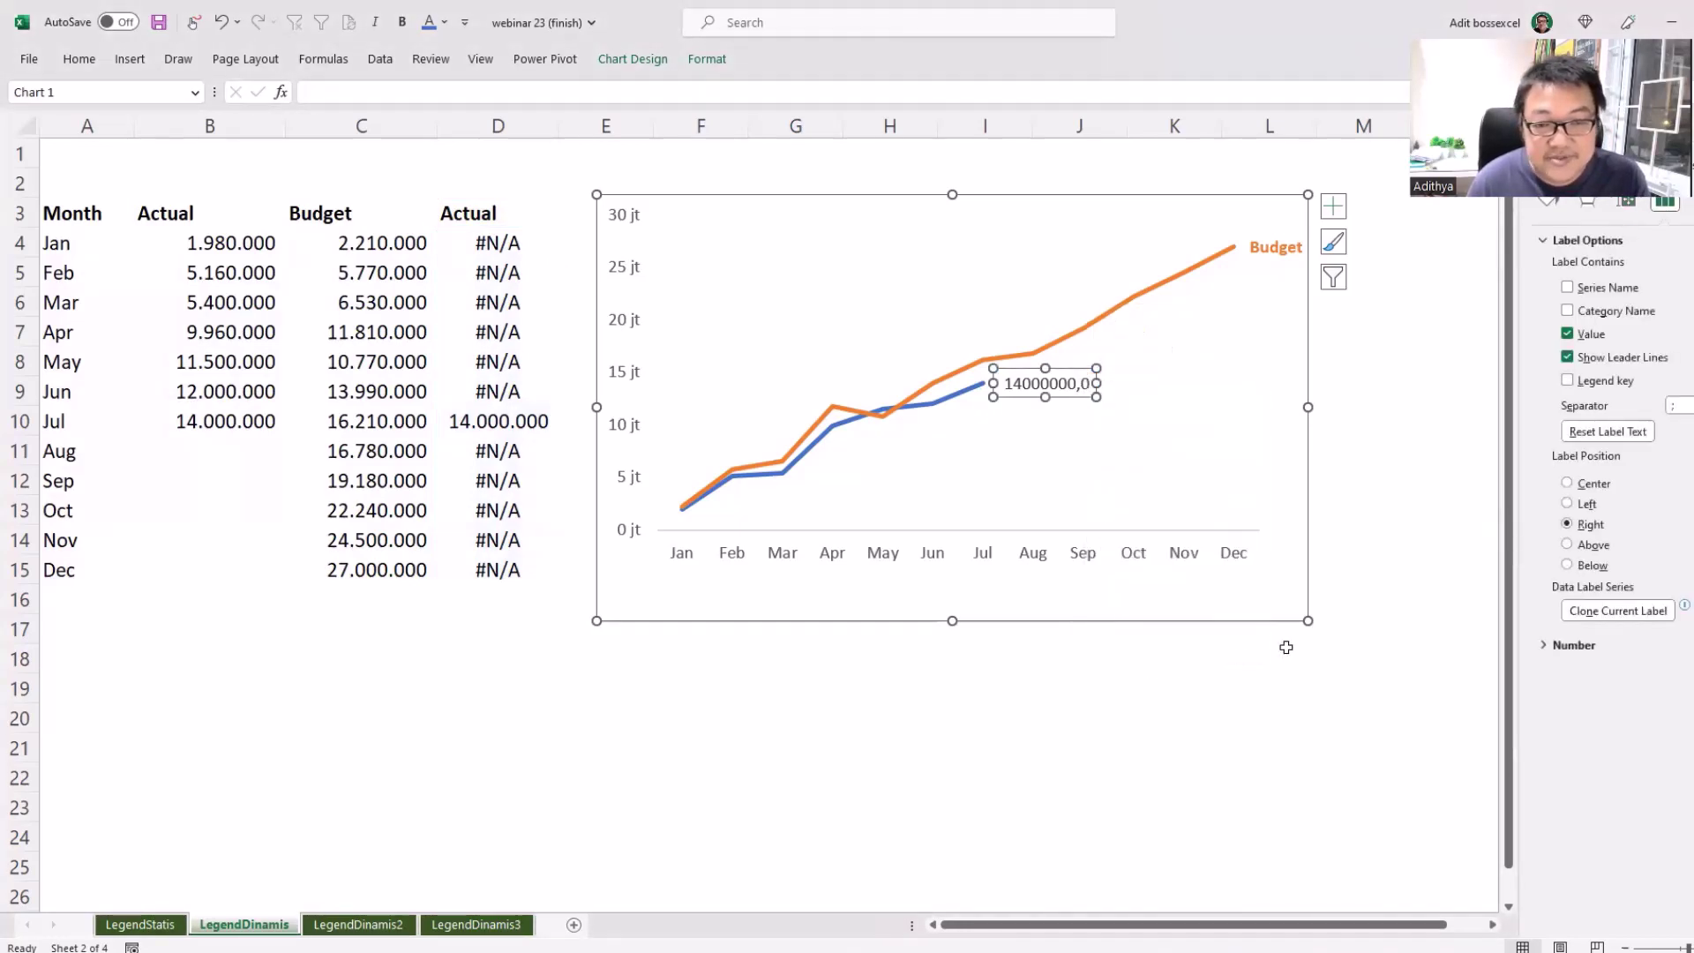
click(1568, 288)
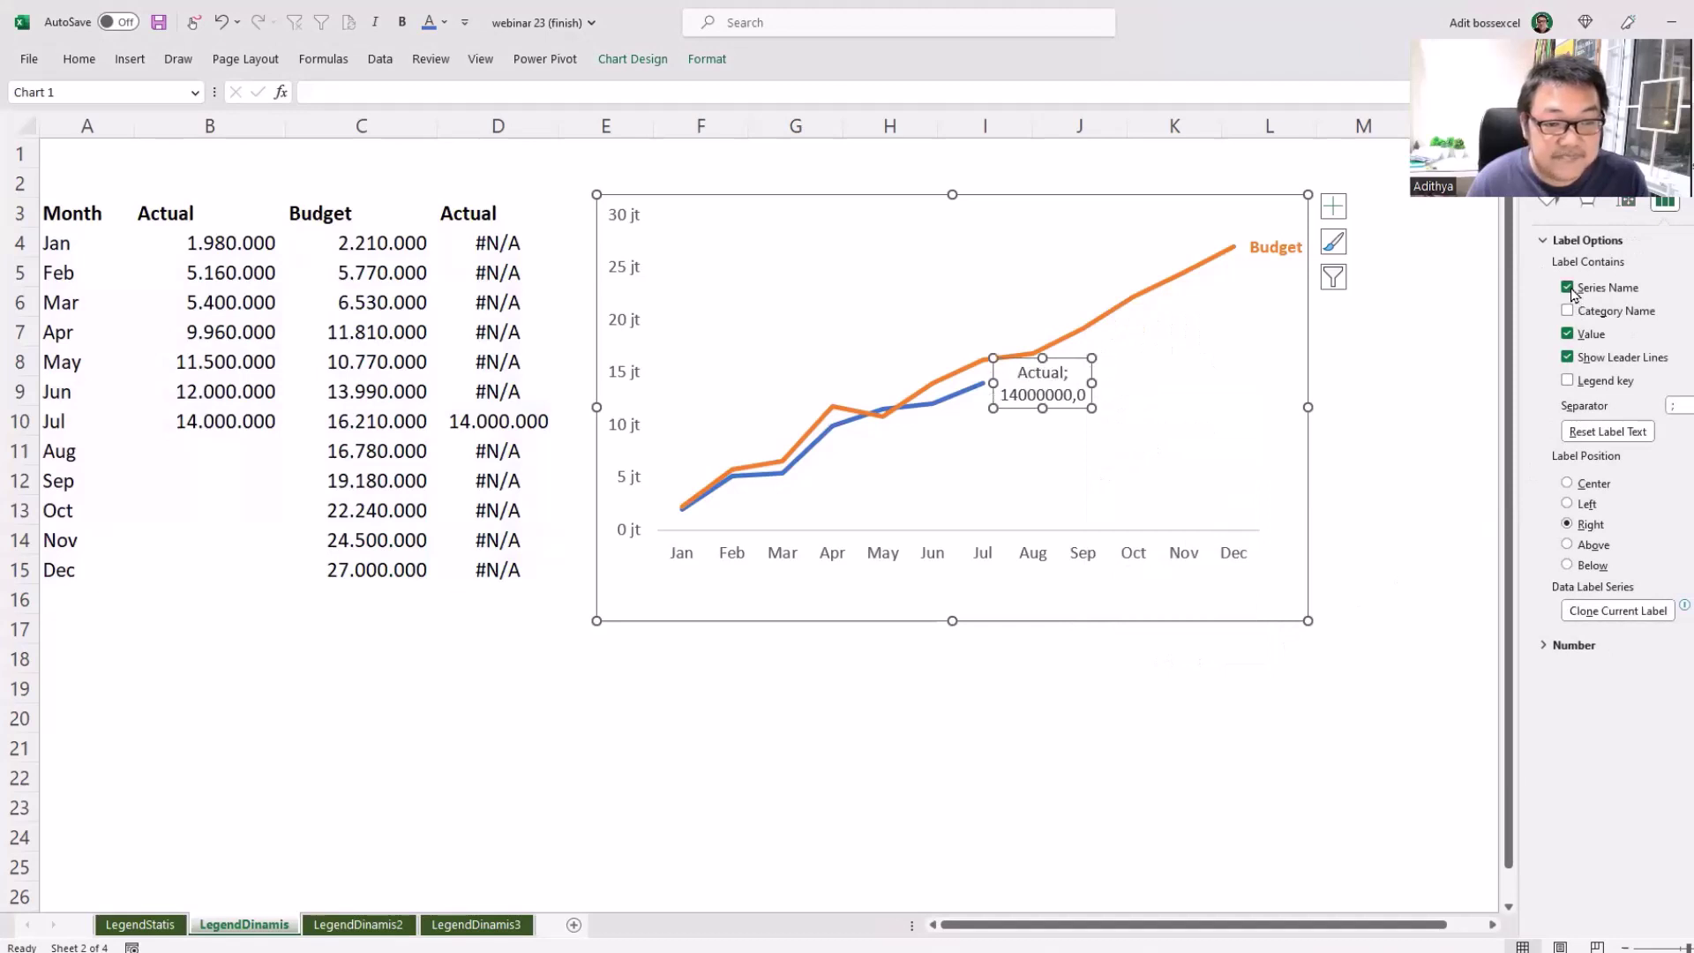
click(1569, 335)
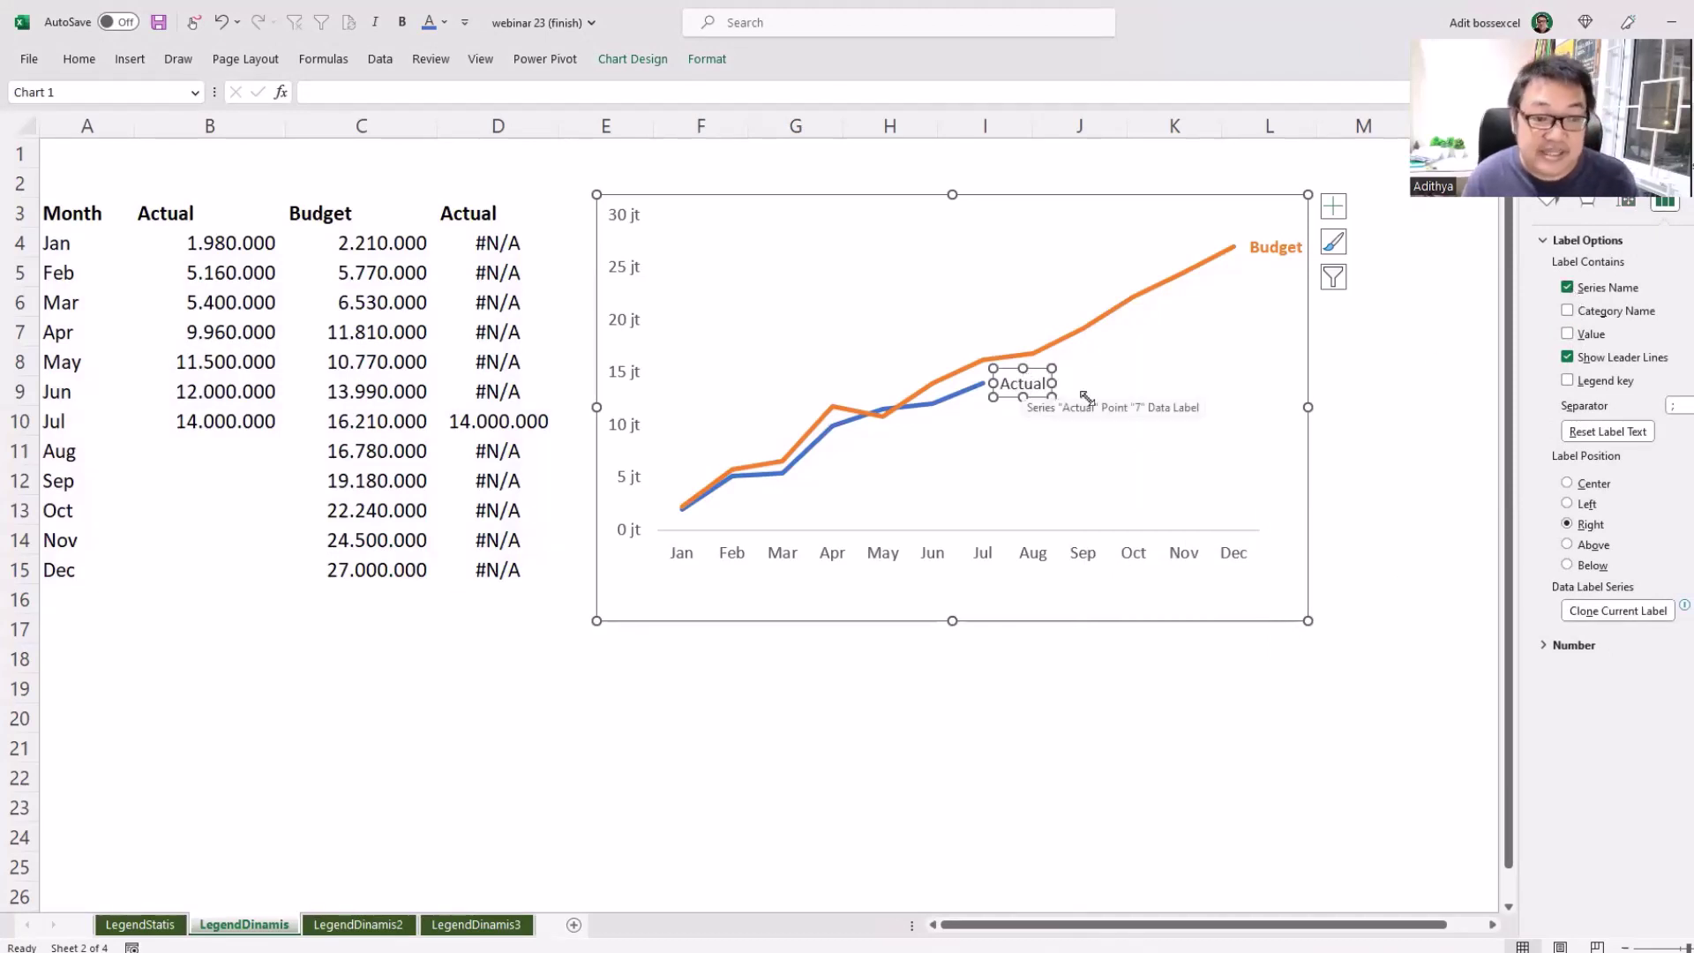
- Make the single Jul Actual label bold with a blue font colour
key(ctrl+b)
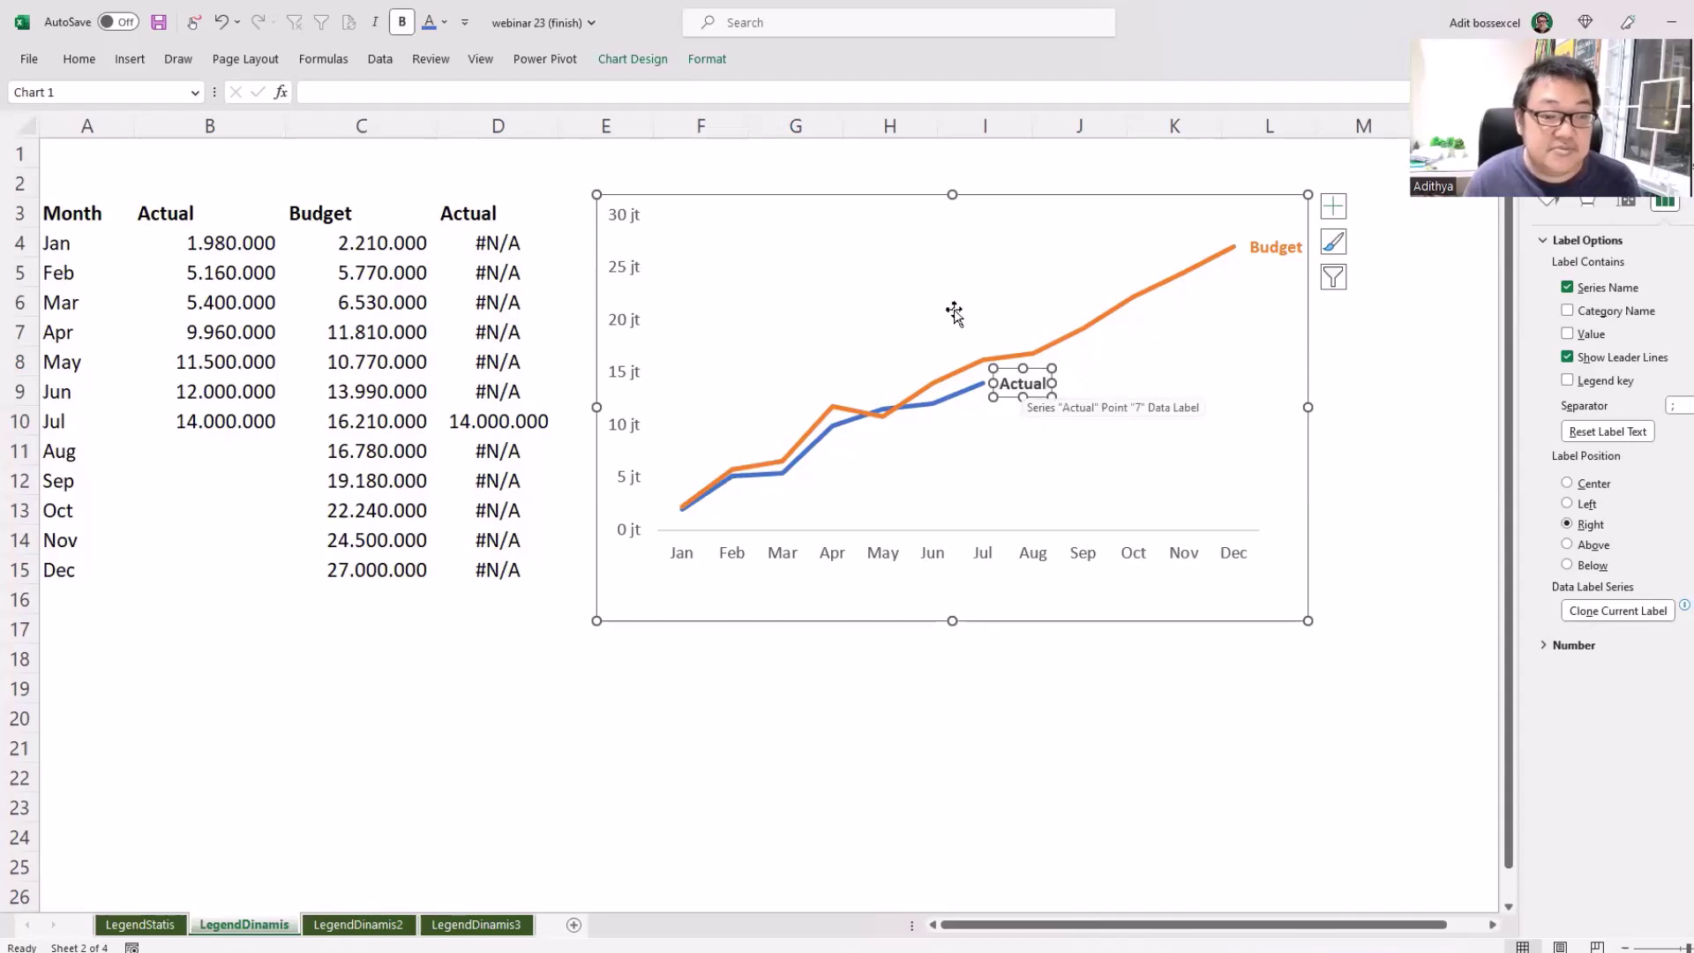
click(441, 23)
click(828, 662)
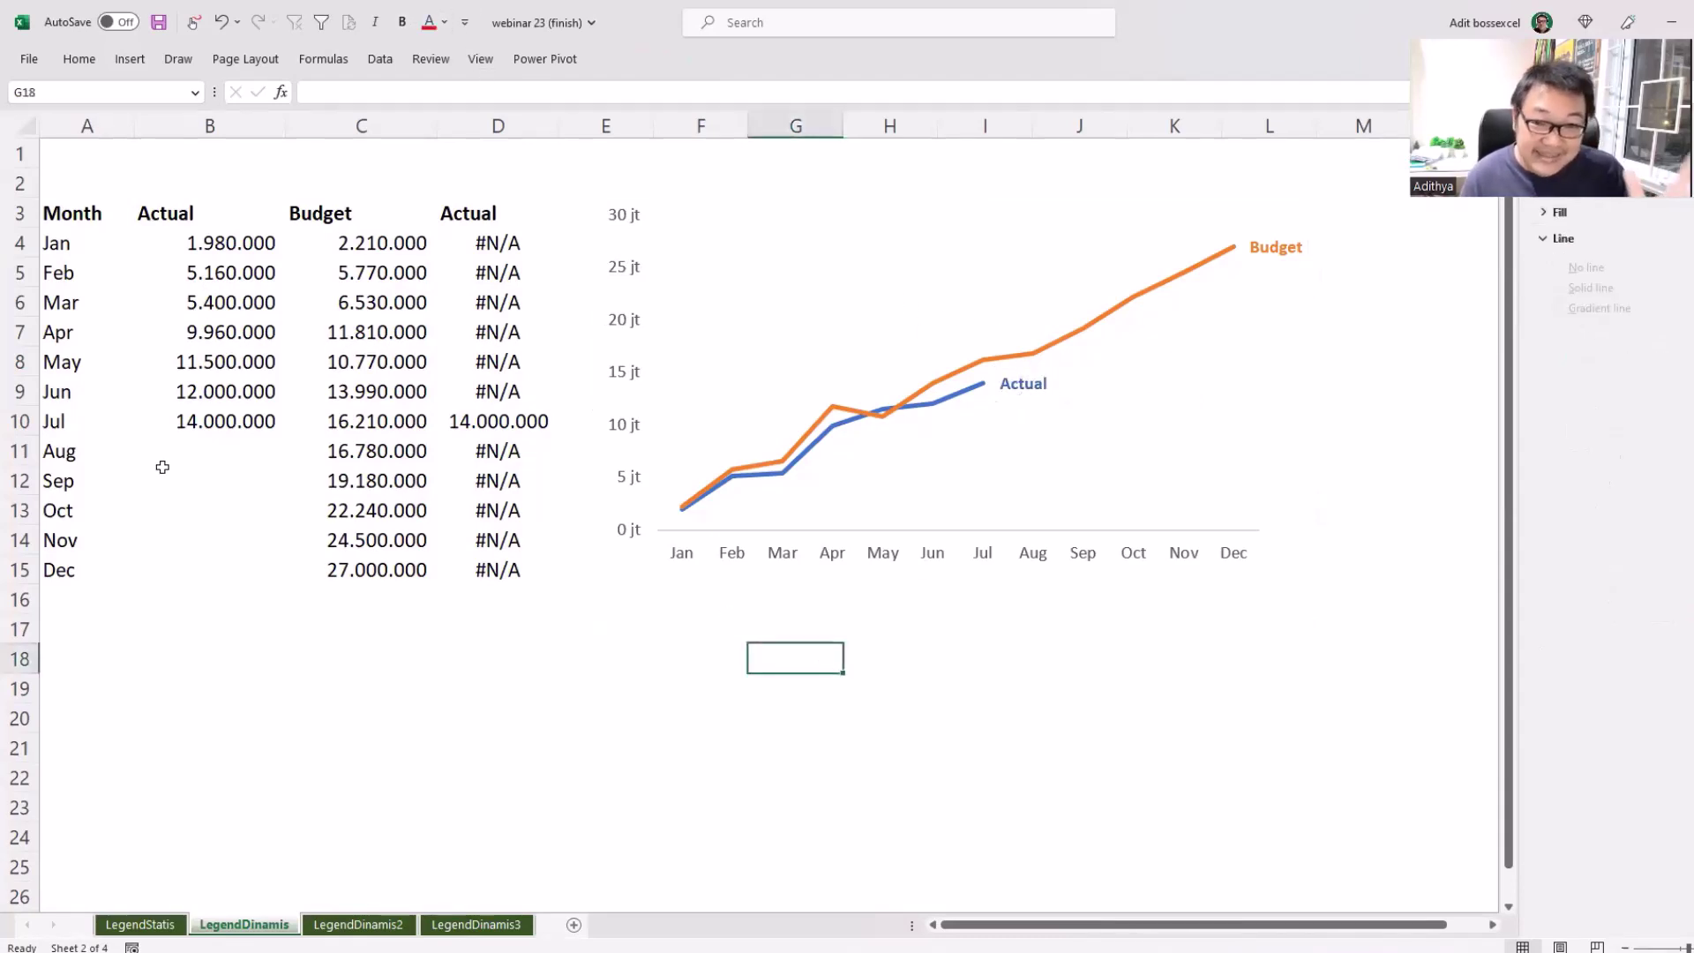
- Set the data labels of the whole helper Actual series to show the series name instead of the value
click(1022, 385)
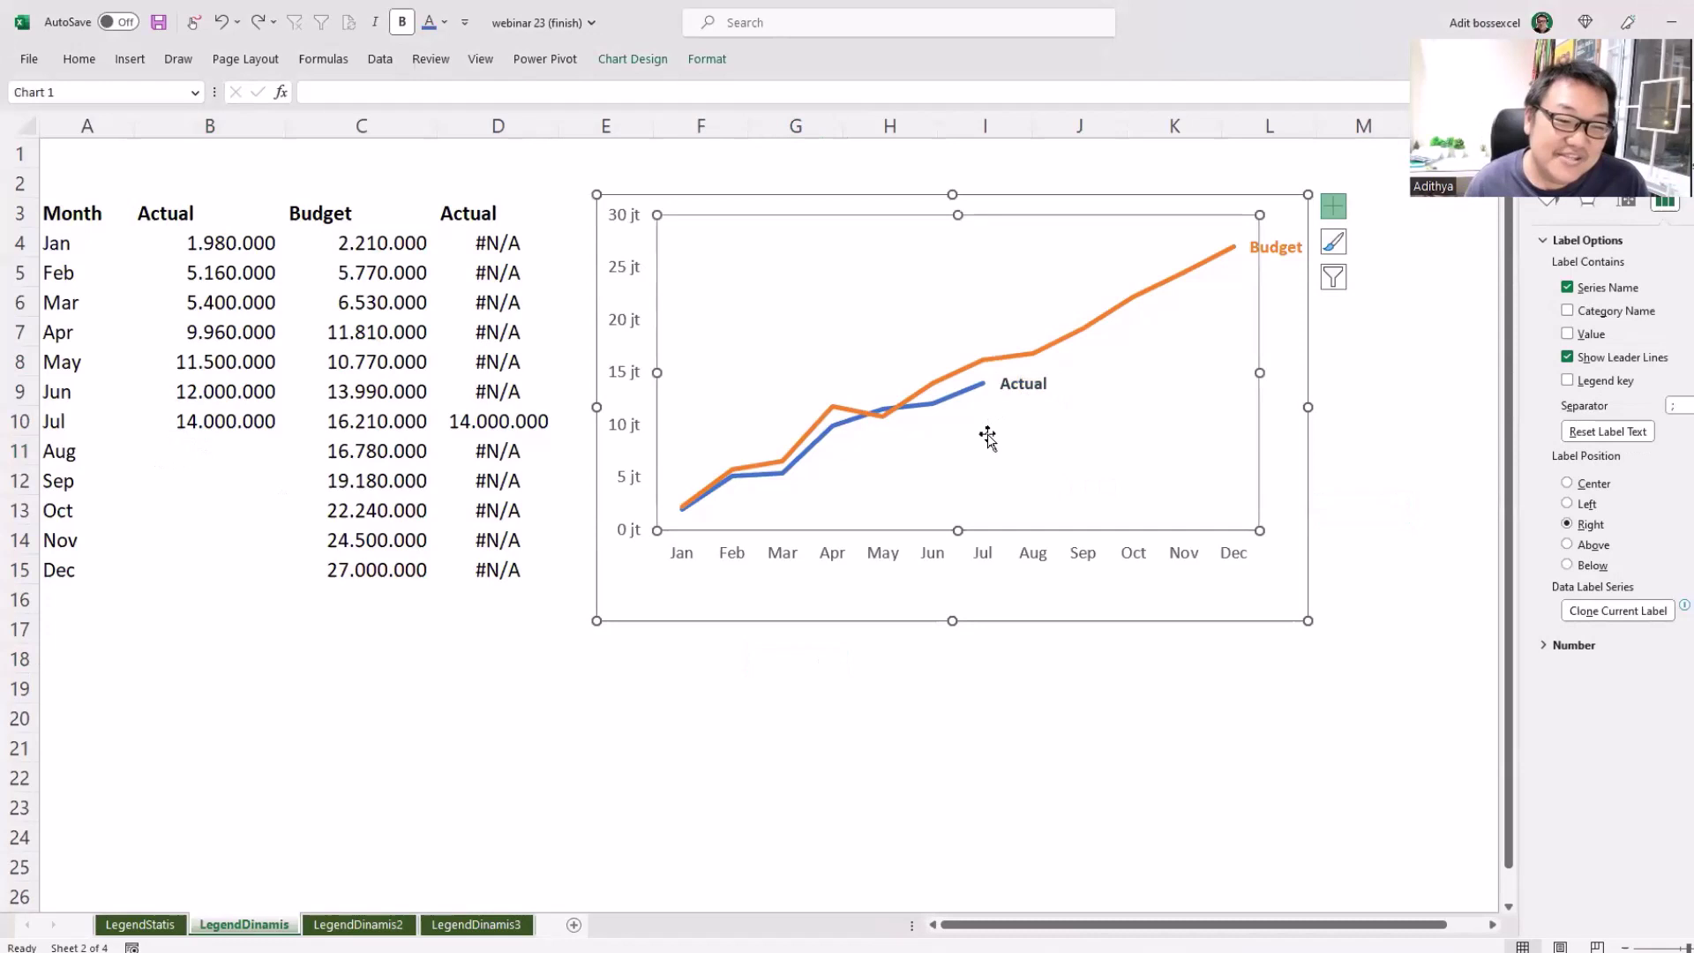
click(1022, 386)
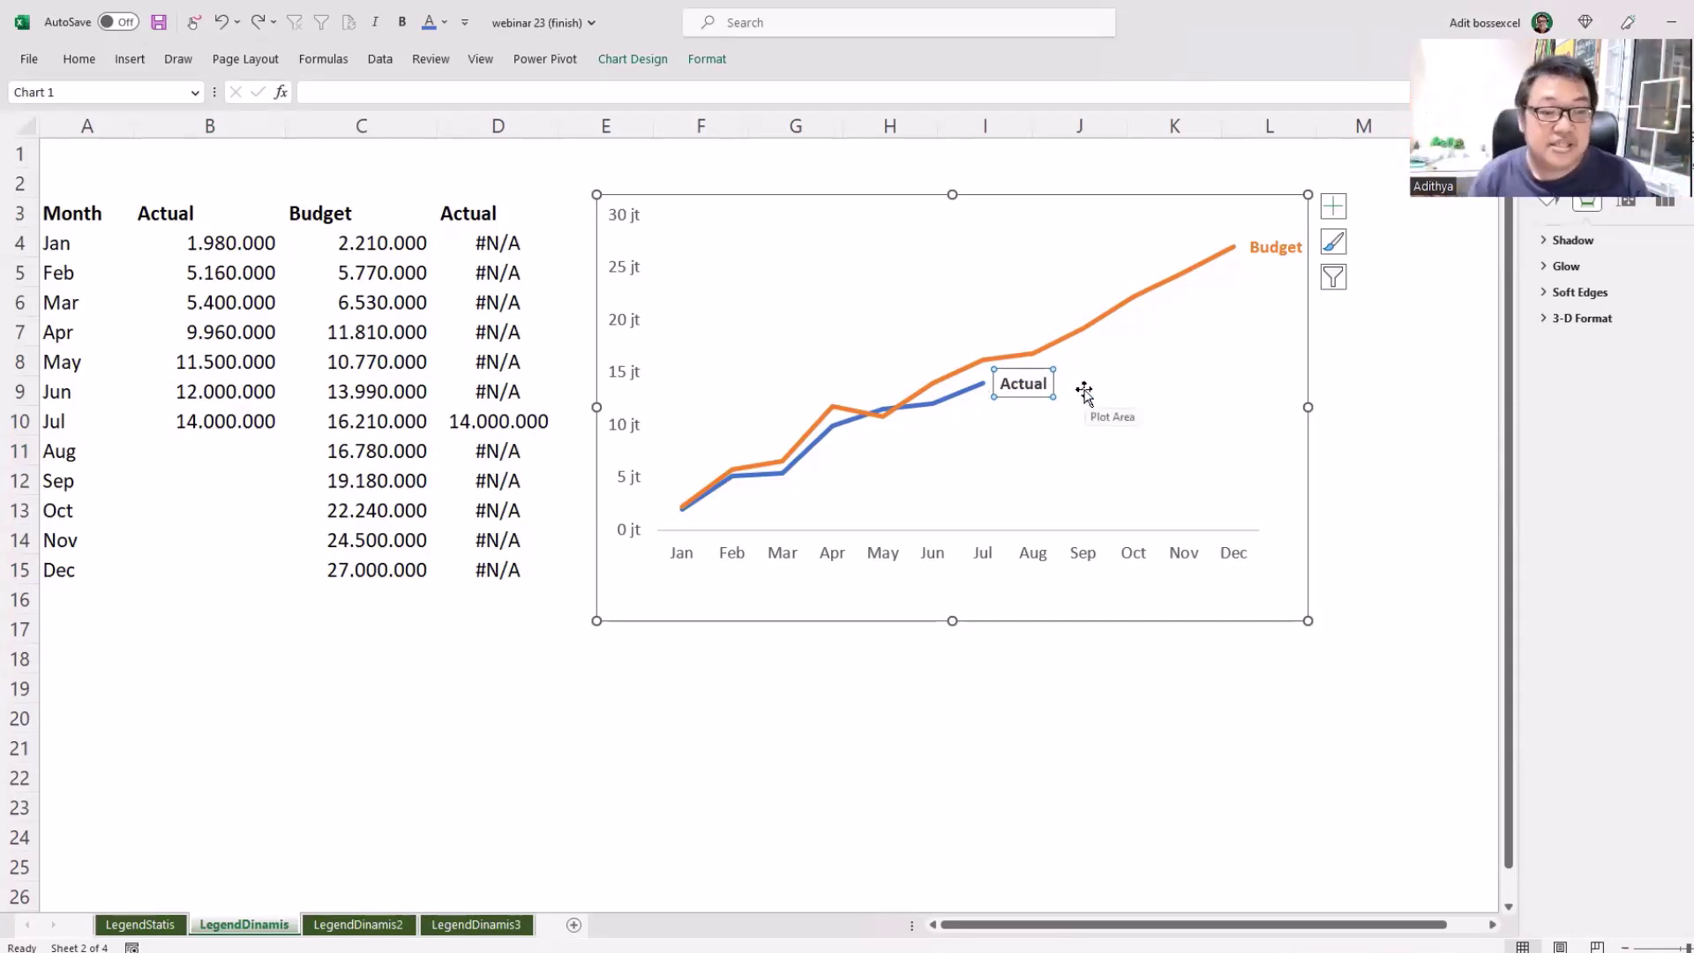
click(1024, 393)
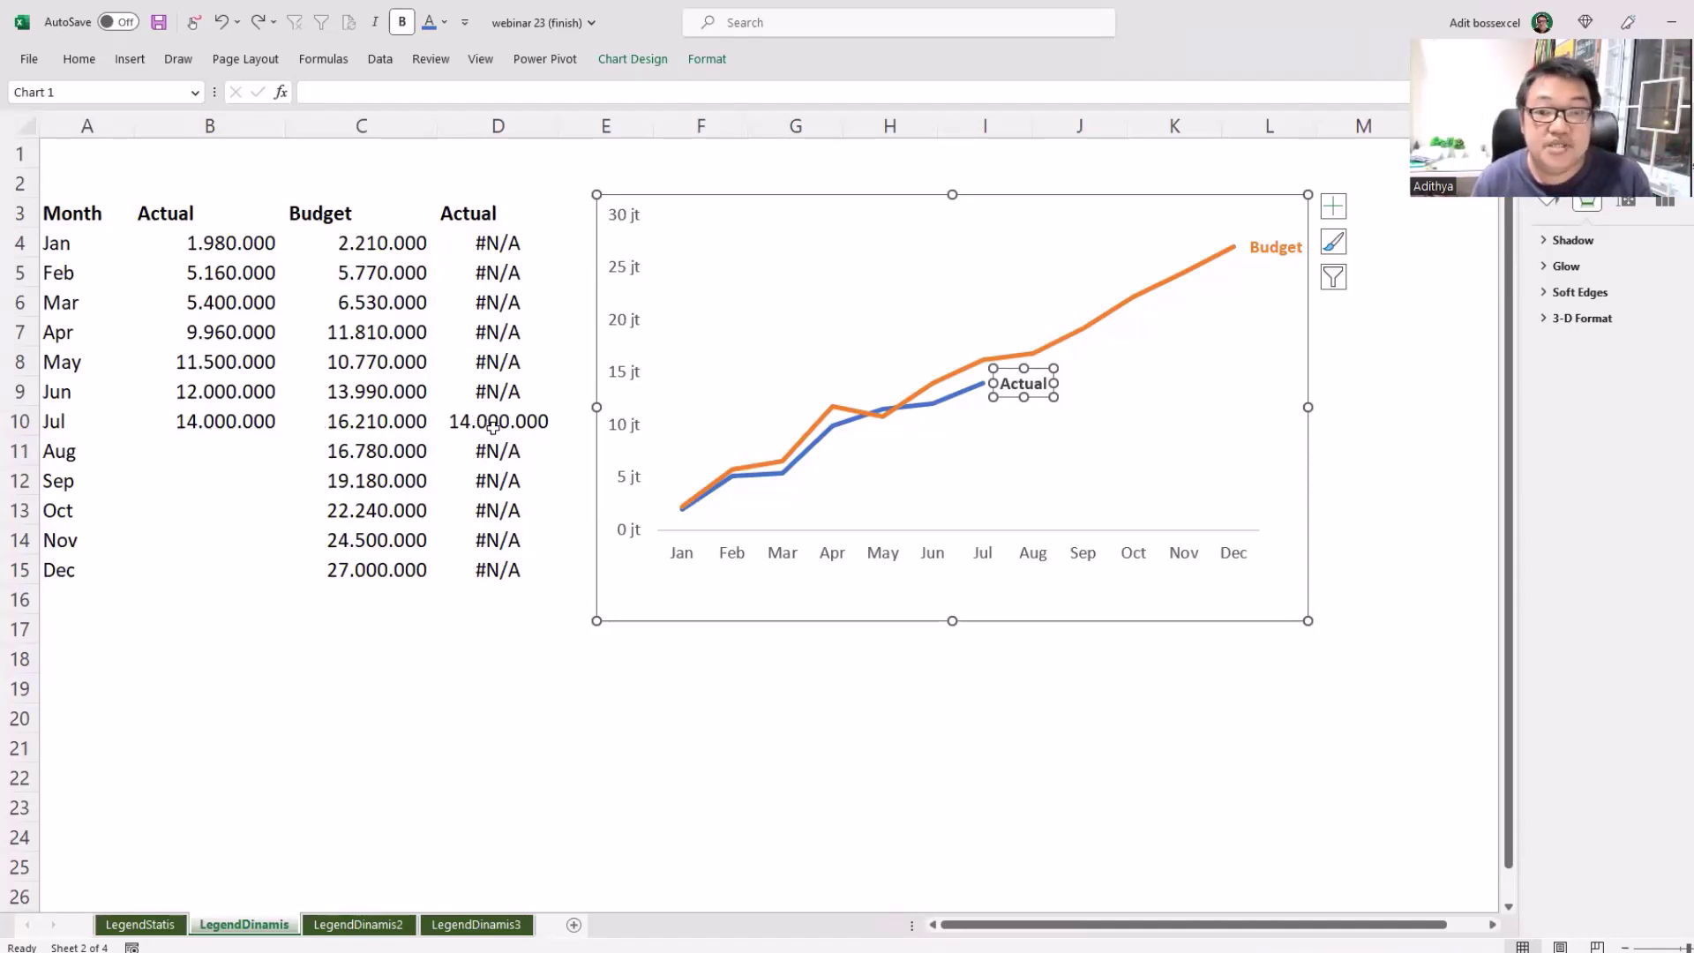
click(1037, 434)
click(1042, 393)
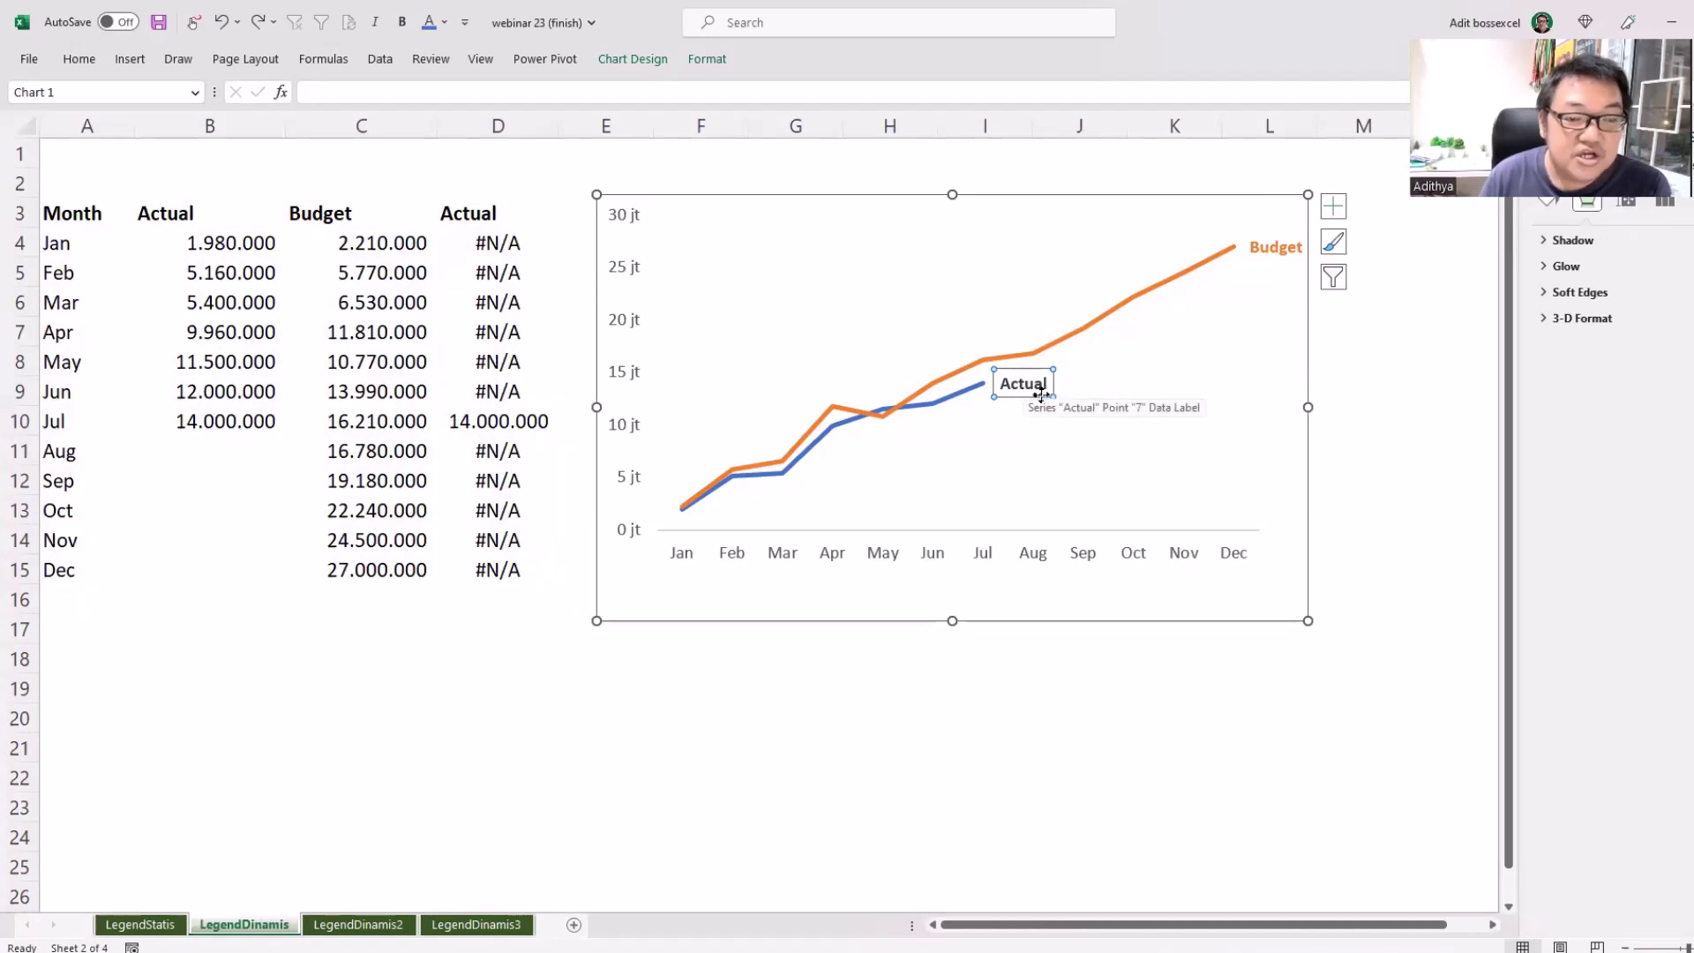
right_click(1043, 395)
click(1109, 627)
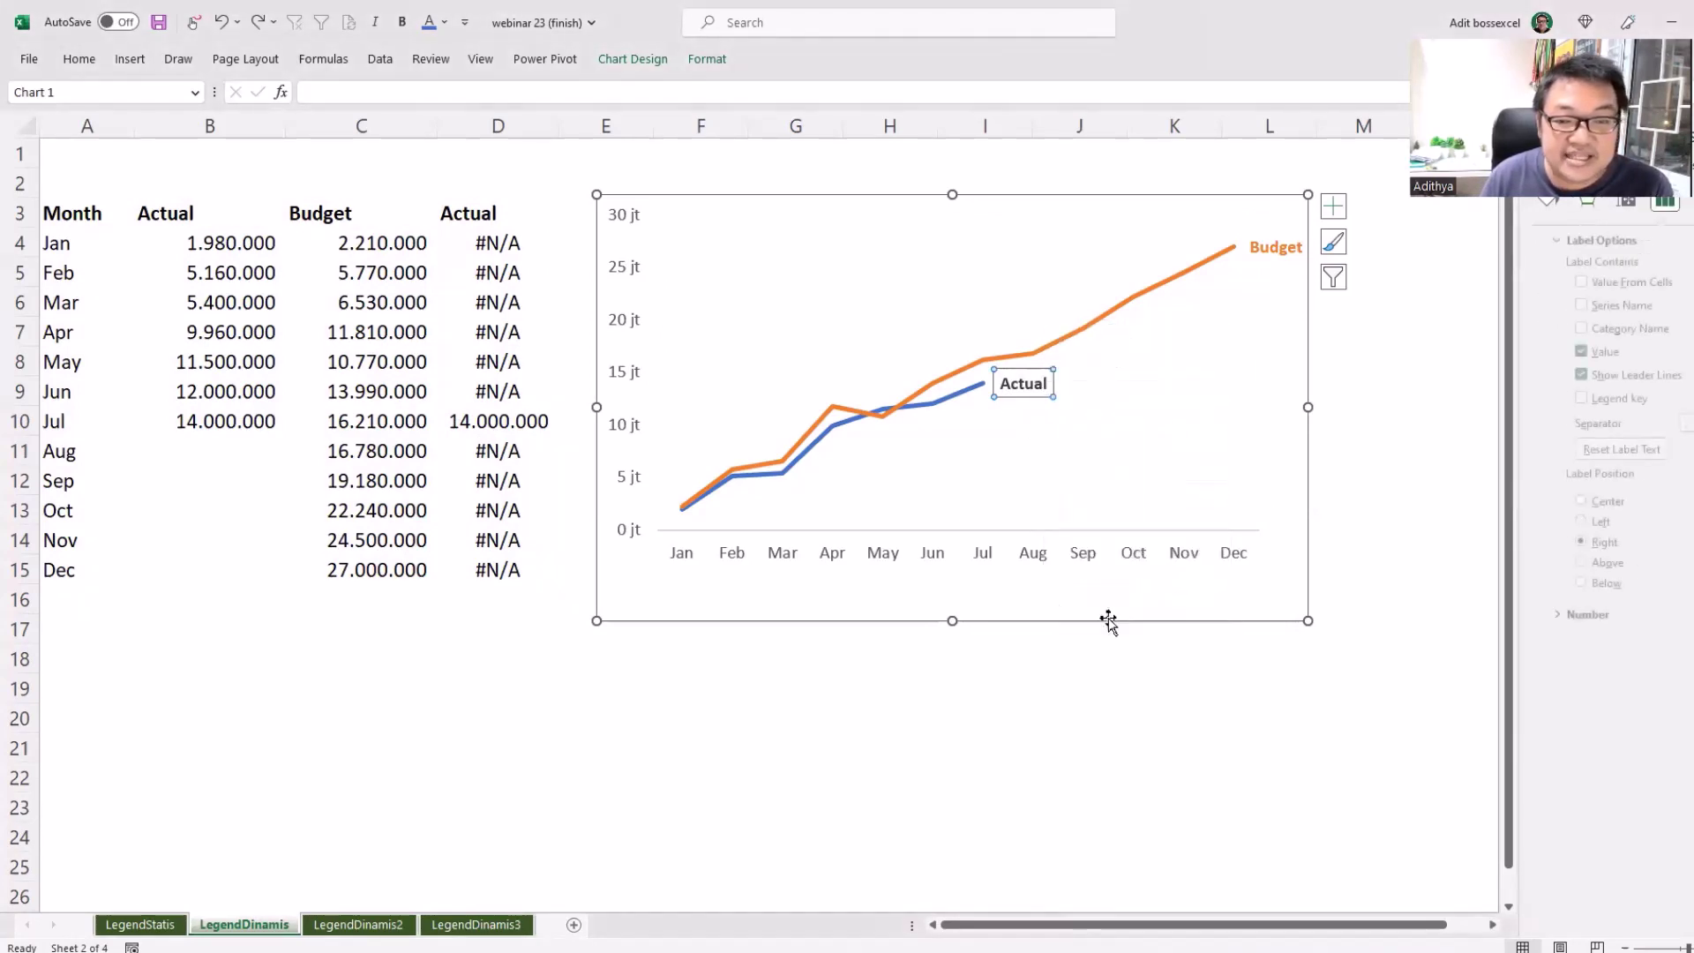
click(1567, 305)
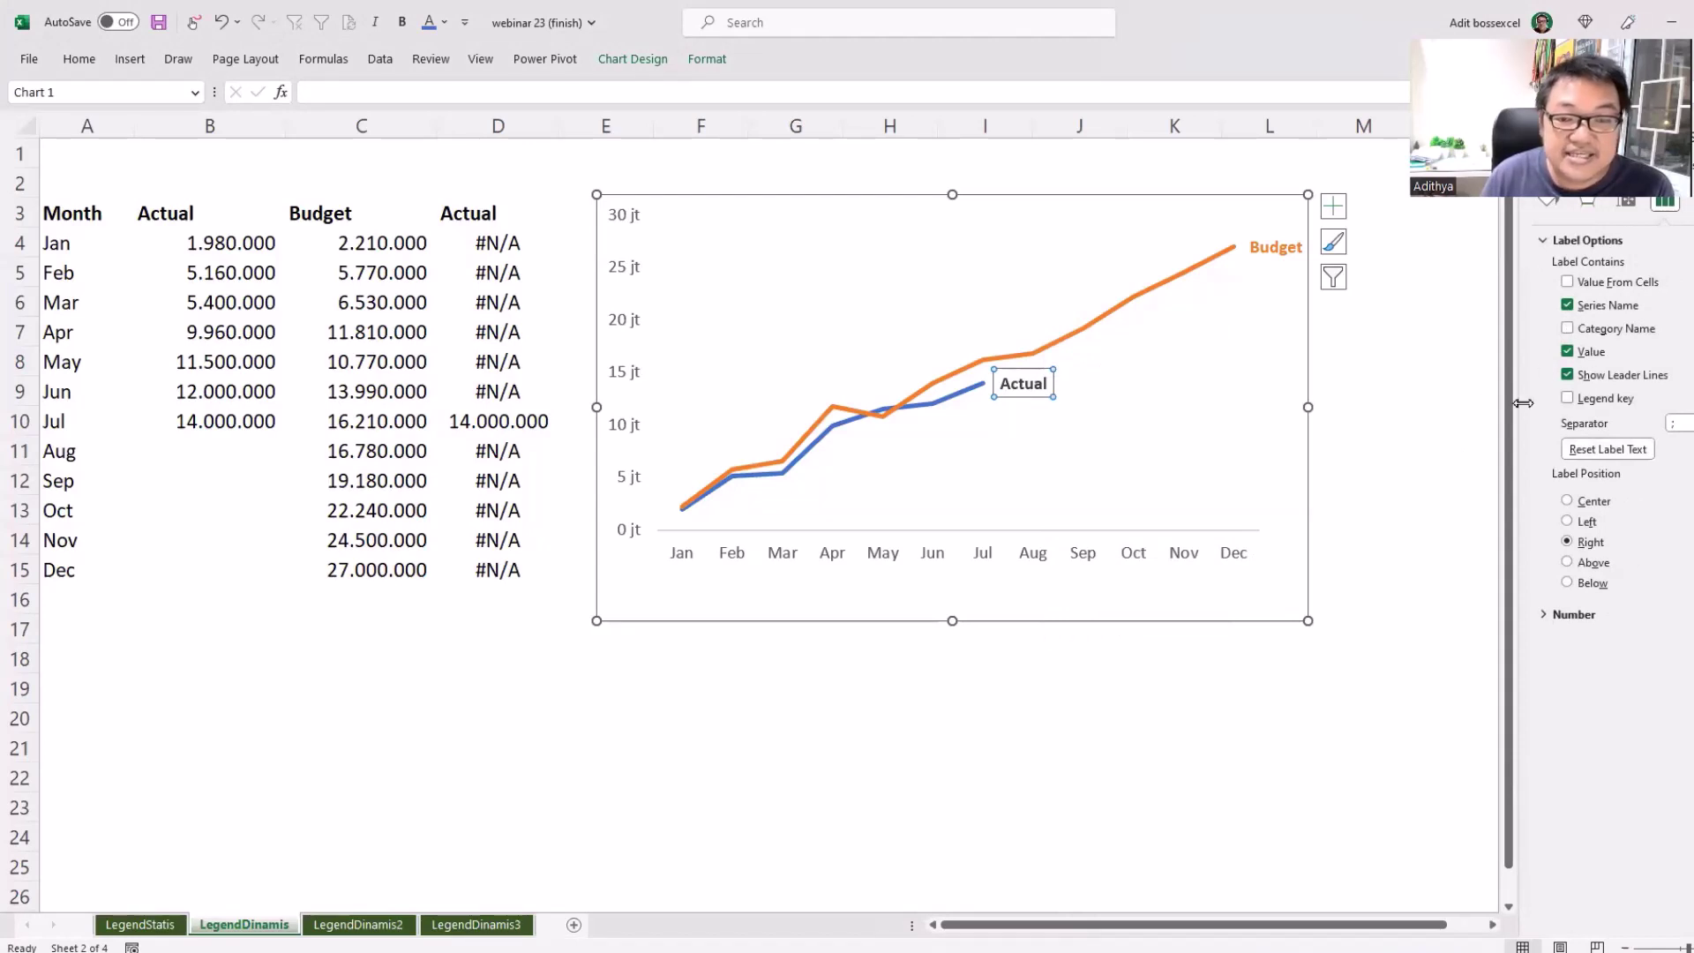
click(1567, 353)
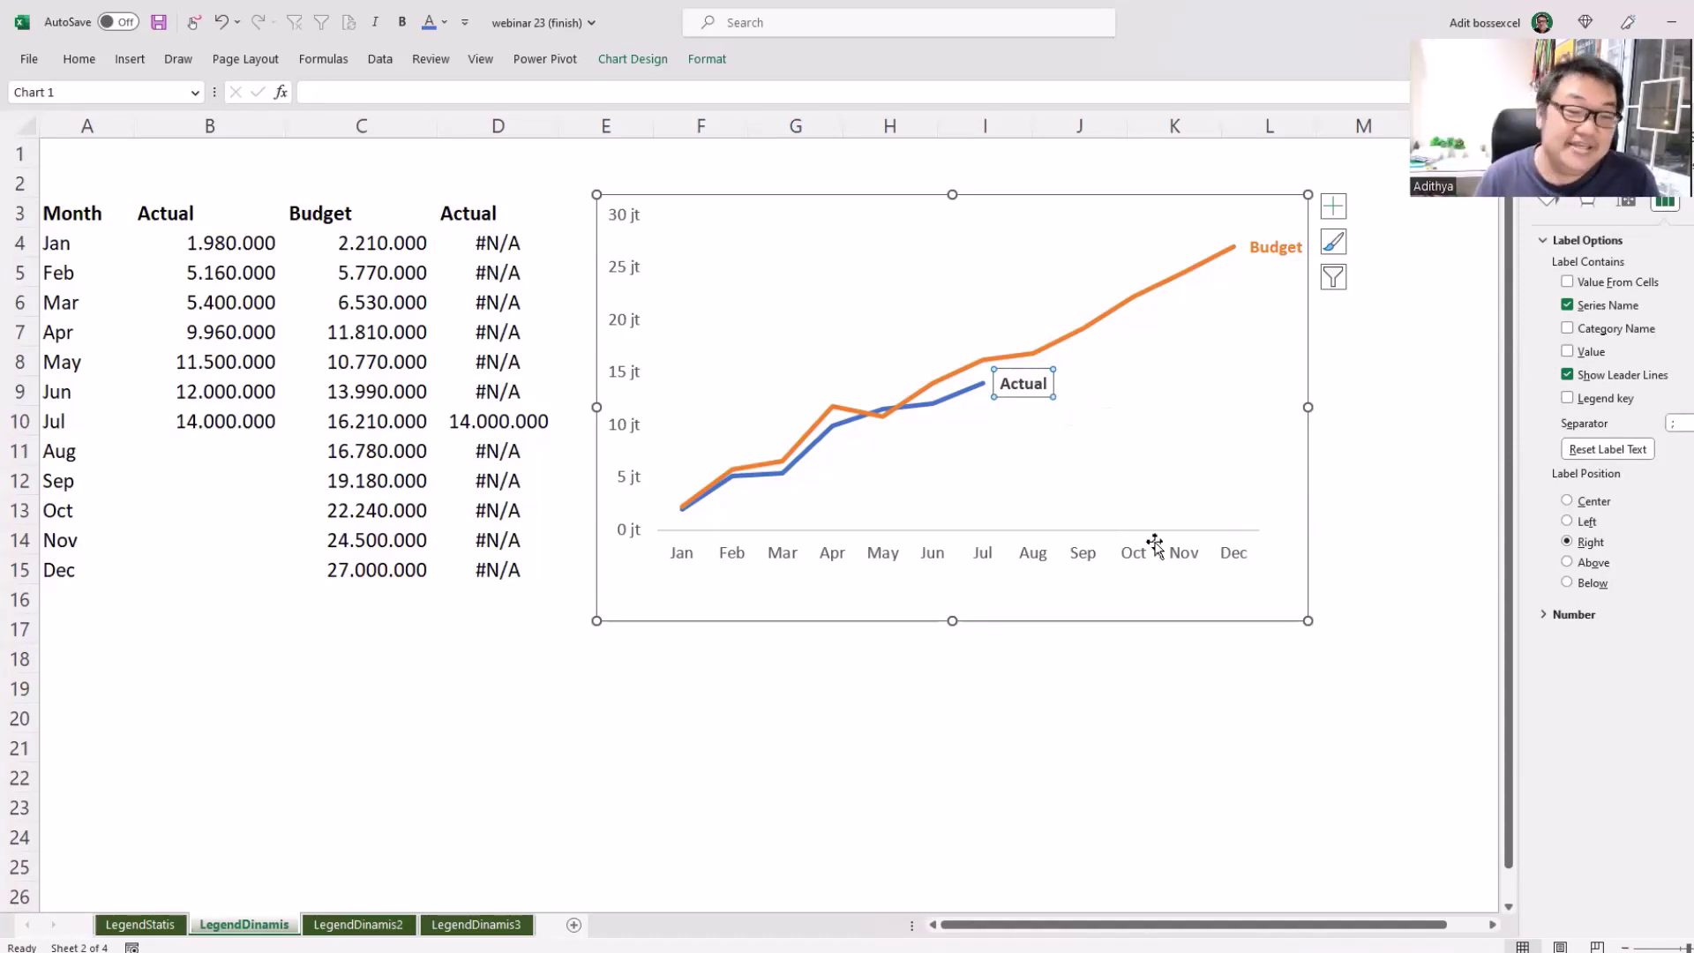
- Enter 15000000 as the Aug Actual value in B11
click(1364, 576)
click(254, 446)
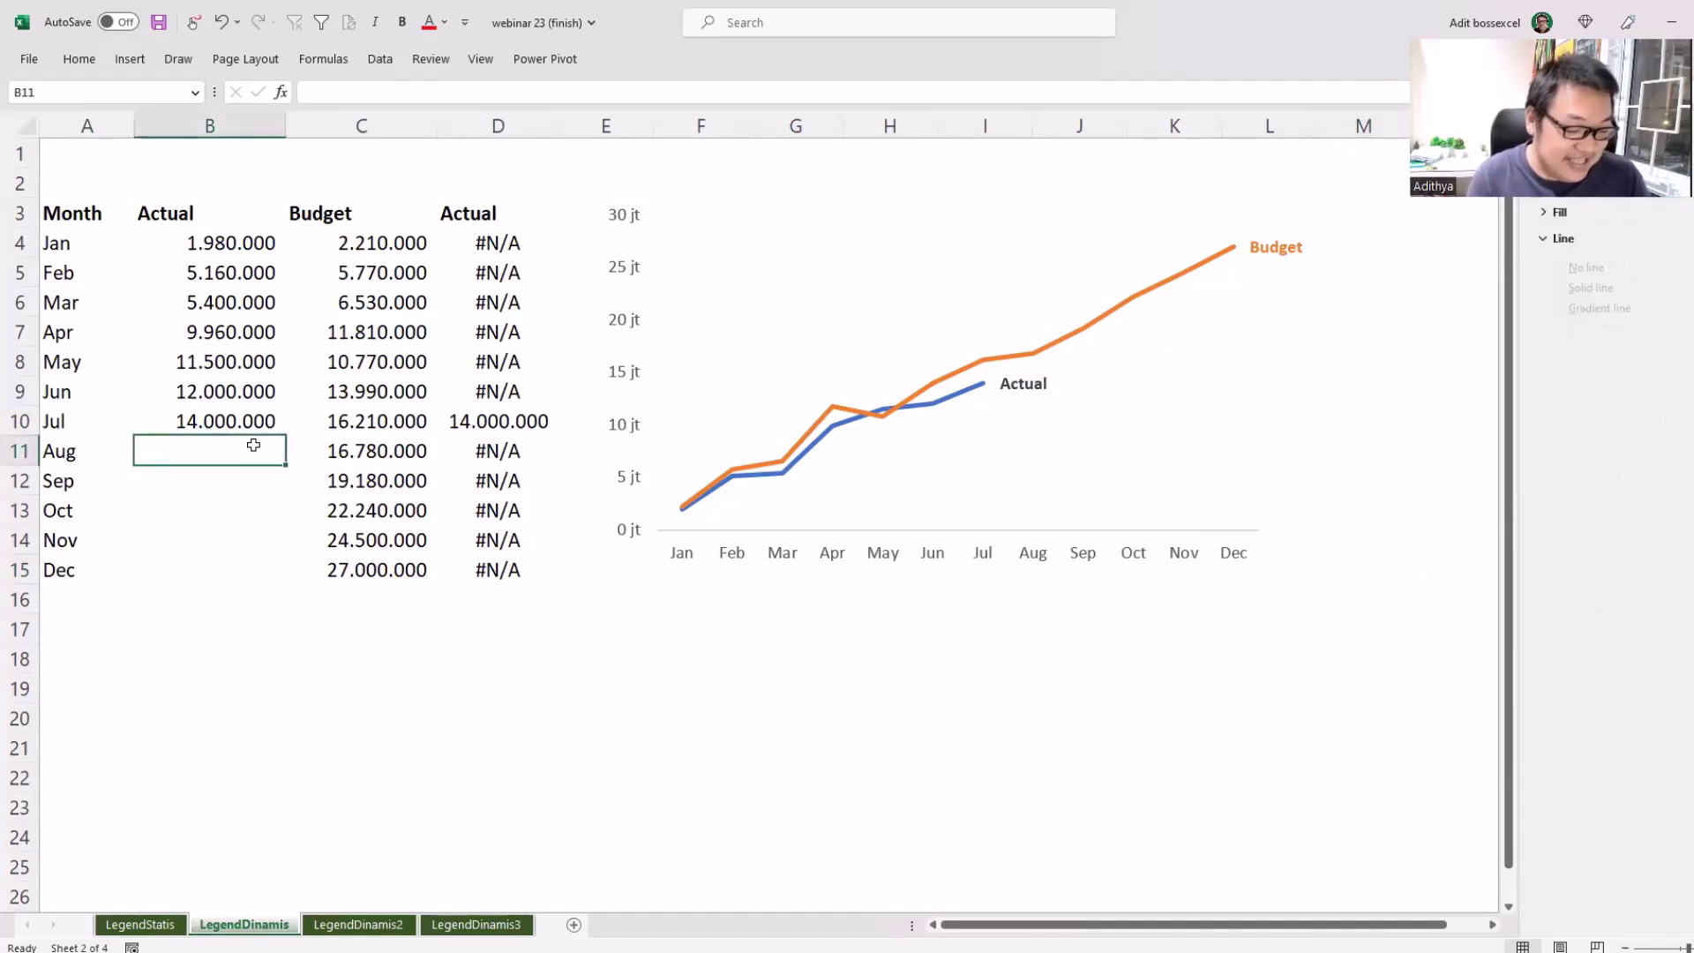
text(15000000)
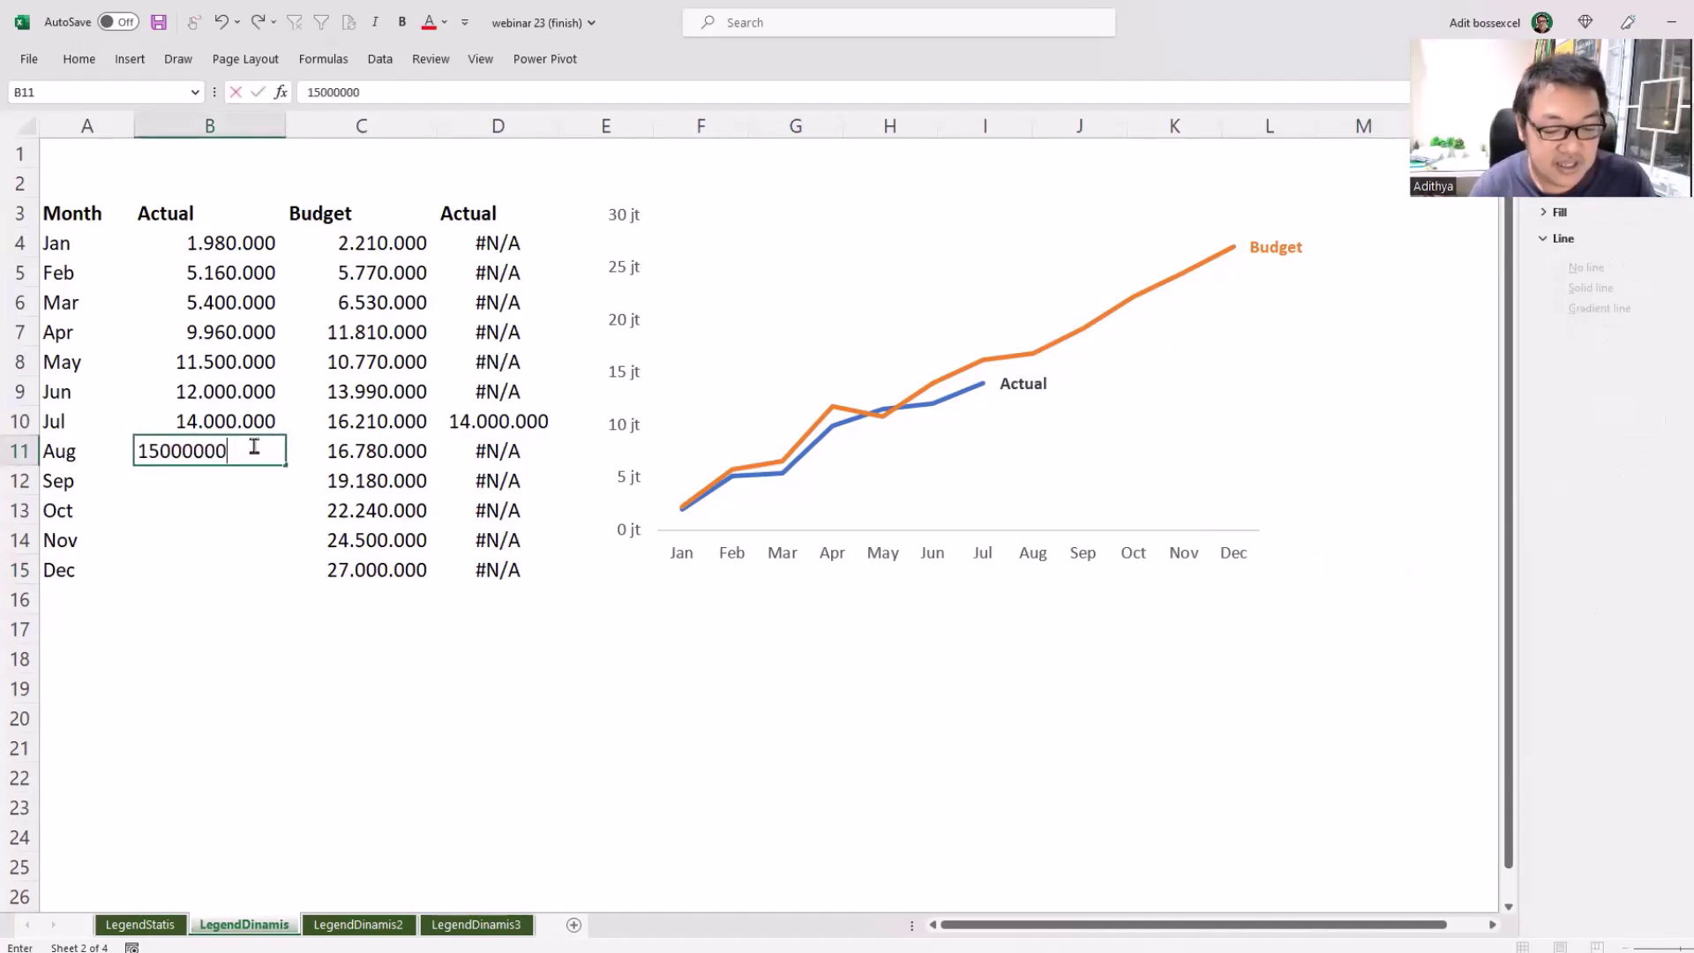
key(Return)
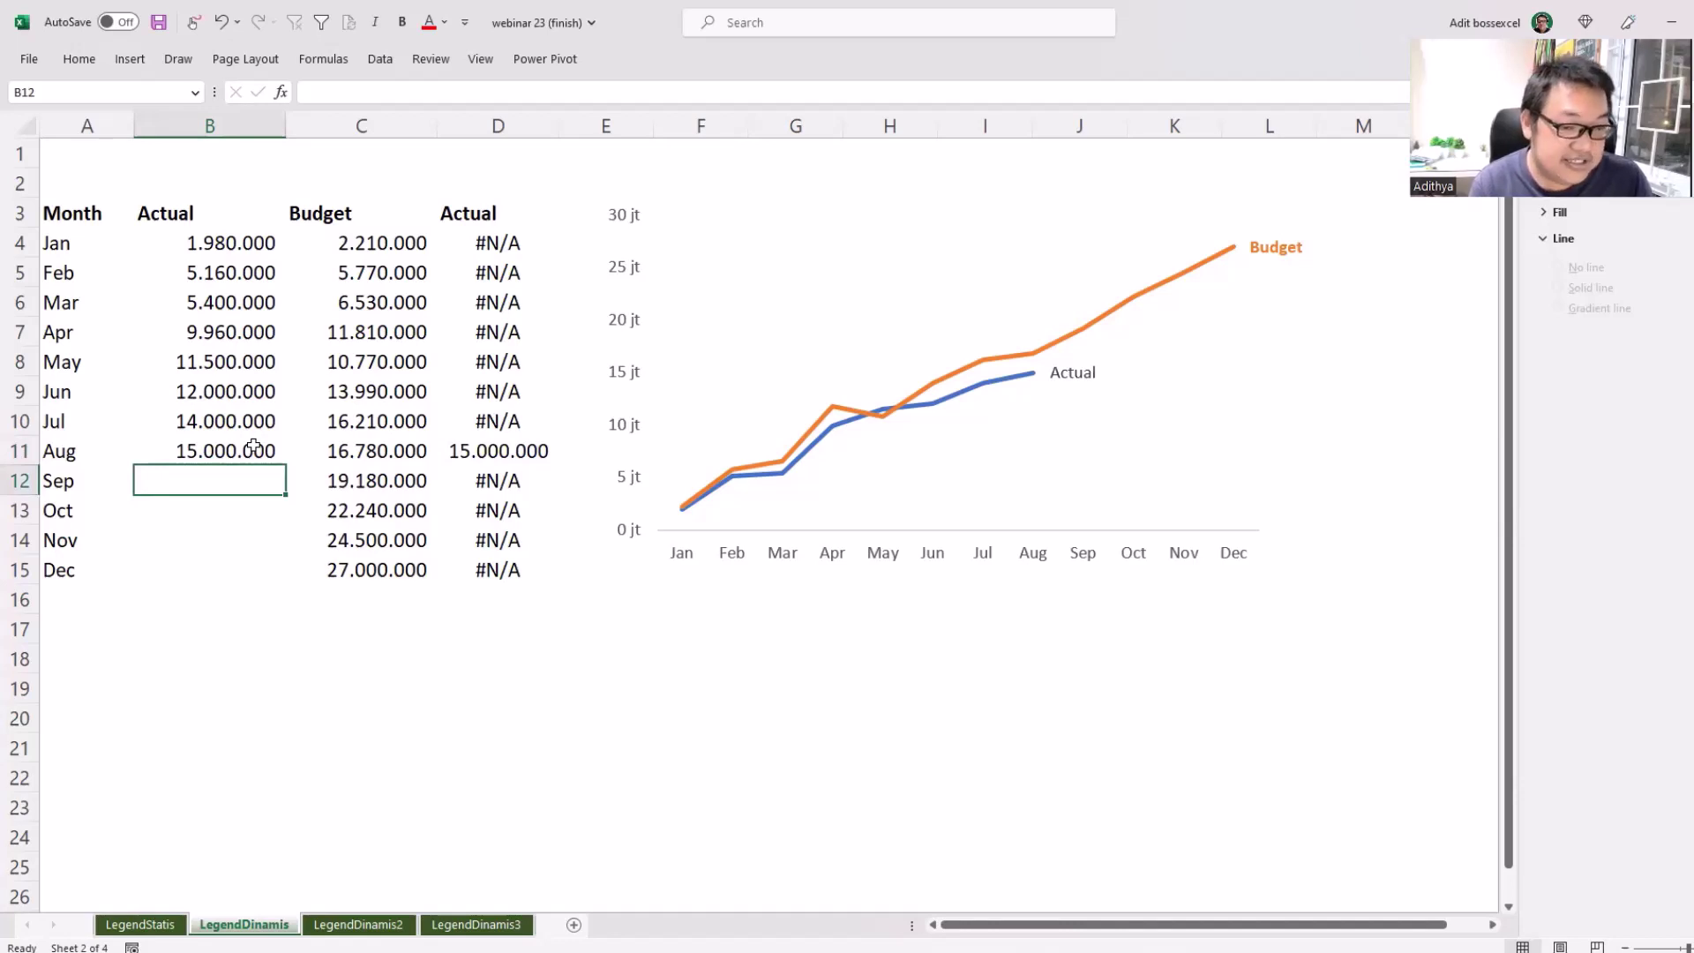
- Enter 20000000 as the Sep Actual value in B12
text(1)
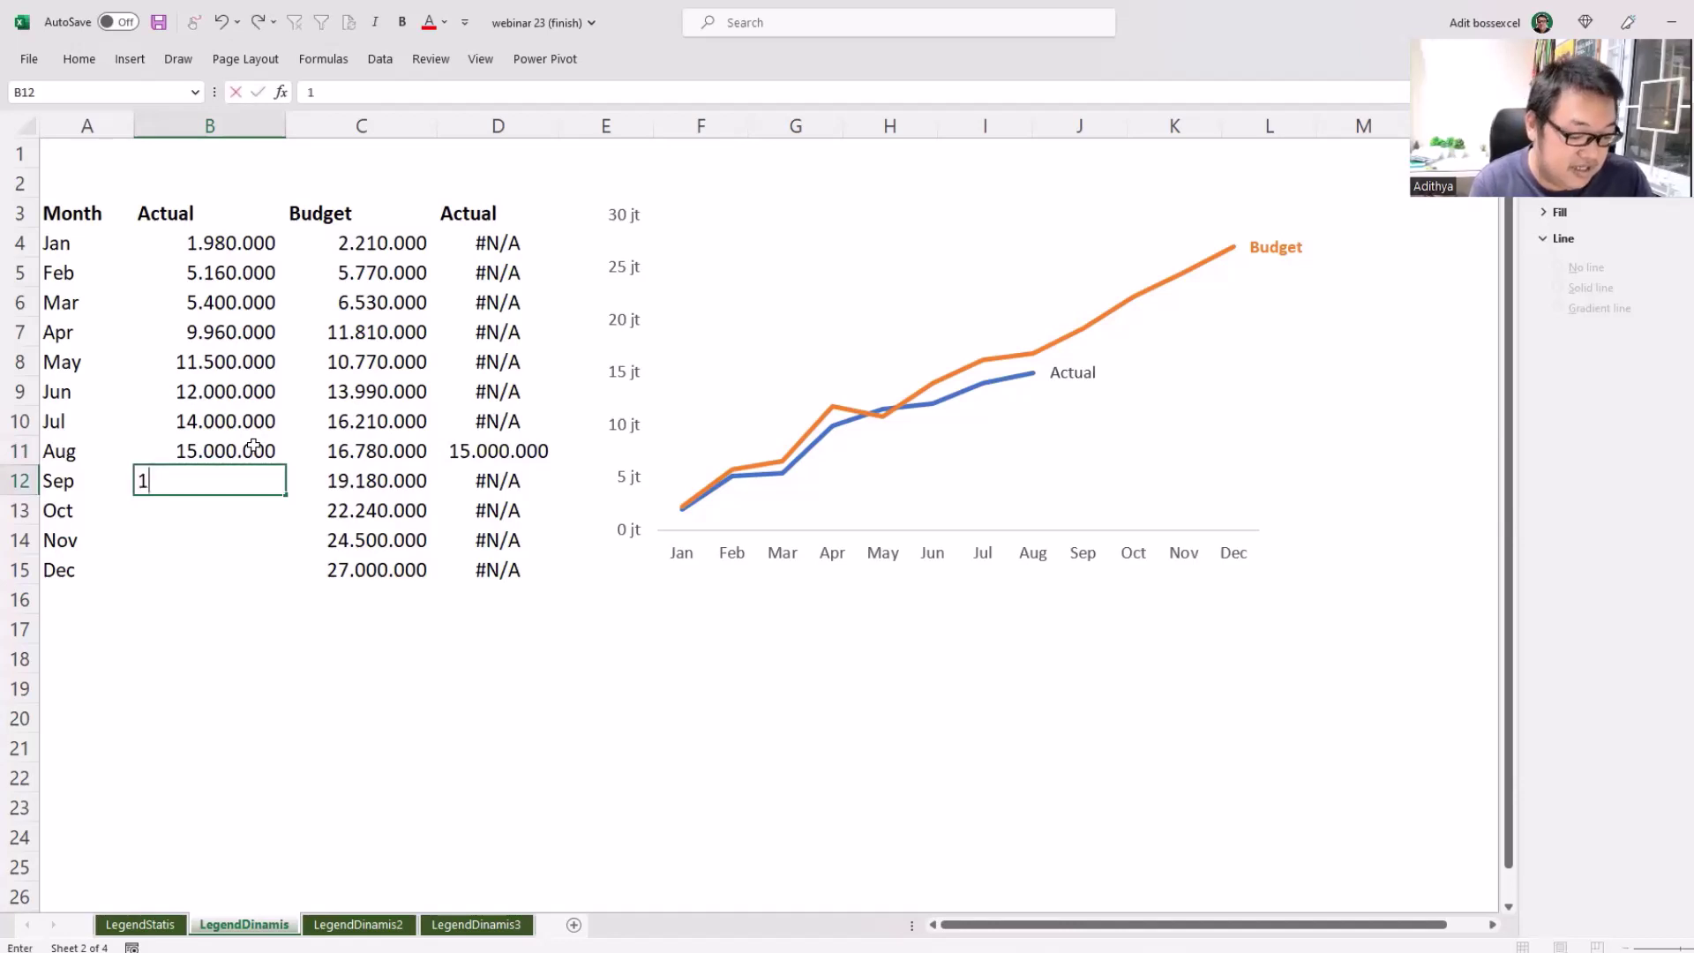
key(BackSpace)
text(20.)
text(000)
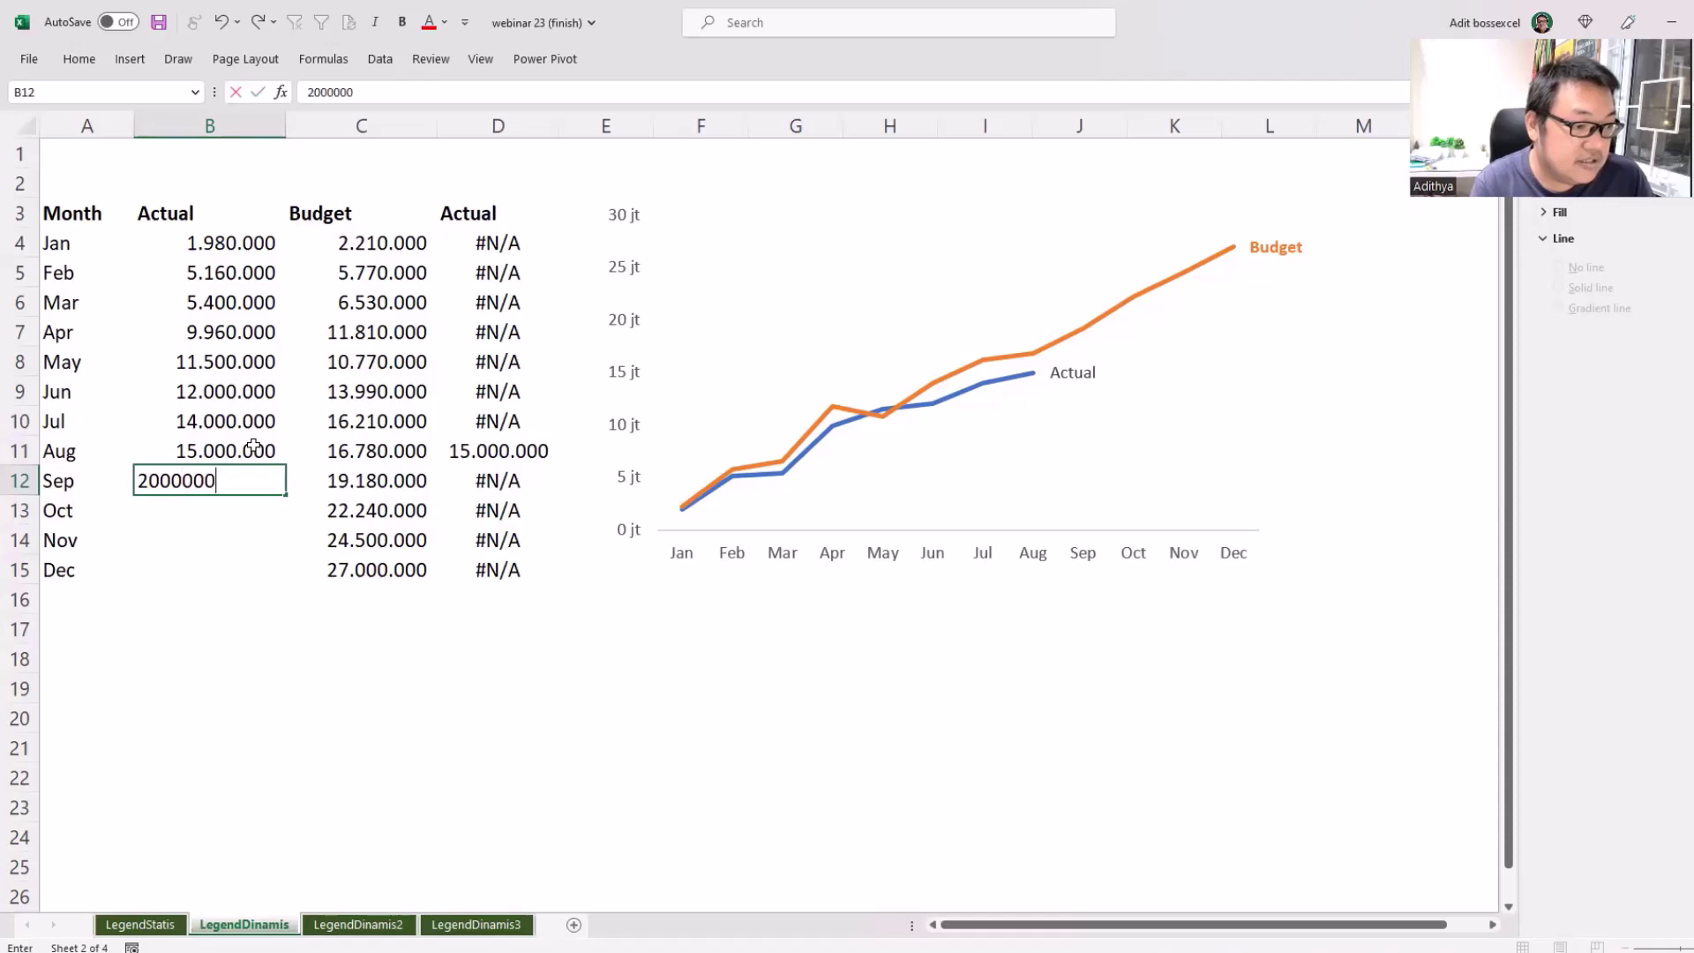
text(.000)
key(Return)
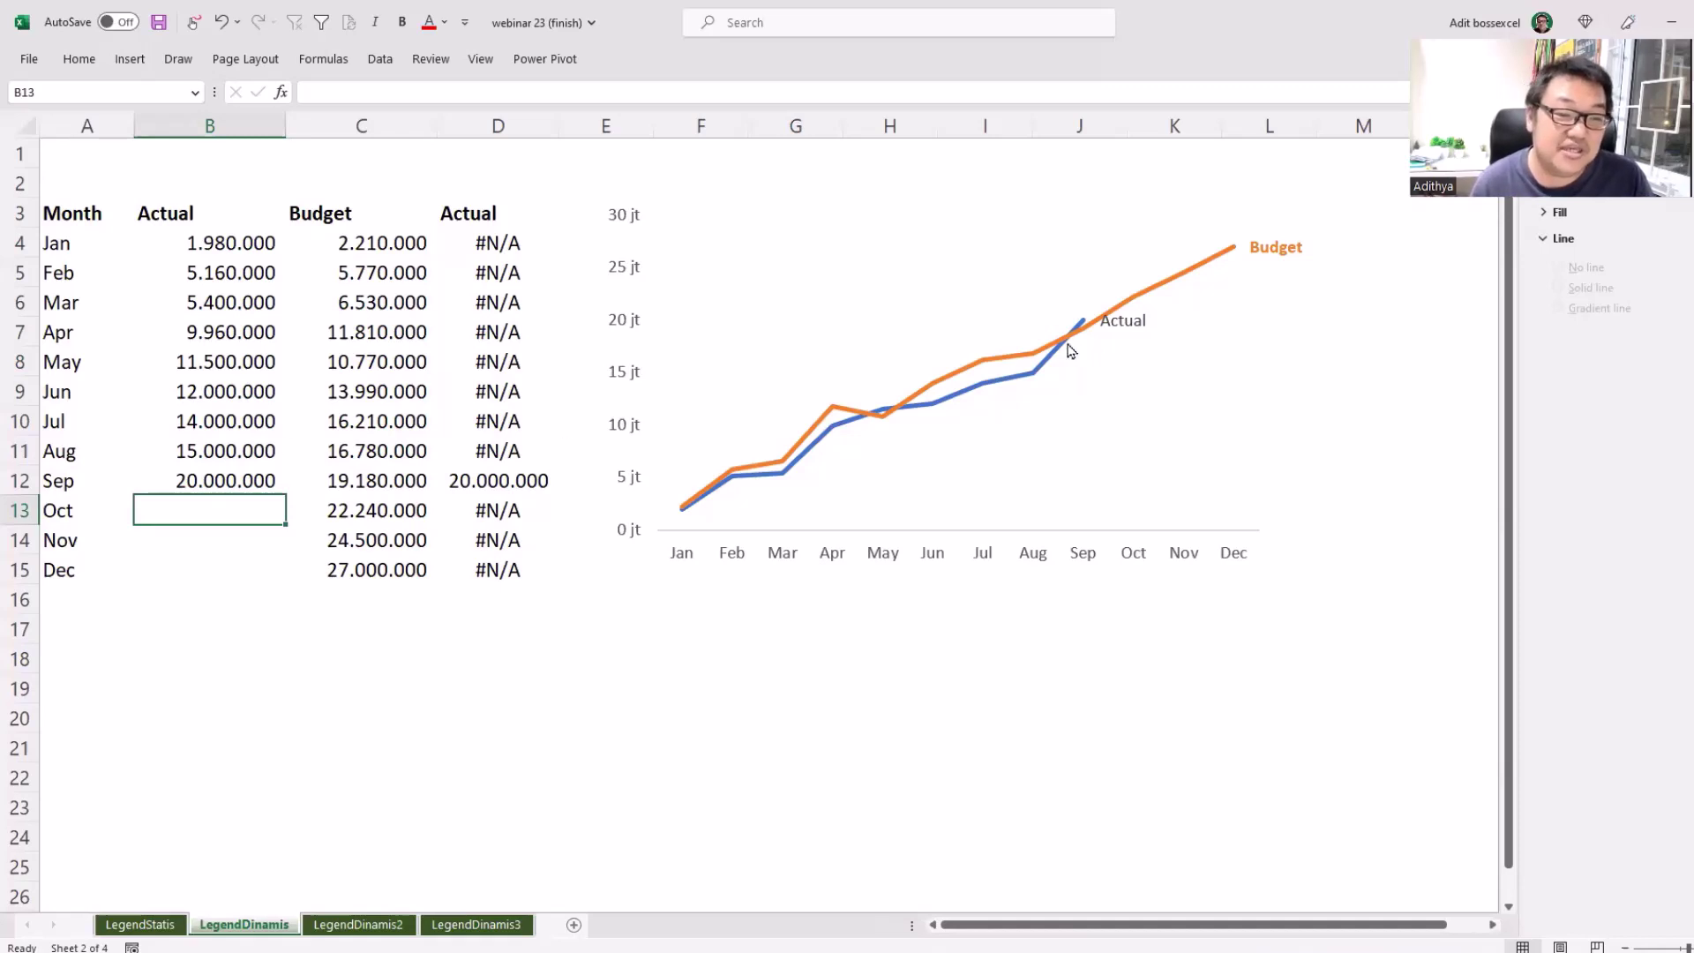
- Format the helper series' Actual data labels as bold with a blue font colour matching the line
click(1130, 322)
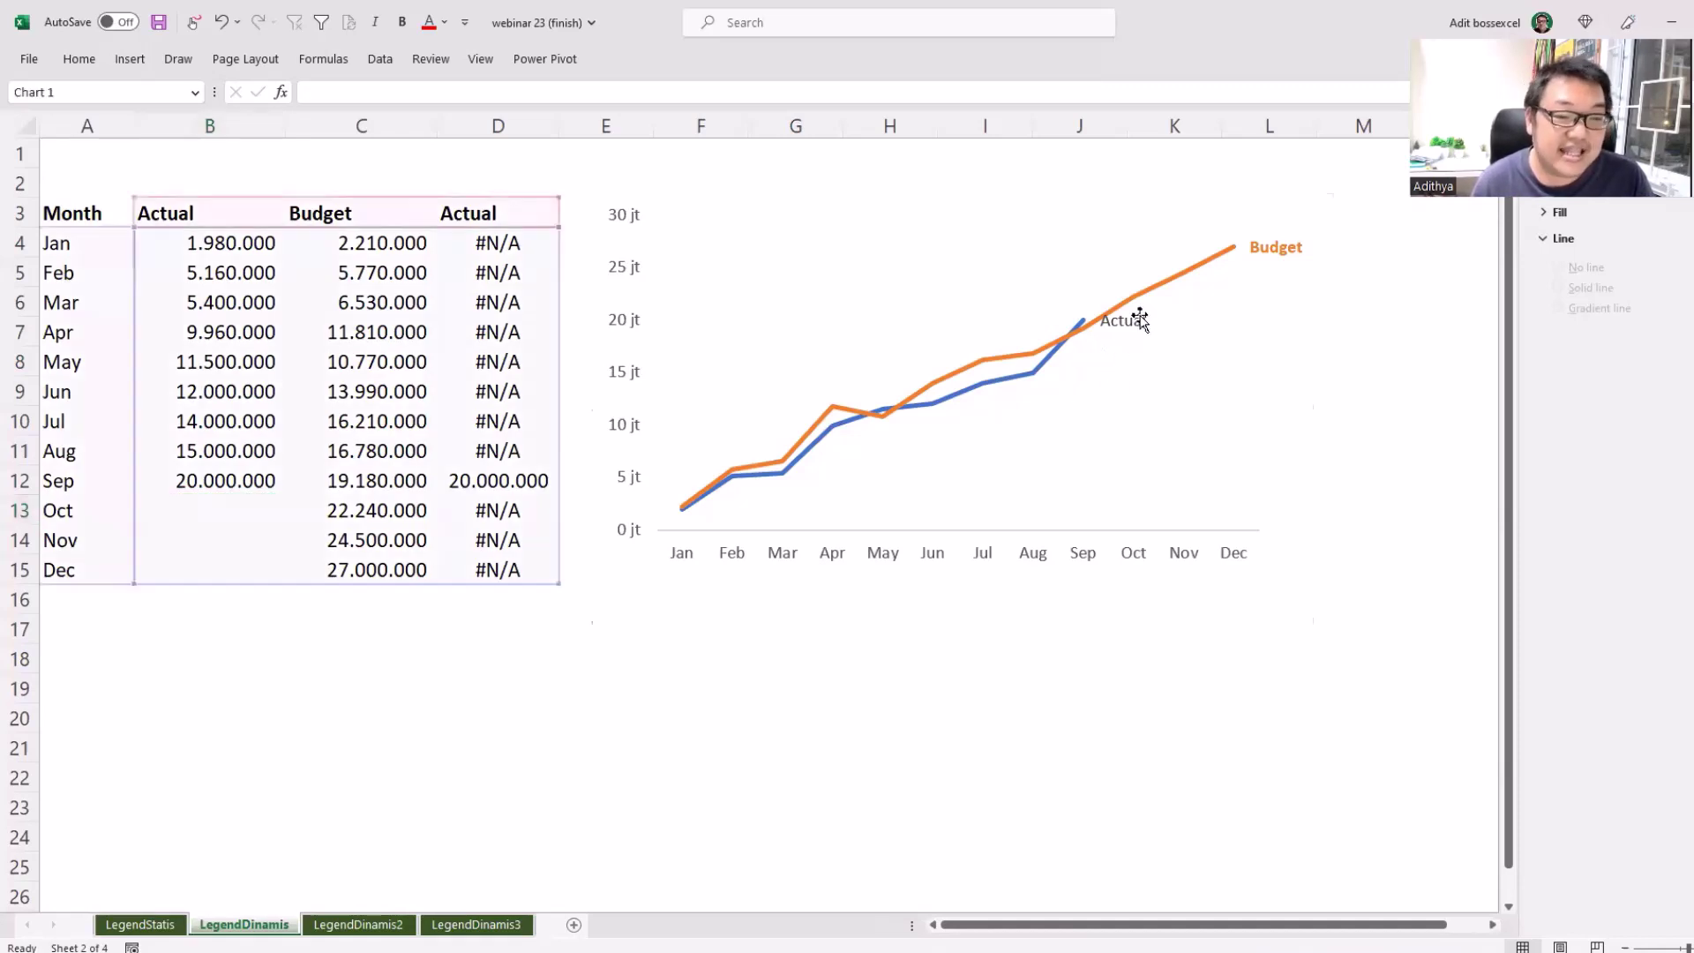
click(429, 24)
- Enter 24000000 as the Oct Actual value in B13
click(247, 504)
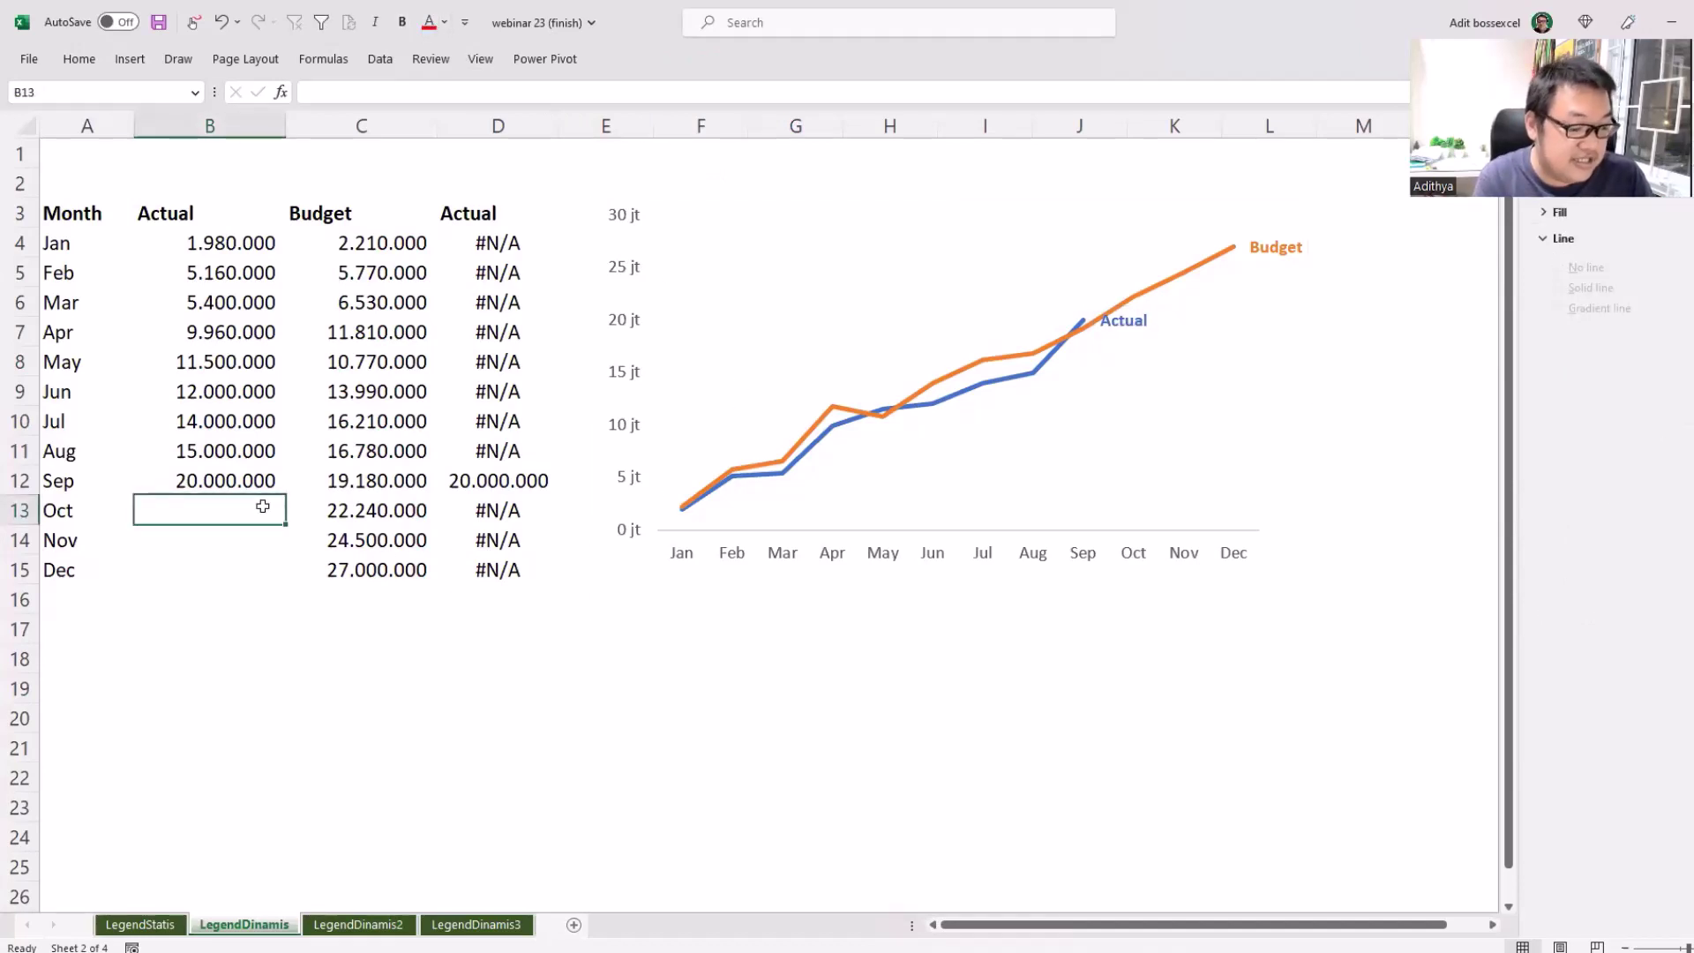
text(24.000.)
text(0)
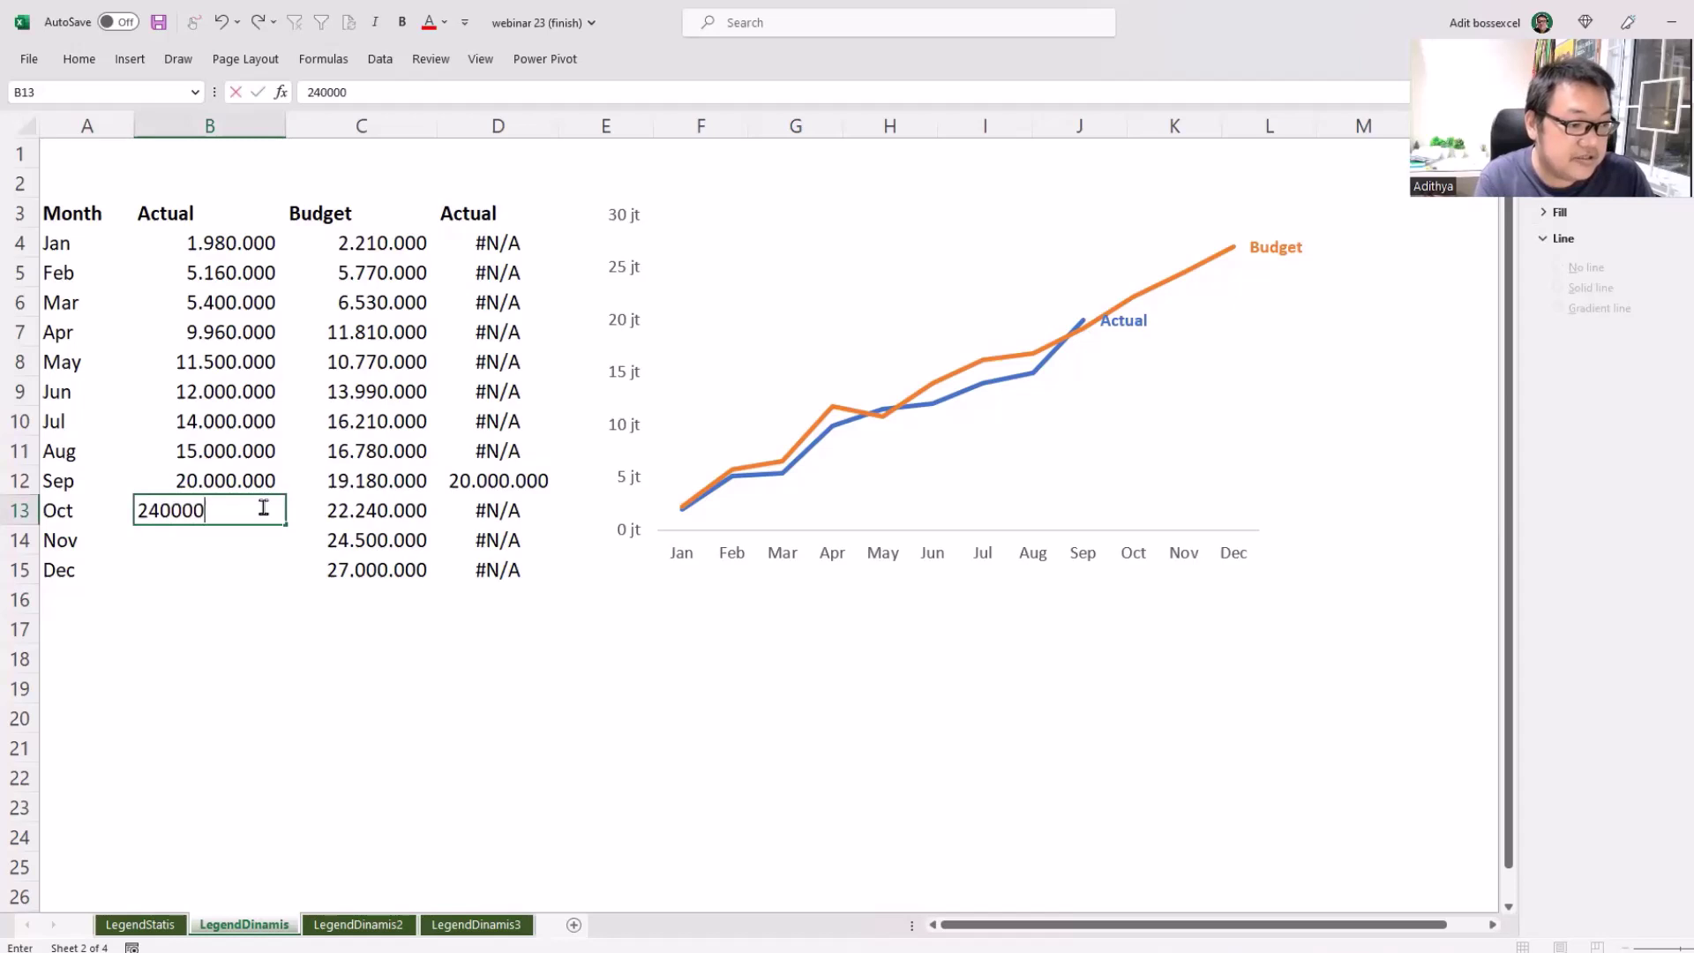
text(00)
key(Return)
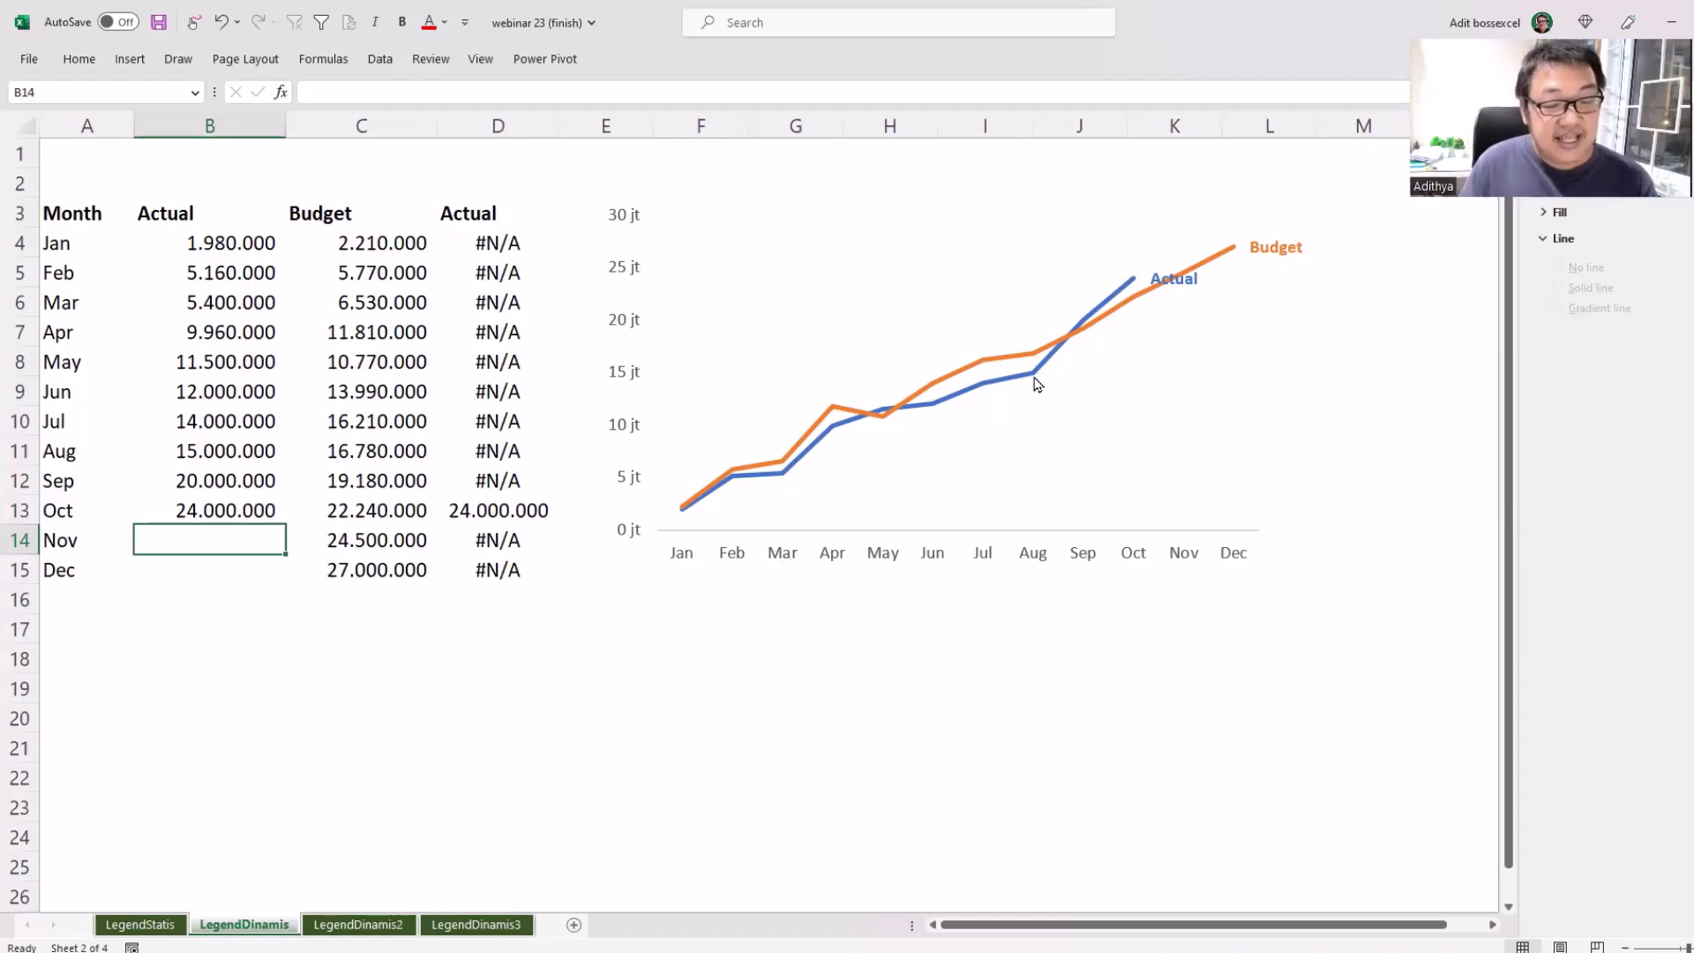
- Examine the chart's Budget, helper Actual and main Actual series and the source ranges each one plots
mouse_move(1035, 384)
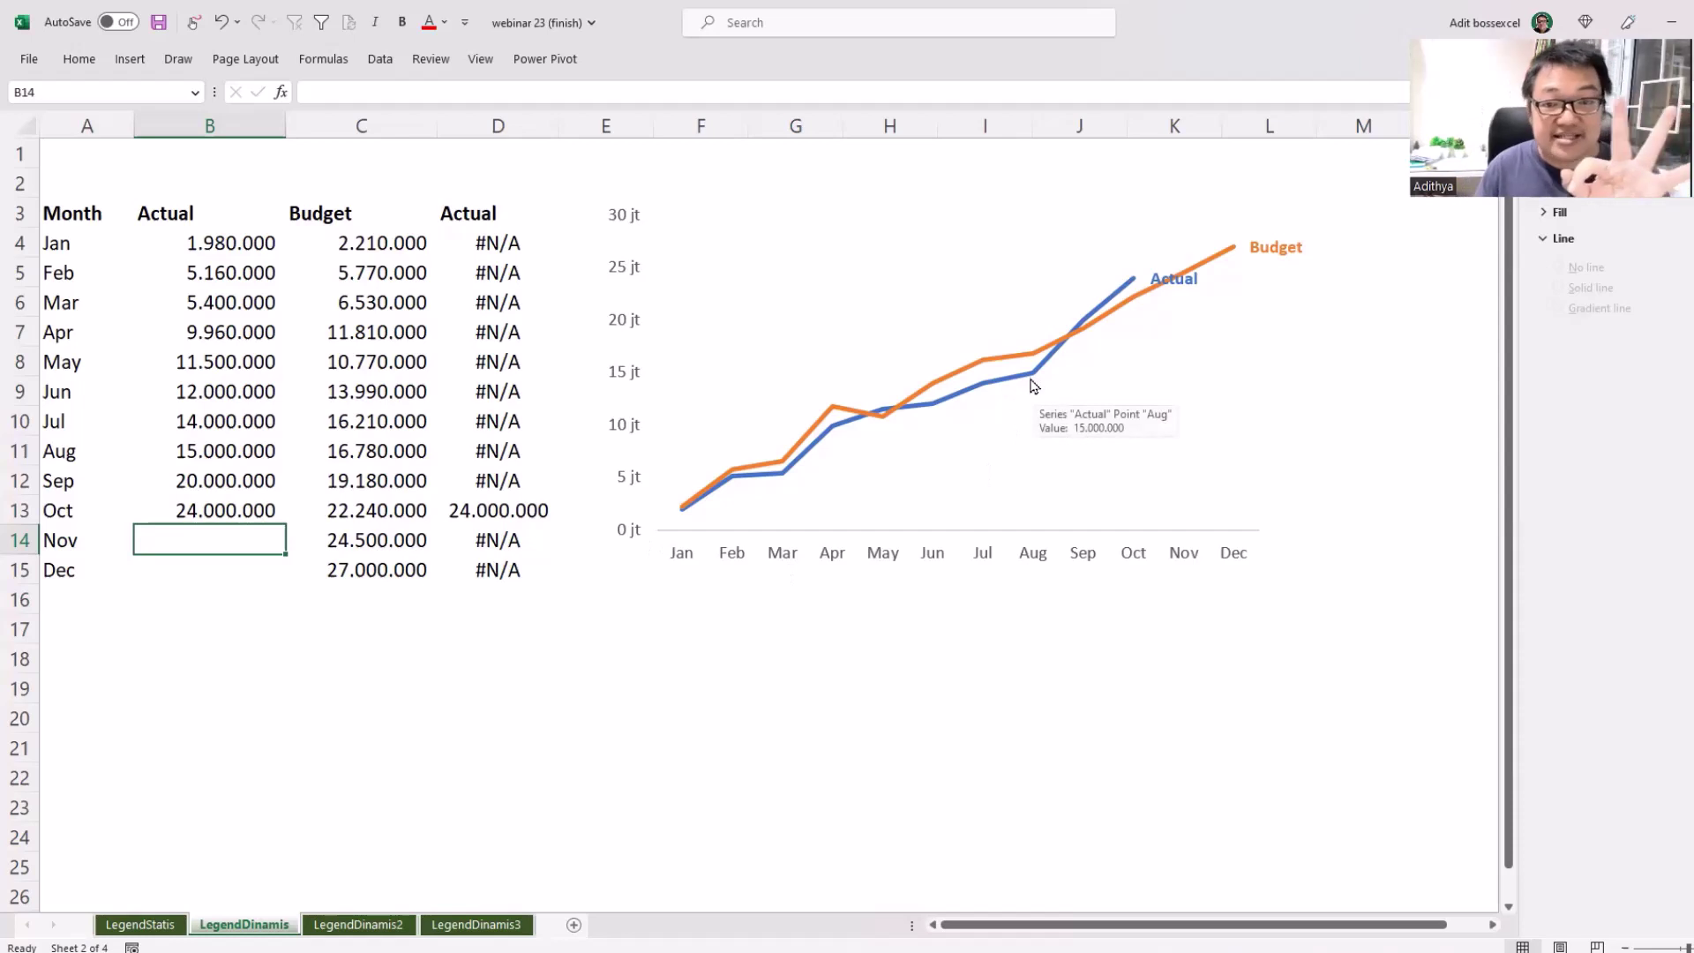
click(1025, 355)
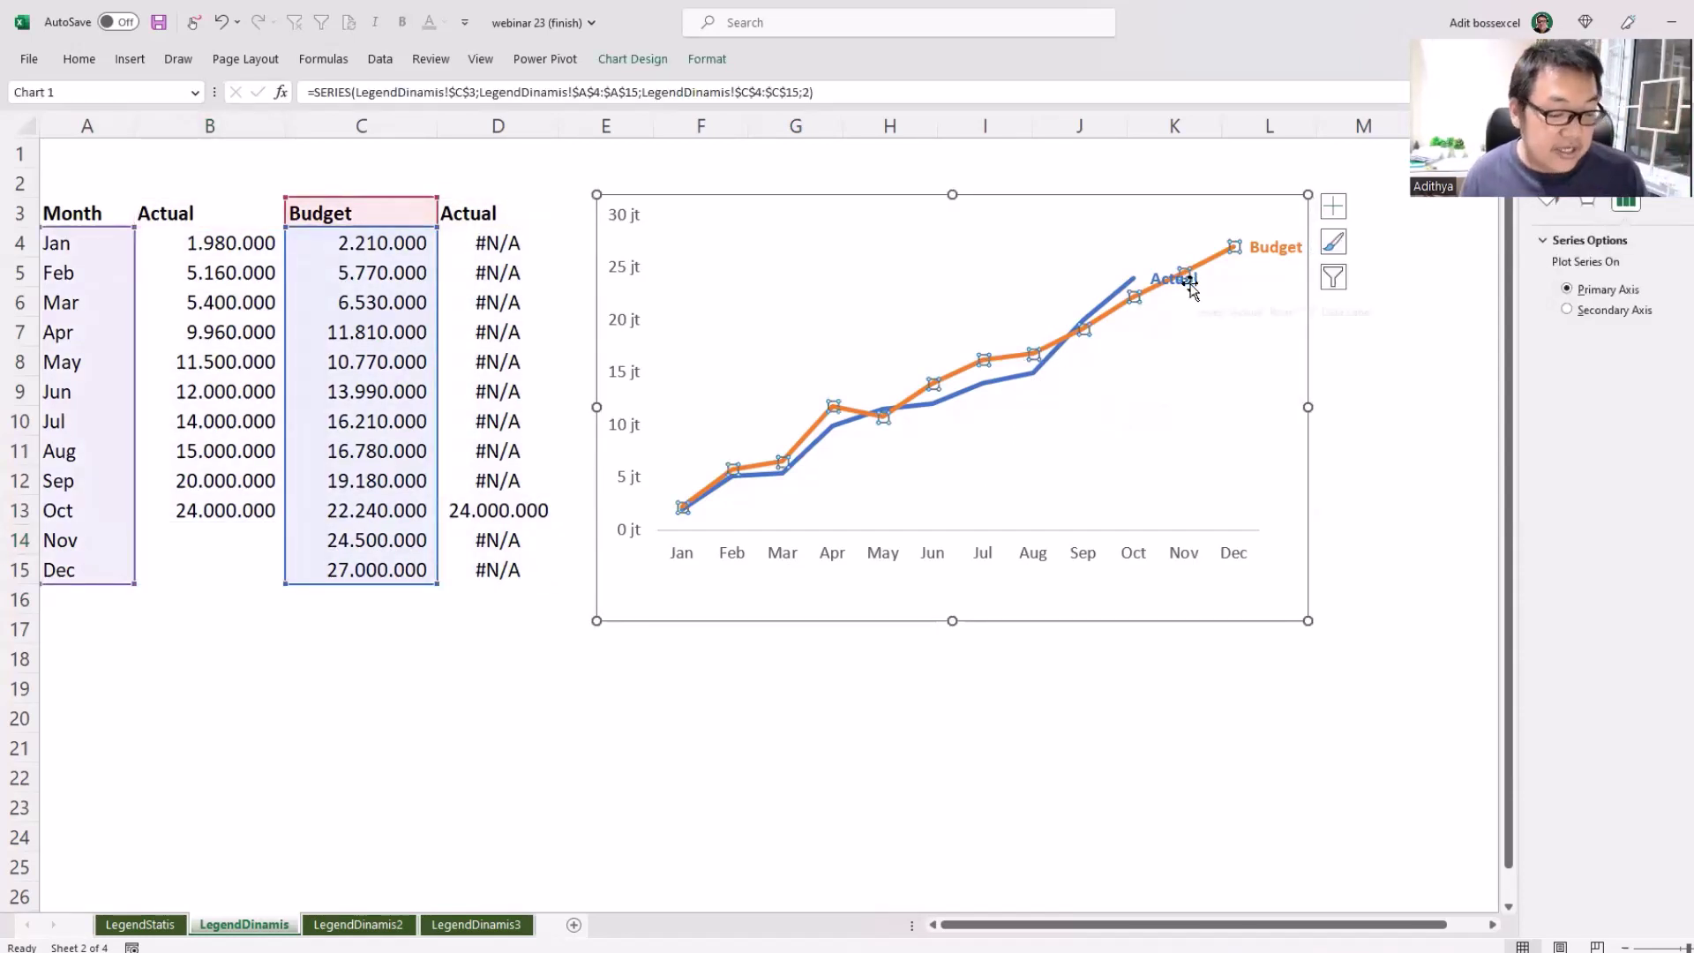
click(1191, 298)
mouse_move(1119, 282)
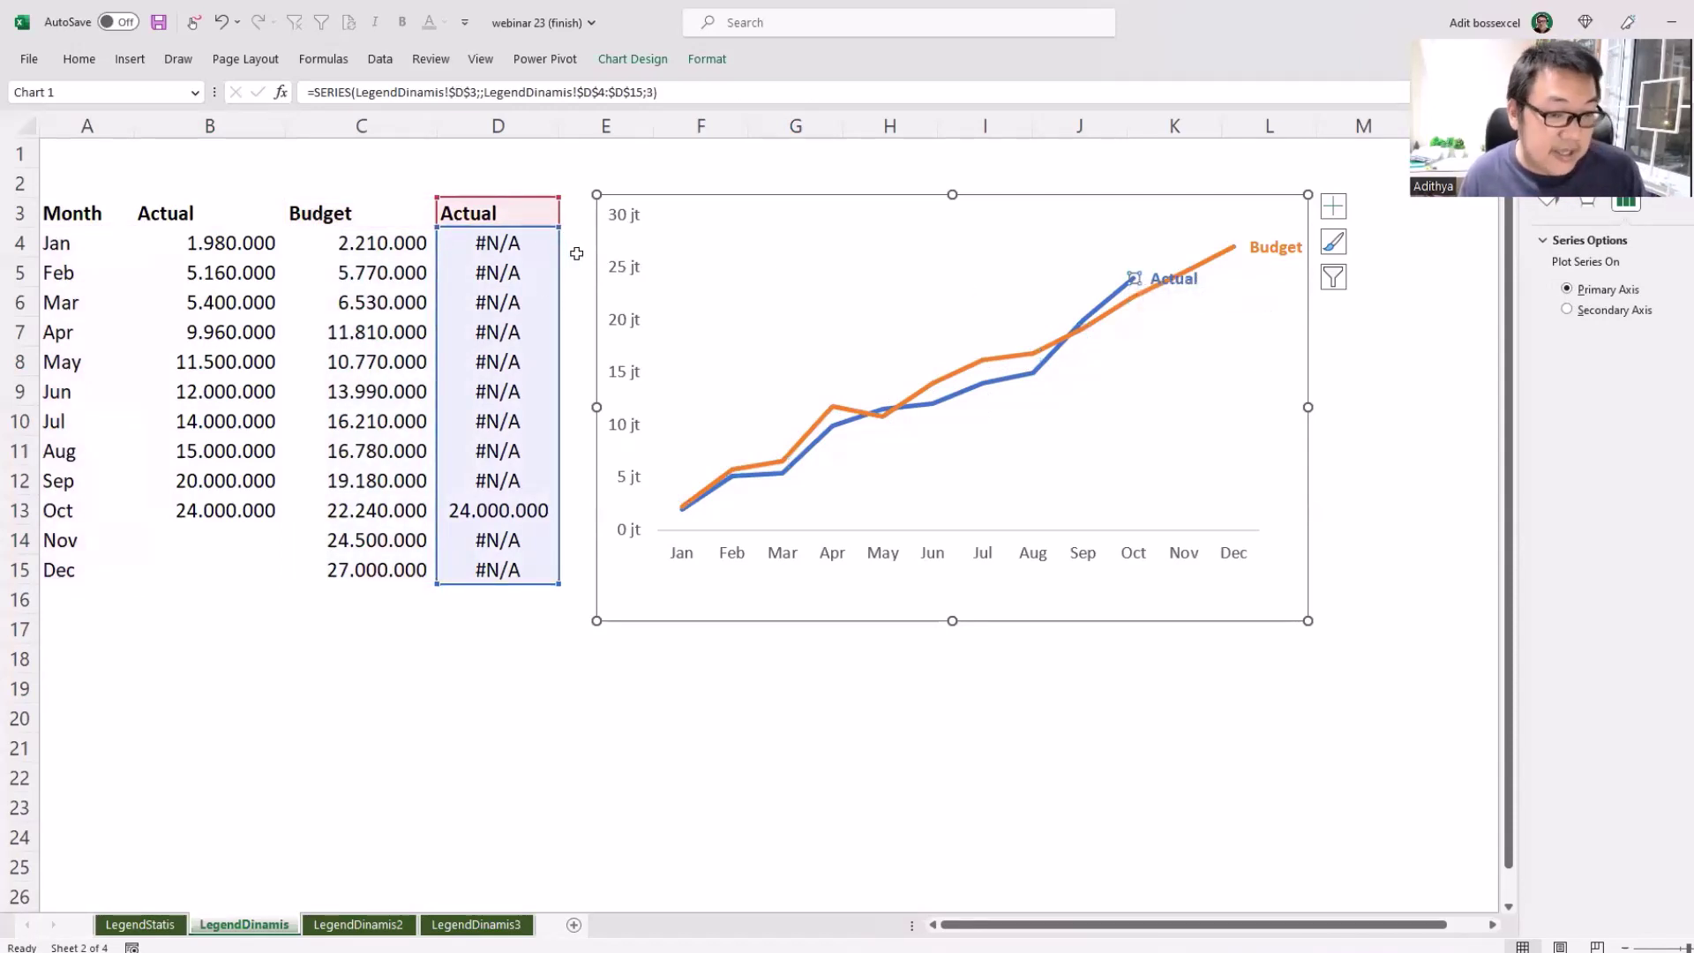
key(Up)
key(Up)
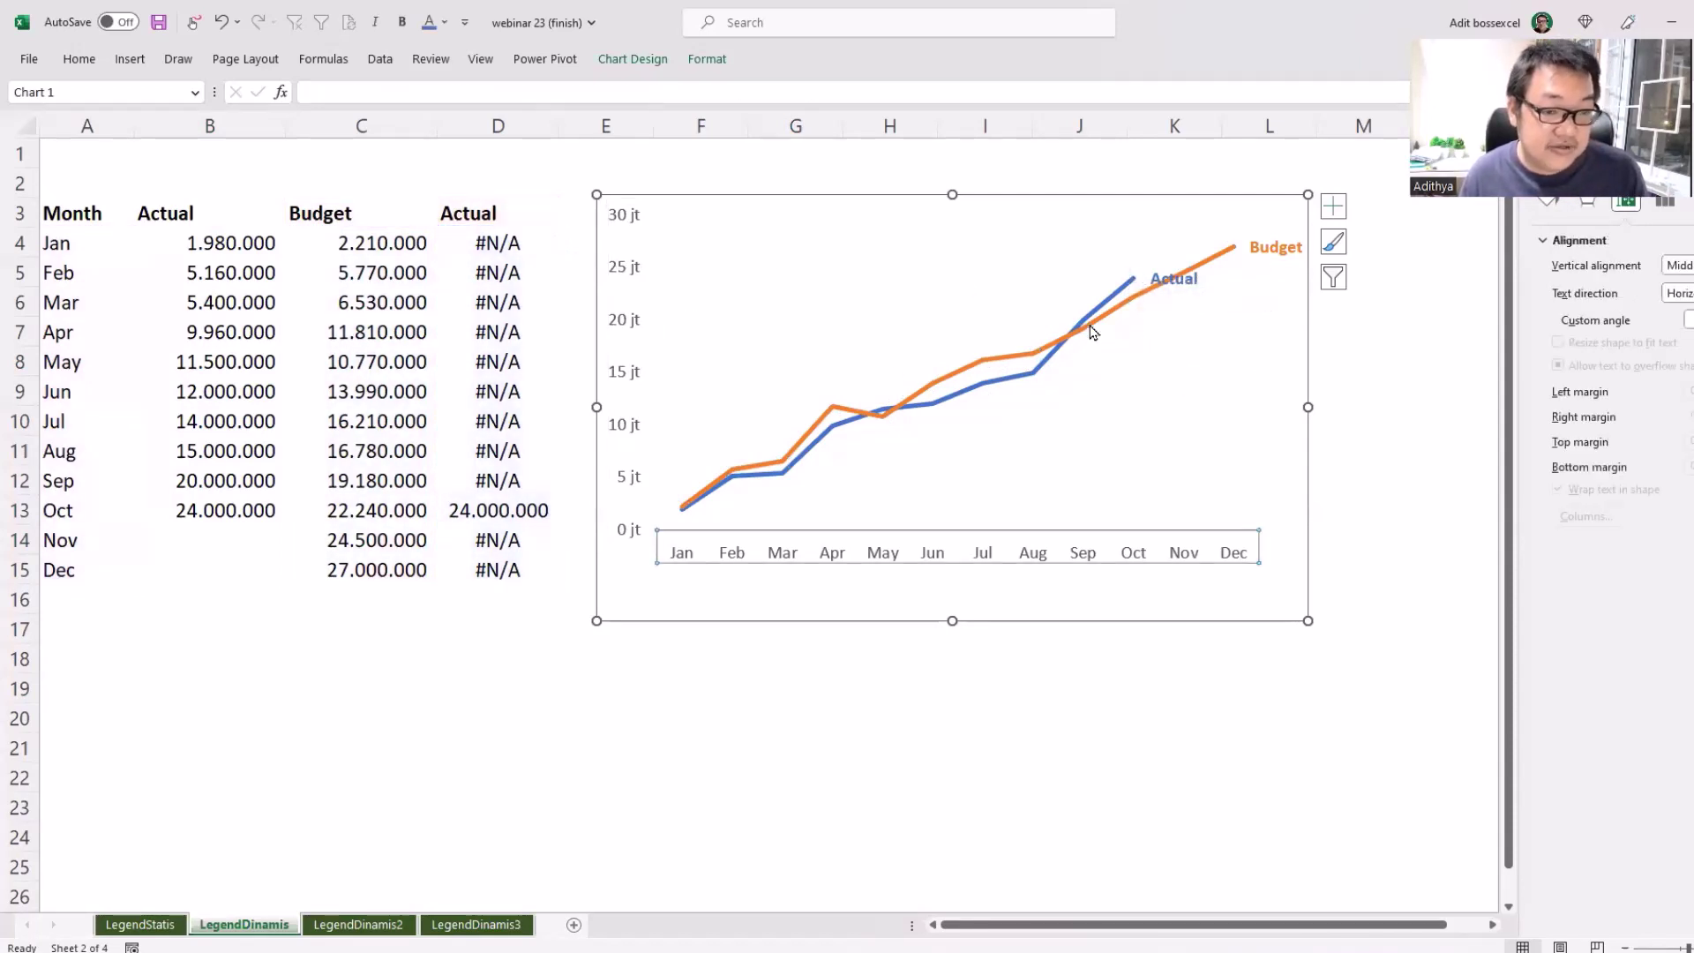
key(Up)
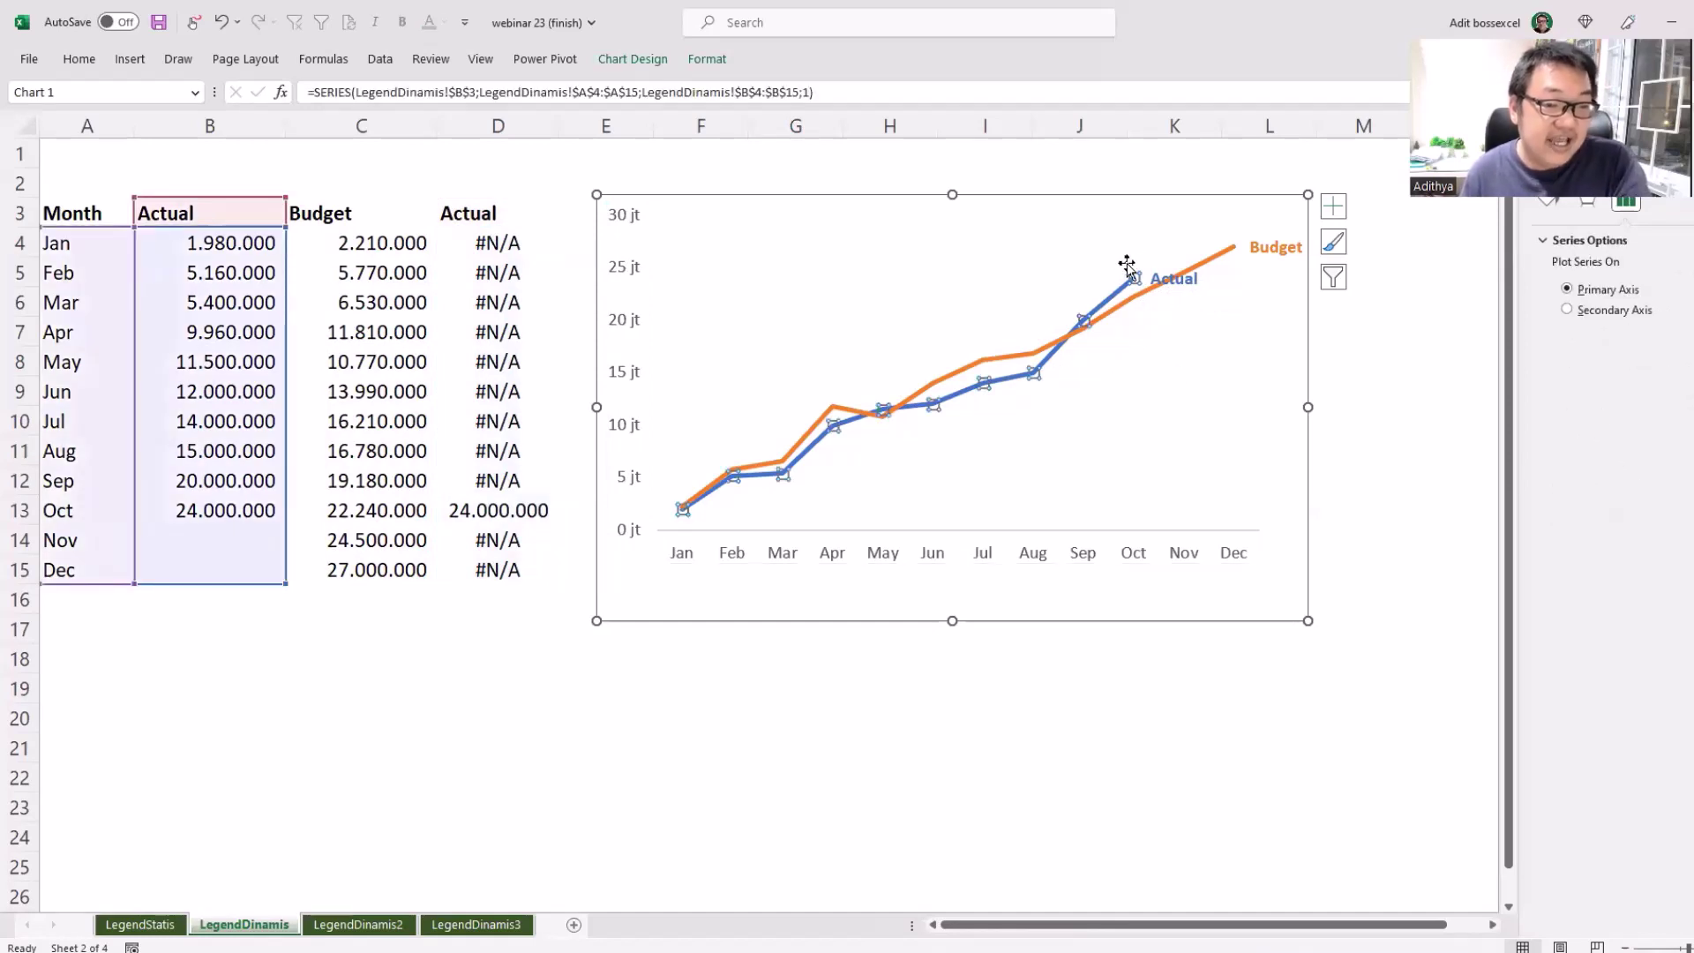